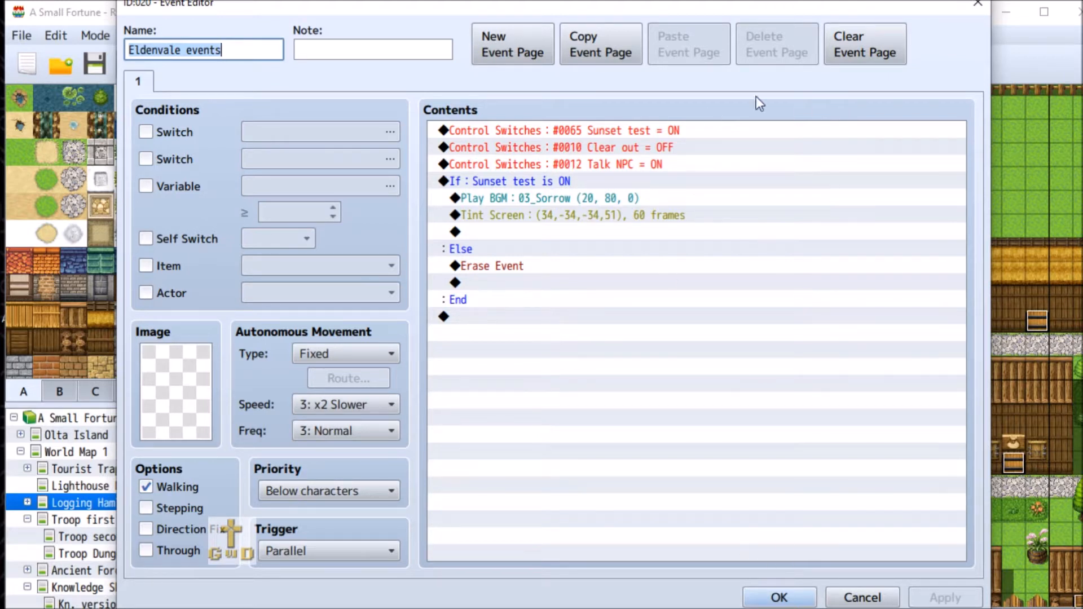
Step: Copy the Eldenvale events page and paste it into the World Map 1 event that transfers the player to Logging Hamlet B
left_click(615, 43)
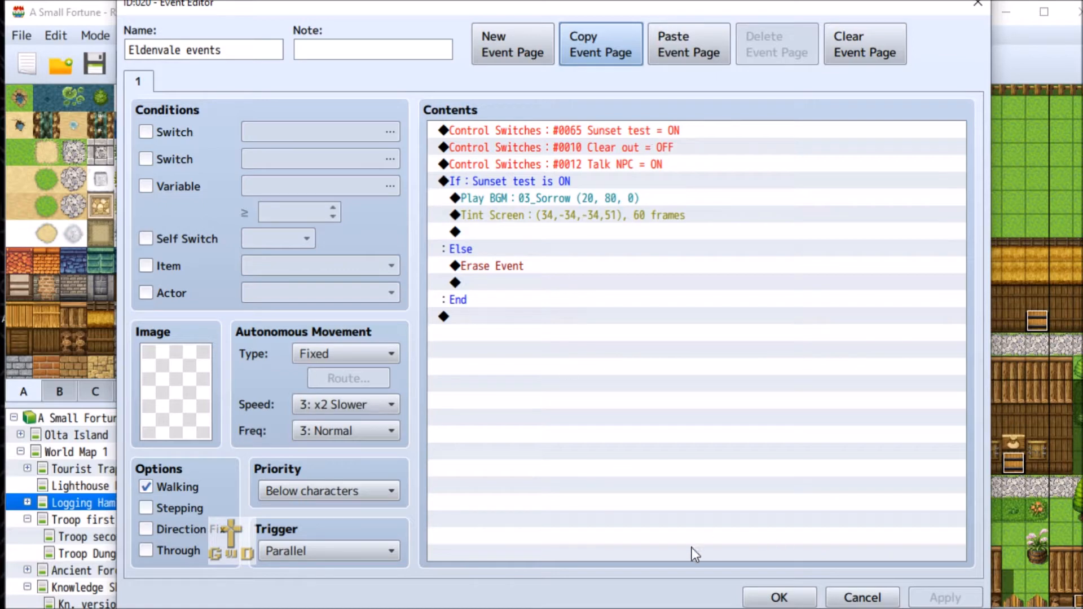
left_click(862, 597)
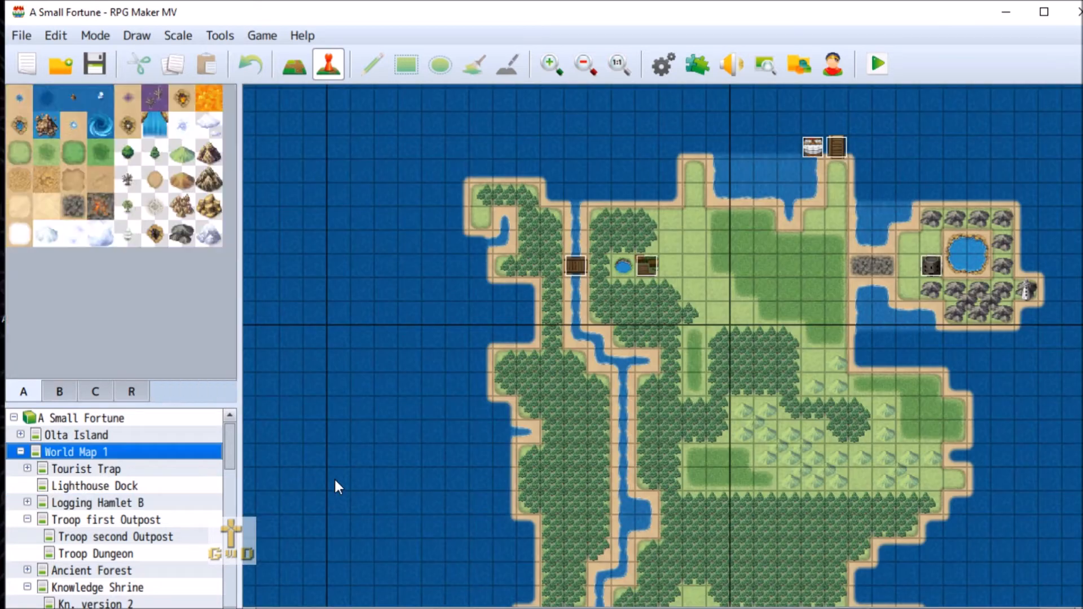
right_click(646, 268)
left_click(684, 280)
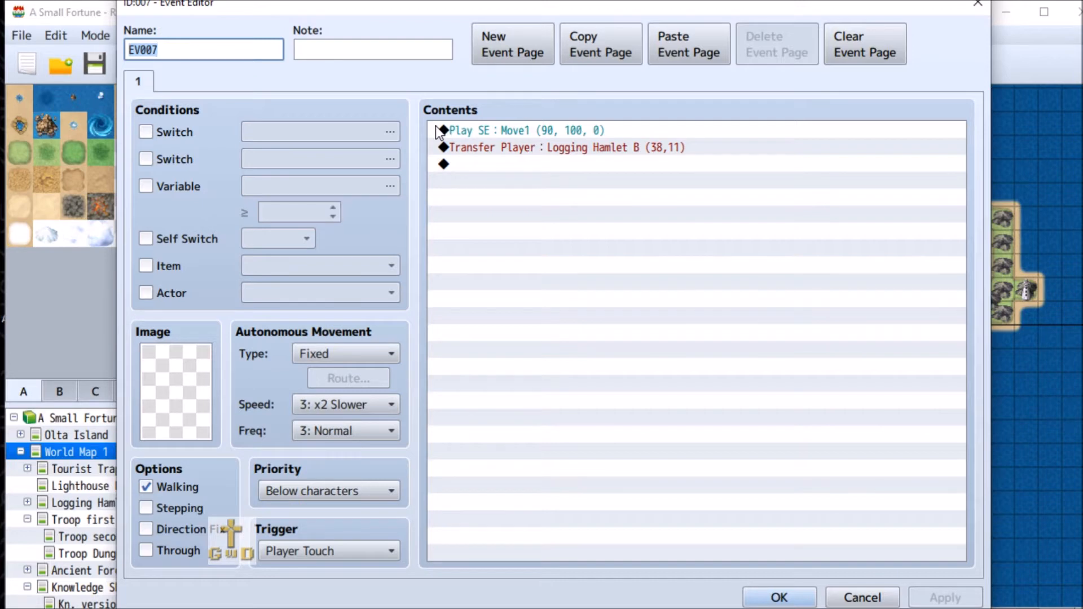
left_click(694, 48)
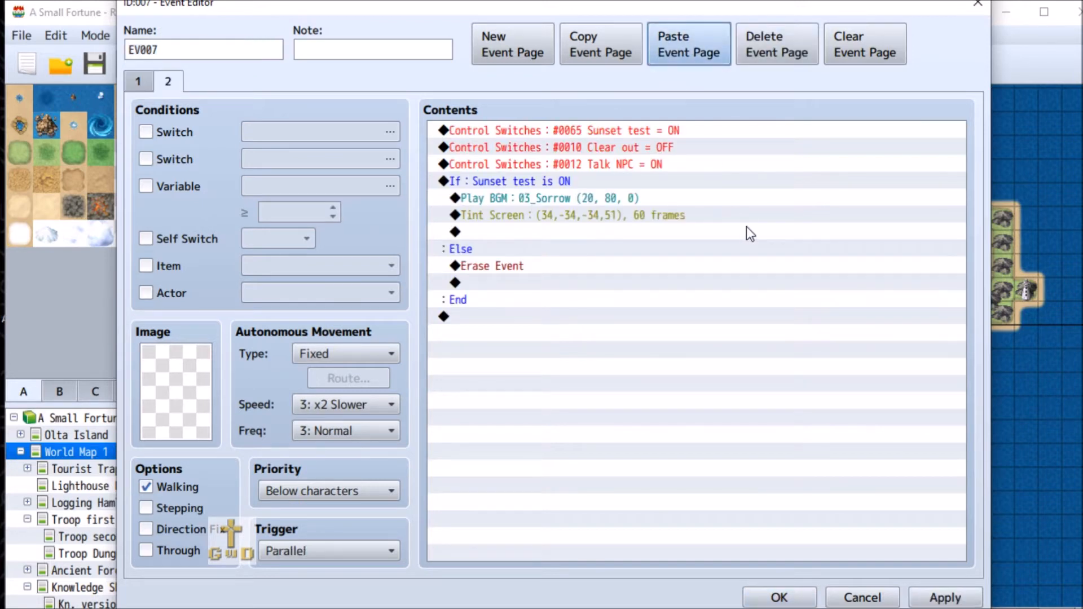
Step: Copy the Play SE Move1 command from the event's original page and delete that page
left_click(142, 82)
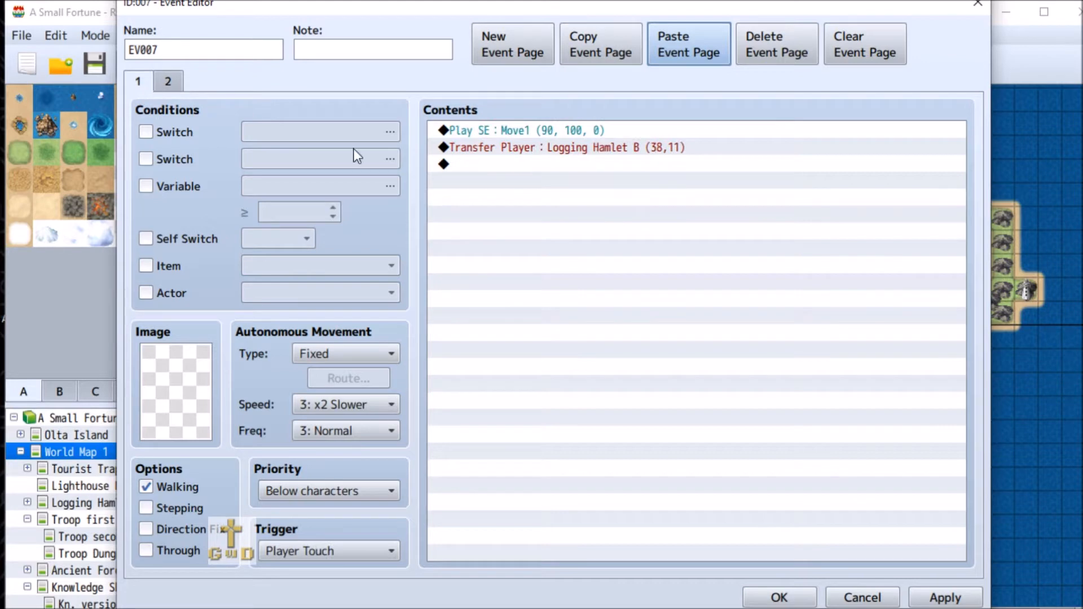
left_click(475, 132)
left_click_drag(474, 131, 506, 141)
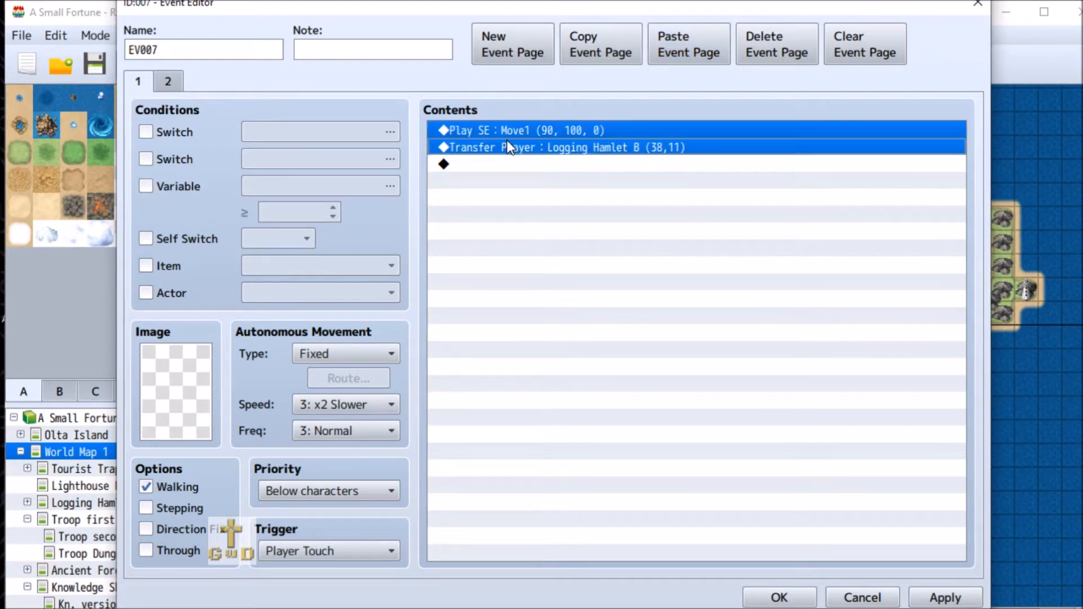
right_click(505, 134)
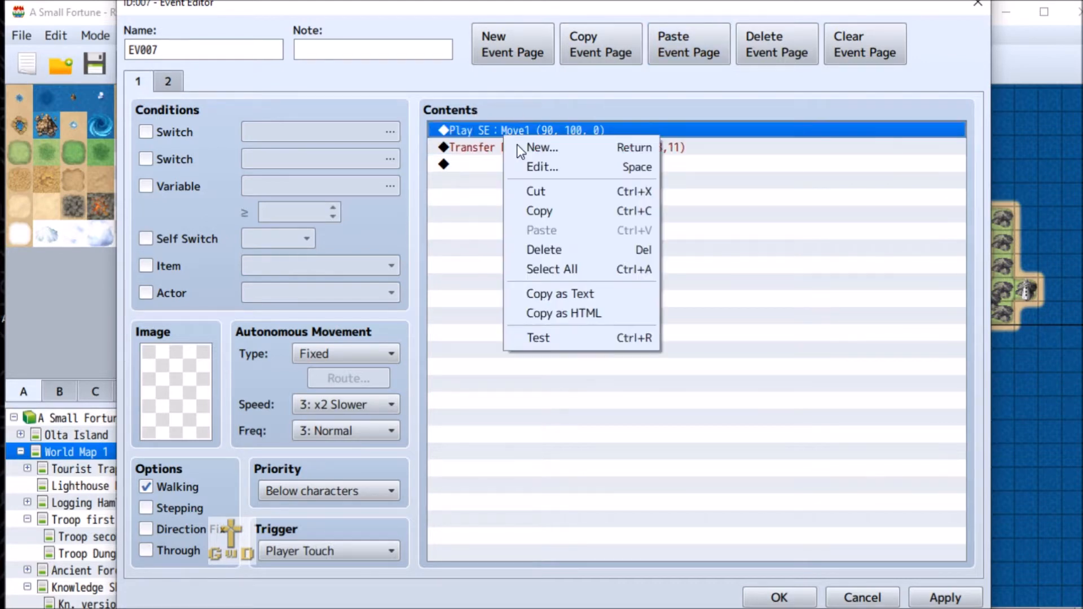
left_click(565, 212)
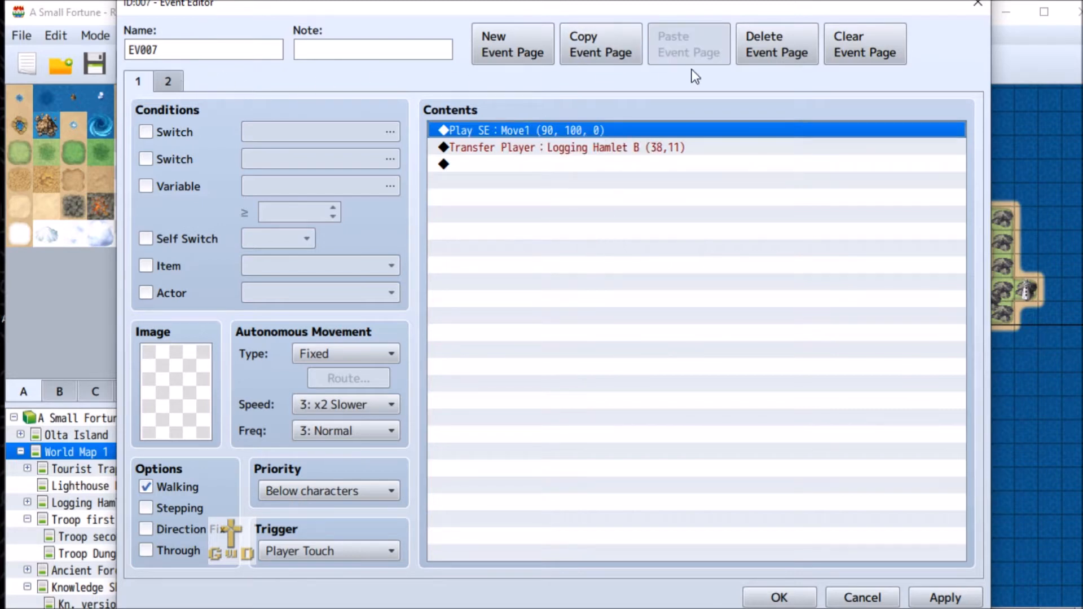
left_click(790, 53)
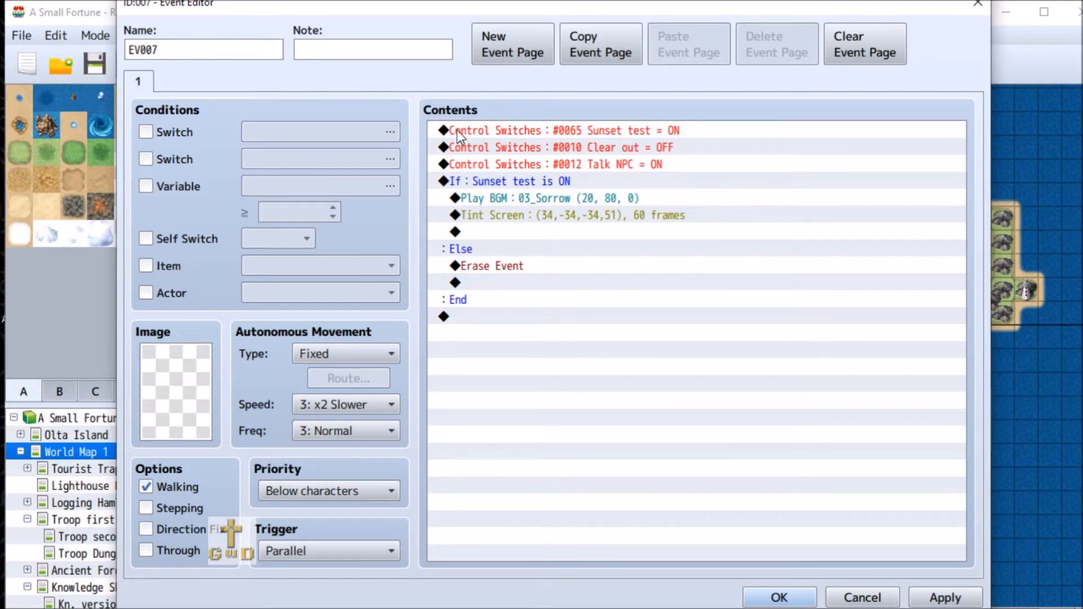
Step: Paste the Play SE Move1 command at the end of the remaining page's contents, below the conditional branch
left_click(473, 182)
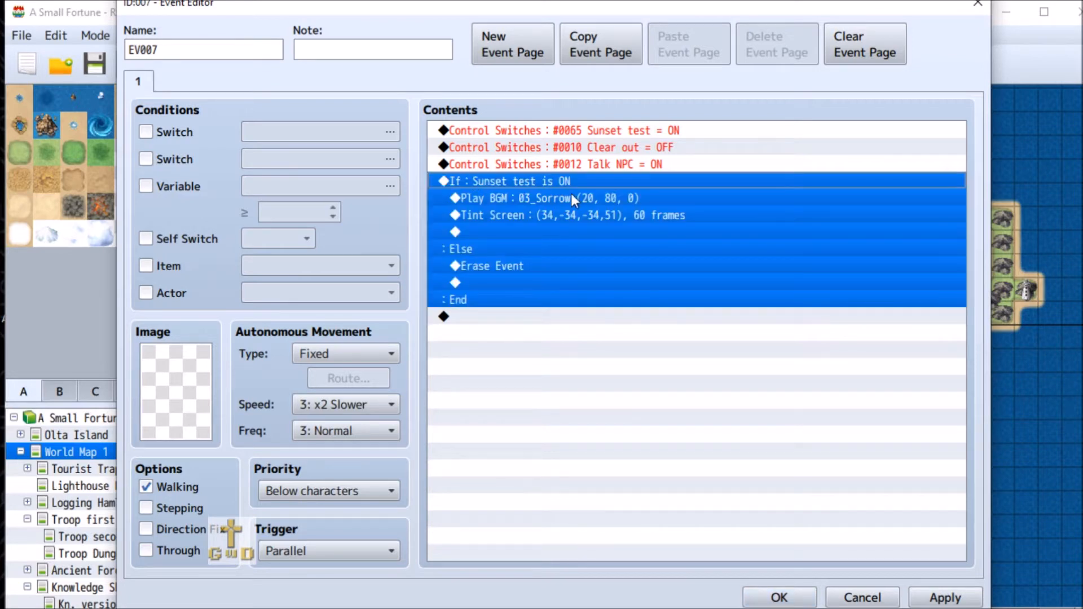
left_click(609, 427)
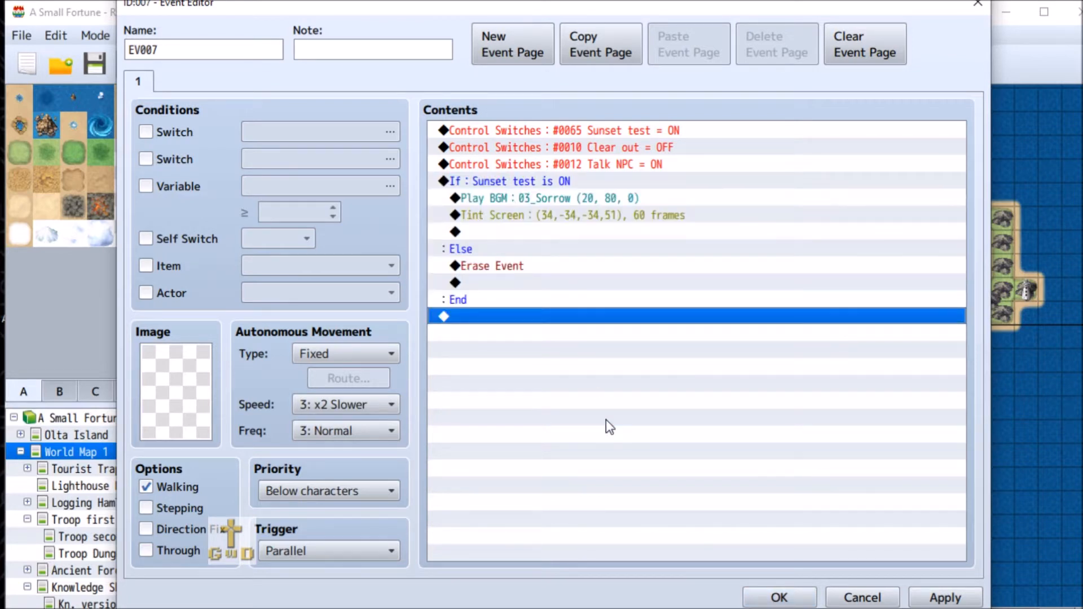
right_click(485, 320)
left_click(534, 414)
right_click(538, 336)
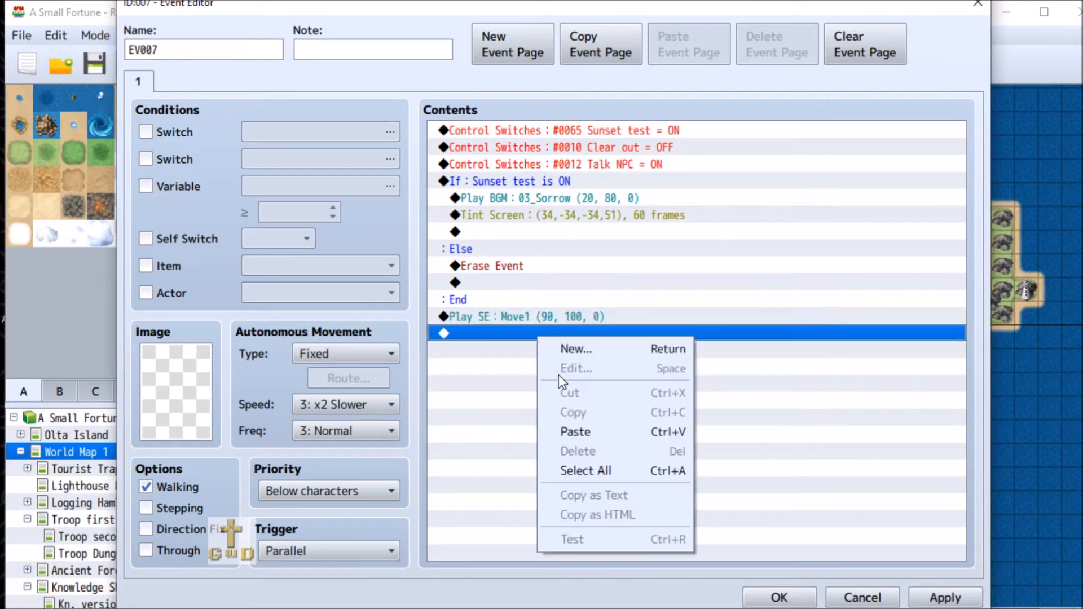
left_click(597, 435)
left_click(539, 334)
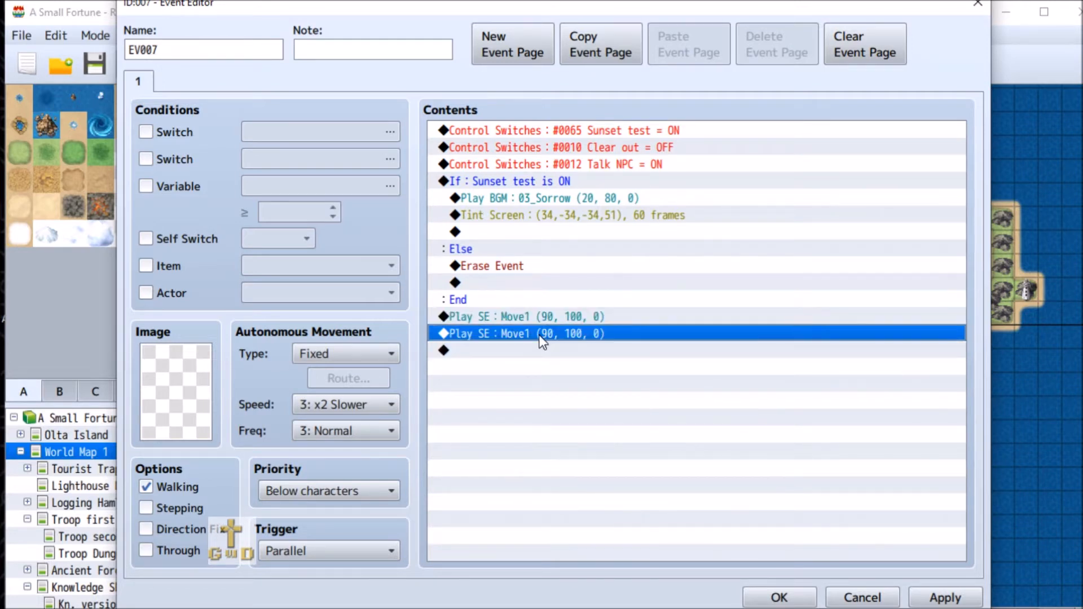
right_click(538, 334)
left_click(559, 389)
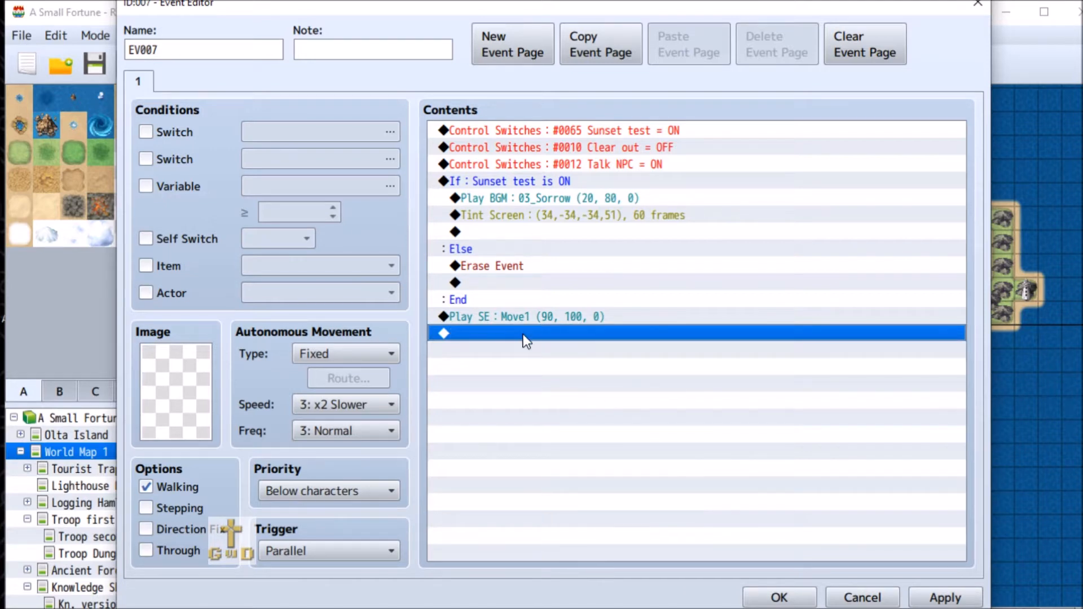
Step: Add a Transfer Player command after the sound effect, targeting Logging Hamlet B (38,11) with the direction set to Left
right_click(523, 334)
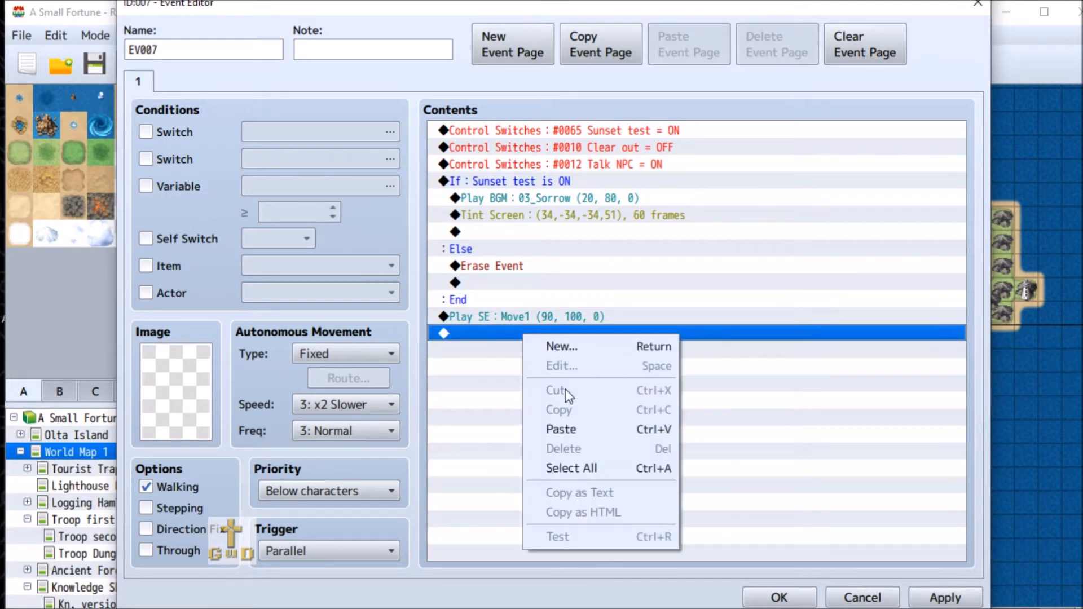
left_click(591, 354)
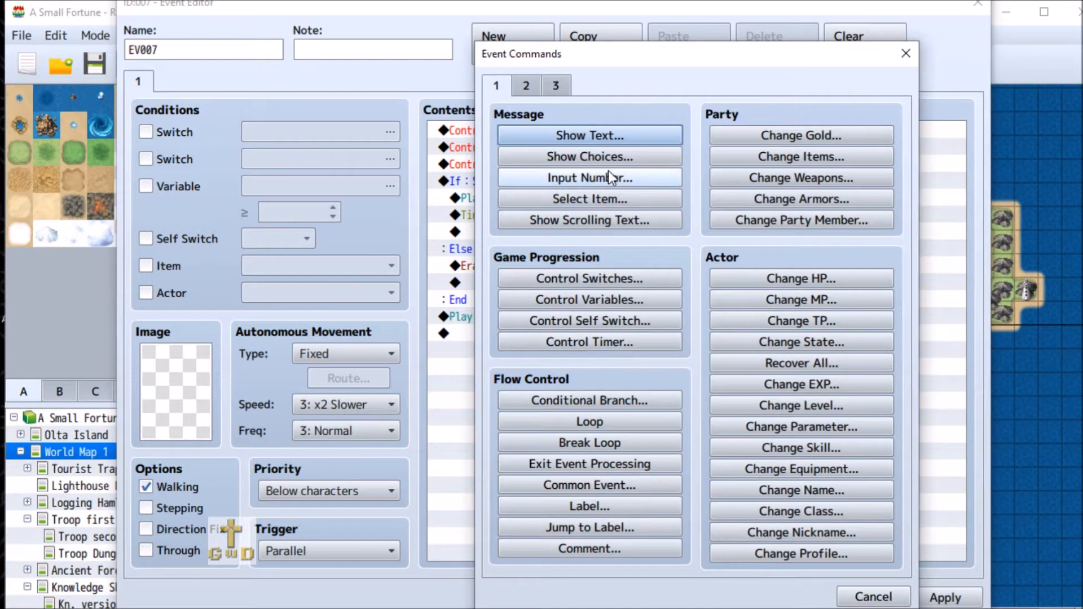
left_click(525, 85)
left_click(604, 137)
left_click(668, 266)
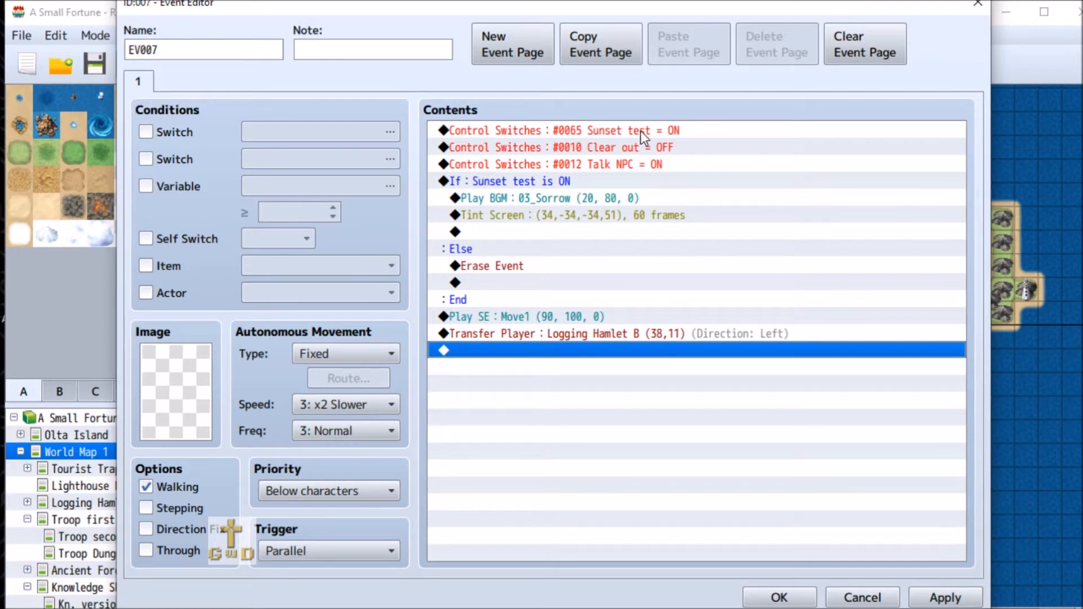
Step: Change the conditional branch to check that switch 0010 Clear out is OFF
left_click(519, 179)
right_click(523, 177)
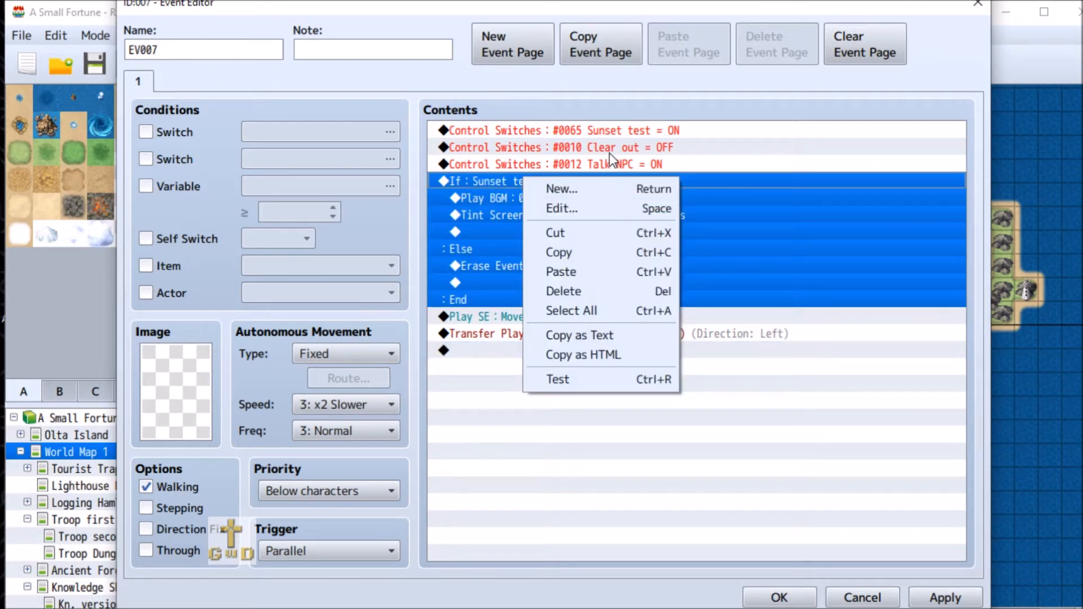
left_click(582, 208)
left_click(694, 224)
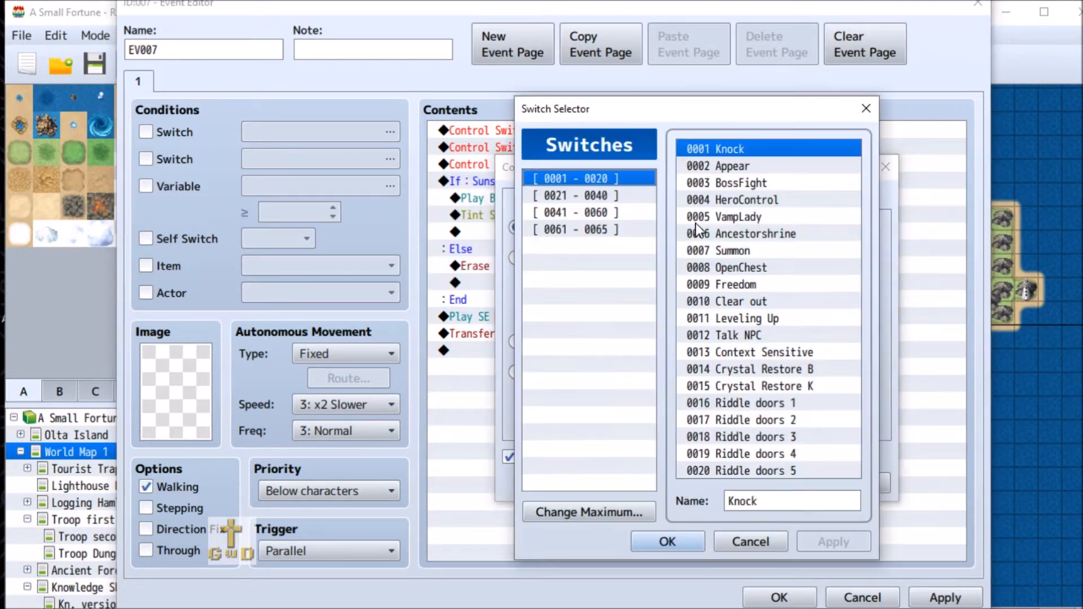
left_click(768, 301)
left_click(674, 541)
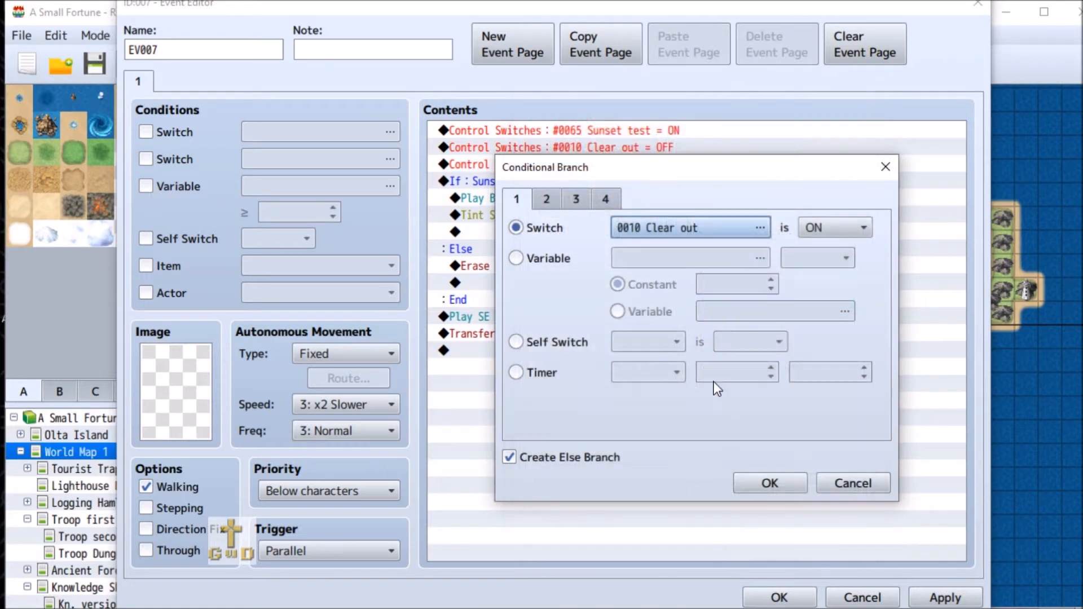
left_click(837, 228)
left_click(828, 270)
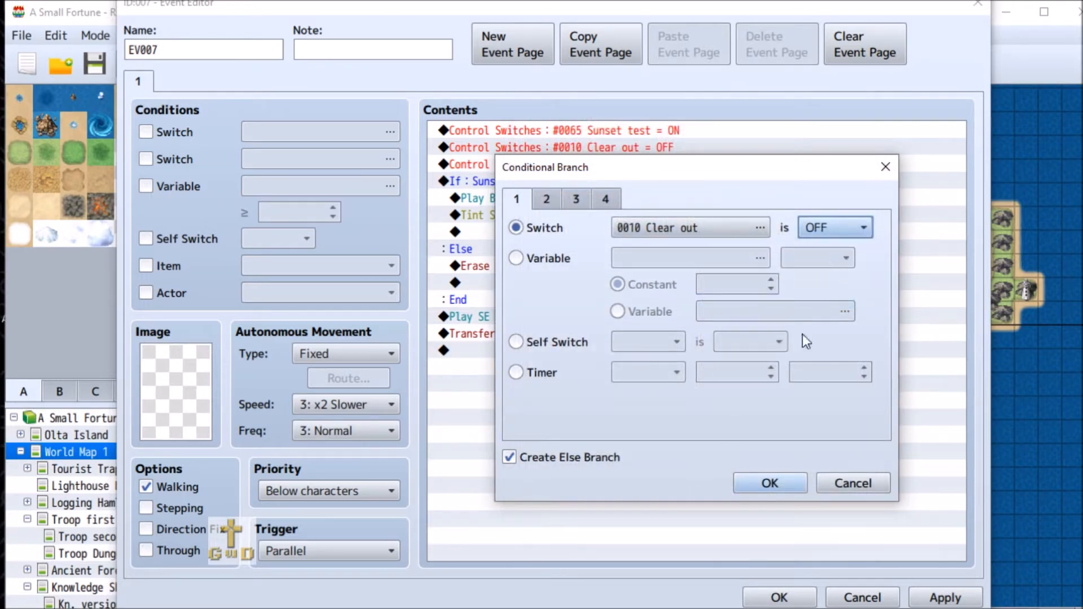
left_click(762, 488)
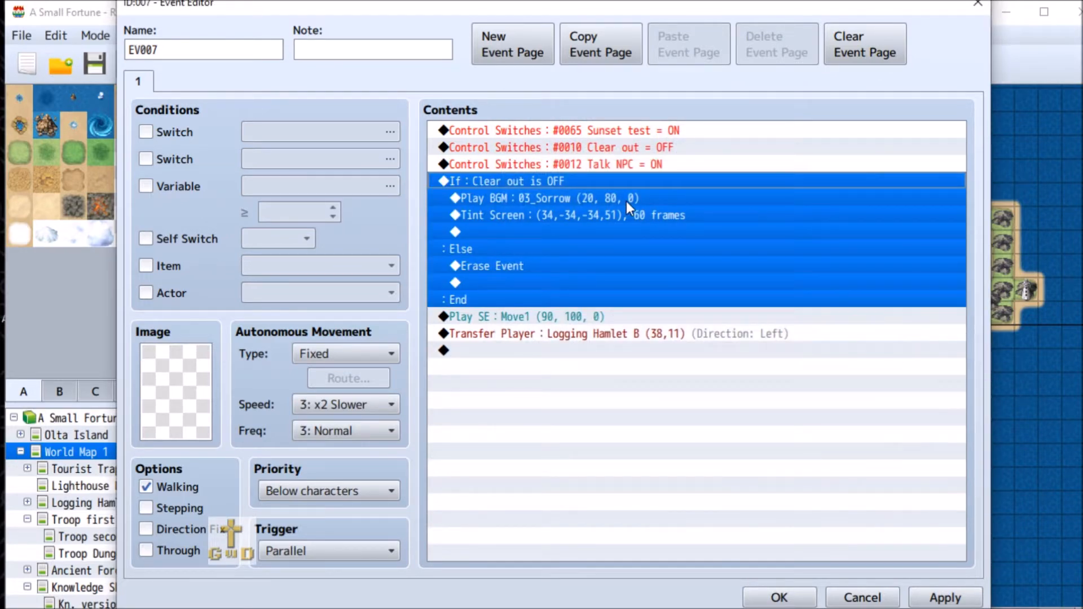
Step: Insert a Control Switches command turning 0065 Sunset test ON inside the branch, before the Play BGM command
left_click(644, 255)
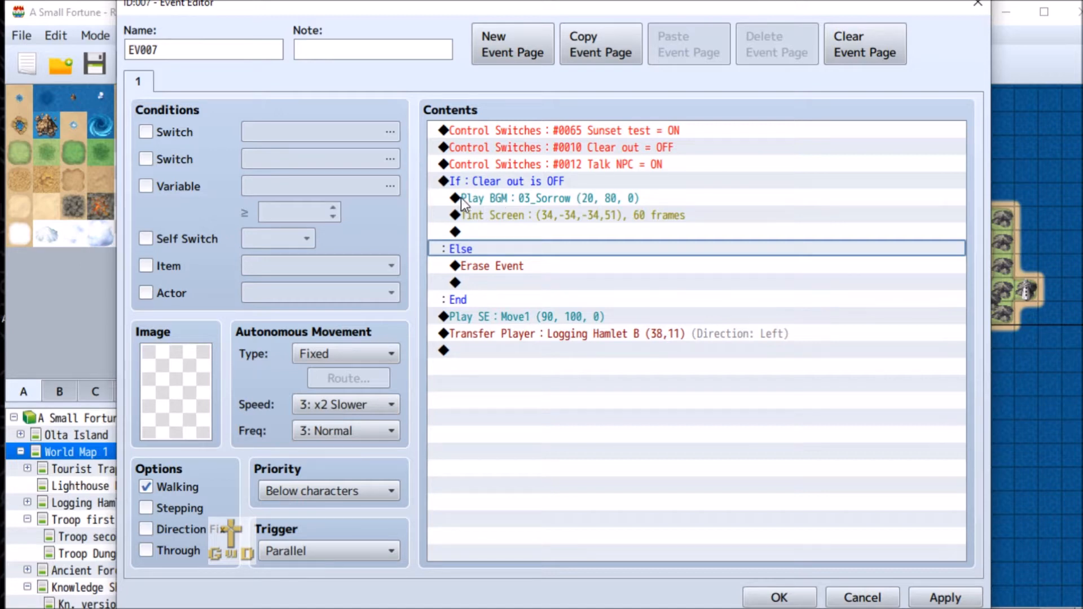
left_click(503, 195)
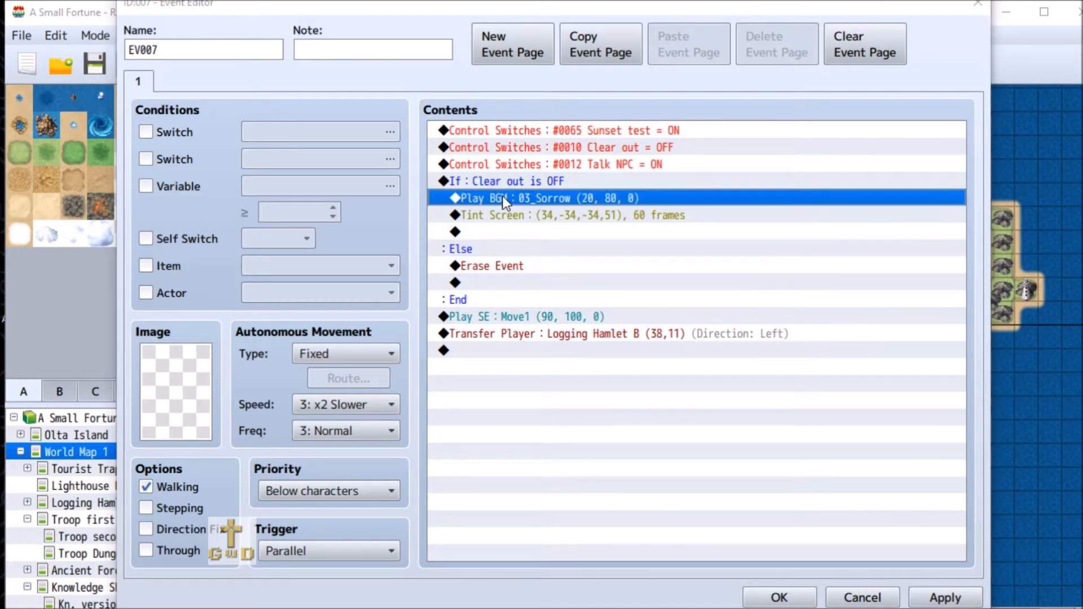
key("Insert")
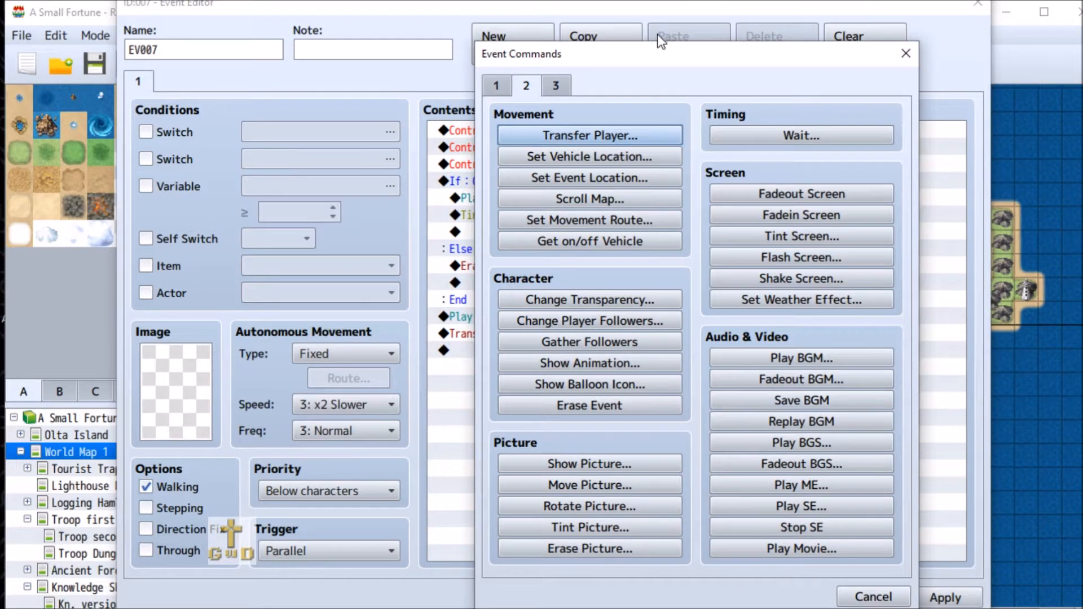
left_click(486, 86)
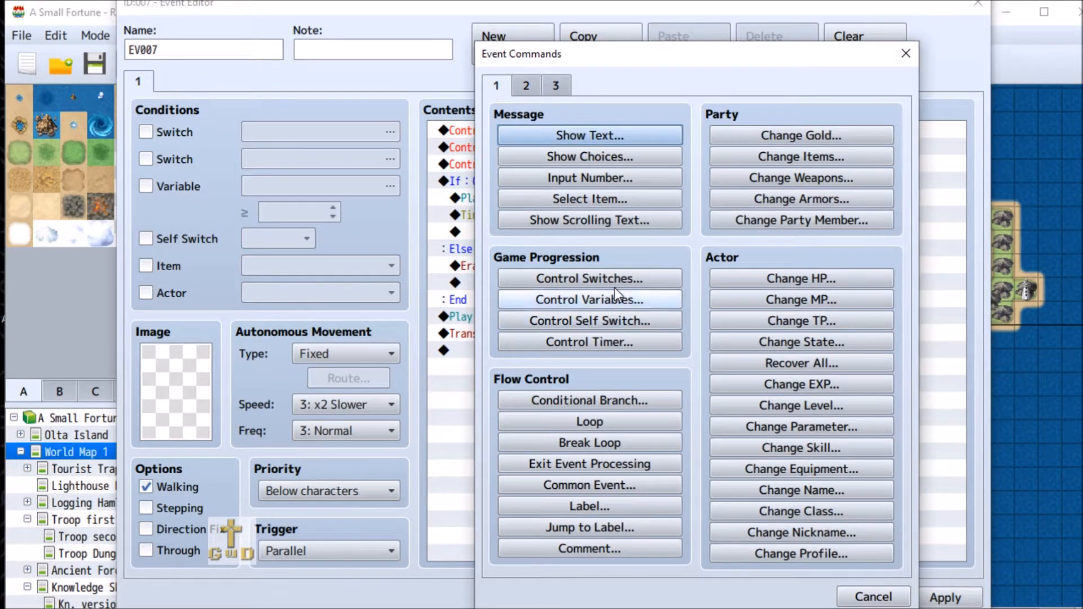
left_click(590, 279)
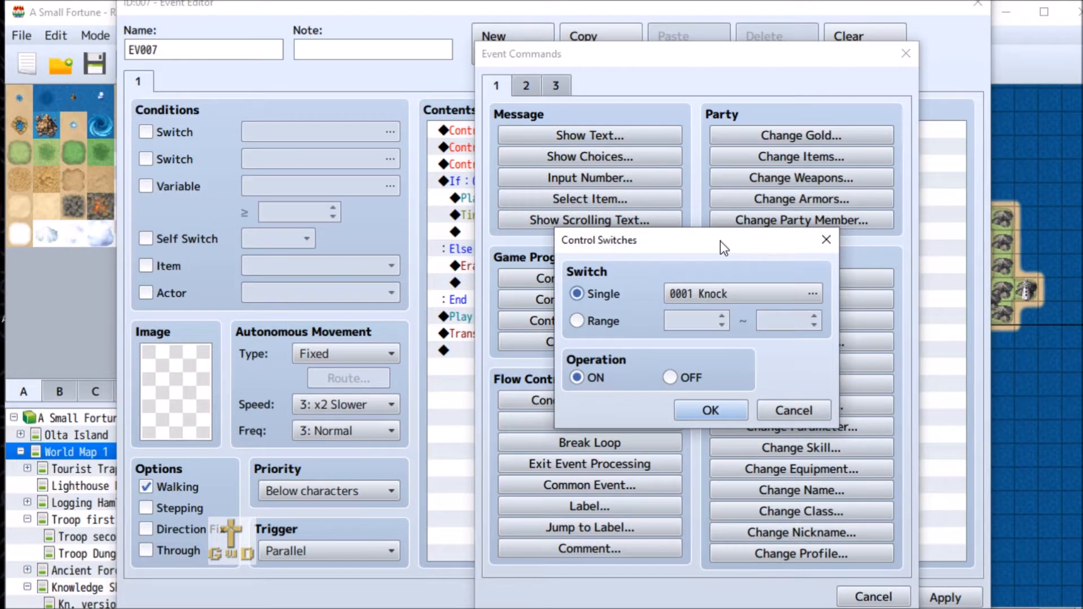
left_click(721, 295)
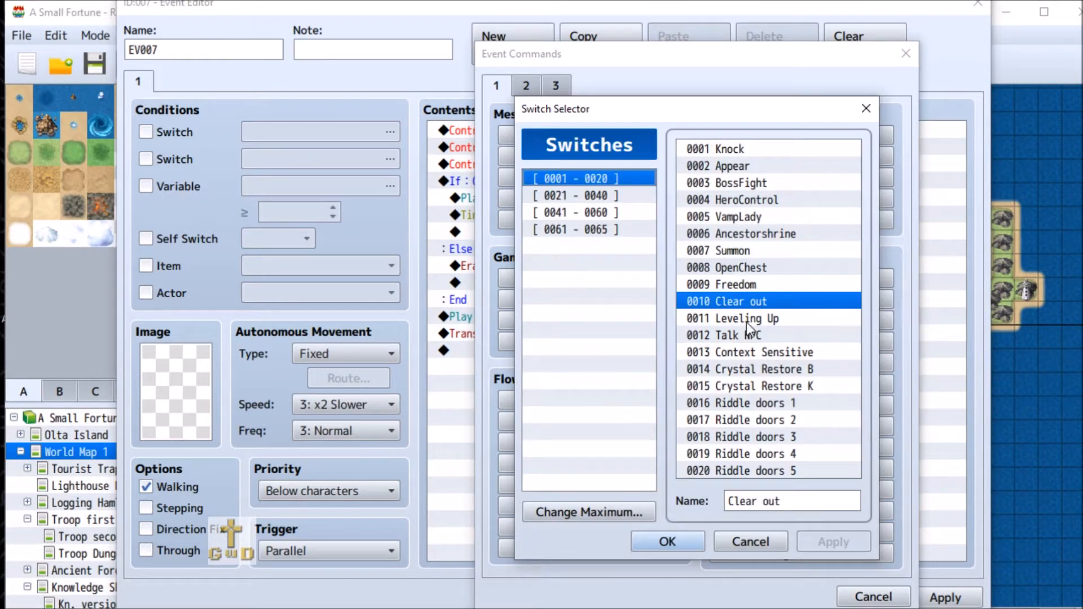
left_click(607, 230)
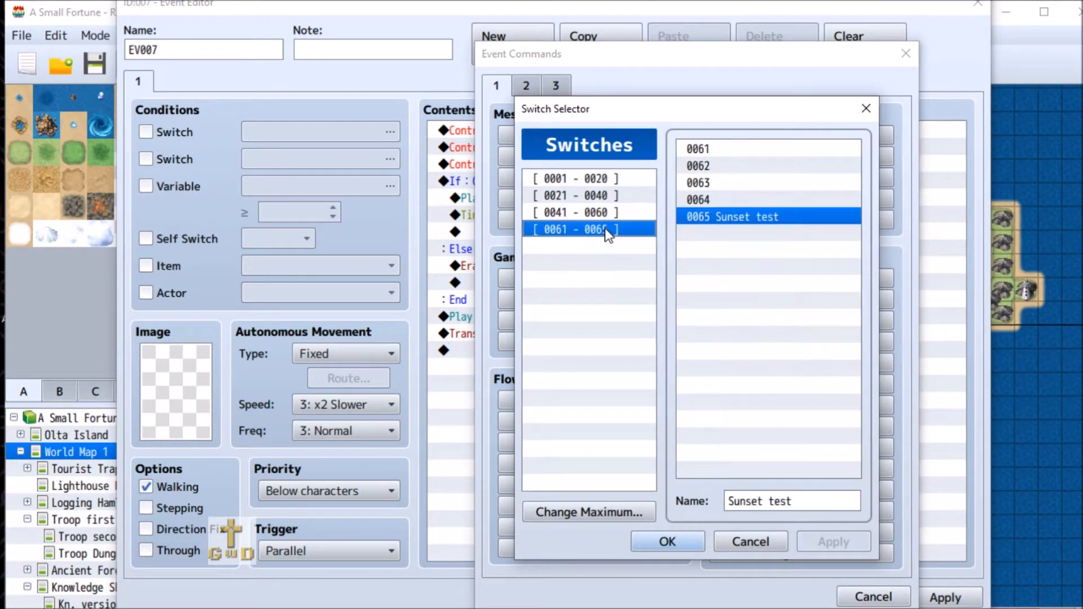
left_click(663, 543)
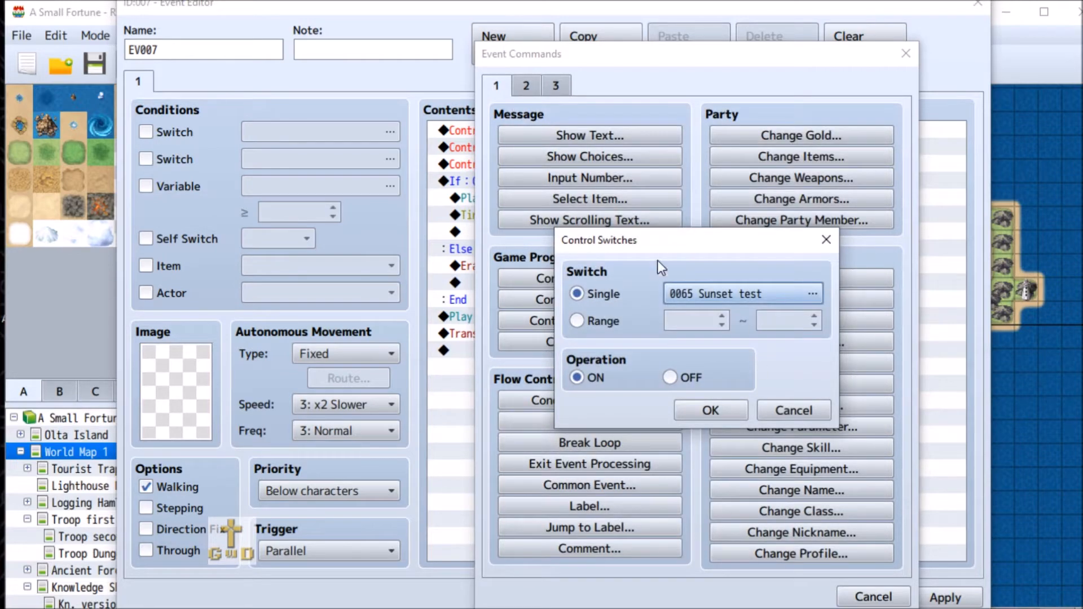
left_click(712, 411)
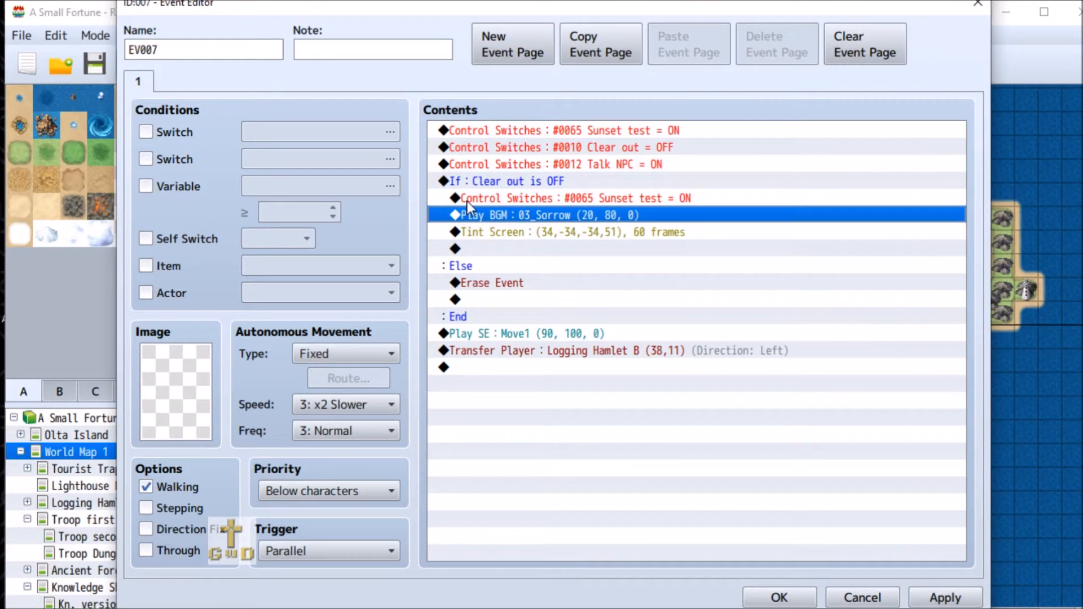
Step: Cut the duplicate Sunset test switch command from the start of the contents and save the event
left_click(536, 128)
right_click(536, 127)
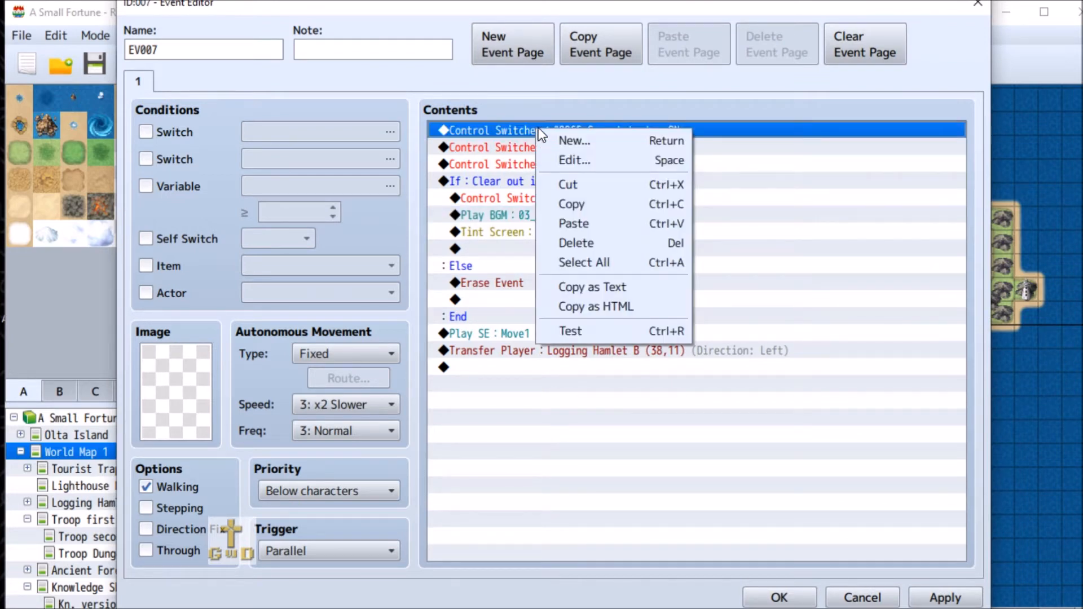
left_click(584, 182)
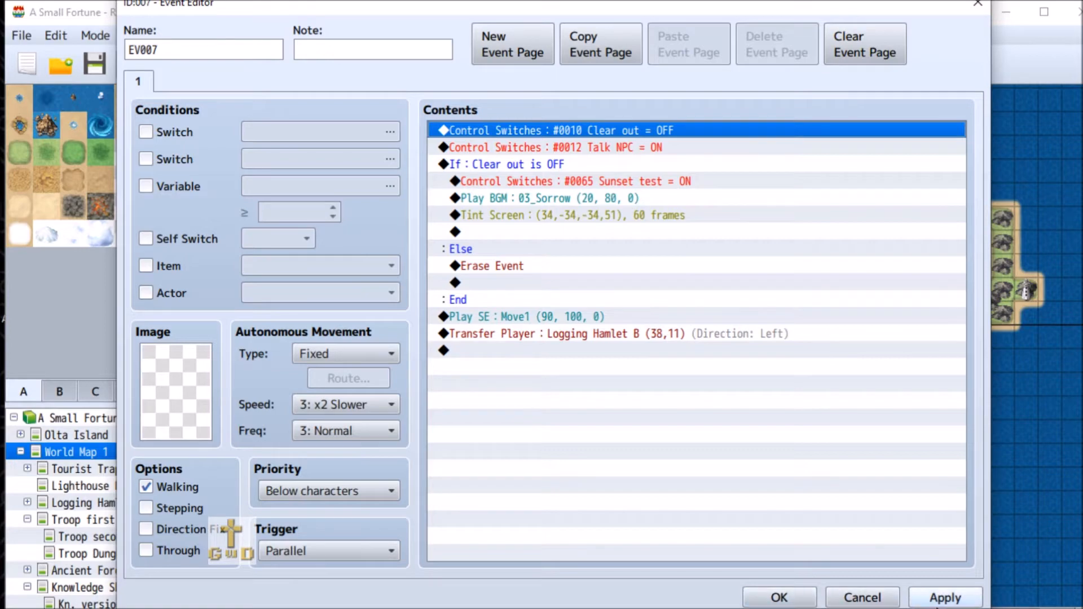
left_click(925, 601)
left_click(780, 597)
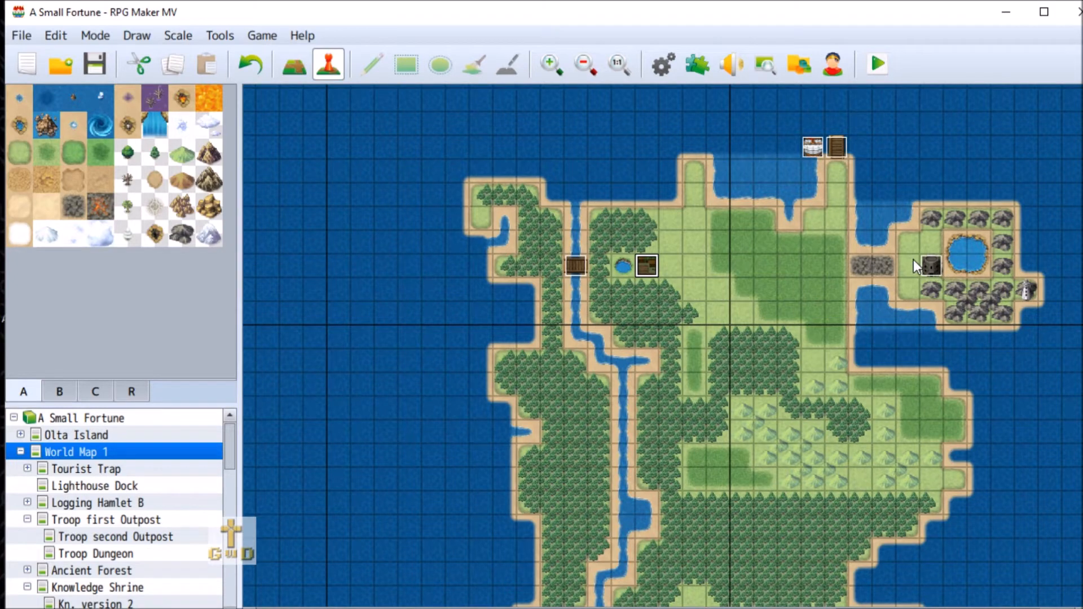
Step: Open the Logging Hamlet B transfer event beside the pond on the world map and select its Erase Event command
right_click(638, 263)
left_click(740, 275)
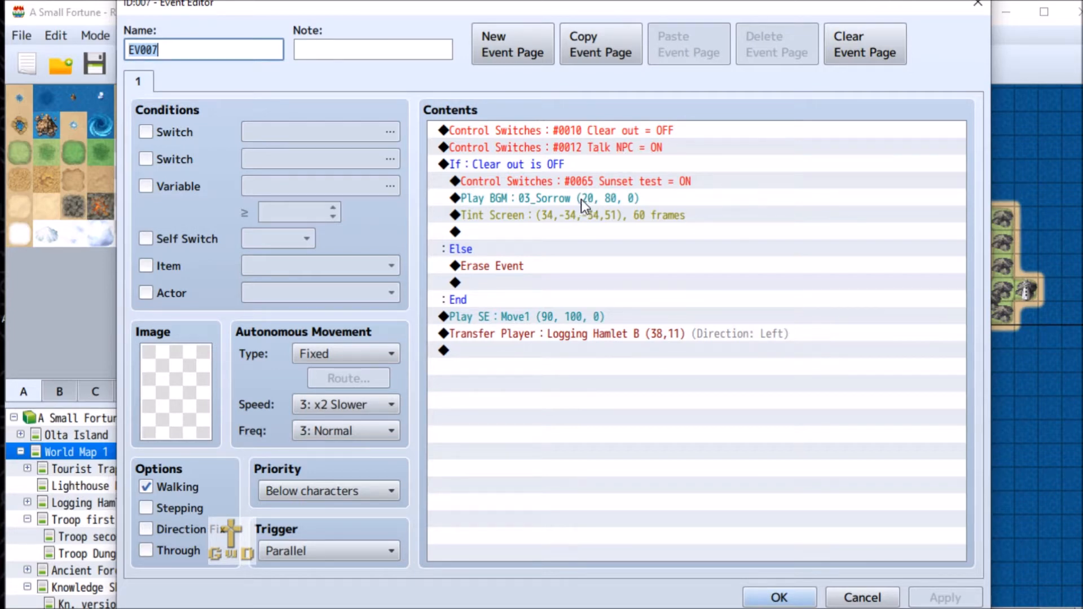
left_click(483, 266)
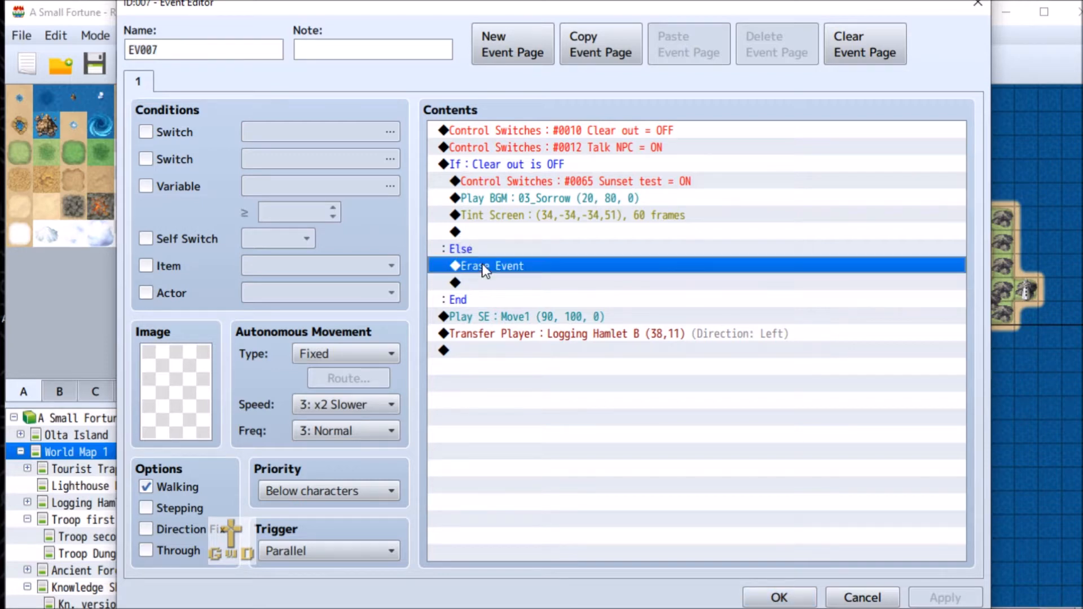
Step: Insert a conditional branch checking that switch 0010 Clear out is ON, with its own Else branch, before the Erase Event command
double_click(482, 269)
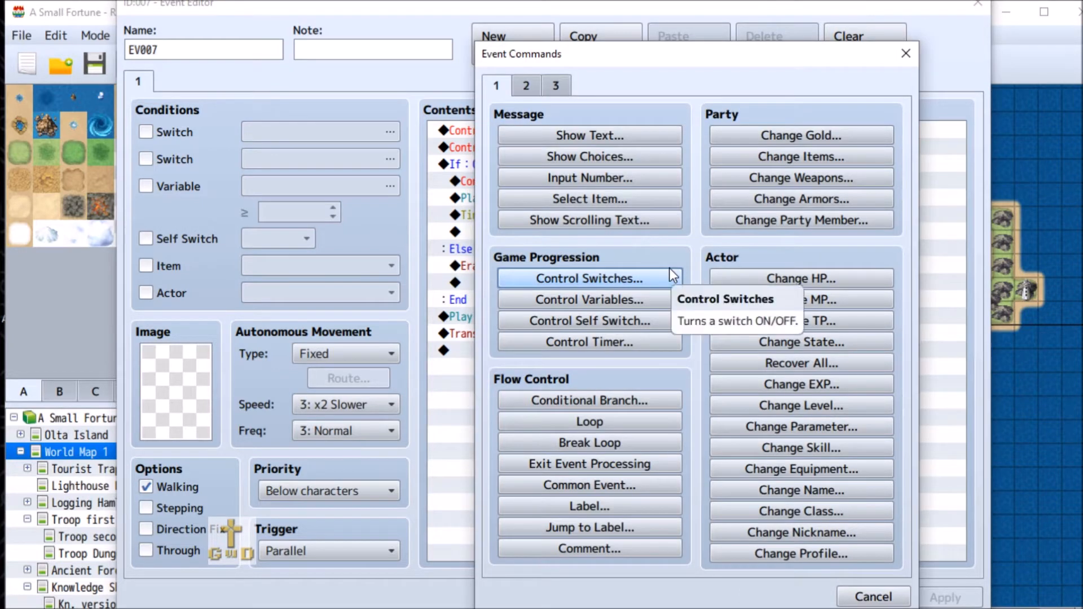
left_click(631, 400)
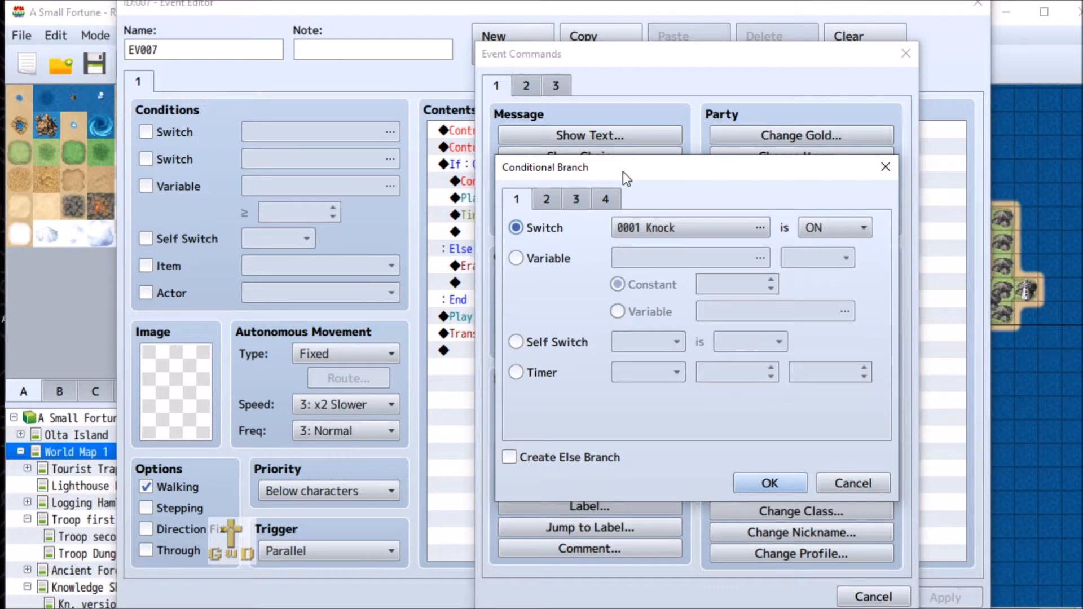
left_click(694, 229)
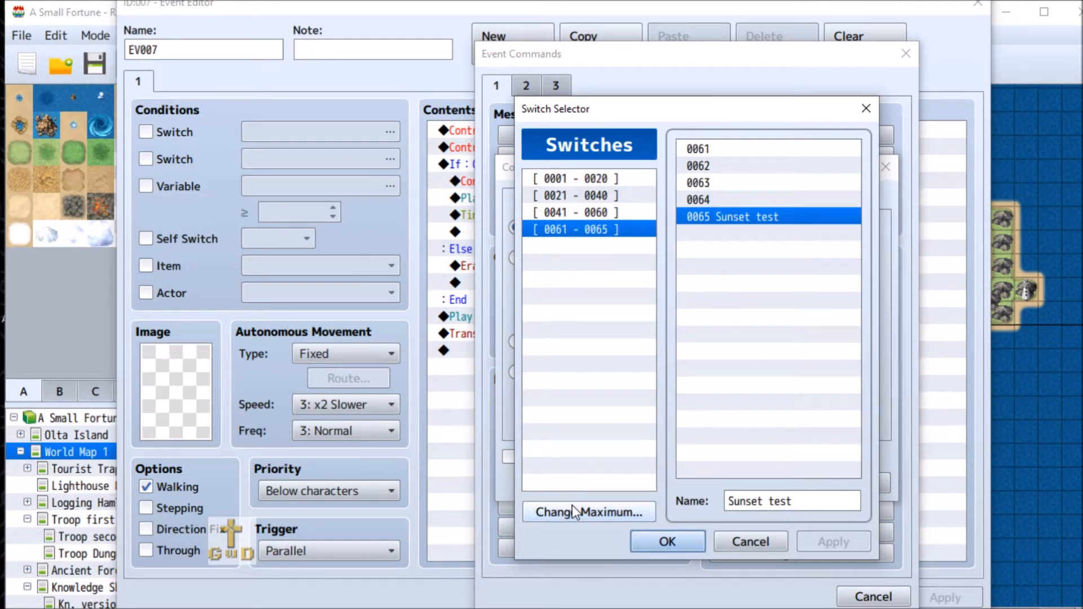
left_click(584, 178)
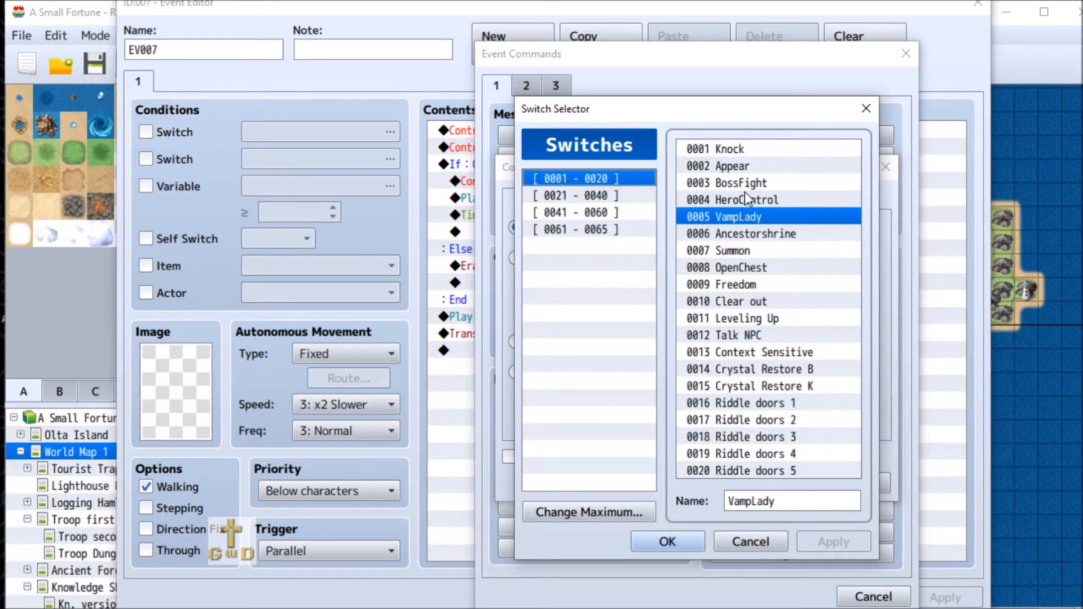
left_click(770, 300)
left_click(668, 541)
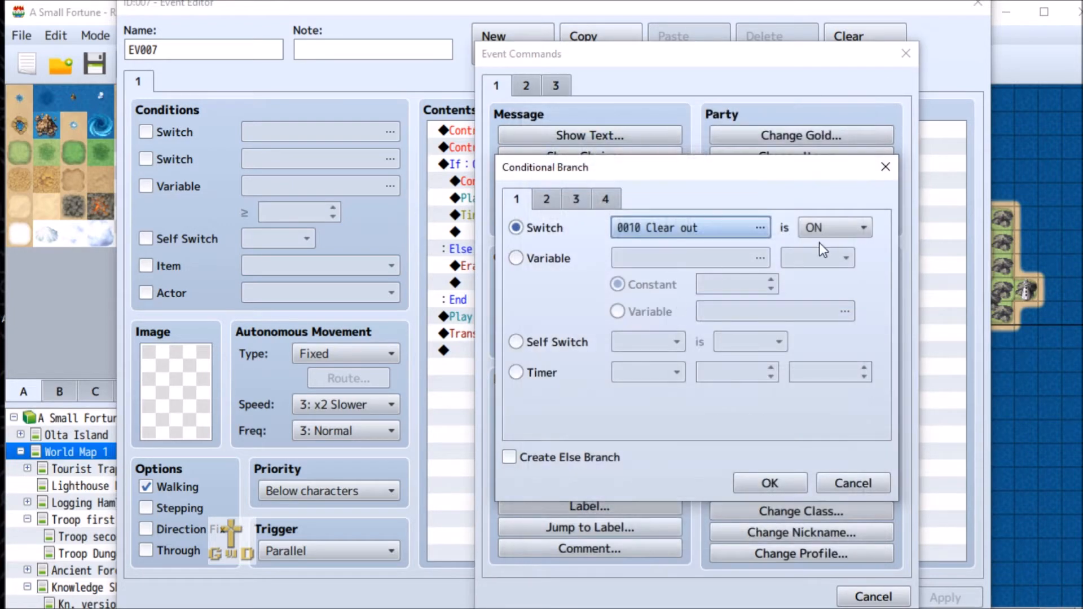
left_click(520, 457)
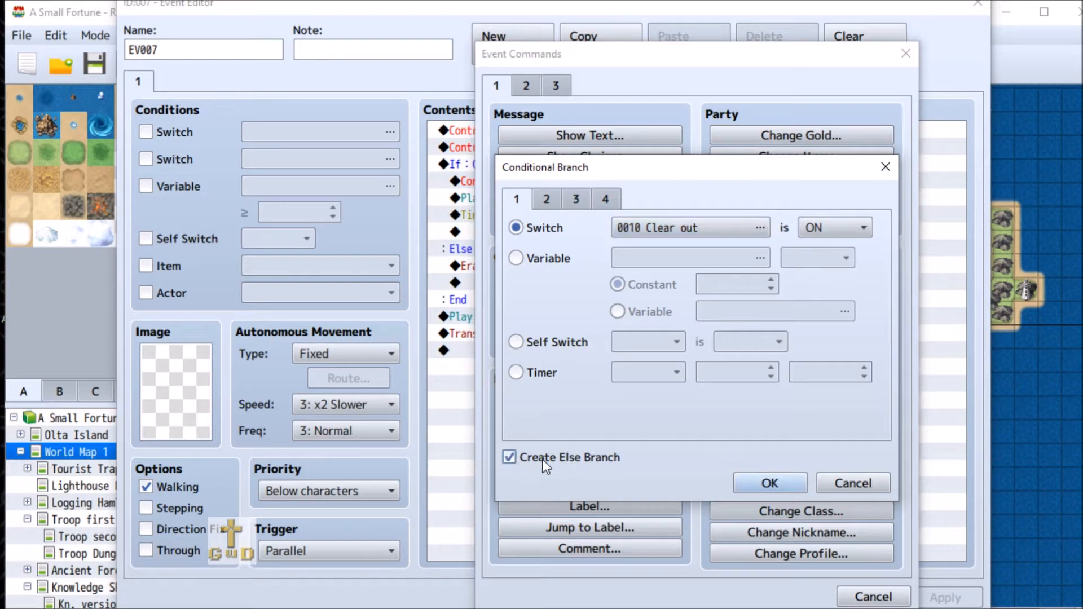
left_click(770, 485)
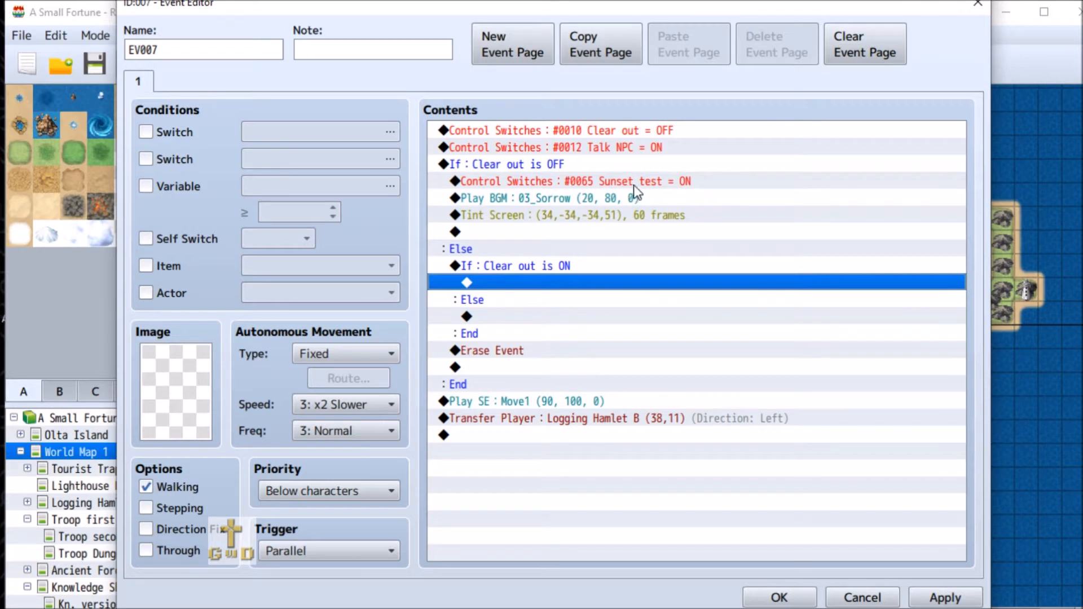
Step: Add a Control Switches command turning 0065 Sunset test OFF inside the nested Clear out is ON branch
double_click(540, 279)
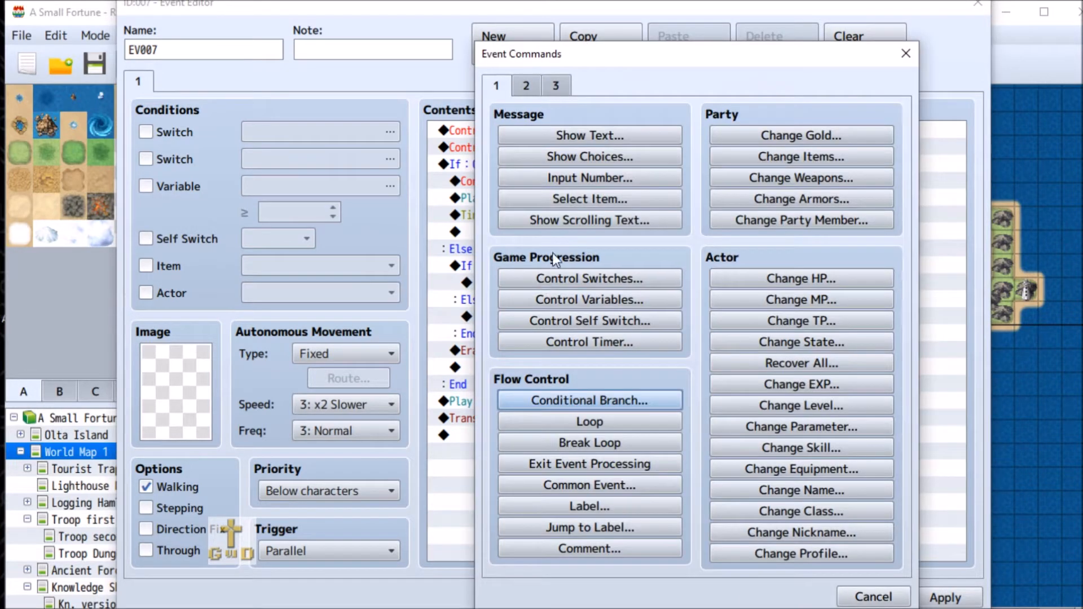
left_click(617, 276)
left_click(712, 293)
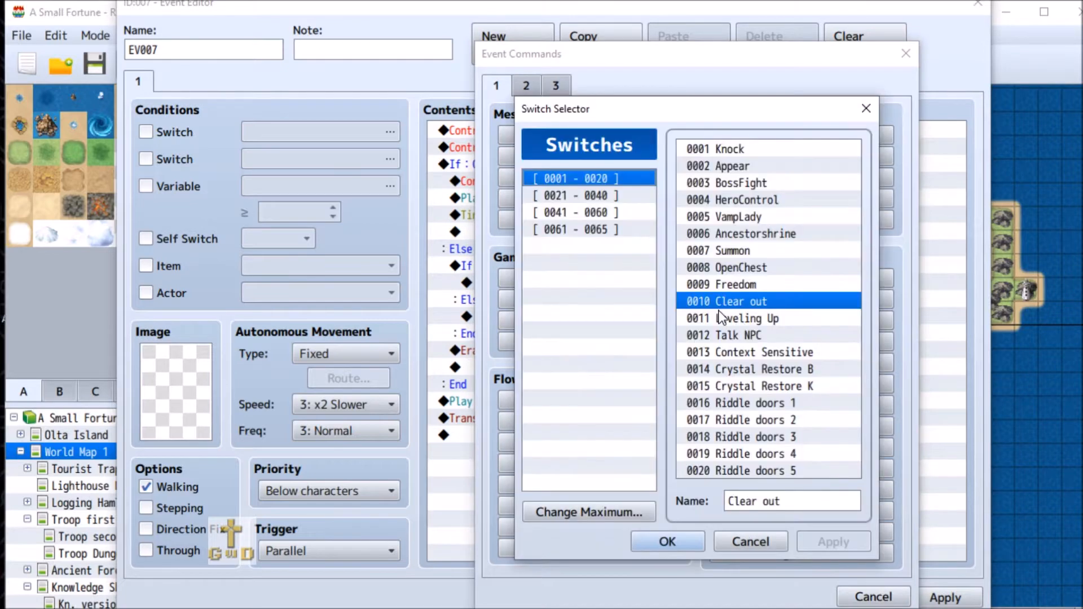
left_click(575, 229)
left_click(677, 540)
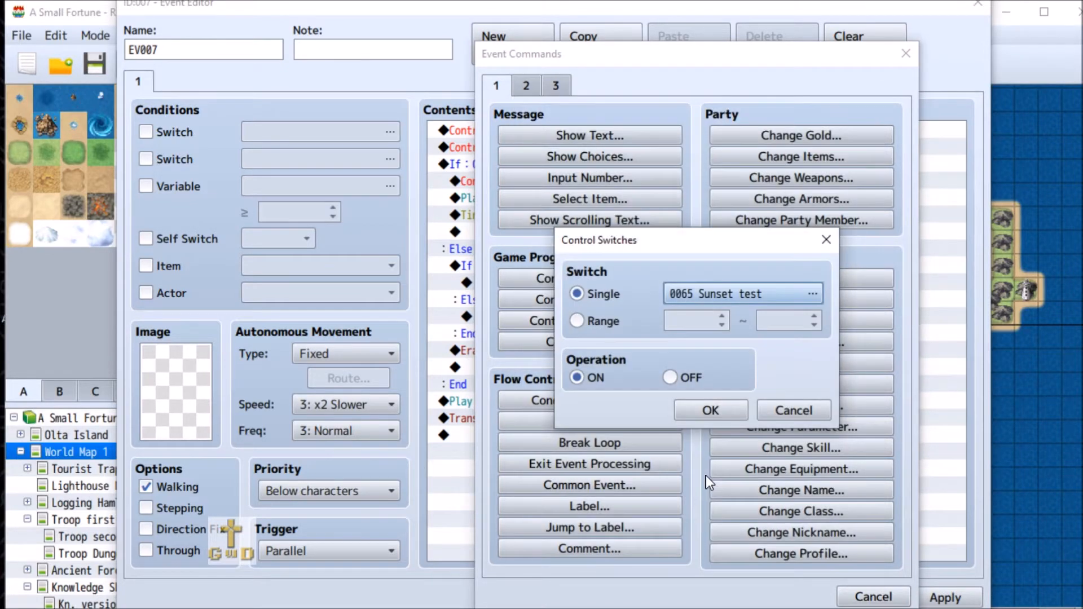
left_click(670, 377)
left_click(710, 406)
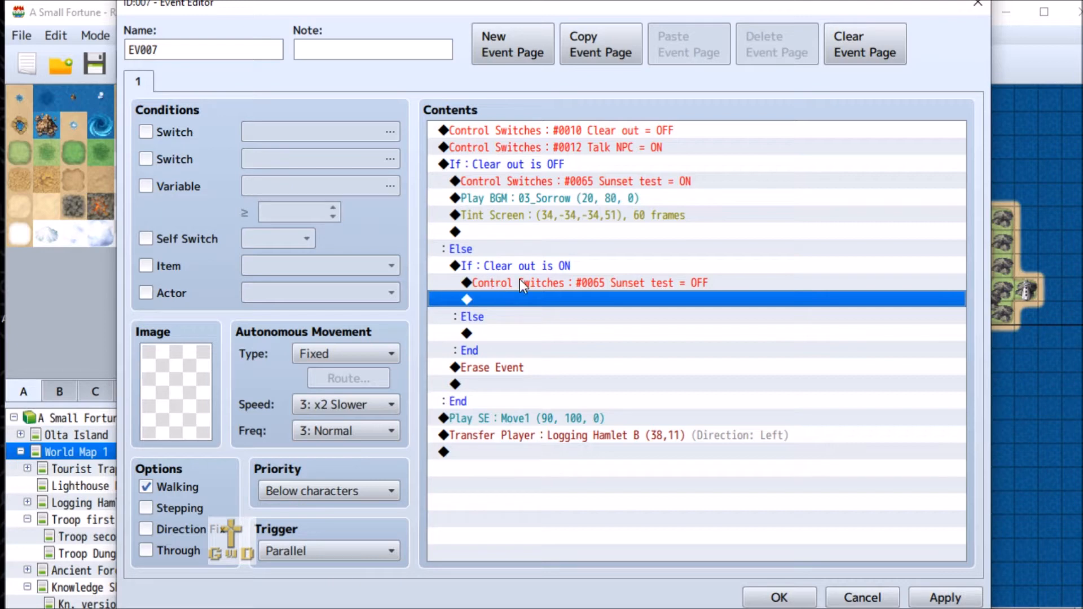
Step: Cut the whole nested Clear out is ON branch from the Else section
left_click(496, 265)
right_click(495, 270)
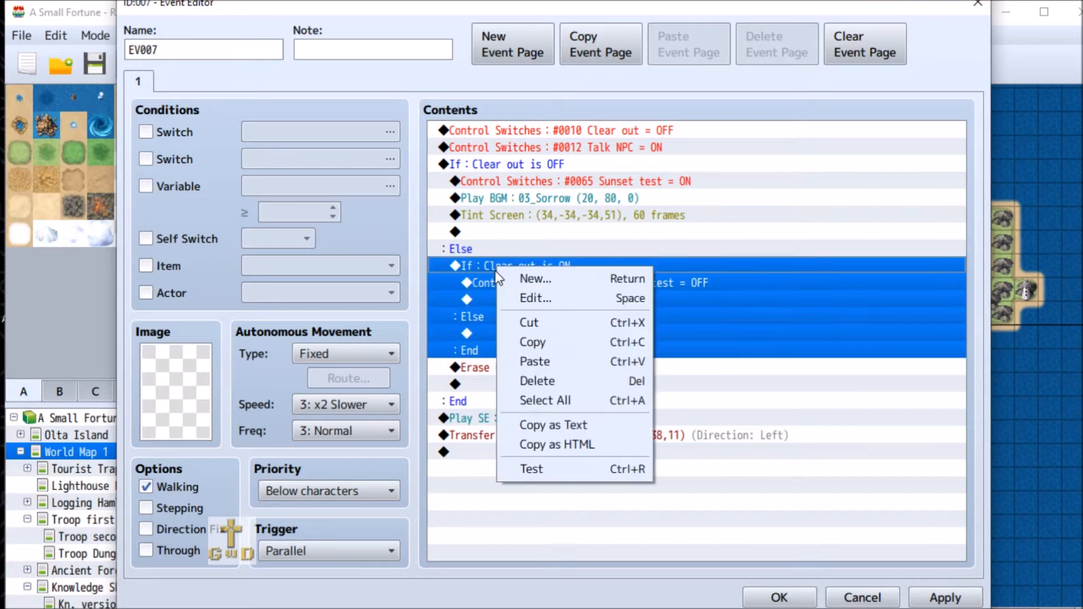
left_click(618, 323)
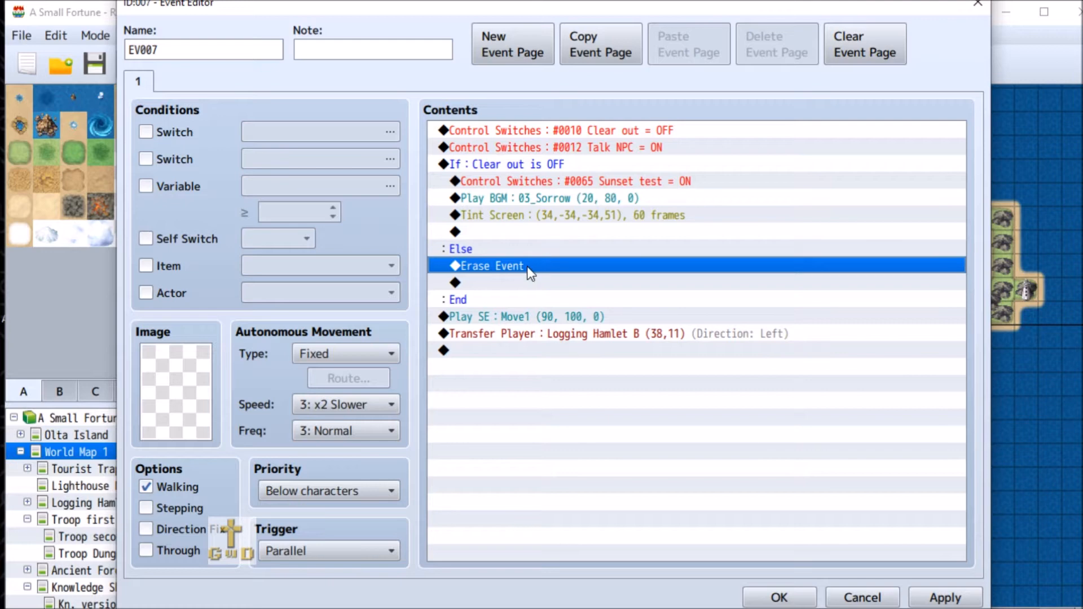
Step: Insert a Control Switches command turning 0065 Sunset test OFF directly before Erase Event in the Else branch, and apply the change
double_click(490, 265)
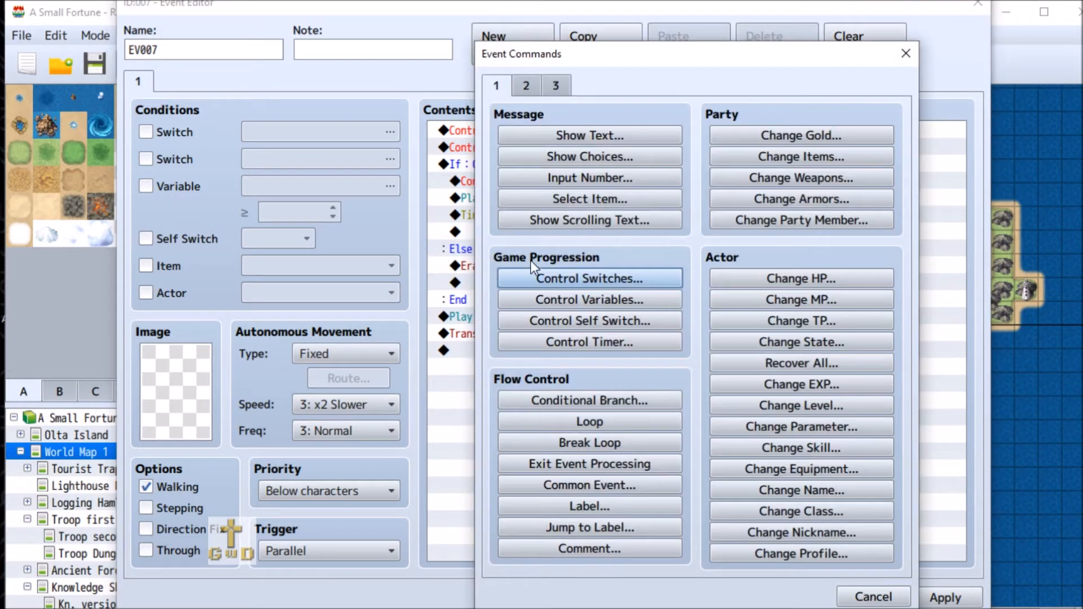
left_click(622, 279)
left_click(737, 299)
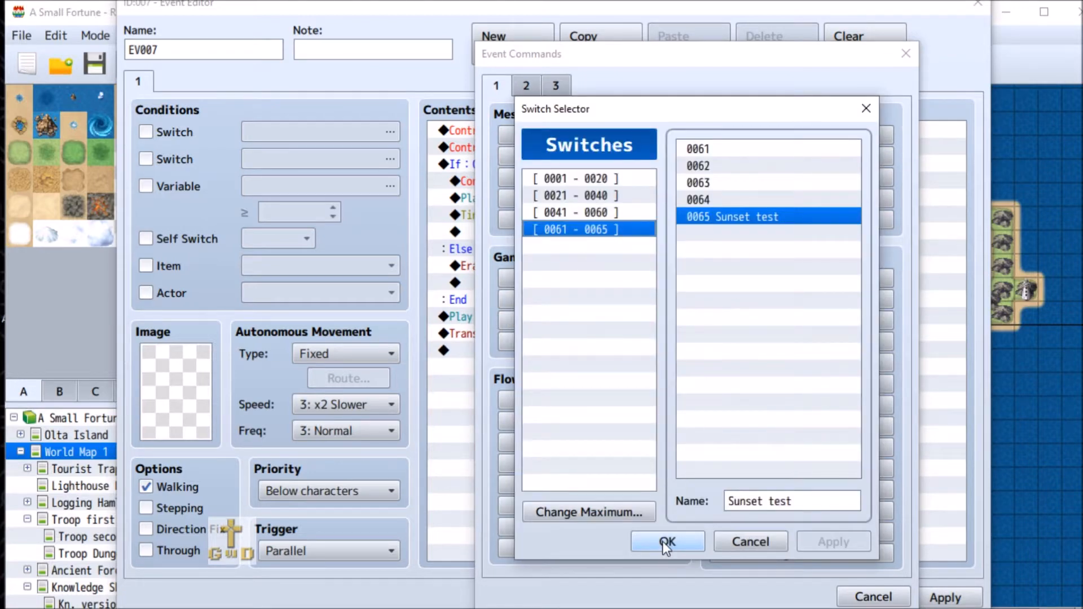
left_click(661, 542)
left_click(690, 377)
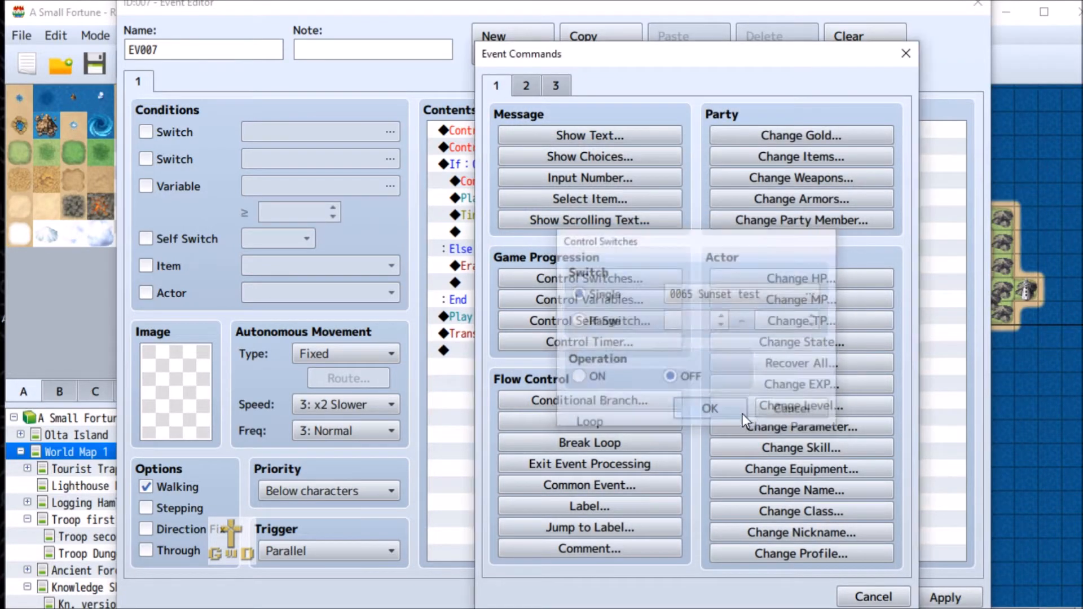
left_click(733, 413)
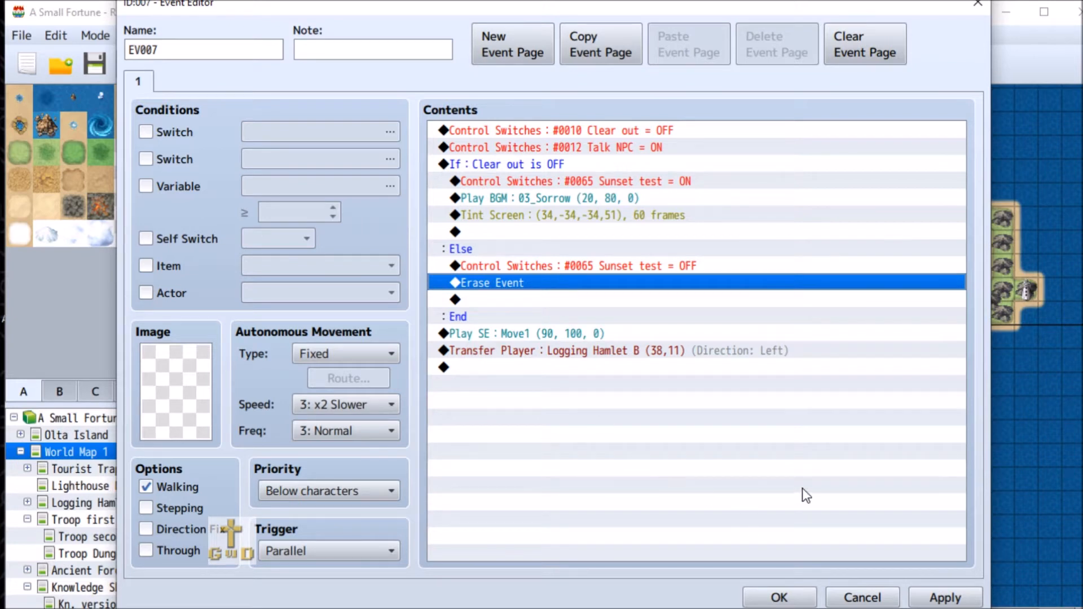
left_click(957, 601)
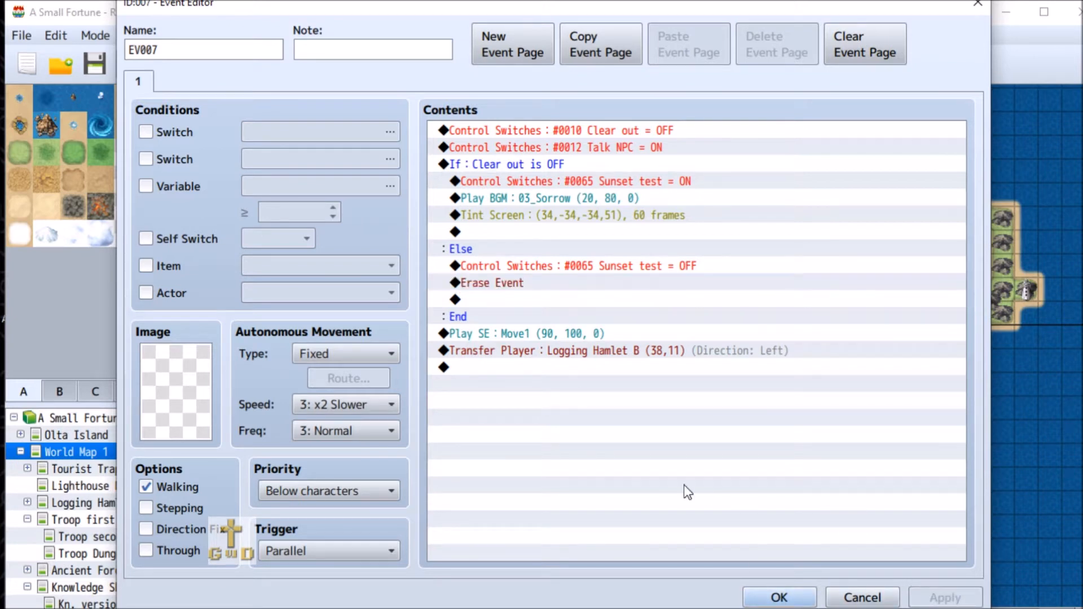
Step: Rename the world map transfer event as Eldenvale entrance and save the event
double_click(192, 51)
type("Eldenvale")
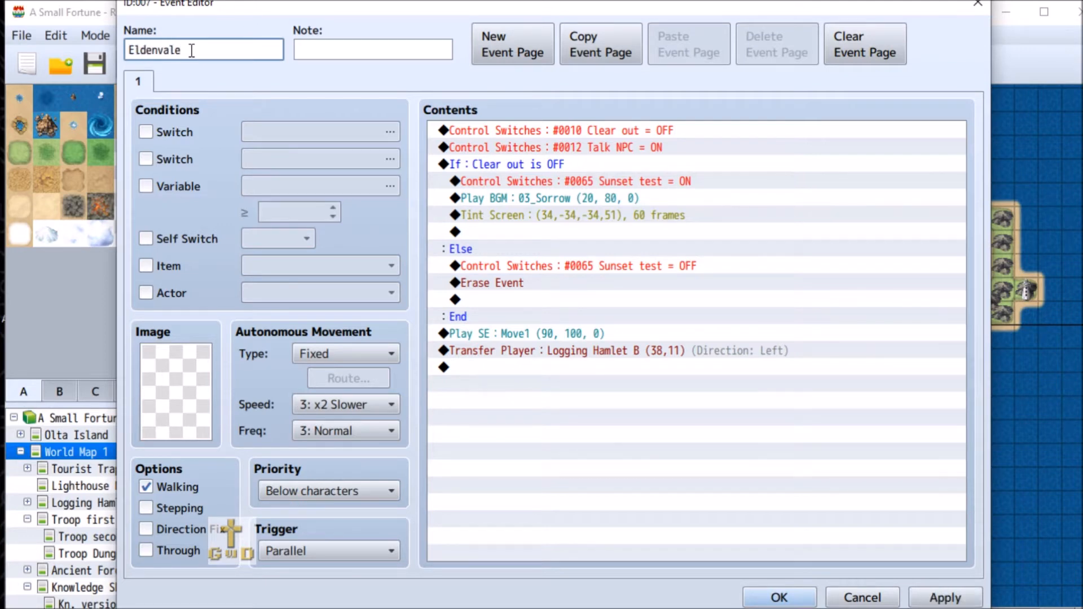
type(" transfer=")
key("BackSpace")
key("BackSpace")
key("BackSpace")
key("BackSpace")
key("BackSpace")
key("BackSpace")
key("BackSpace")
key("BackSpace")
key("BackSpace")
key("BackSpace")
type("entrance")
left_click(960, 595)
left_click(797, 602)
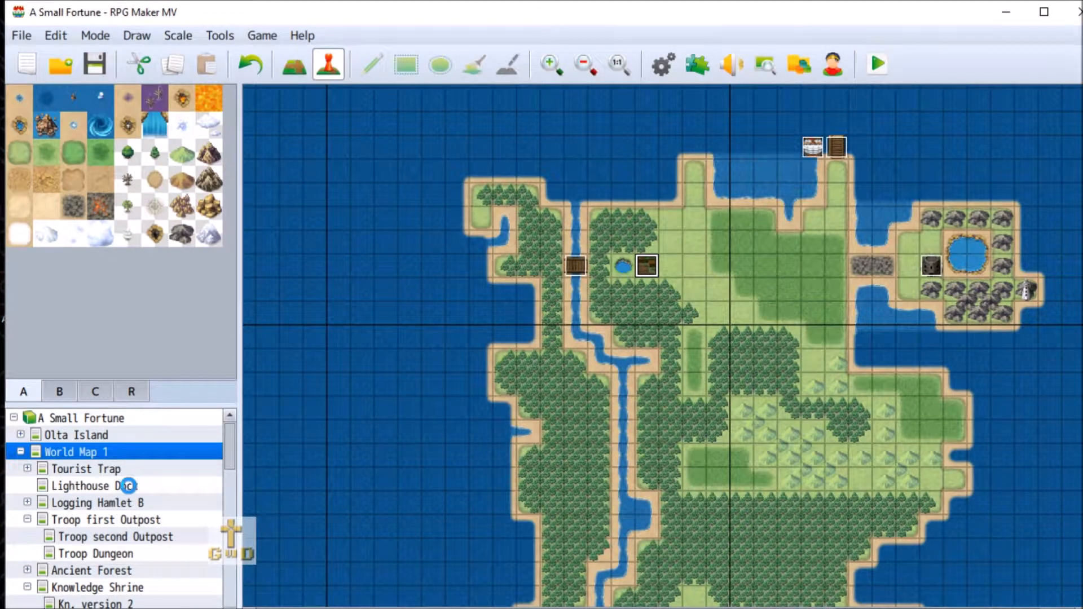
Step: On the Logging Hamlet B map, rename the upper exit event at the path's east end as Eldenvale exit A
left_click(128, 486)
left_click(129, 502)
right_click(1075, 169)
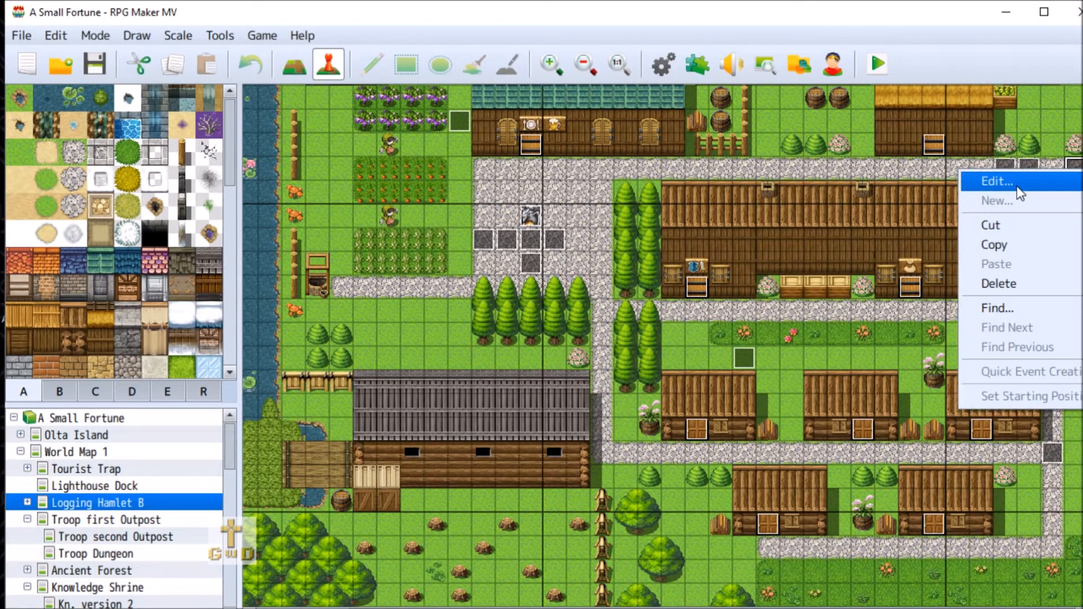
left_click(1010, 182)
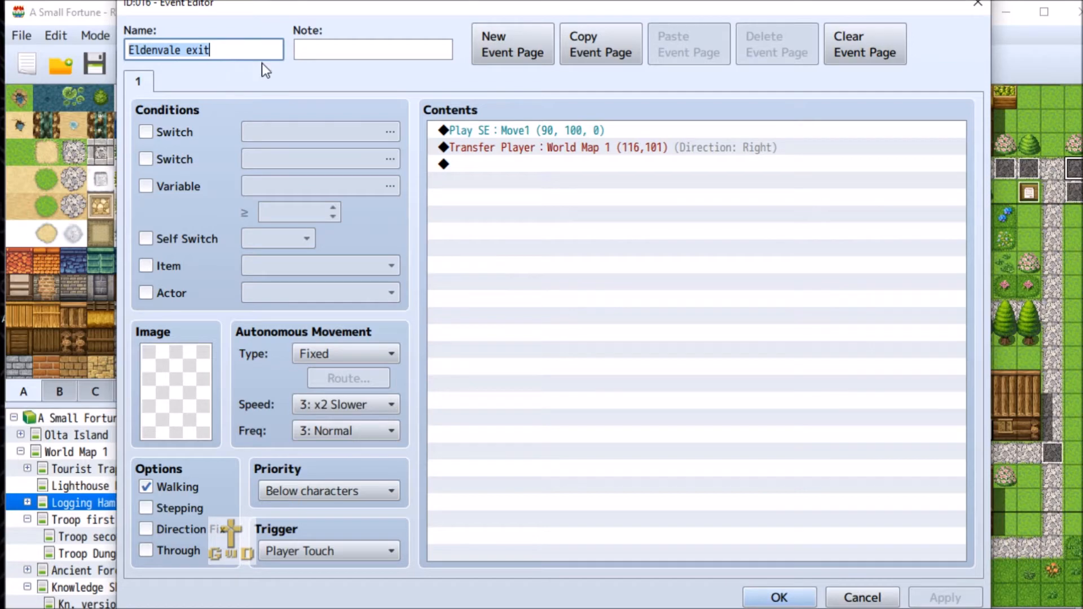
left_click(243, 46)
type("A")
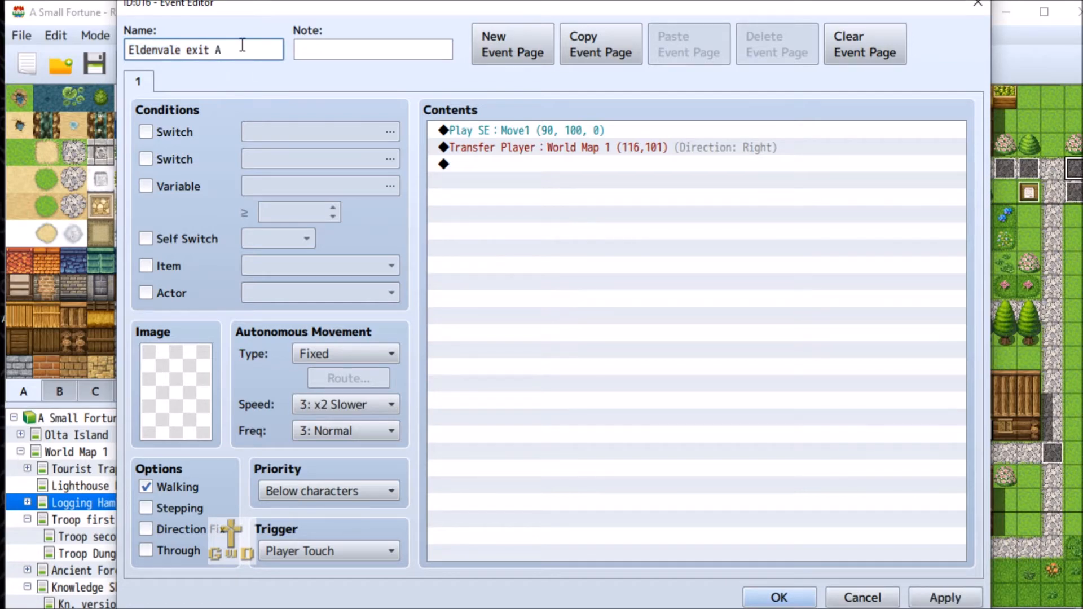
left_click(940, 599)
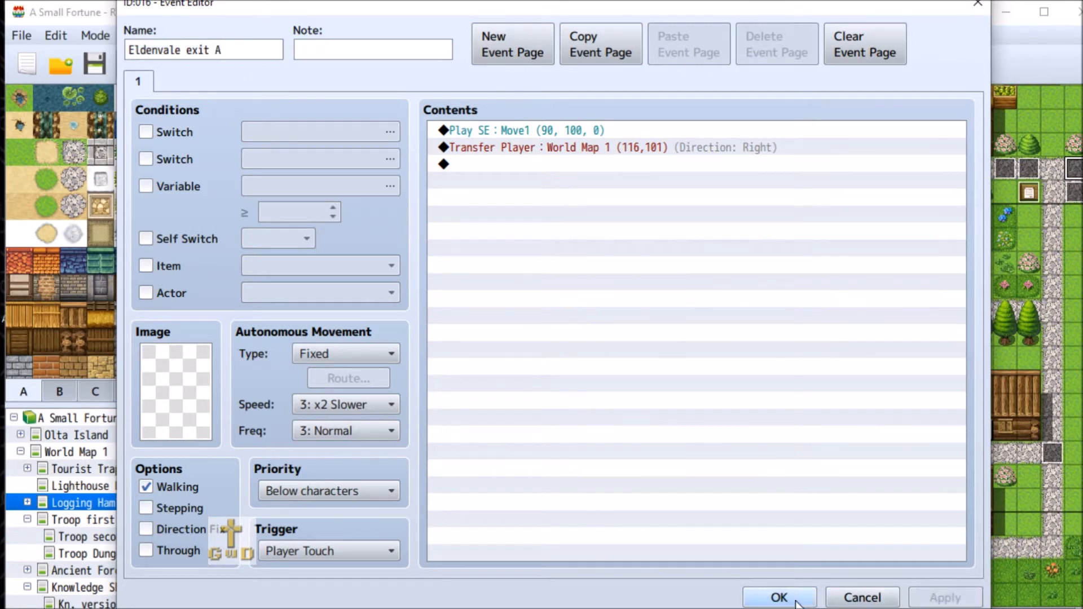
left_click(772, 597)
Step: Rename the exit event directly below it as Eldenvale exit B and save the event
right_click(1076, 194)
left_click(997, 202)
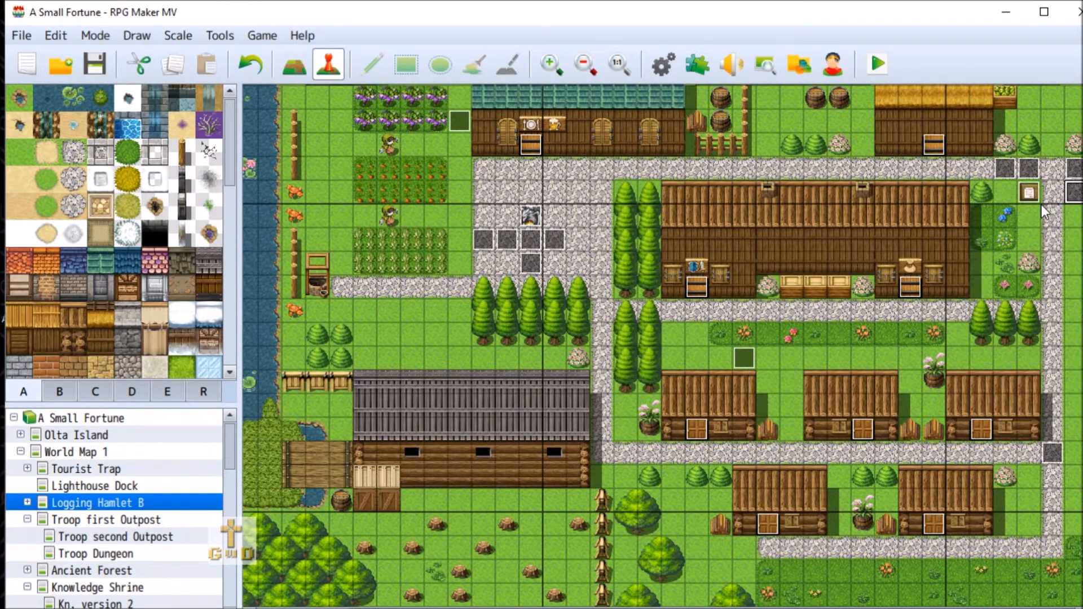
left_click(244, 50)
type("B")
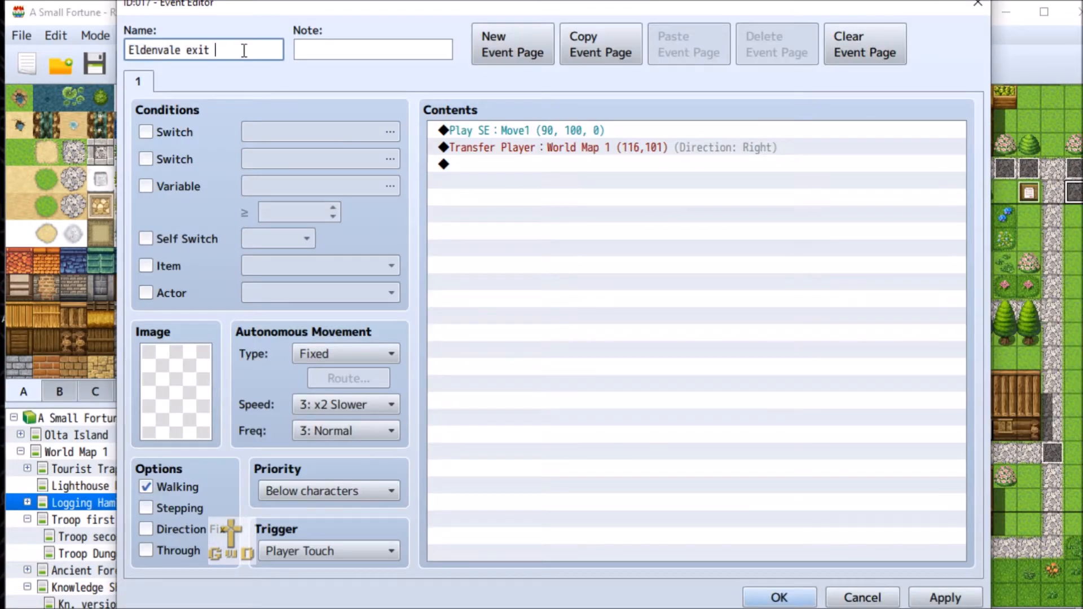
left_click(940, 597)
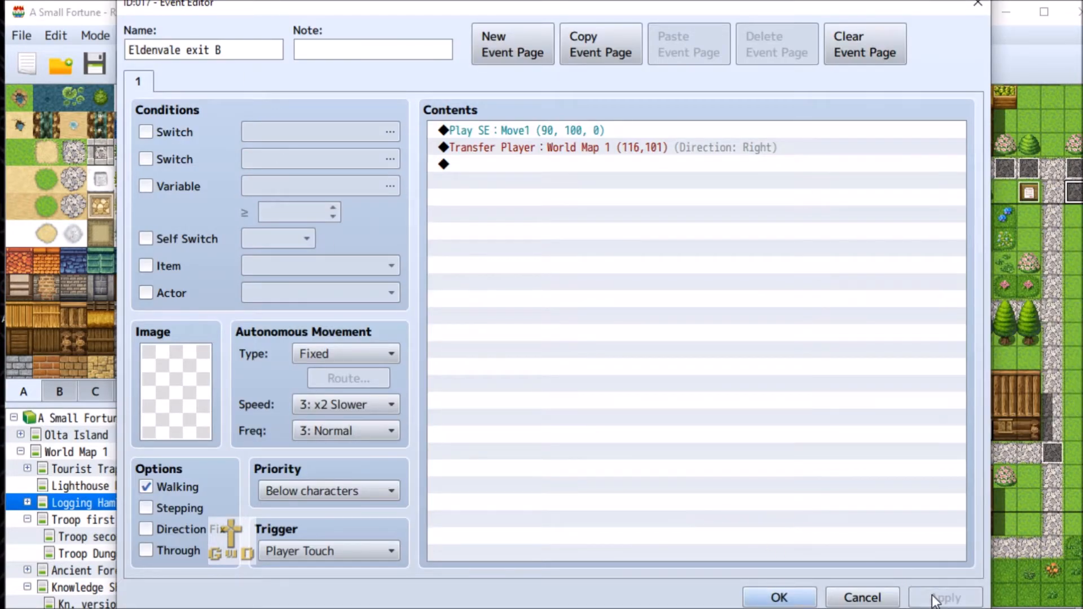
left_click(779, 596)
Step: Copy the event page of the Eldenvale events event in the northwest trees and delete that event from the map
scroll(378, 342, "up", 3)
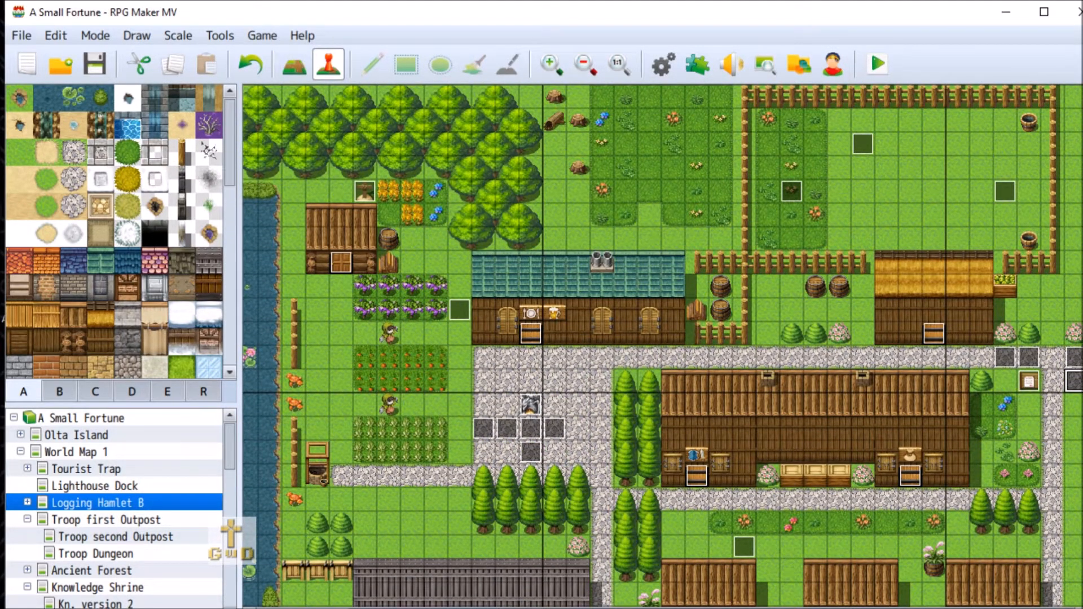
scroll(315, 117, "left", 3)
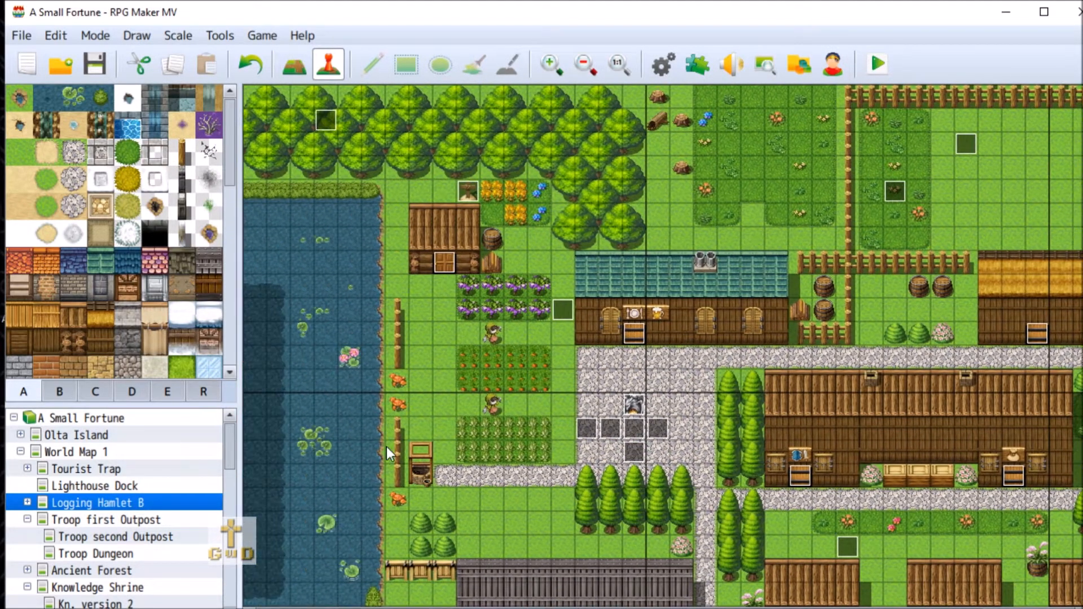
right_click(321, 115)
left_click(347, 126)
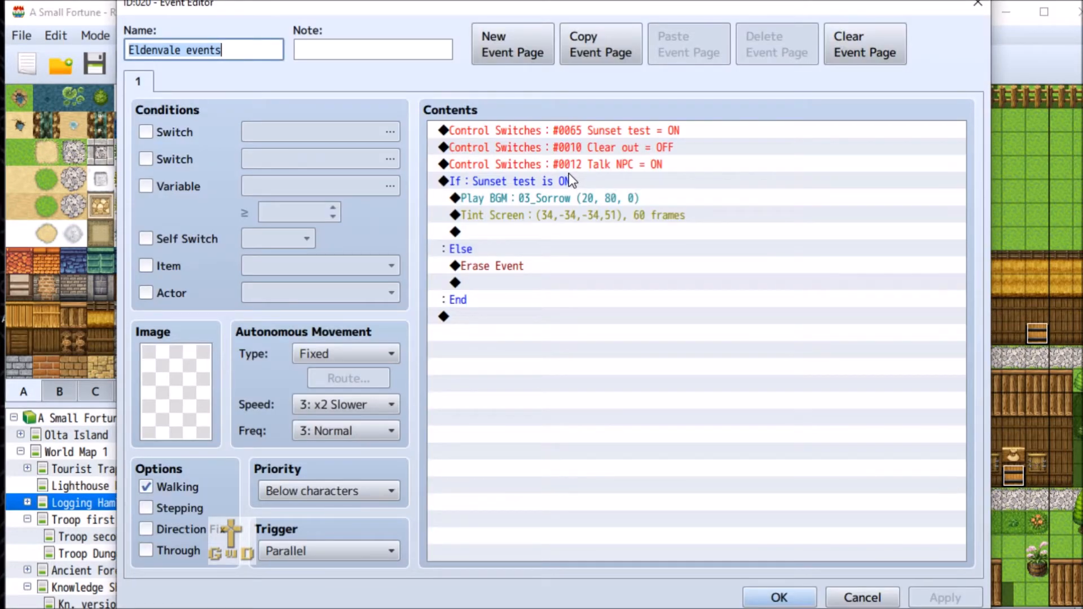
left_click(597, 44)
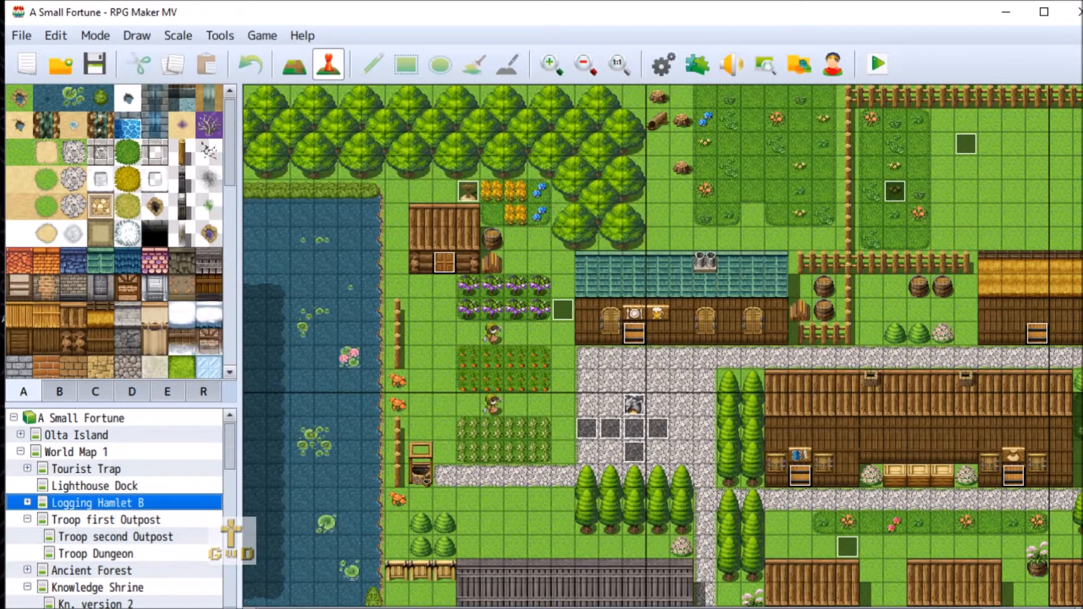
Step: Examine the conditions and contents on the pages of the Eldenvale Mystic Woman event near the town sign
left_click_drag(801, 608, 866, 608)
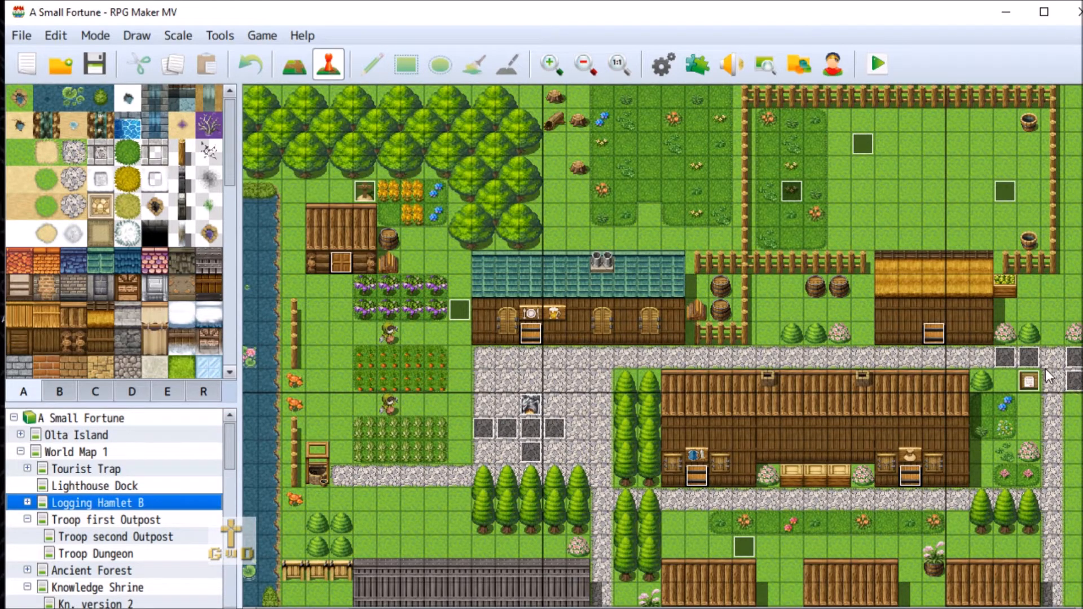
right_click(1032, 357)
left_click(1010, 370)
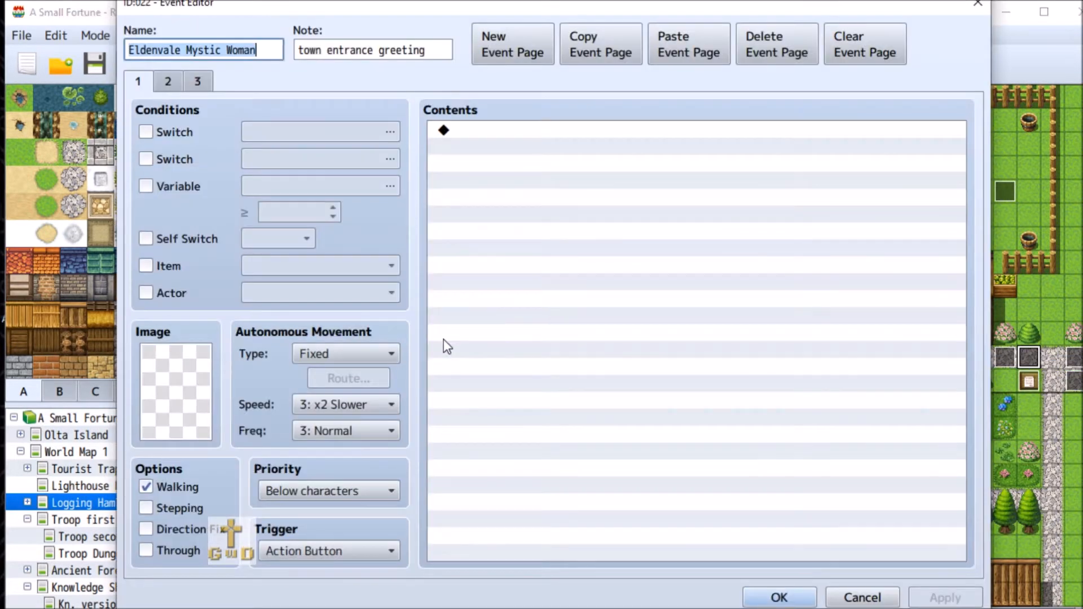
left_click(164, 82)
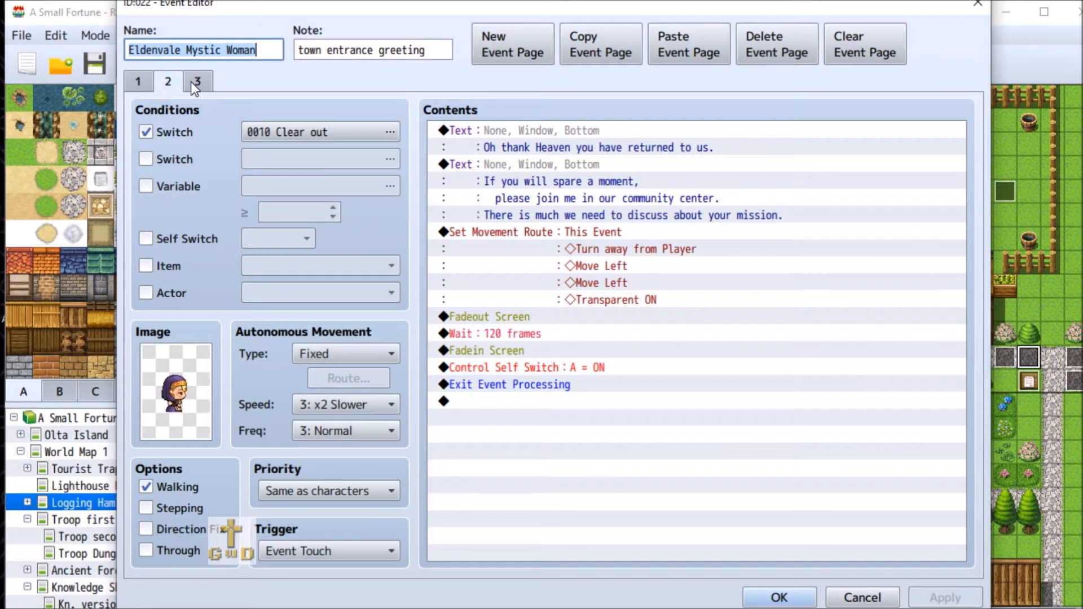
left_click(192, 82)
left_click(165, 83)
left_click(863, 597)
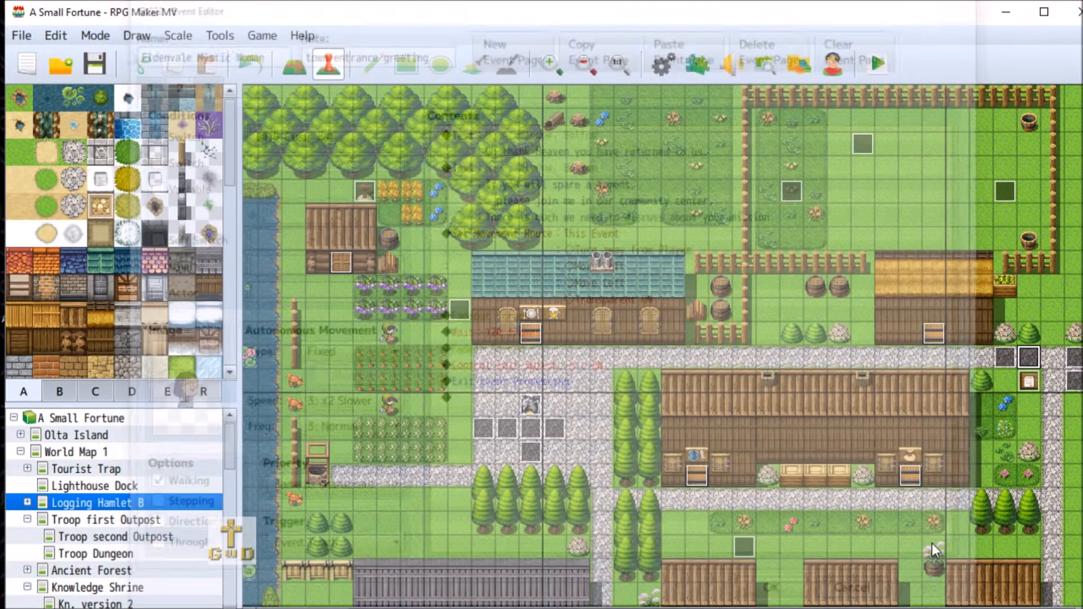
Step: Check the switch conditions and contents on page 2 of the Friendly Captain and Little flower girl events
right_click(1000, 360)
left_click(1003, 372)
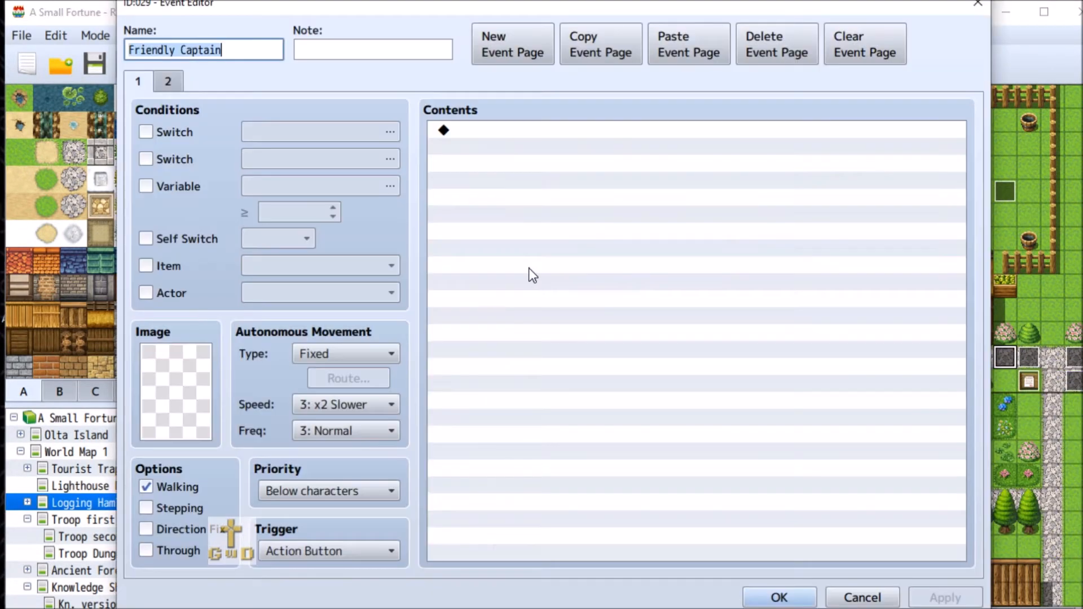
left_click(167, 83)
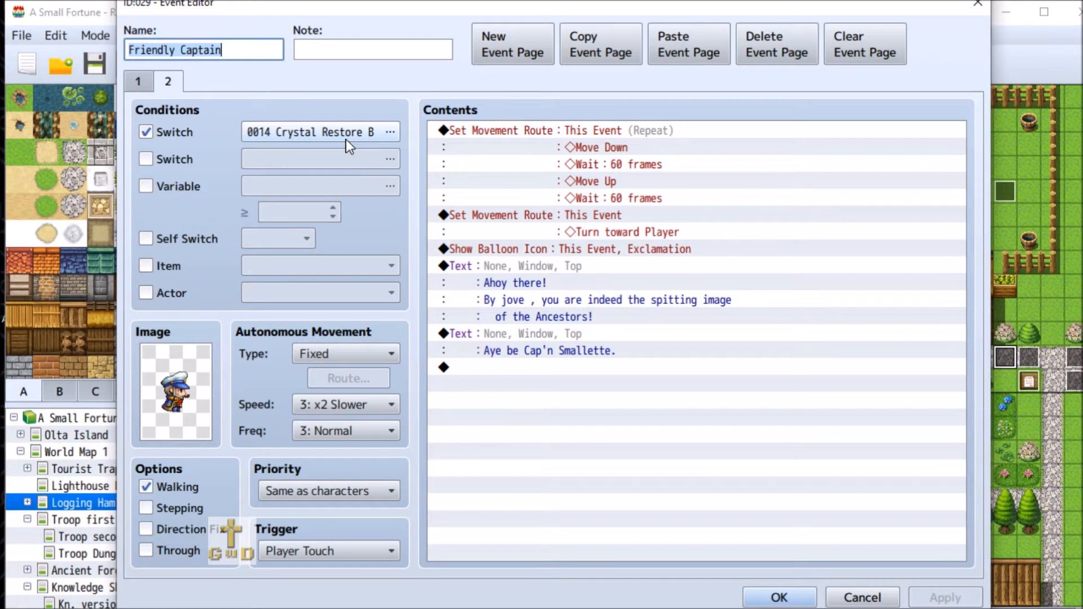
left_click(860, 597)
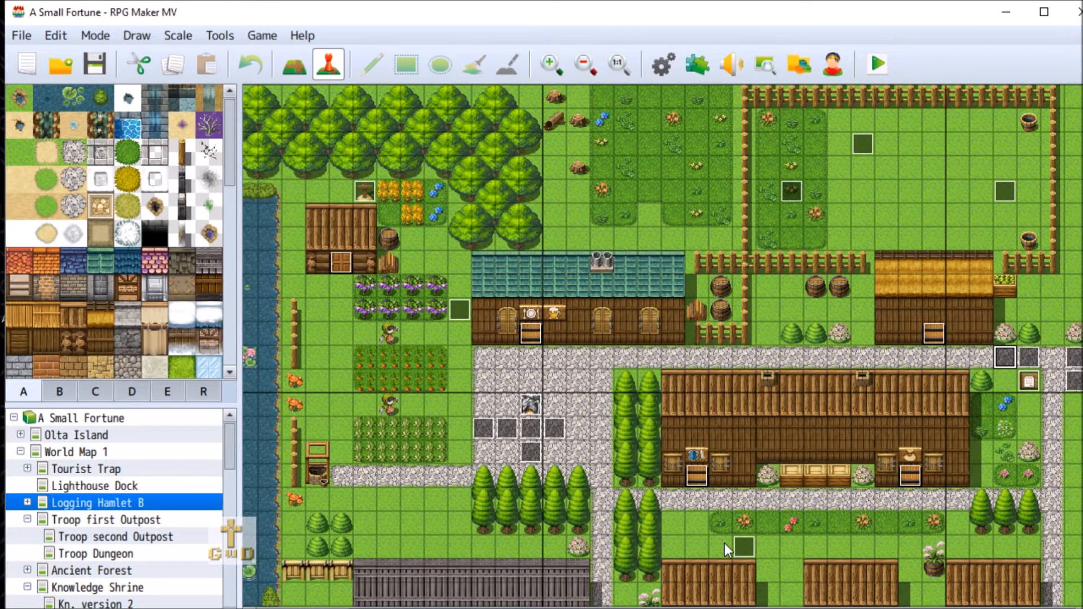
right_click(743, 546)
left_click(807, 425)
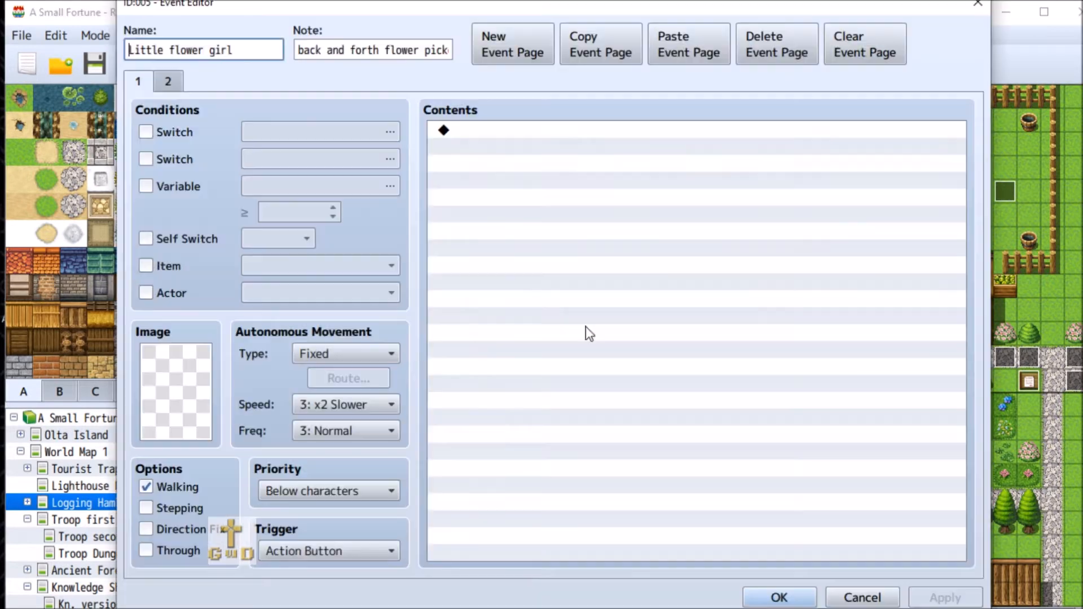
left_click(170, 82)
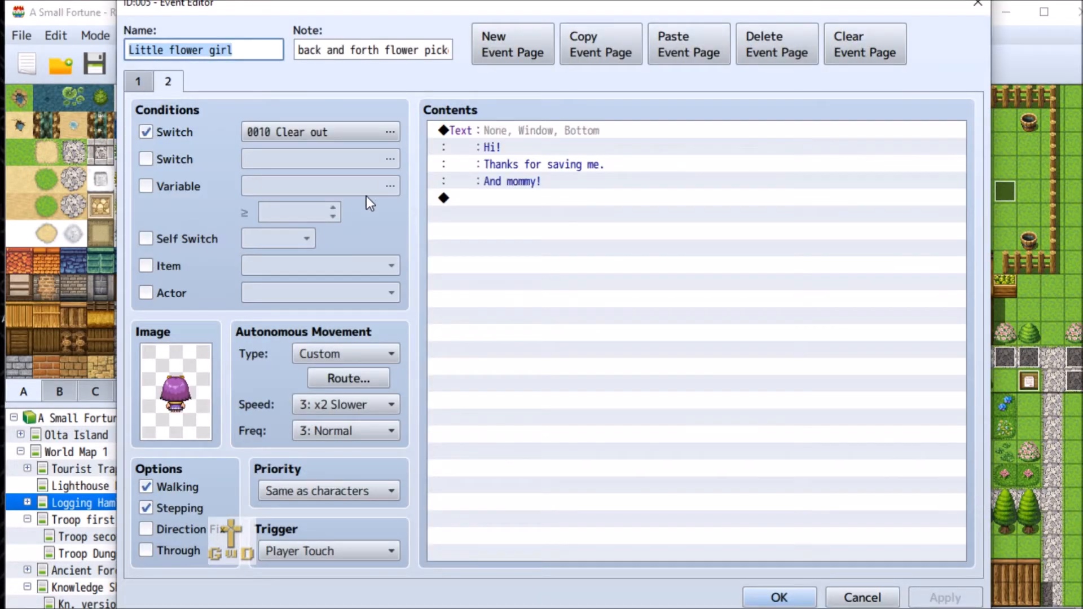
left_click(880, 599)
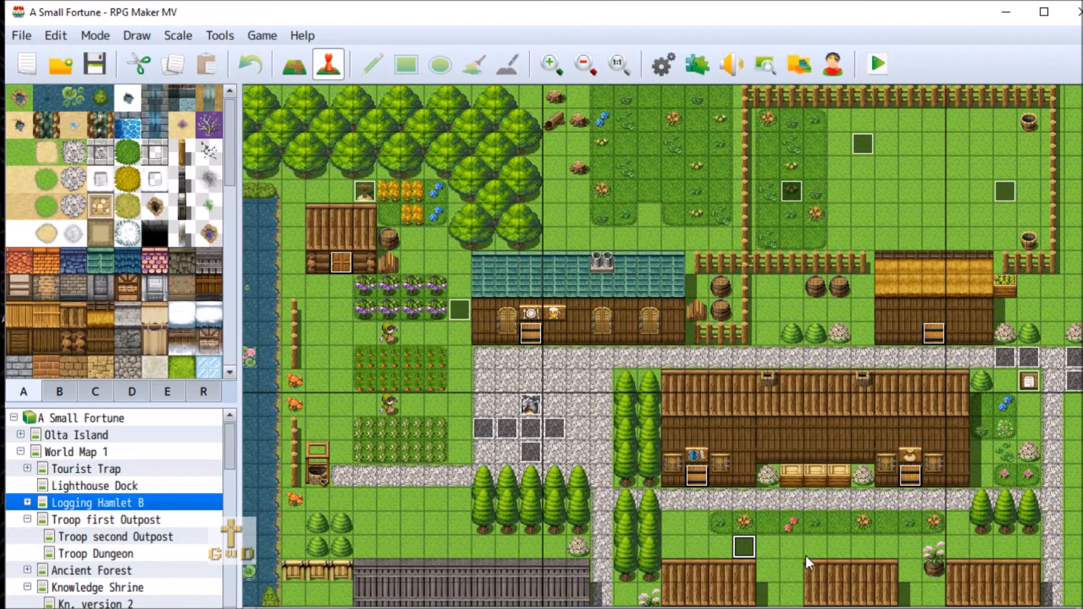
Step: Examine the pages of the Mysterious Elde Statue event in the plaza, including its conditions and page 1 trigger options
right_click(528, 406)
left_click(560, 412)
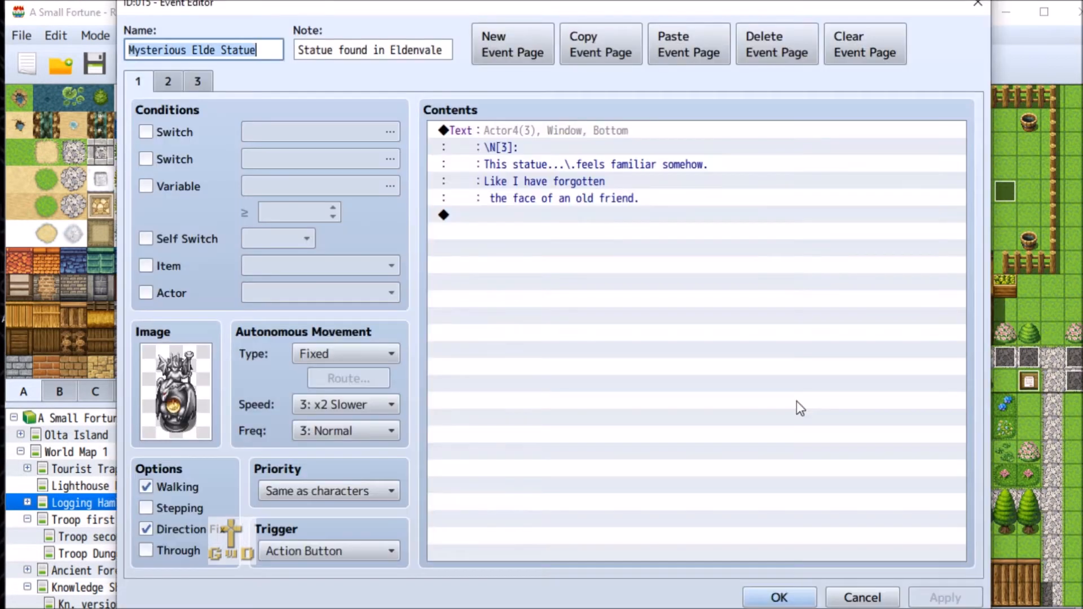
left_click(170, 78)
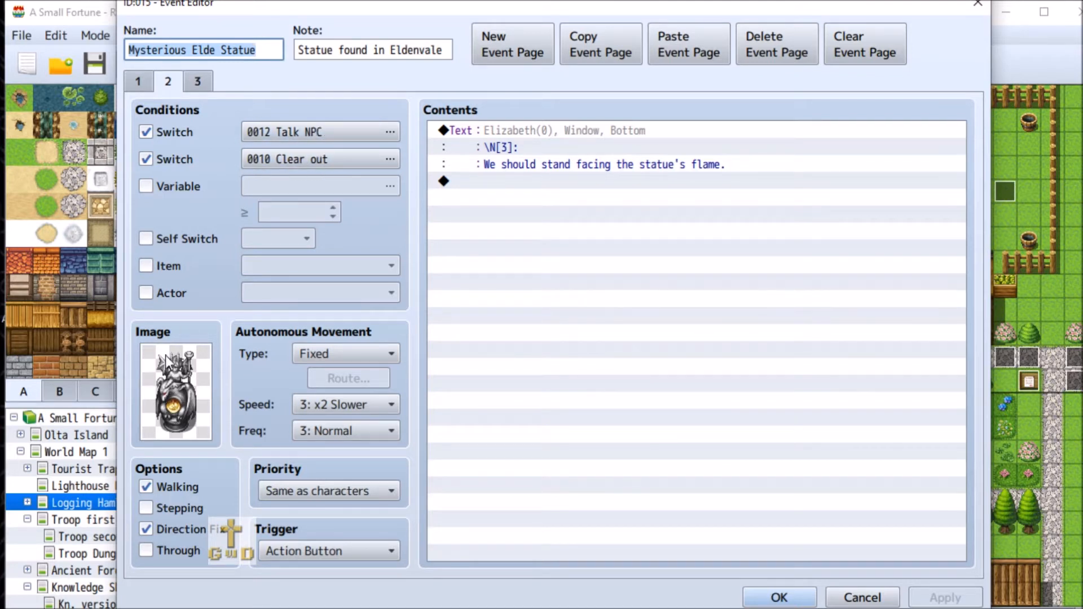
left_click(787, 594)
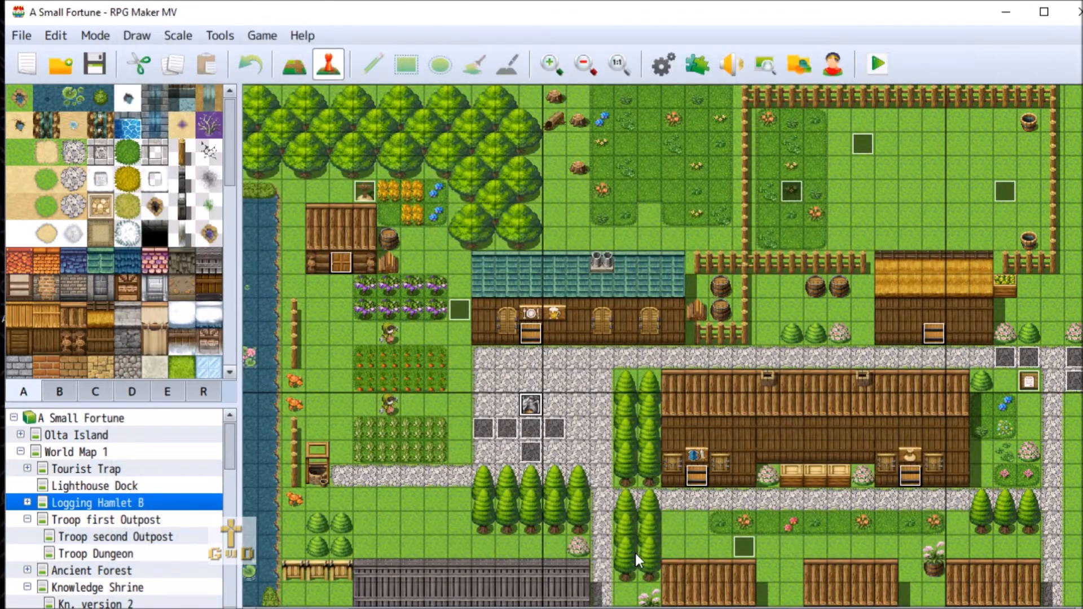
right_click(531, 401)
left_click(591, 415)
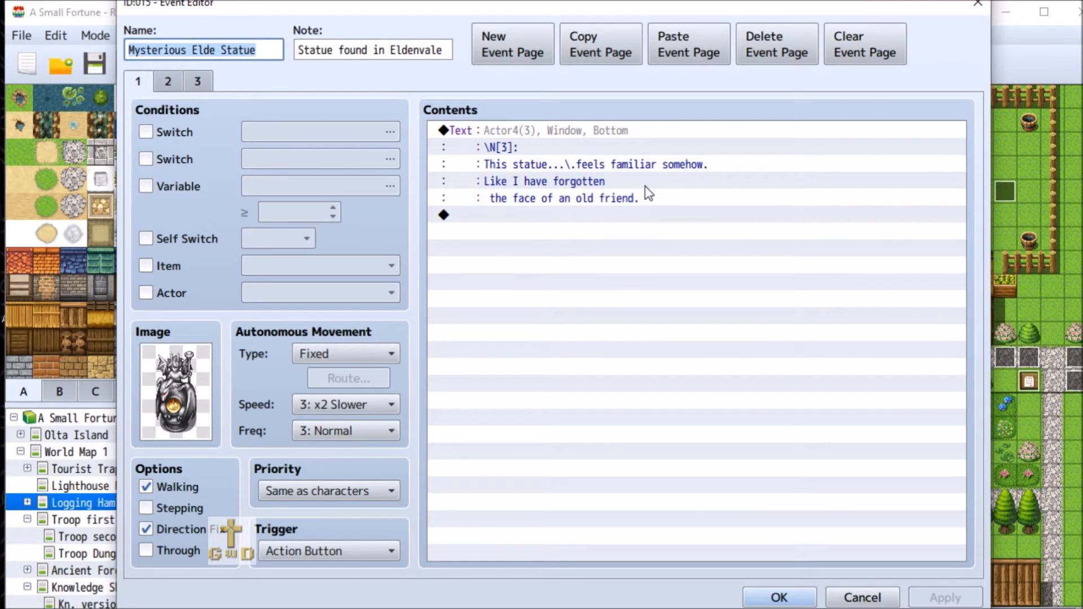
left_click(336, 554)
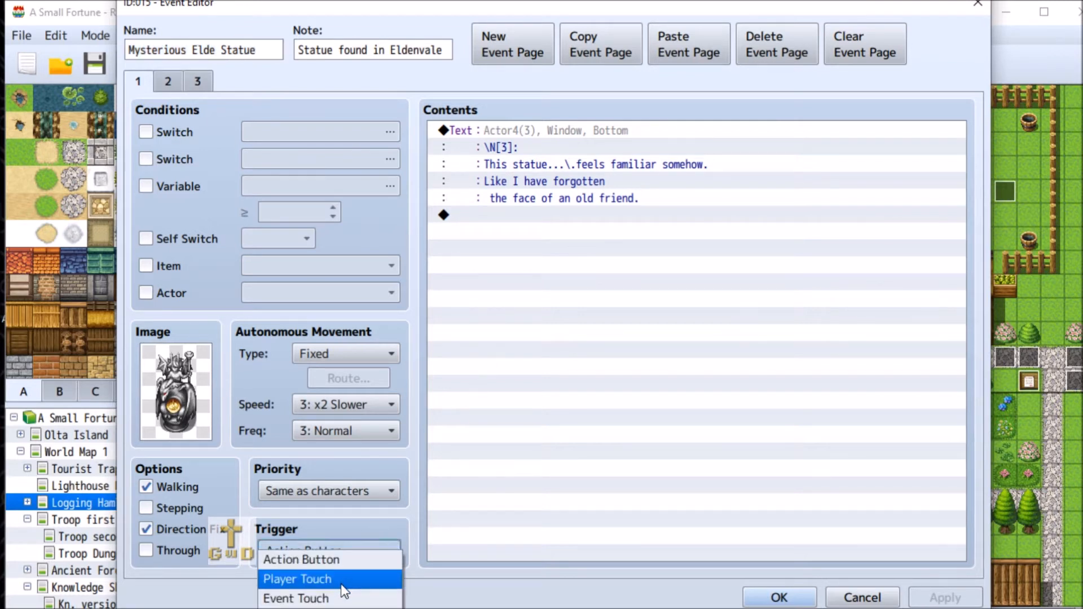
left_click(337, 558)
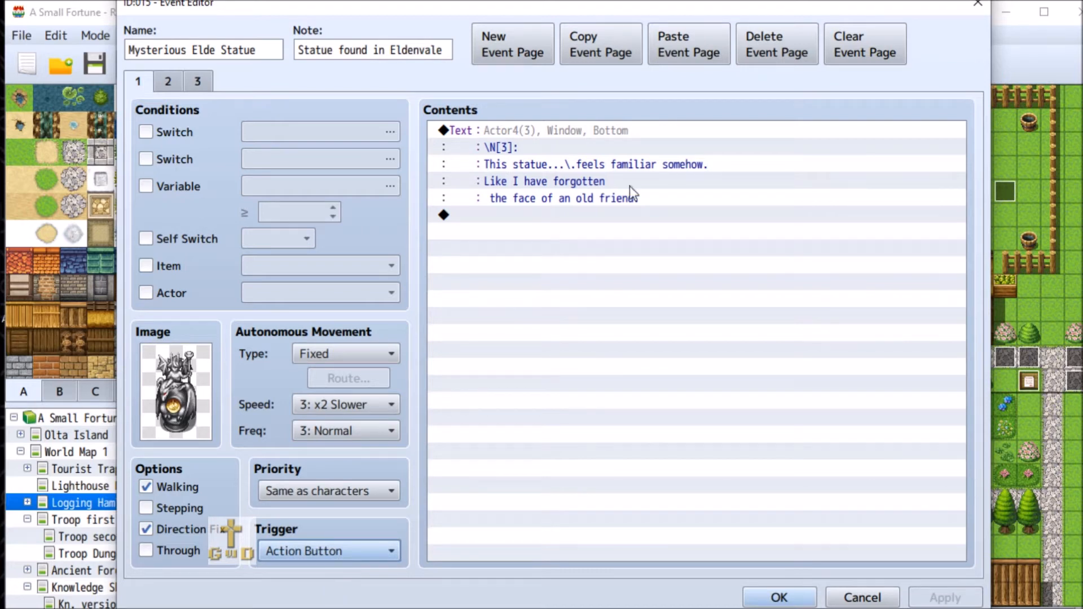
left_click(195, 84)
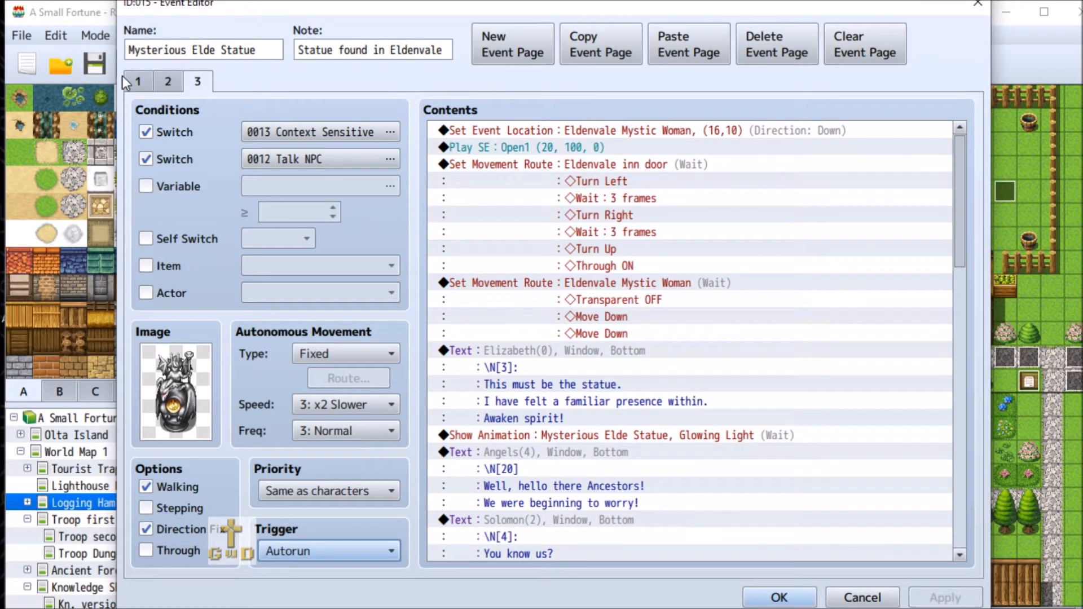
left_click(813, 595)
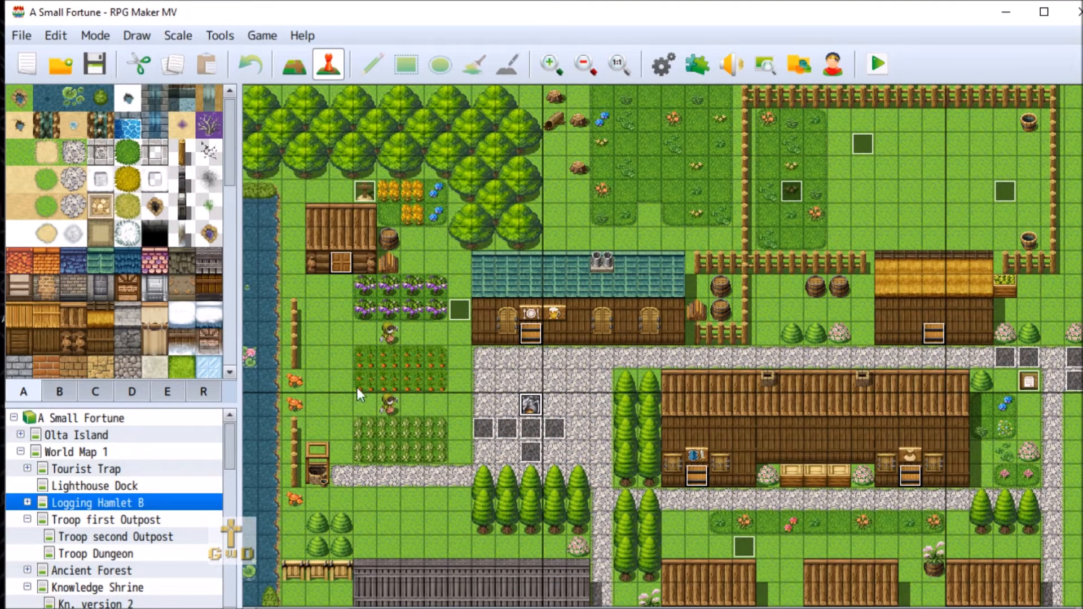
Step: Save the project, select the A Small Fortune root in the map tree and start a playtest
left_click(95, 64)
left_click(127, 420)
left_click(877, 64)
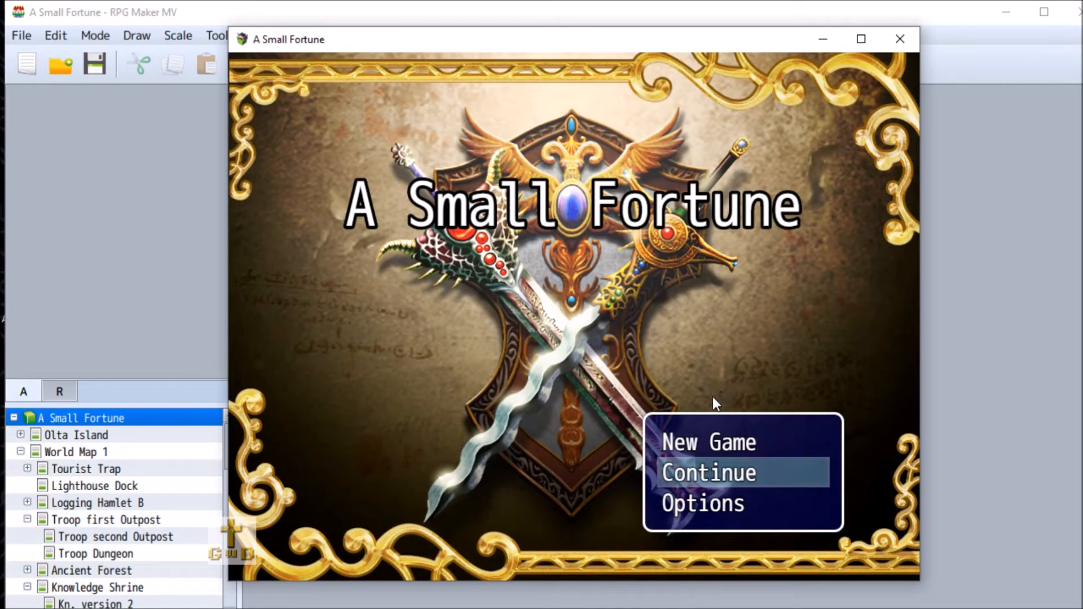
Step: Continue from the saved game, check the town's tint and entrance area, and close the playtest
left_click(757, 472)
left_click(760, 207)
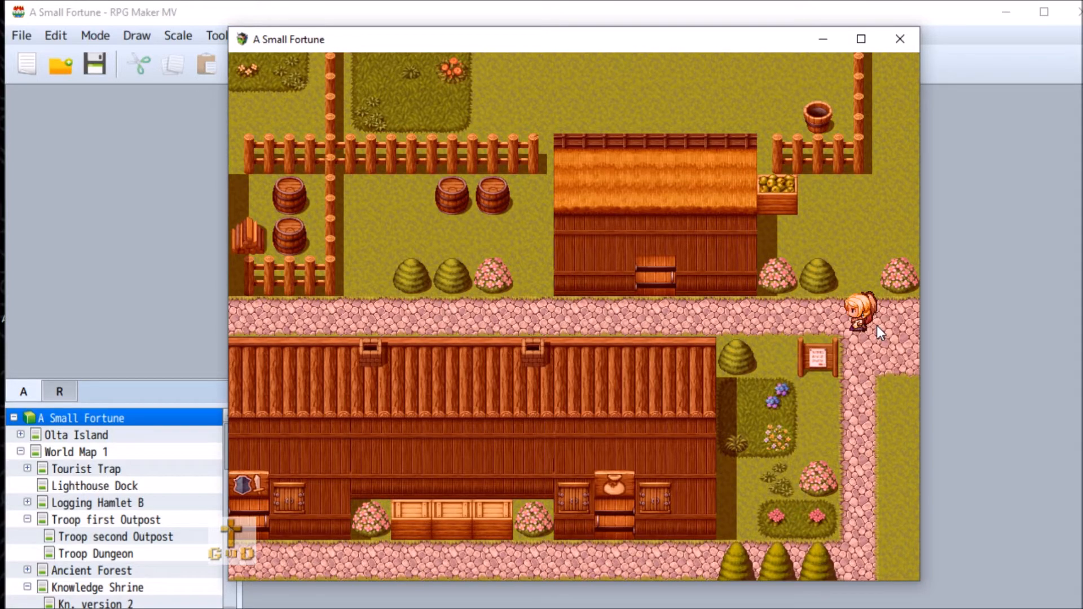
left_click(901, 320)
left_click(899, 40)
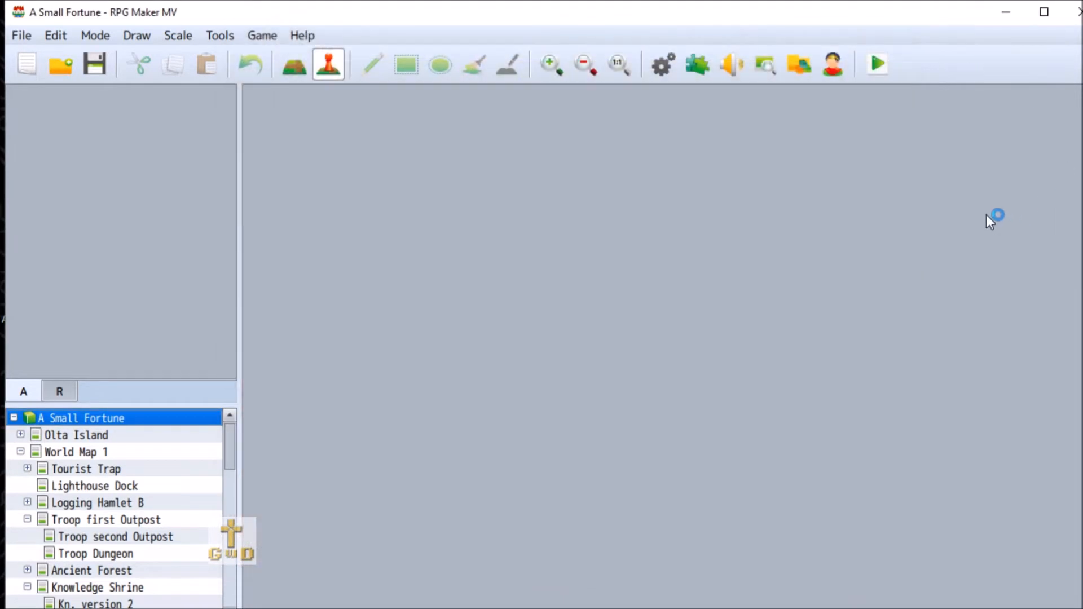
Step: On Logging Hamlet B, verify World Map 1 (116,101), facing right, as the Transfer Player destination in Eldenvale exit A
left_click(168, 504)
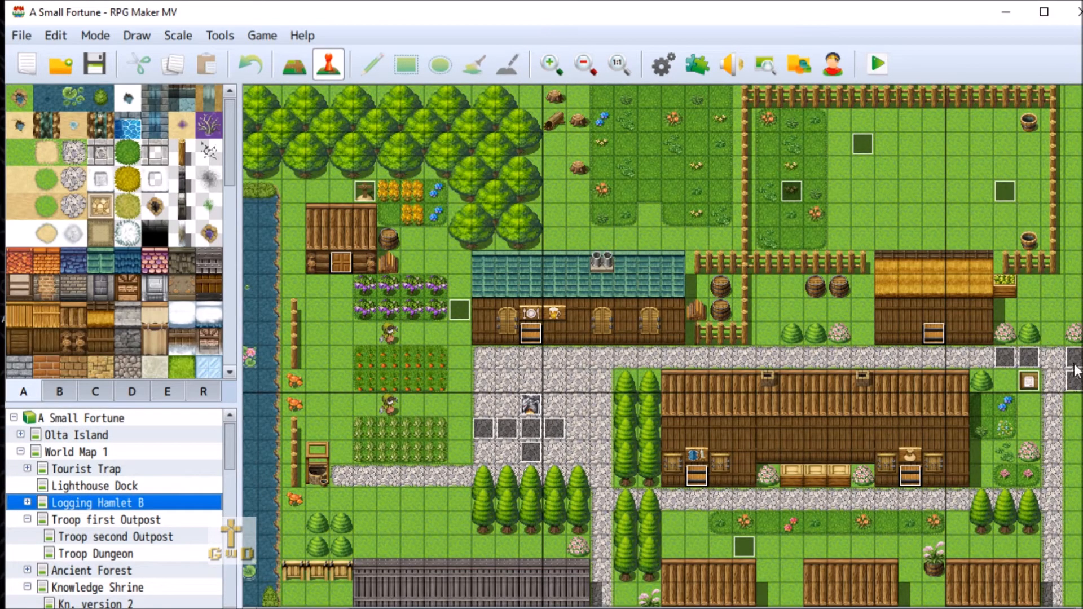
right_click(1066, 362)
left_click(1013, 374)
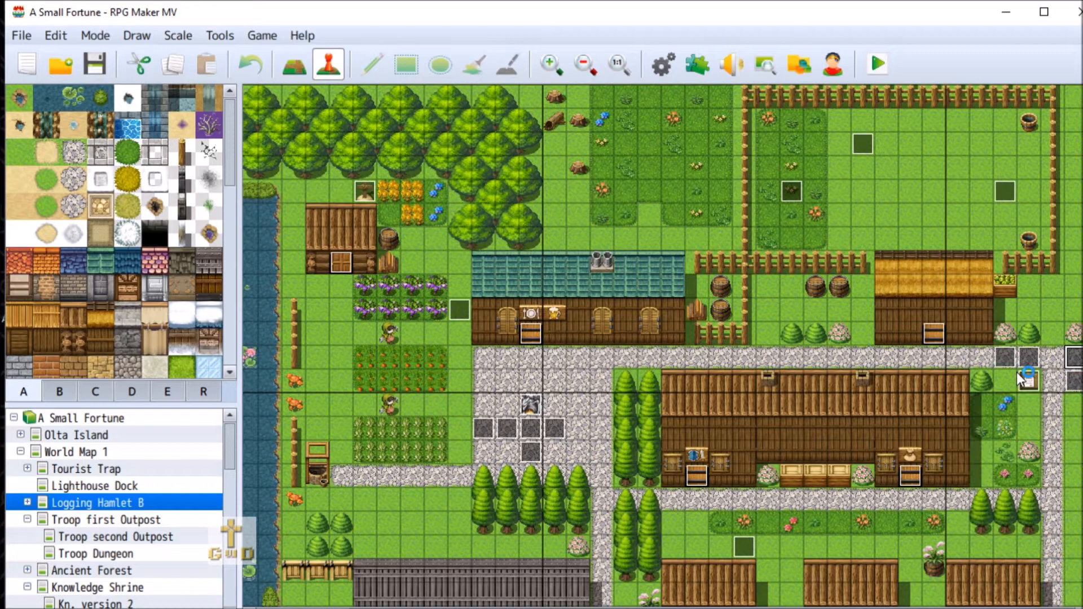
left_click(588, 150)
right_click(590, 152)
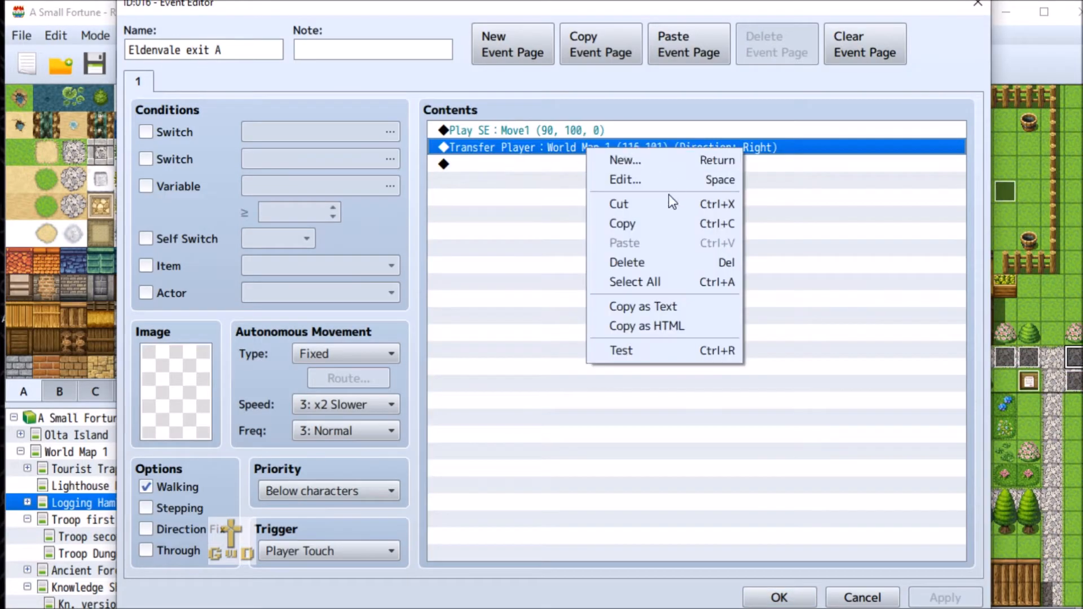
left_click(660, 175)
left_click(757, 265)
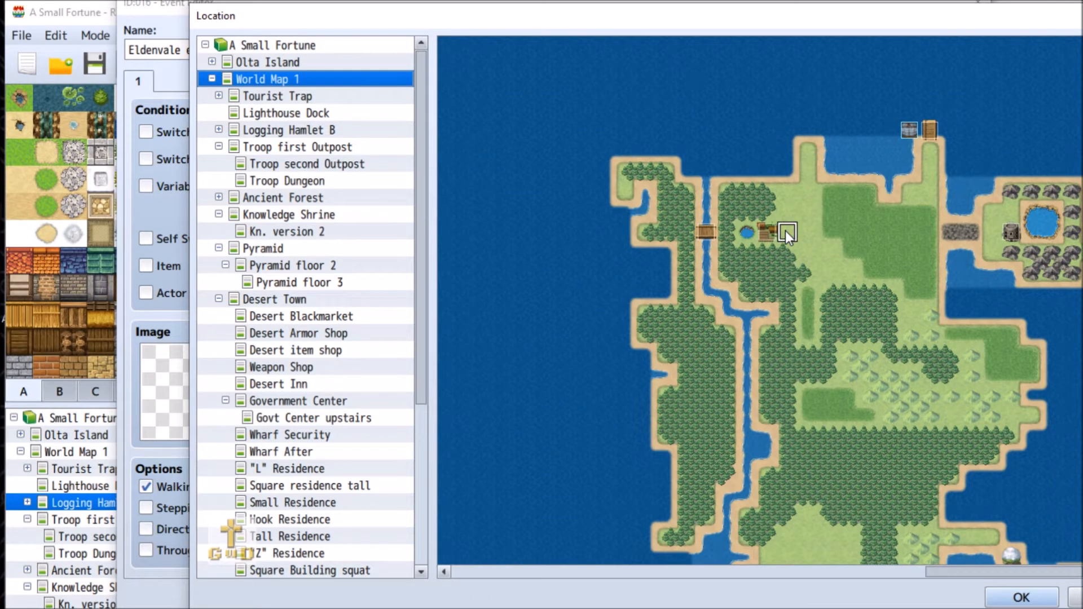
double_click(785, 232)
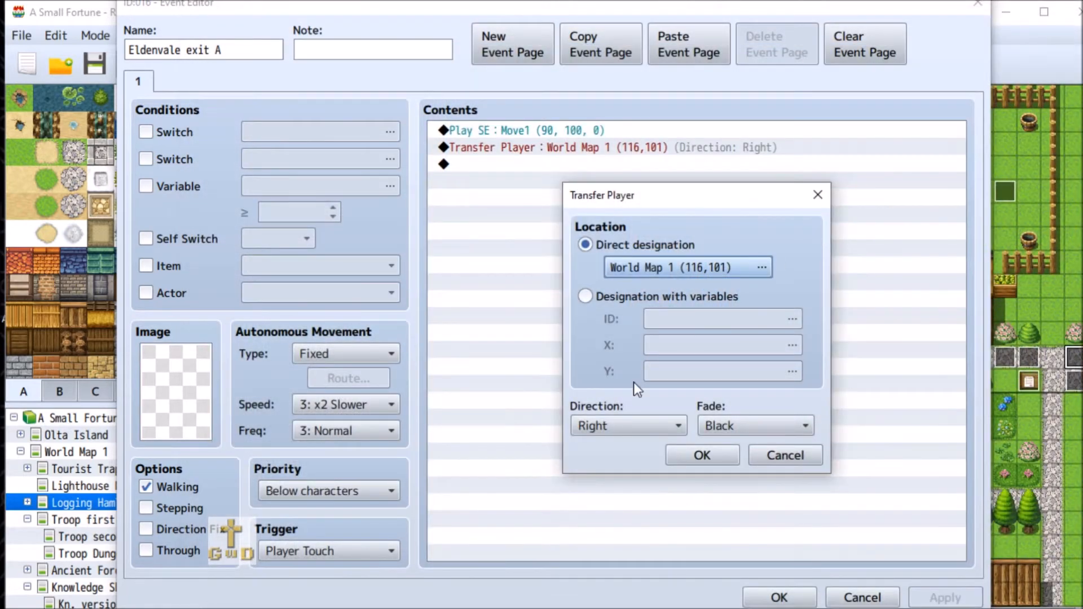
left_click(710, 458)
left_click(943, 597)
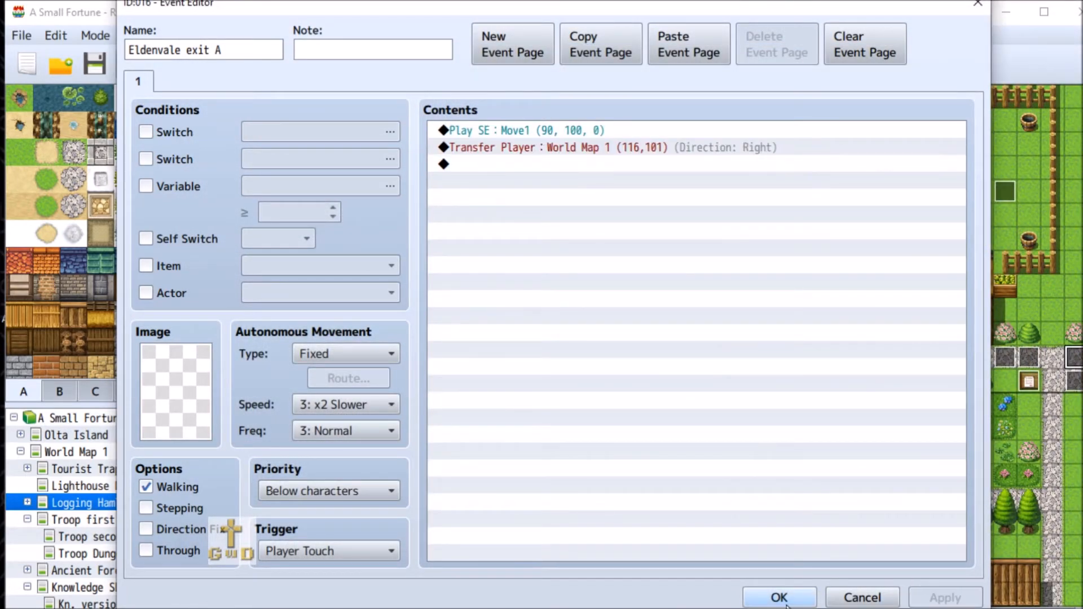
left_click(786, 604)
Step: Verify World Map 1 (116,101), facing right, as the Transfer Player destination in the Eldenvale exit B event below it
right_click(1072, 384)
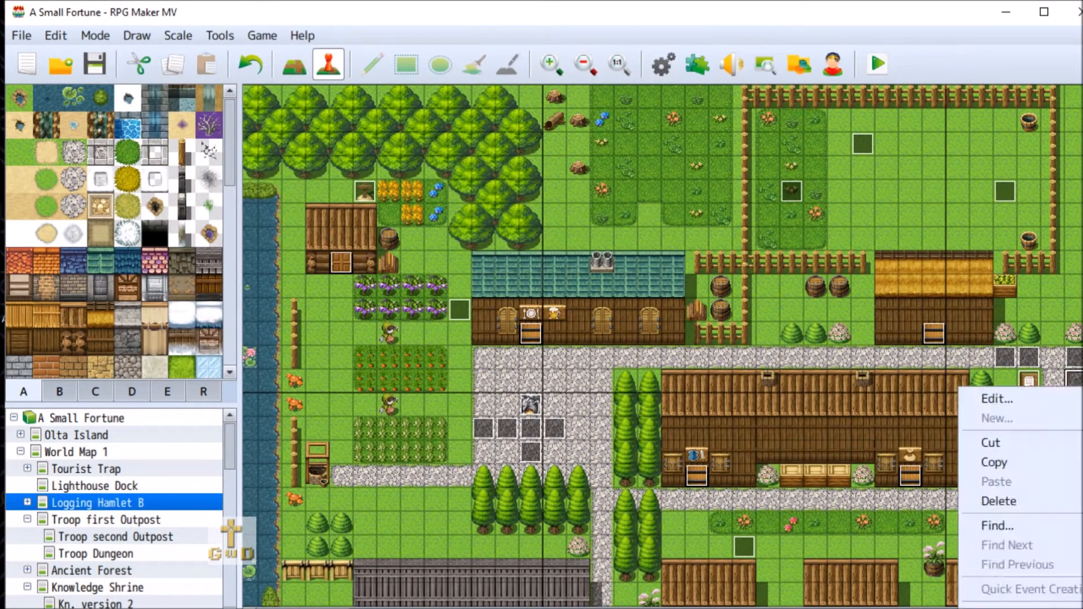
left_click(1047, 403)
right_click(574, 147)
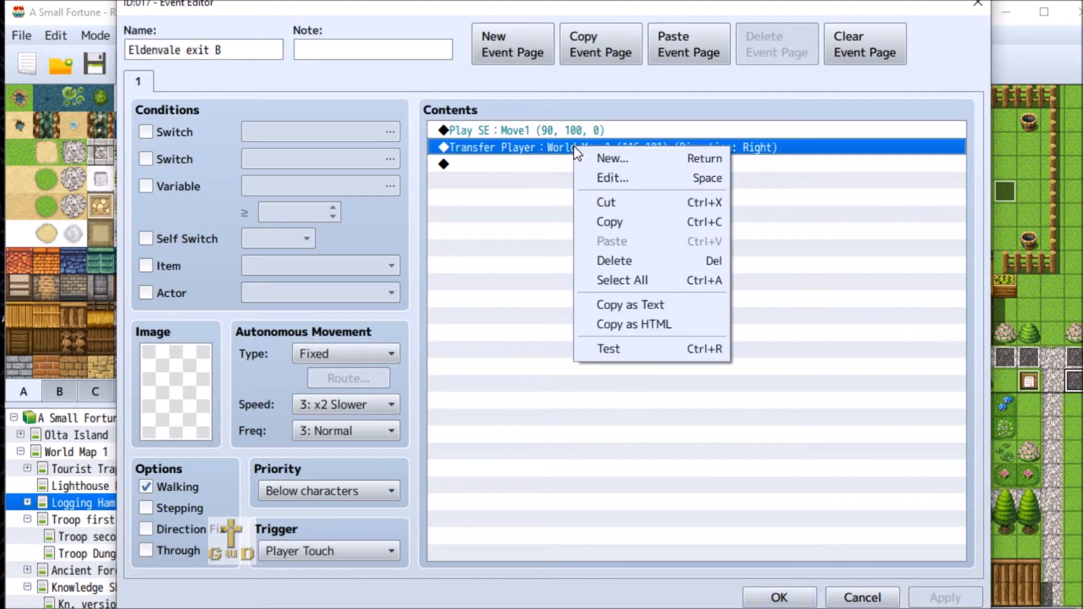
left_click(634, 182)
left_click(667, 271)
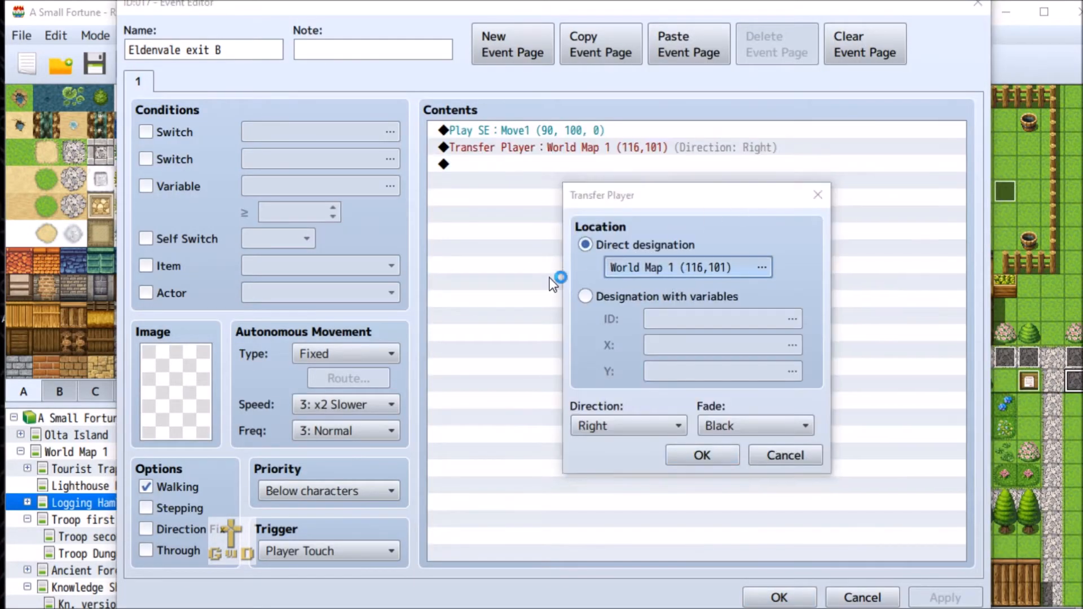
double_click(790, 233)
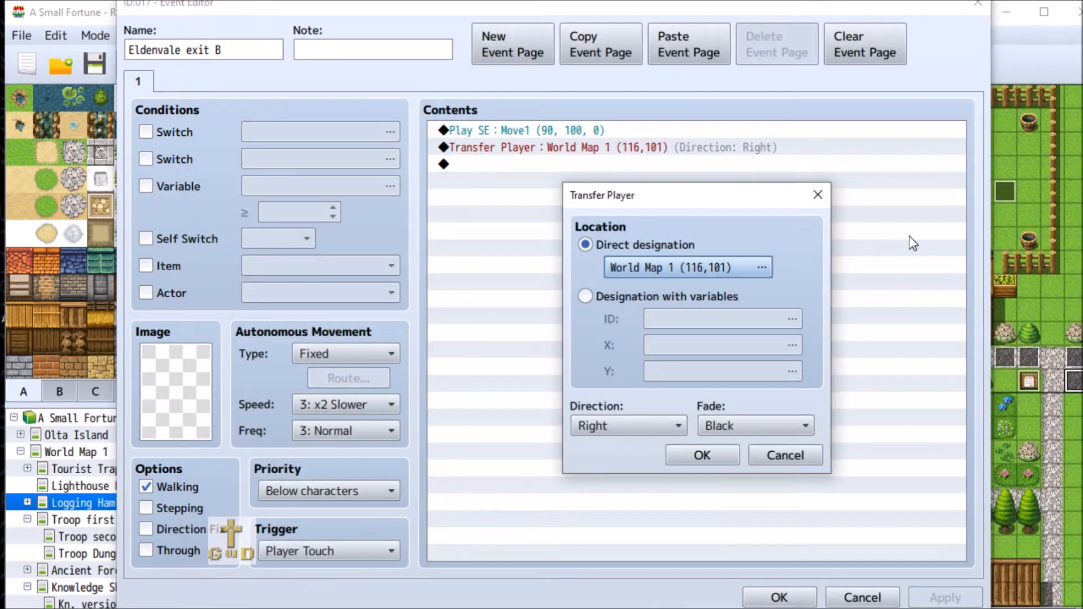
left_click(704, 458)
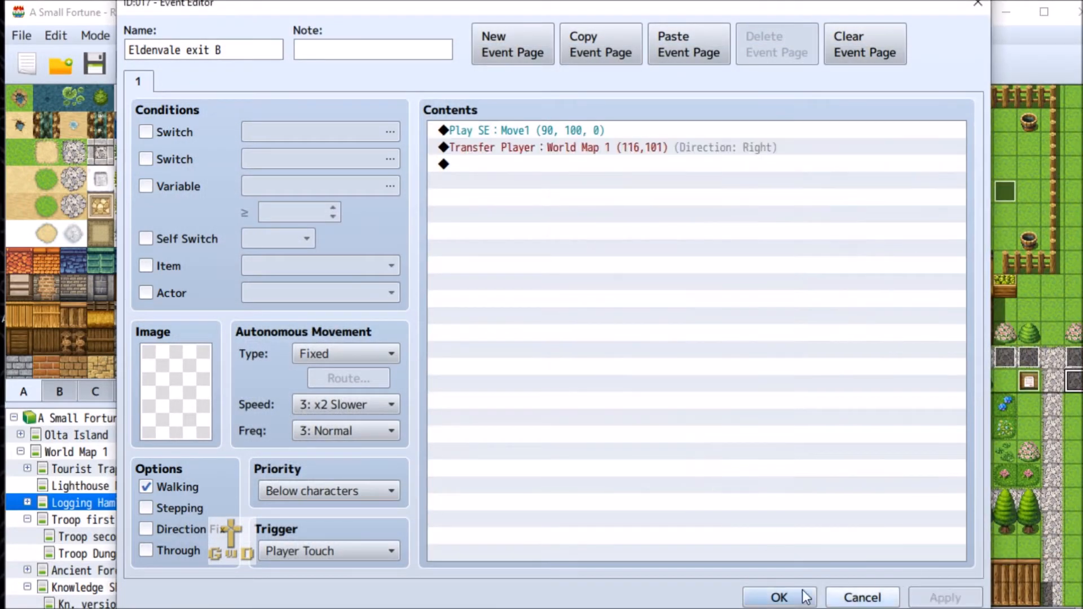
left_click(768, 594)
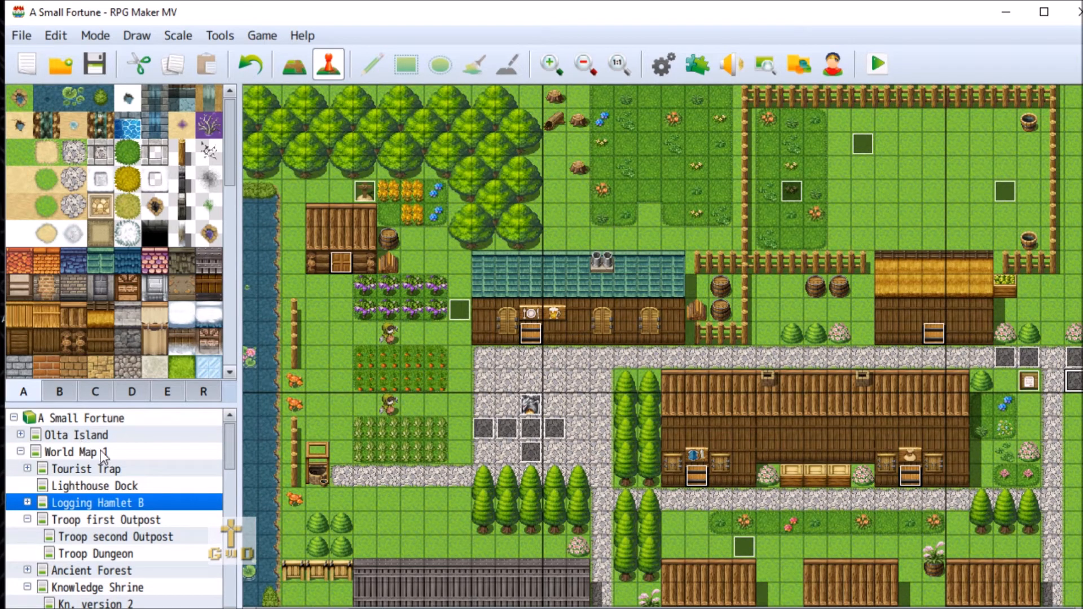
Step: On World Map 1, verify Logging Hamlet B (38,11), facing left, as the Transfer Player destination in the Eldenvale entrance event
left_click(102, 453)
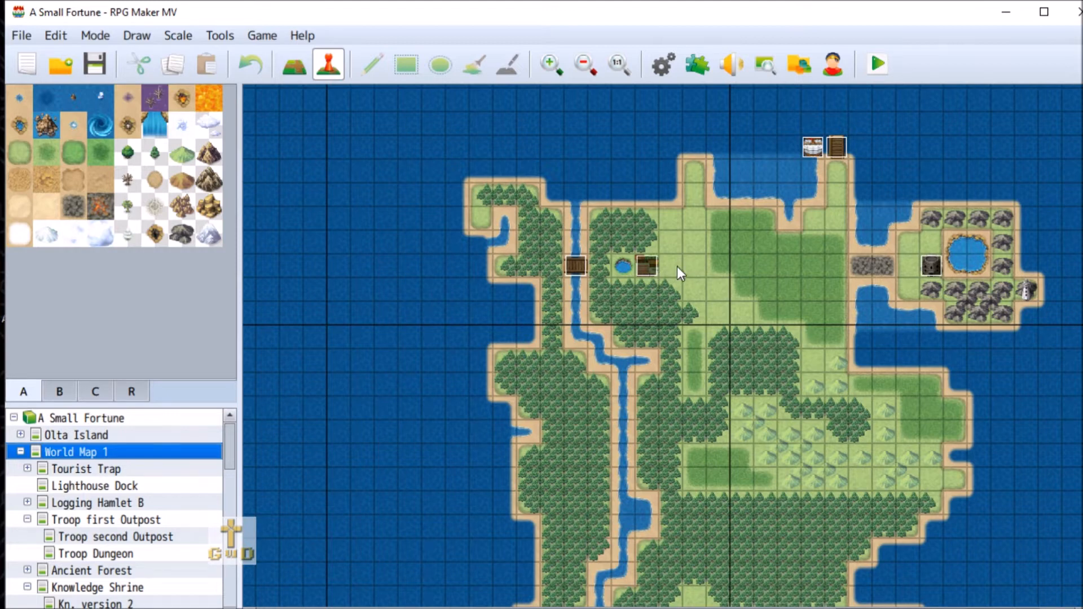
right_click(641, 259)
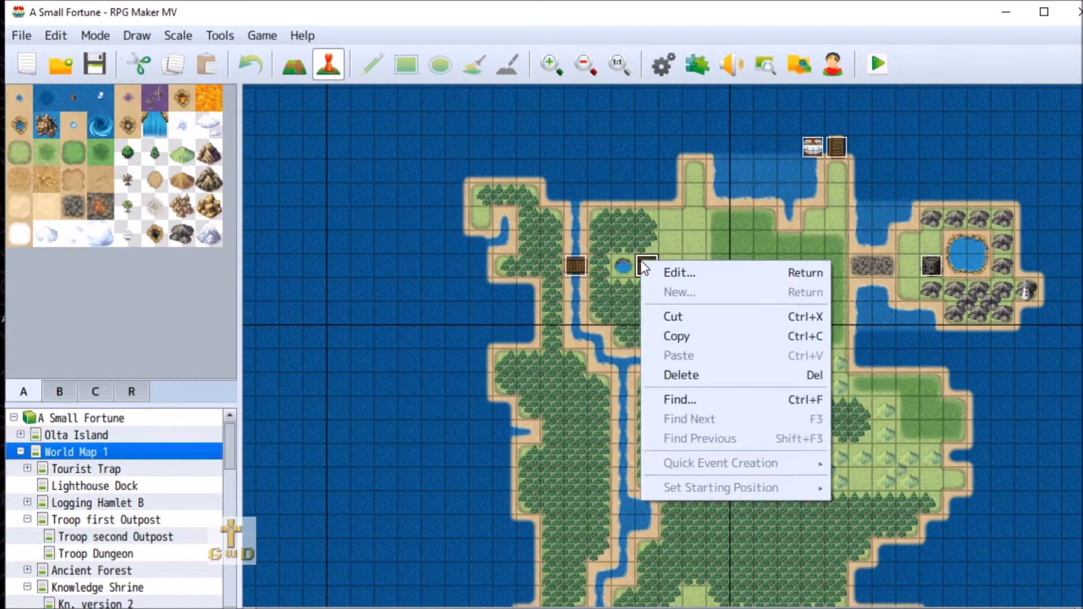
left_click(681, 273)
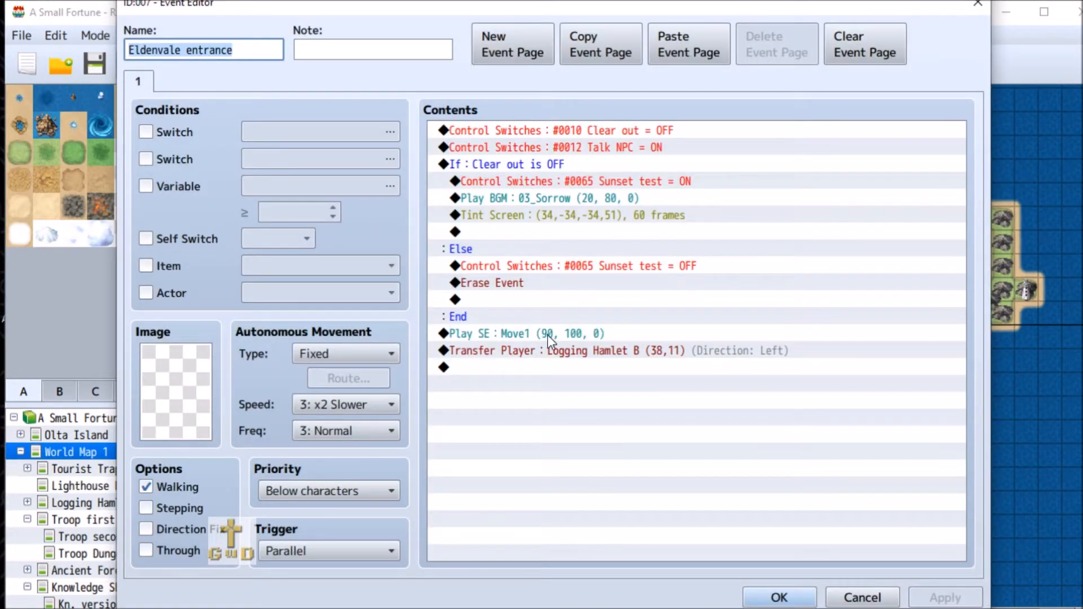
right_click(538, 356)
left_click(612, 382)
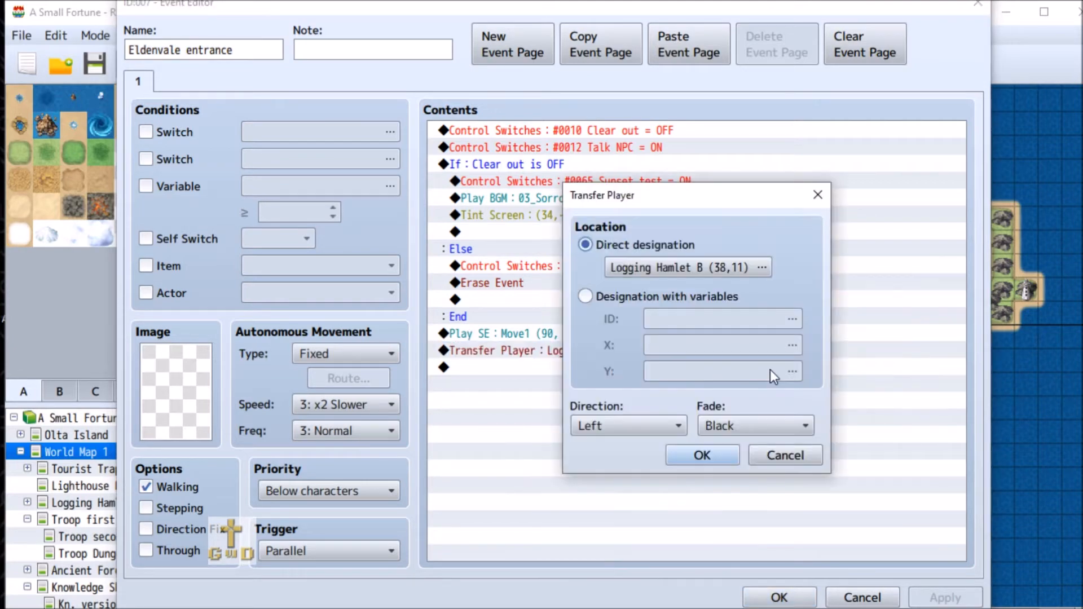
left_click(664, 270)
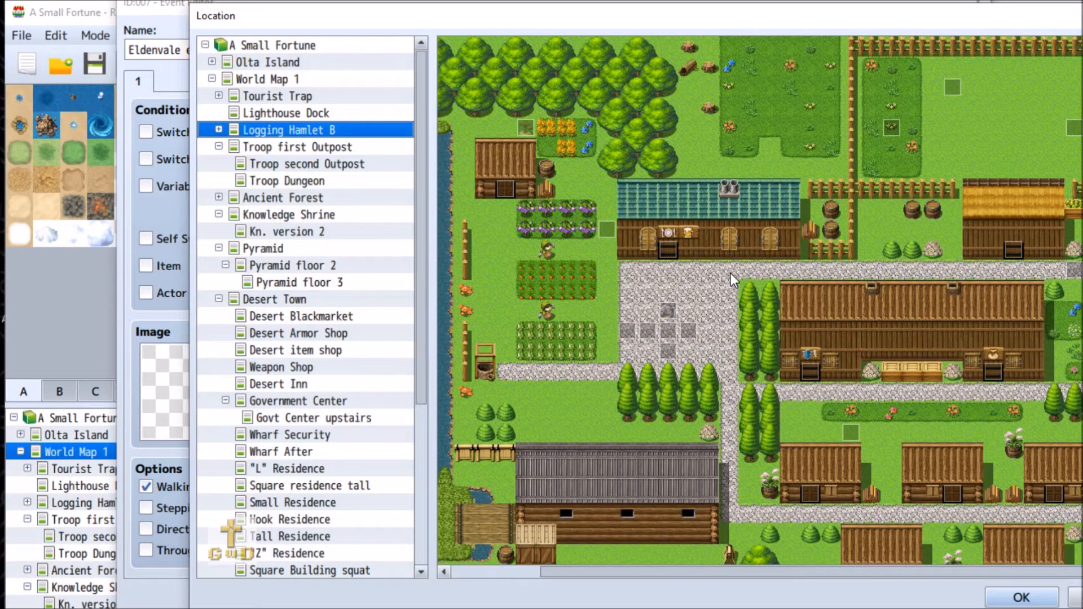
key("Return")
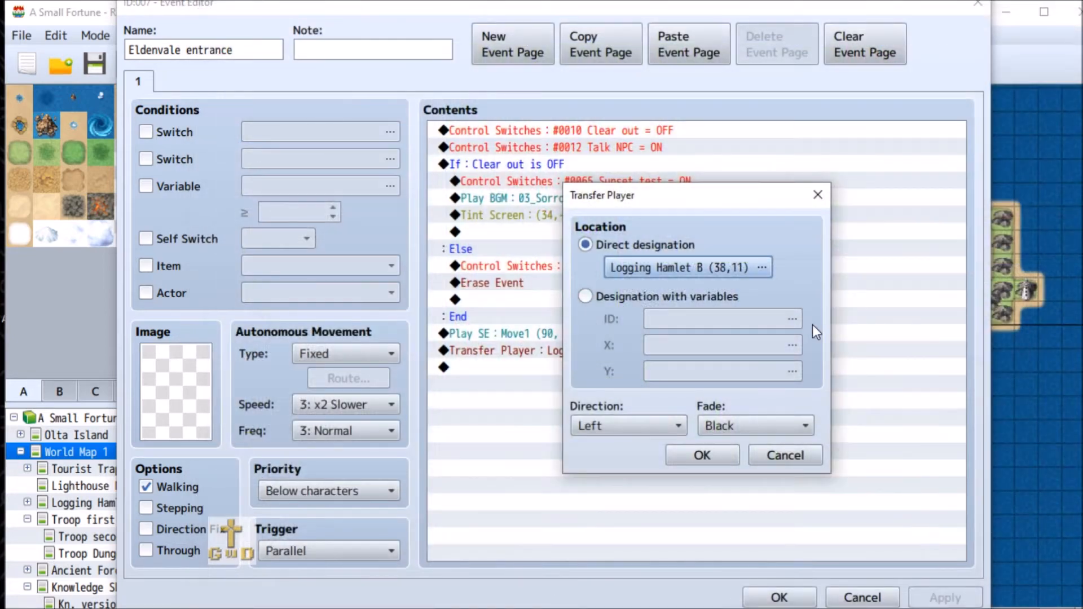
left_click(728, 451)
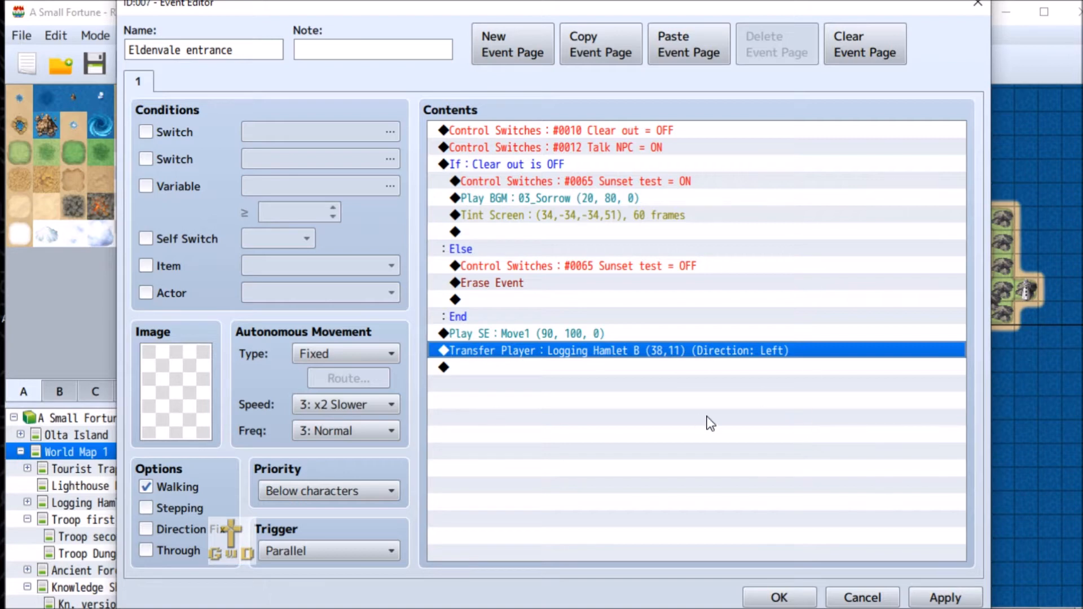
left_click(950, 596)
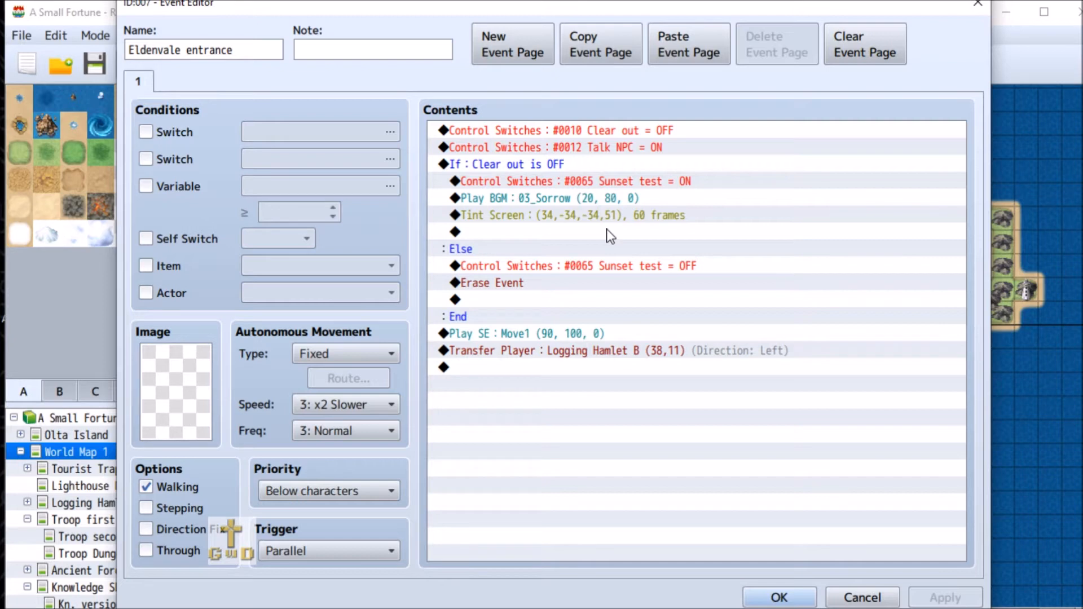
Step: Cut the Play BGM 03_Sorrow command from the Clear out is OFF branch of Eldenvale entrance and save the event
left_click(562, 196)
right_click(562, 196)
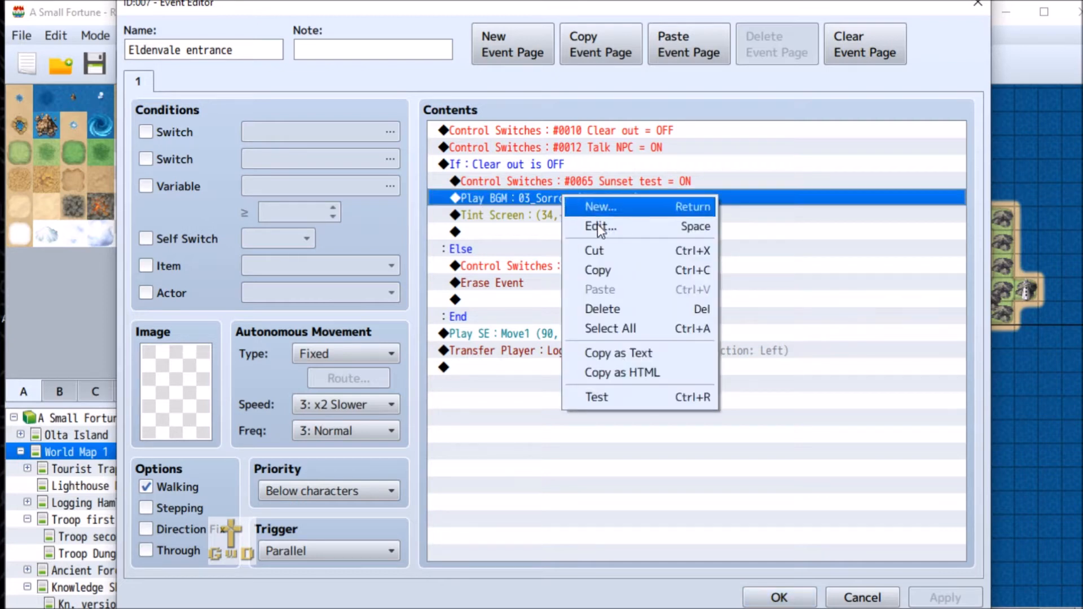
left_click(611, 250)
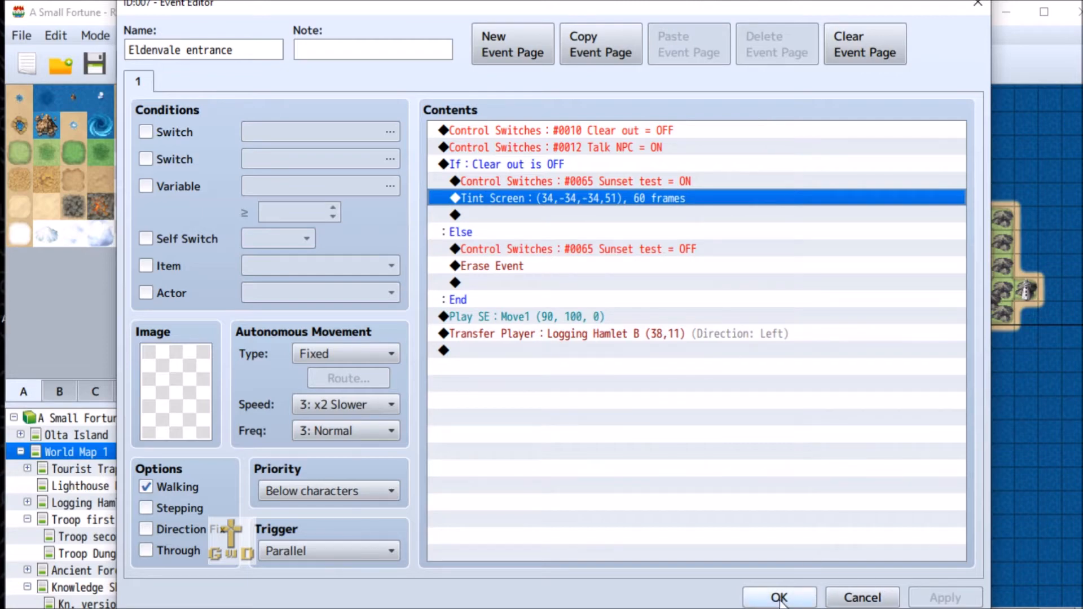
left_click(779, 598)
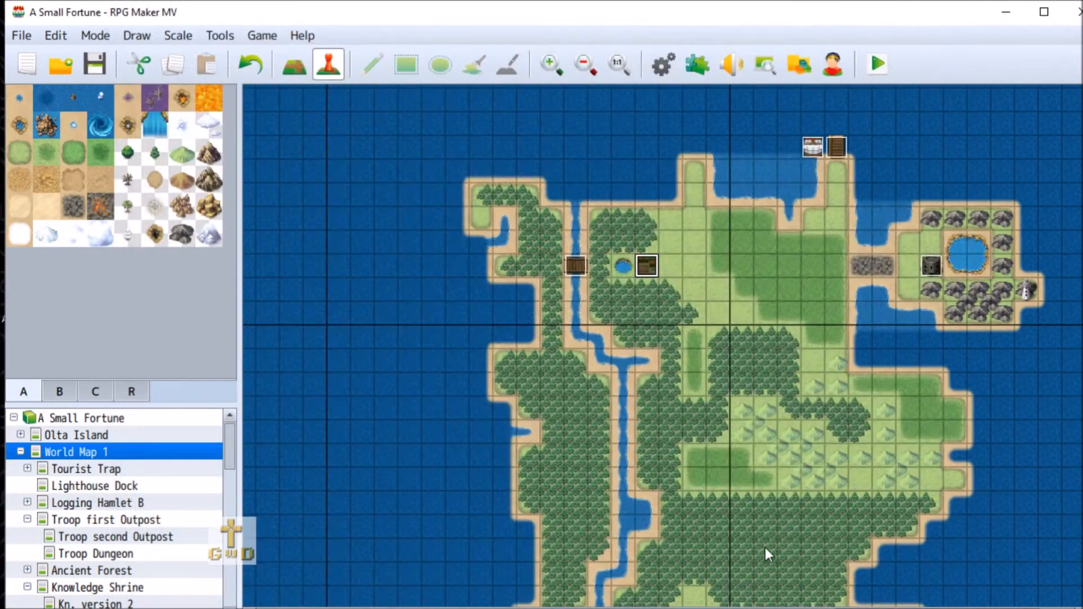
Step: On Logging Hamlet B, create an event among the northwest trees with a conditional branch for switch 0065 Sunset test ON, including an Else branch
left_click(144, 497)
scroll(475, 317, "up", 5)
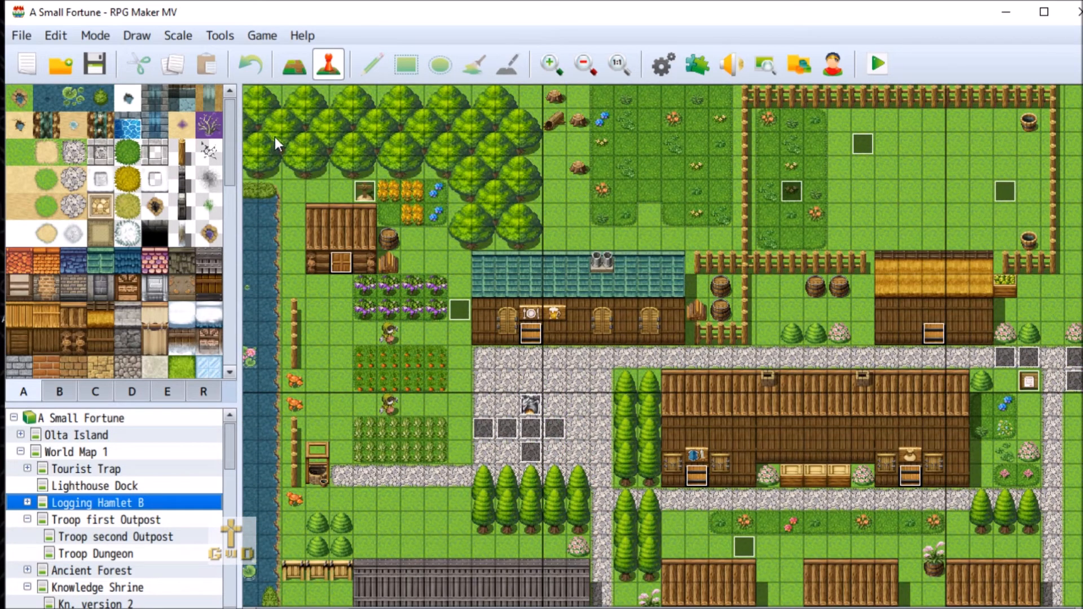
right_click(267, 120)
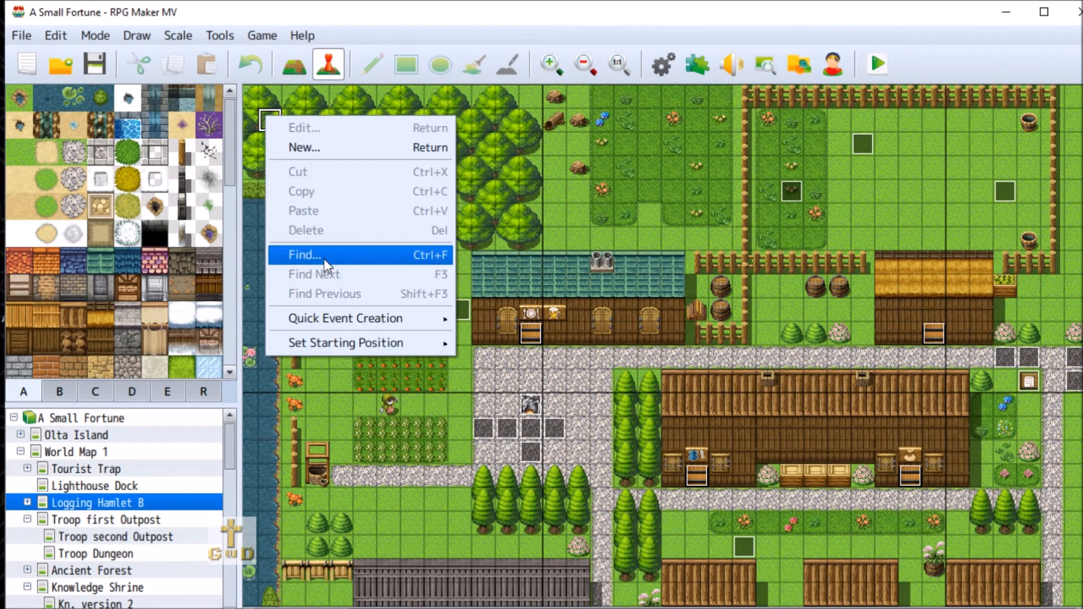
left_click(323, 151)
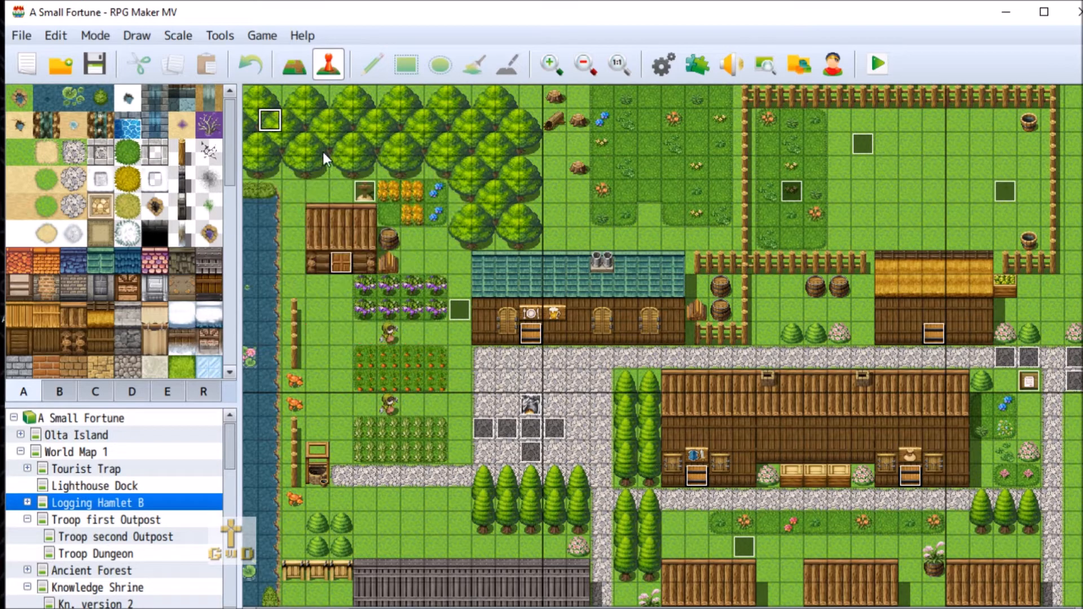
double_click(479, 131)
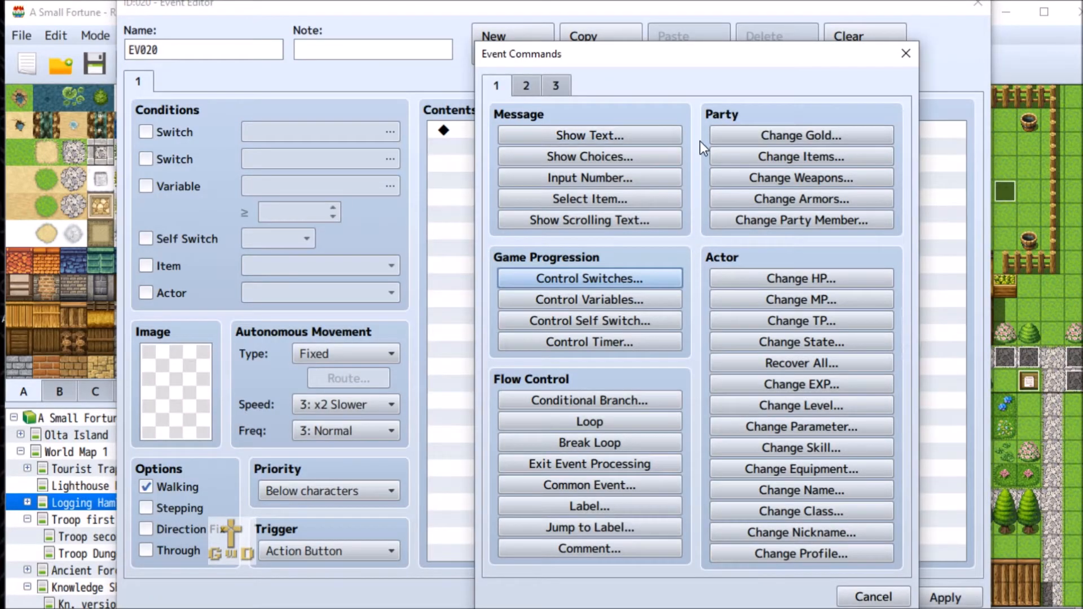
left_click(578, 400)
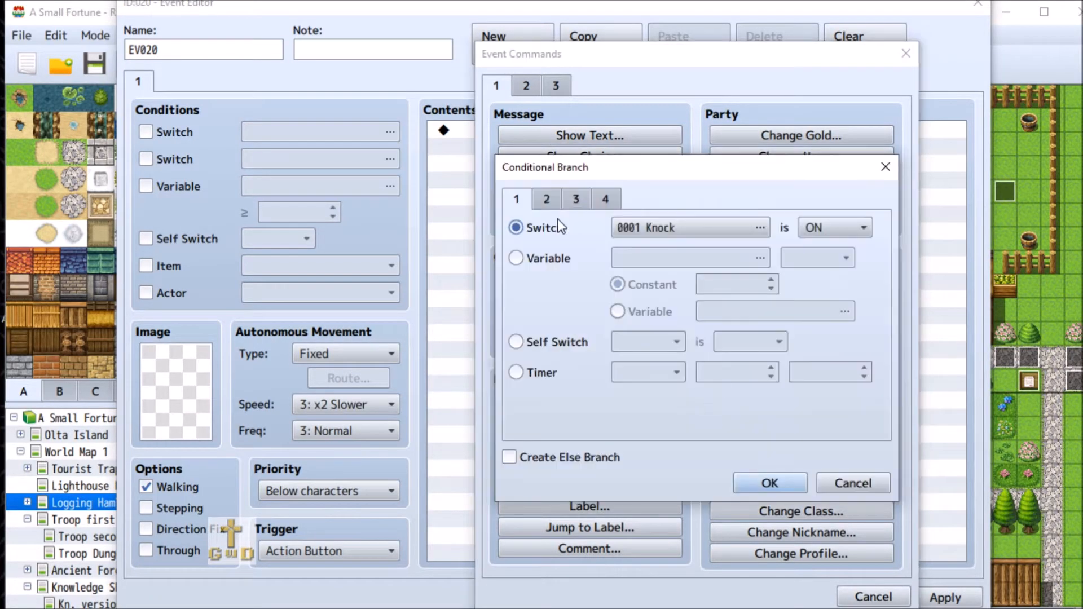
left_click(687, 225)
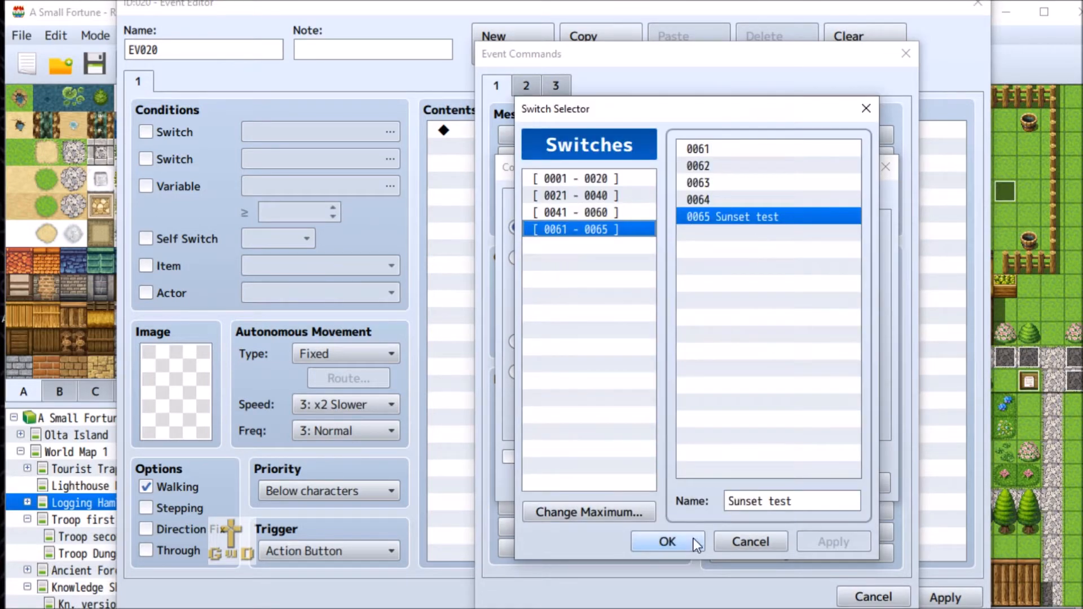
left_click(677, 540)
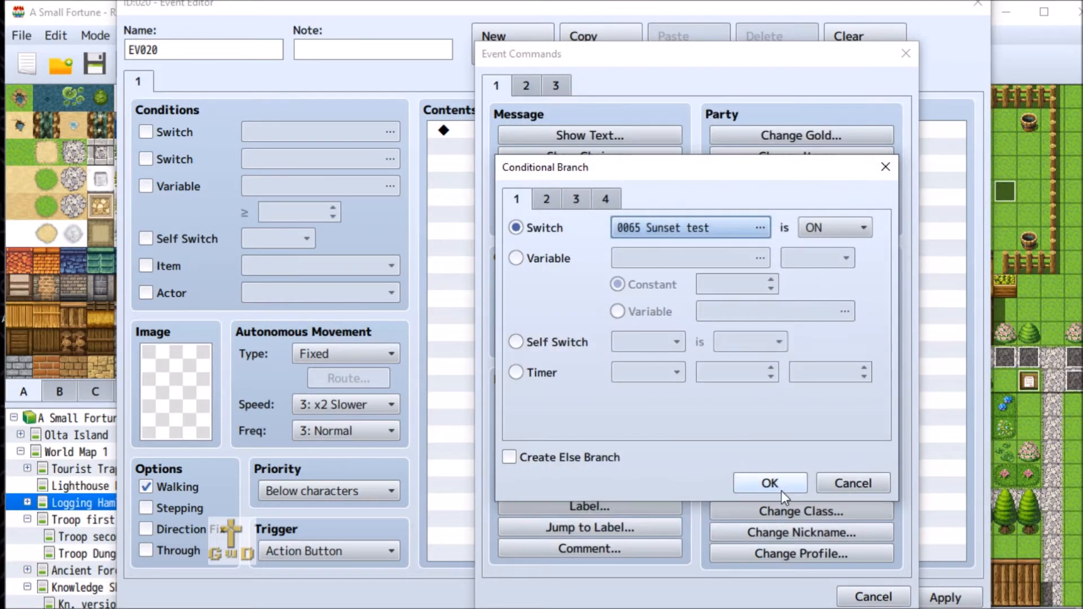
left_click(510, 457)
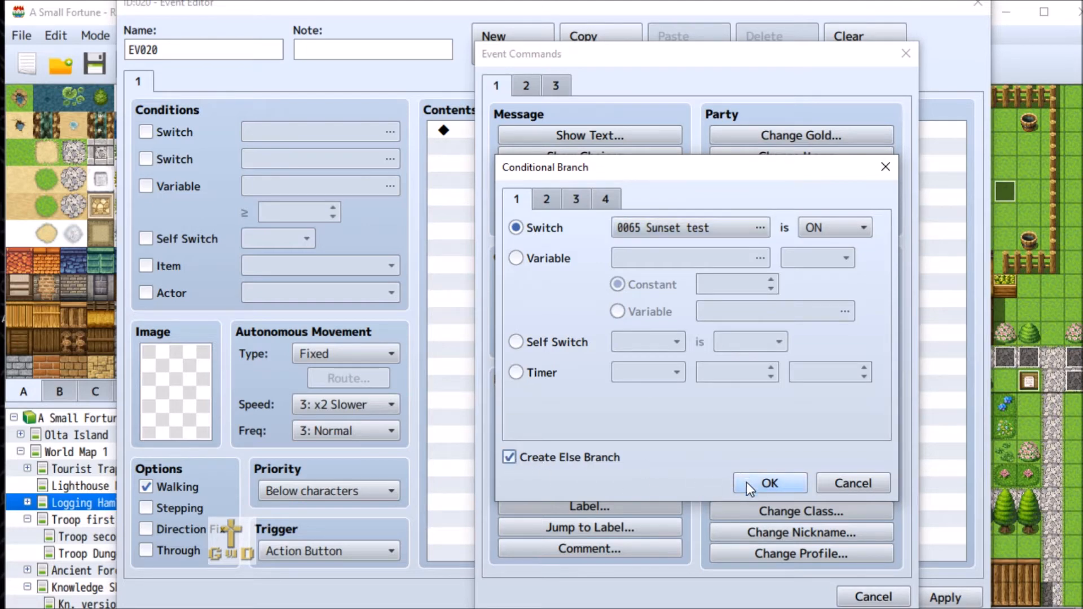
left_click(794, 486)
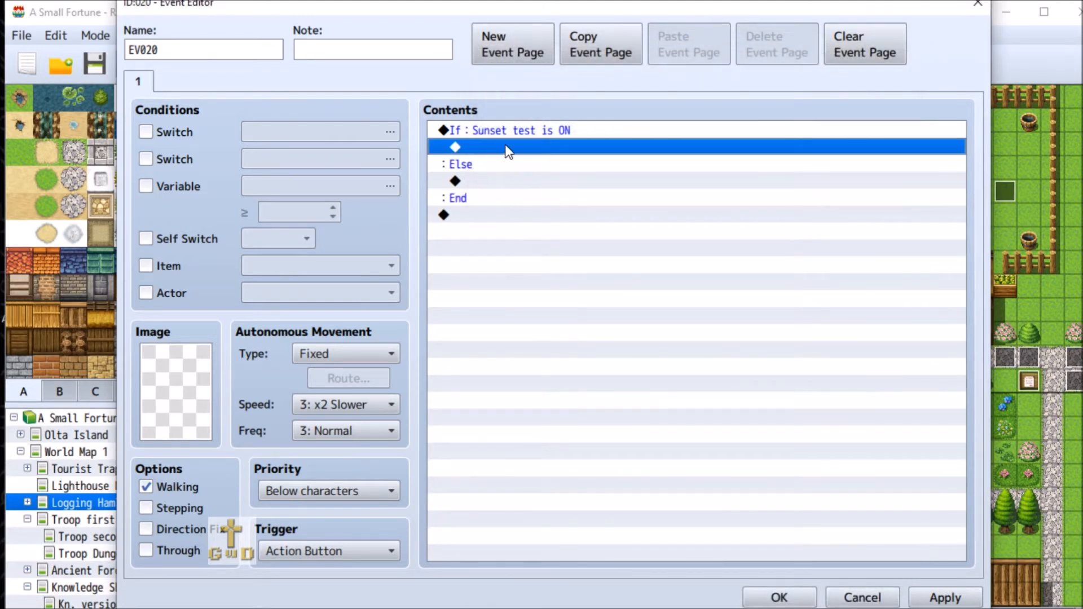
Step: Paste the cut Play BGM 03_Sorrow command into the Sunset test is ON branch and save the new event
double_click(507, 146)
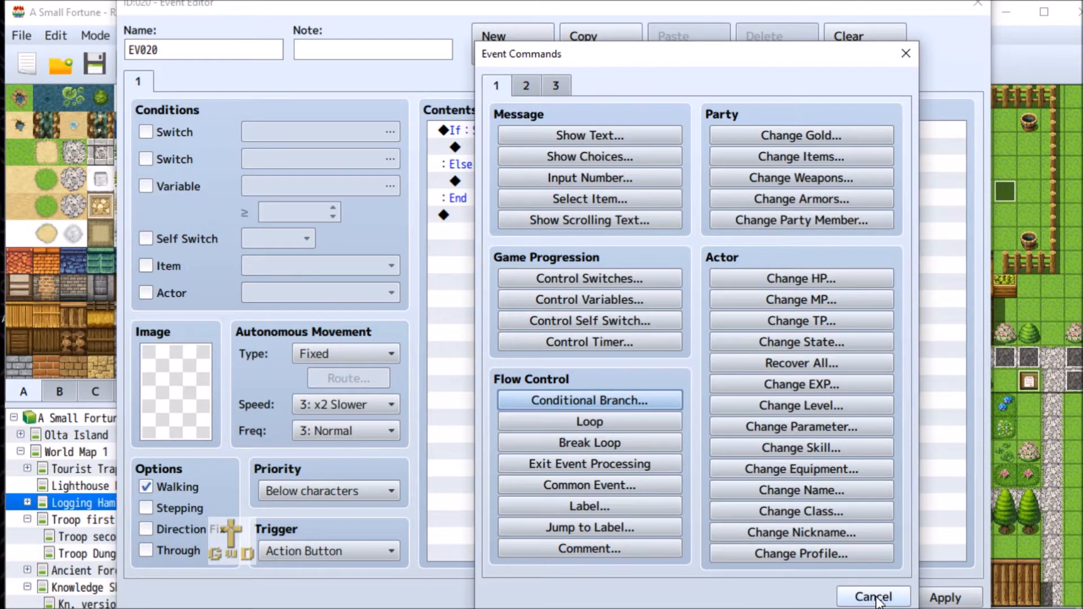
left_click(866, 597)
right_click(511, 148)
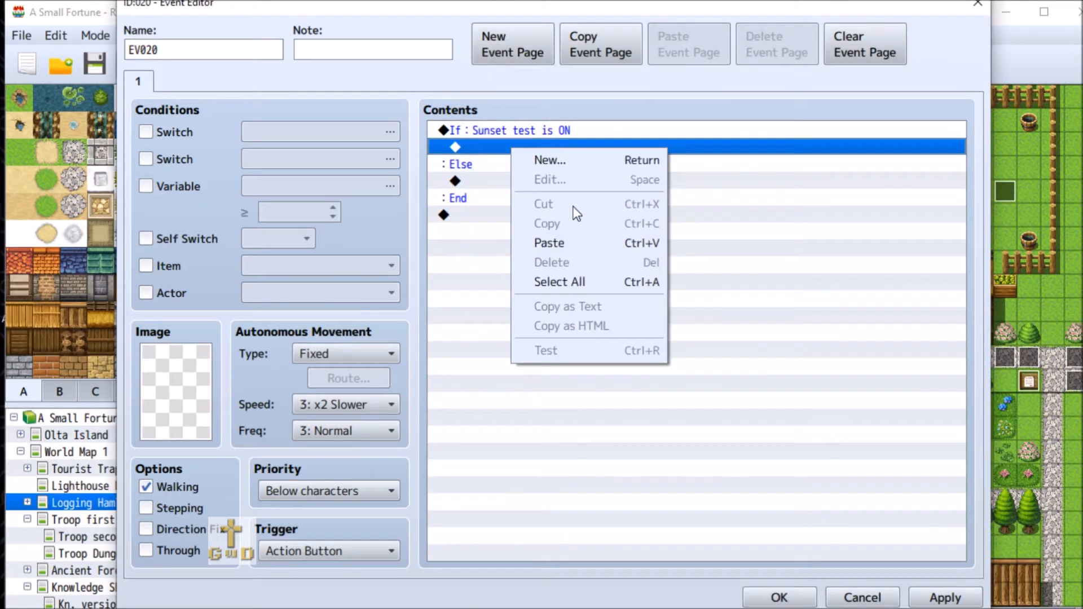
left_click(567, 238)
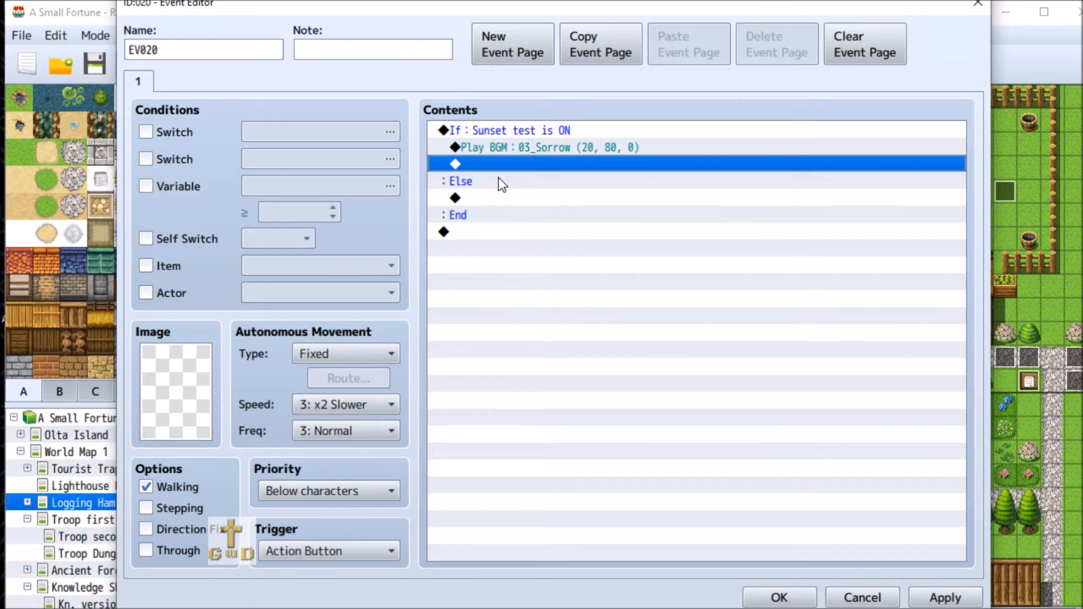
left_click(496, 197)
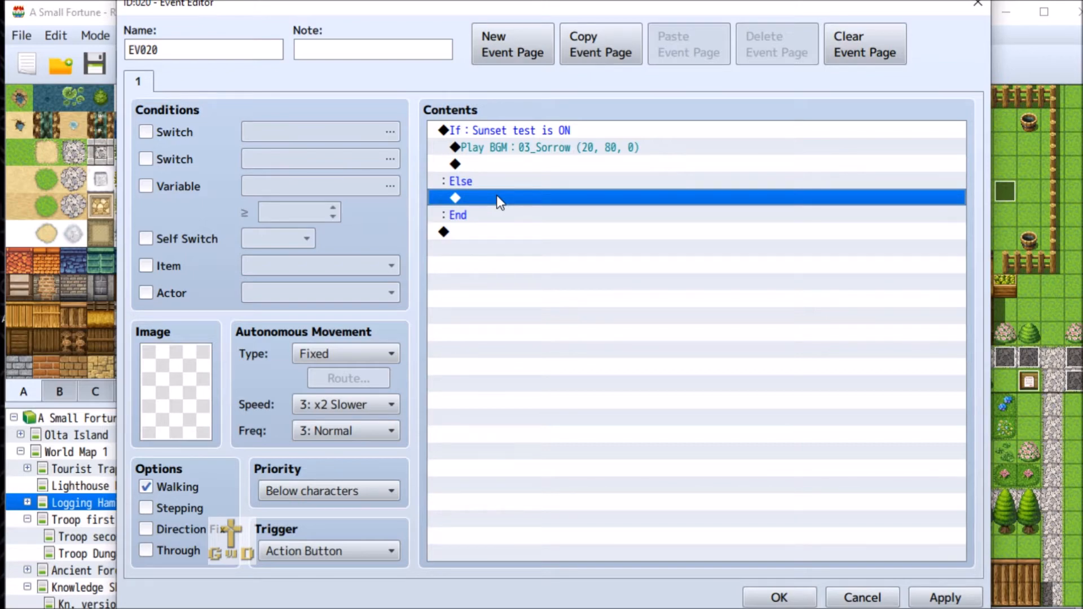
left_click(939, 598)
left_click(777, 598)
Step: Disable Autoplay BGM in the map properties of Logging Hamlet B
right_click(130, 500)
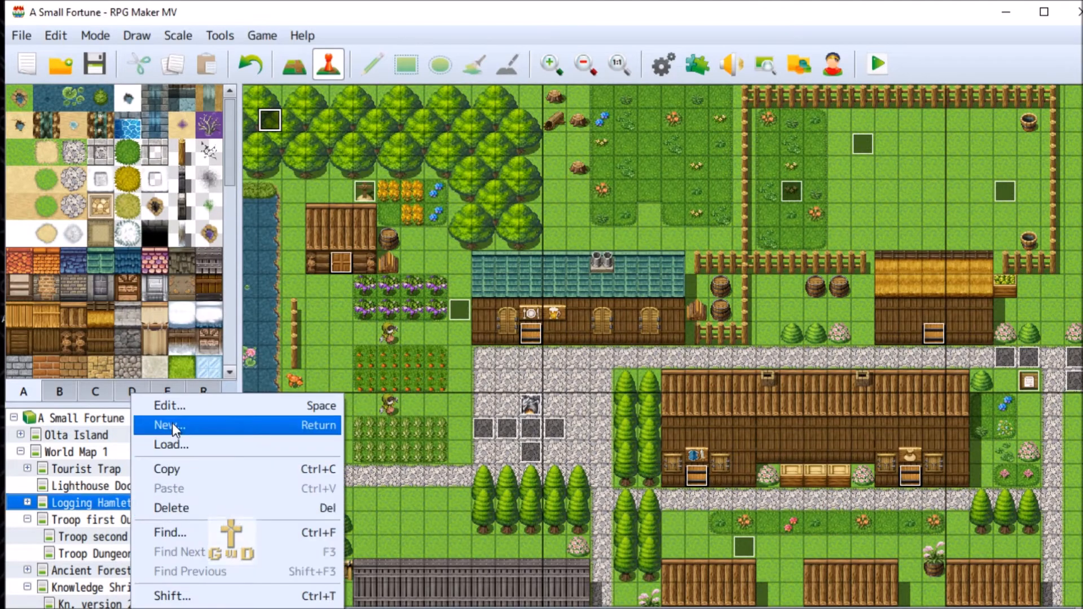
left_click(190, 407)
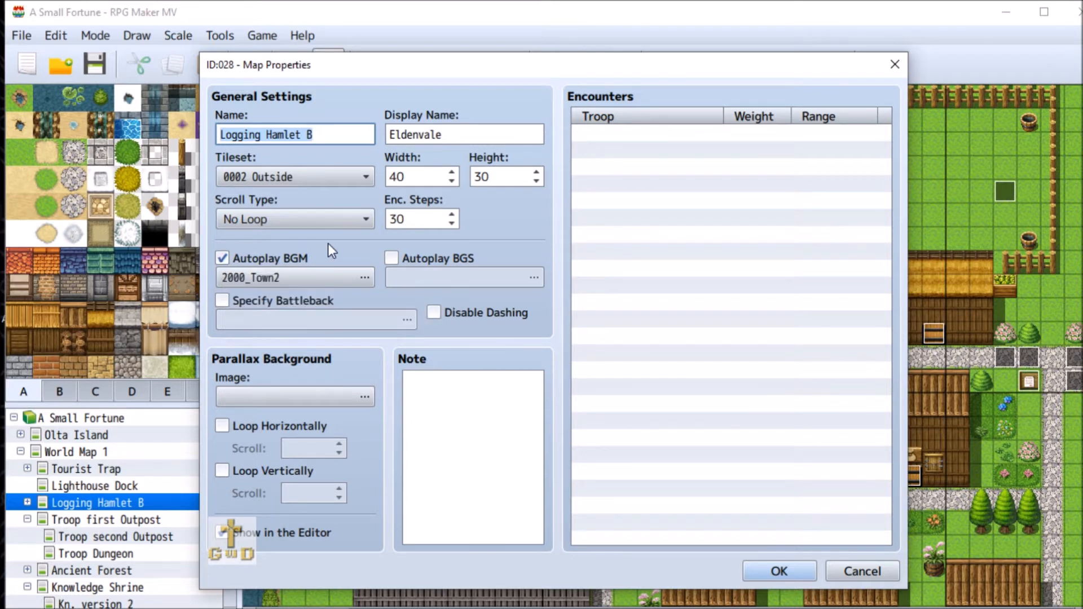
left_click(224, 259)
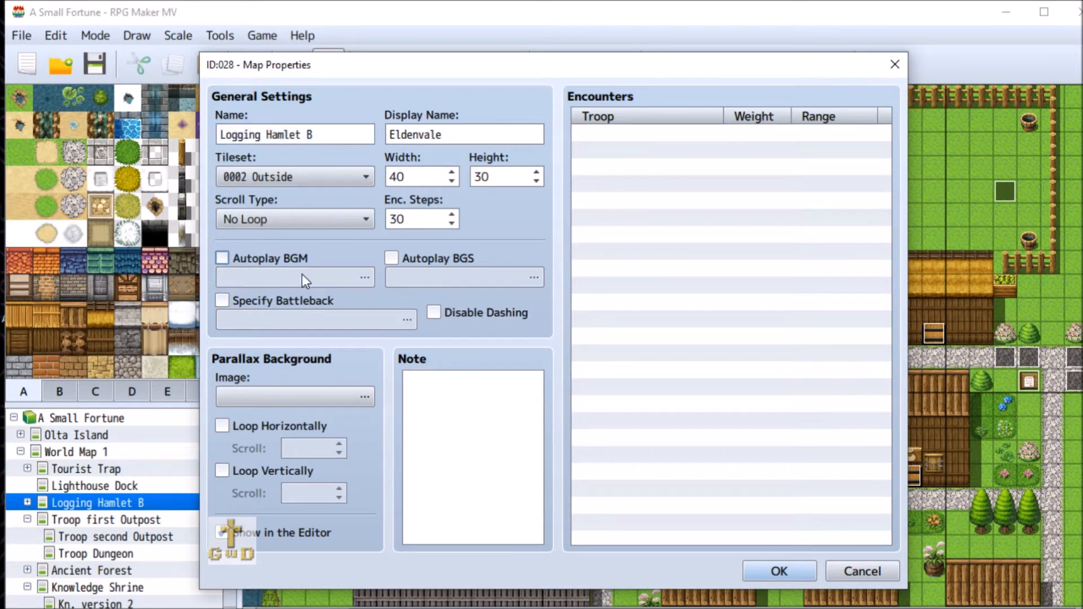
left_click(782, 571)
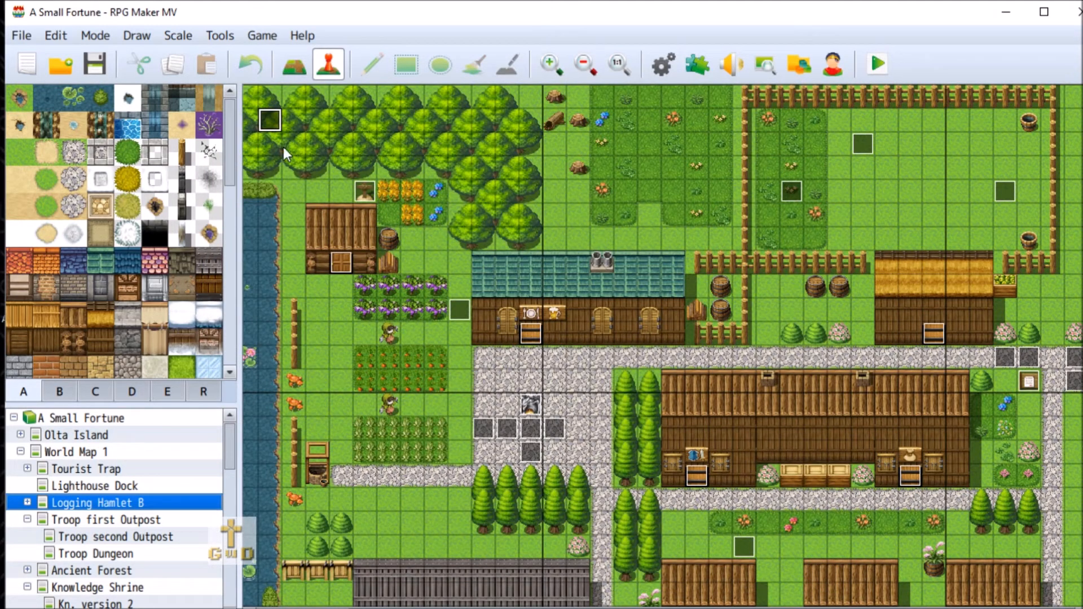
Step: Add a Play BGM command for 2000_Town2 at 20% volume to the Else branch of Logging Hamlet B's northwest tree event
right_click(269, 126)
left_click(307, 131)
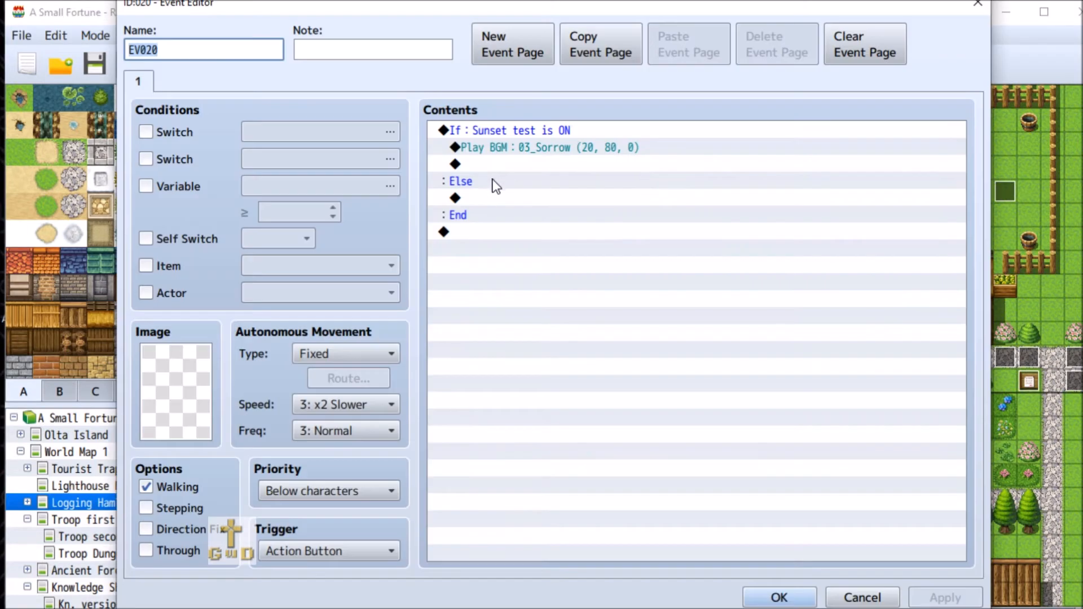
double_click(491, 199)
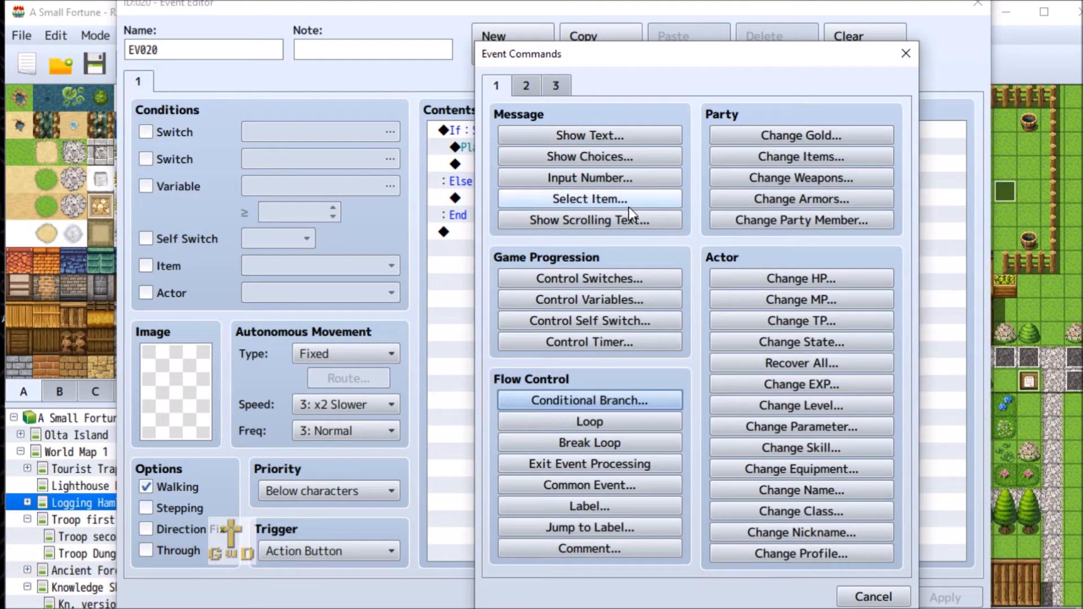
left_click(527, 86)
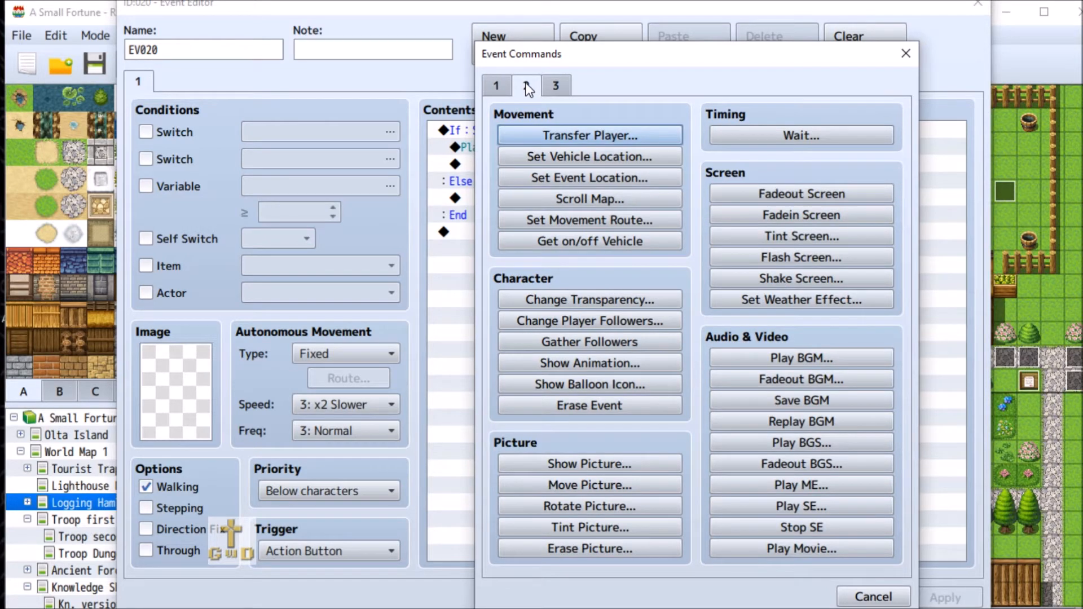
left_click(875, 359)
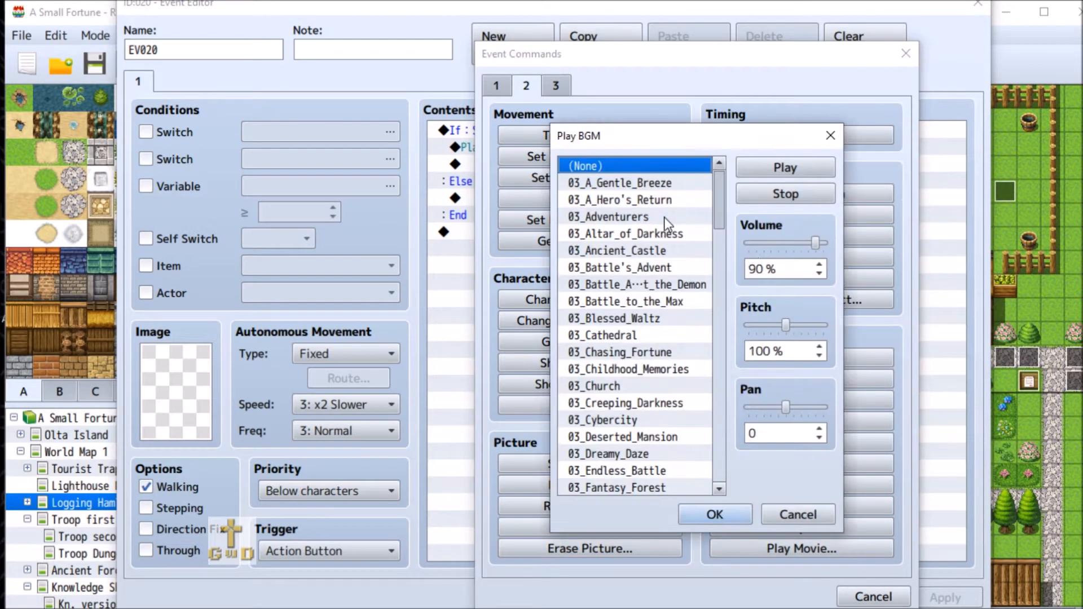
left_click_drag(721, 191, 718, 316)
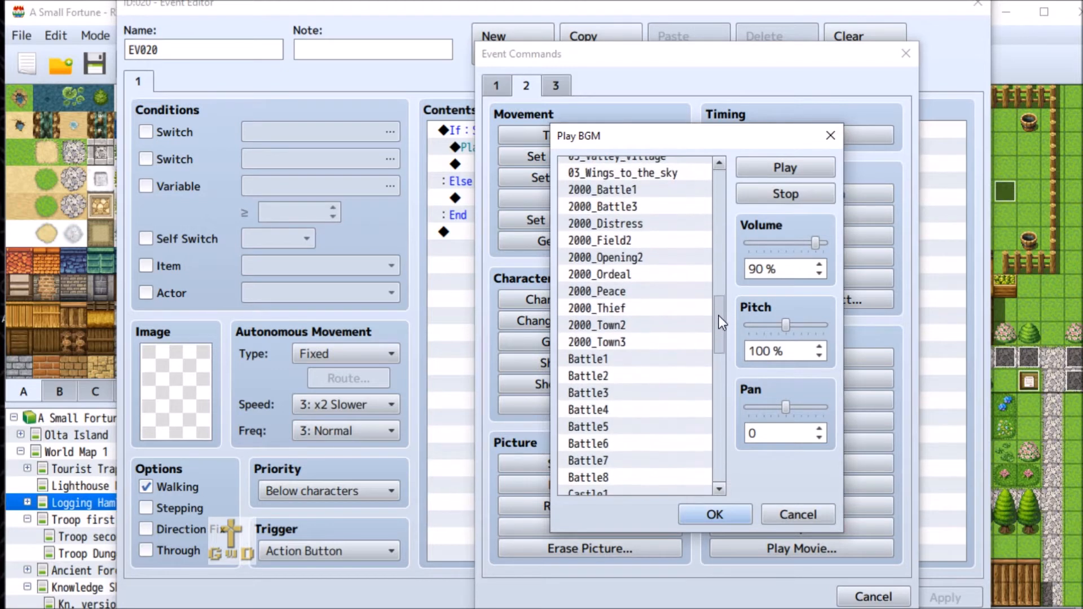
left_click(609, 325)
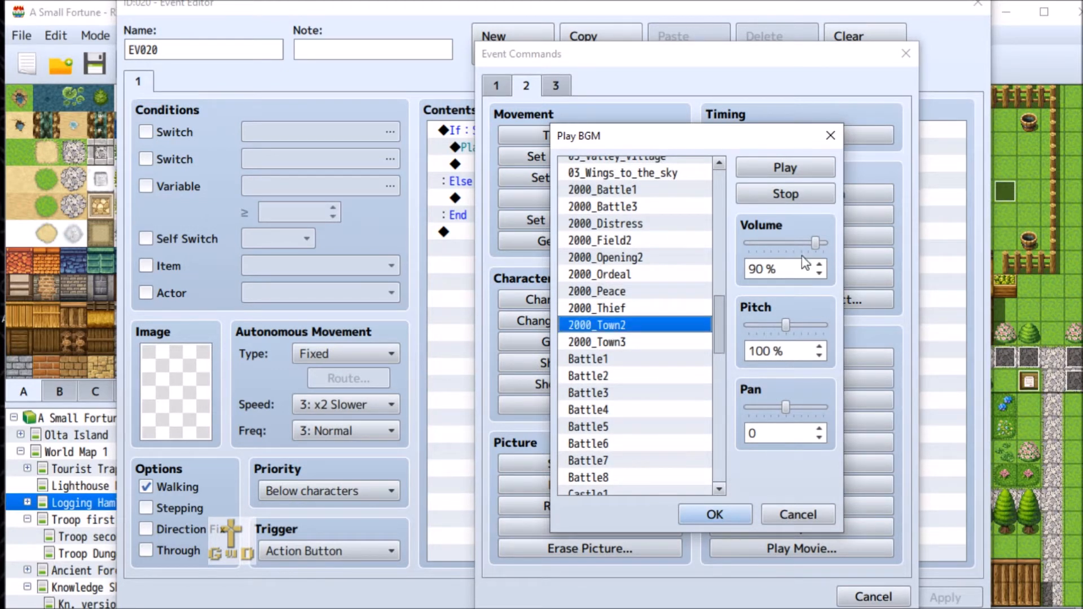
left_click_drag(816, 242, 782, 243)
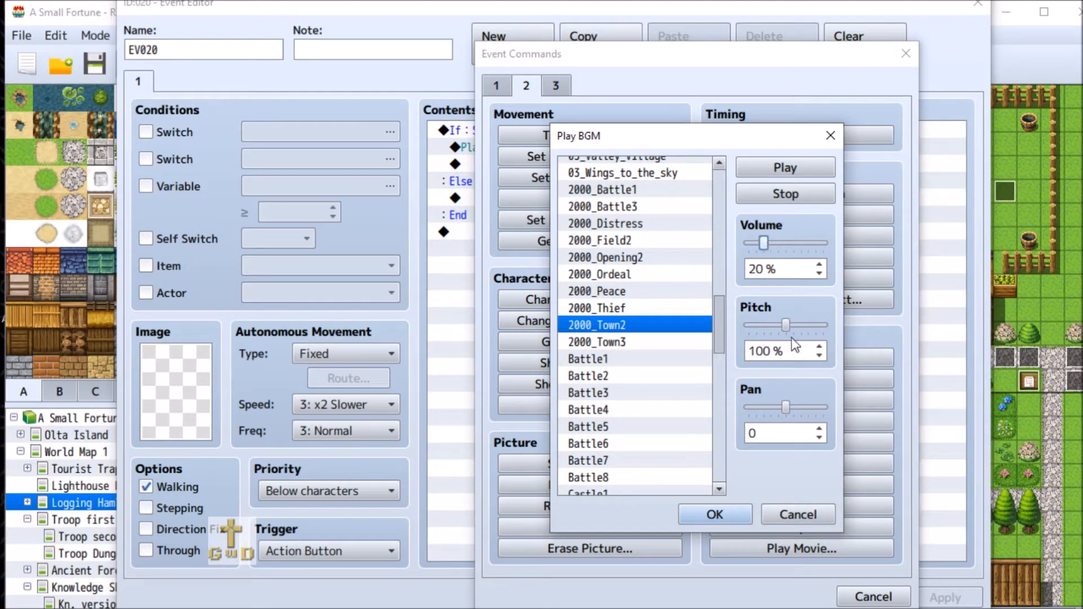
left_click(711, 518)
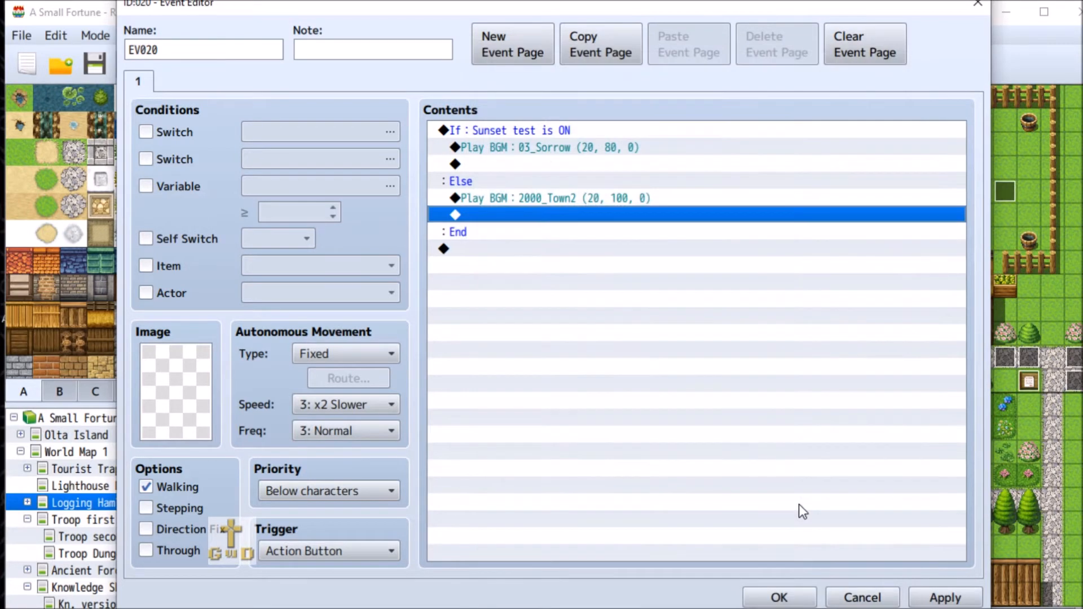
Step: Preview the Else branch's 2000_Town2 BGM and set its volume to 15%, with the pitch at 100%
left_click(540, 197)
right_click(540, 197)
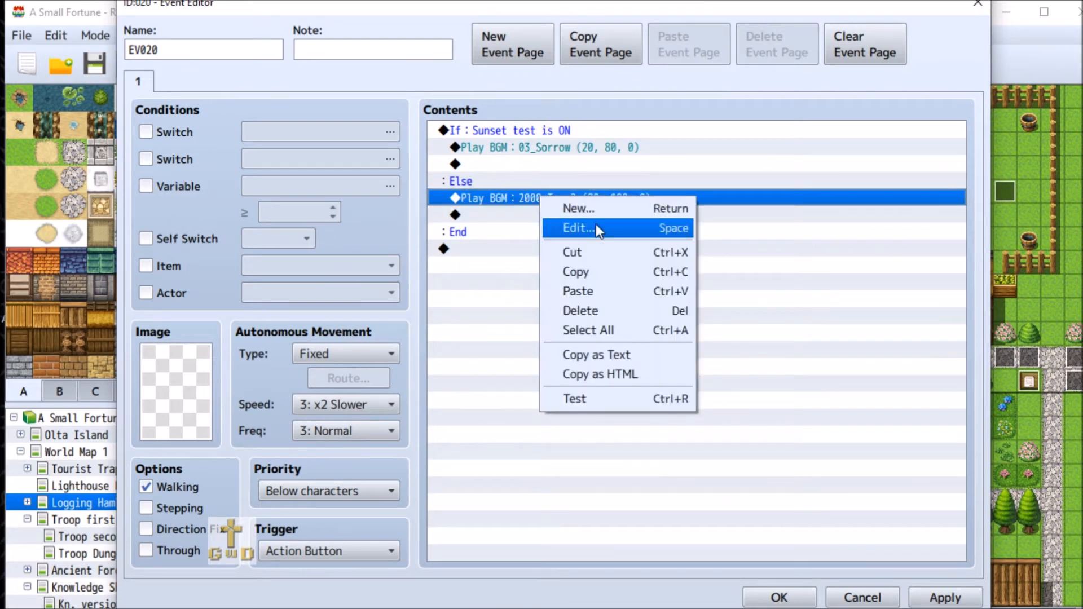
left_click(596, 225)
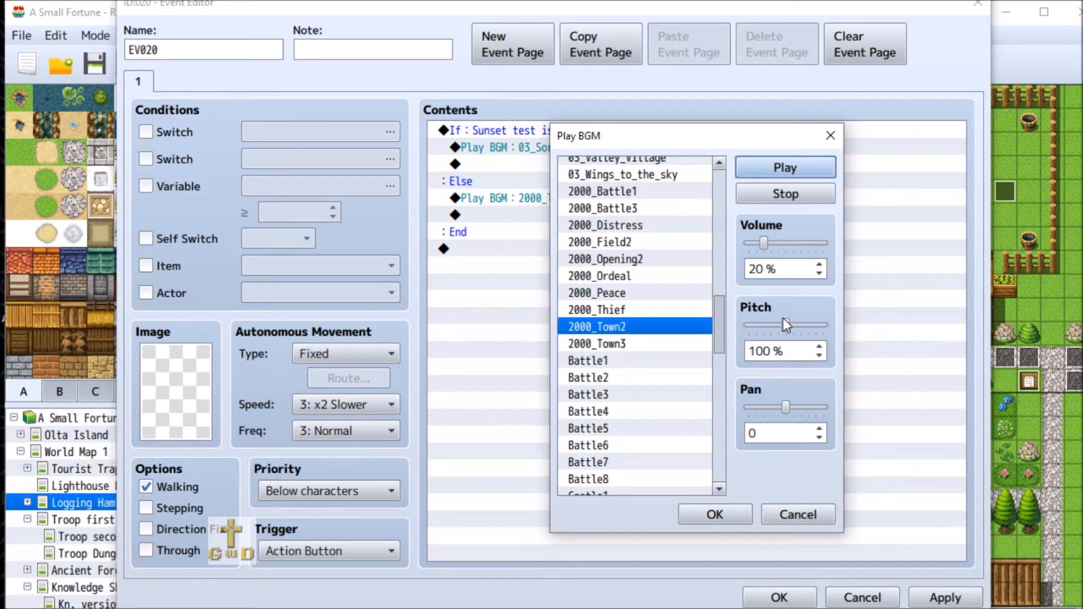
left_click(787, 191)
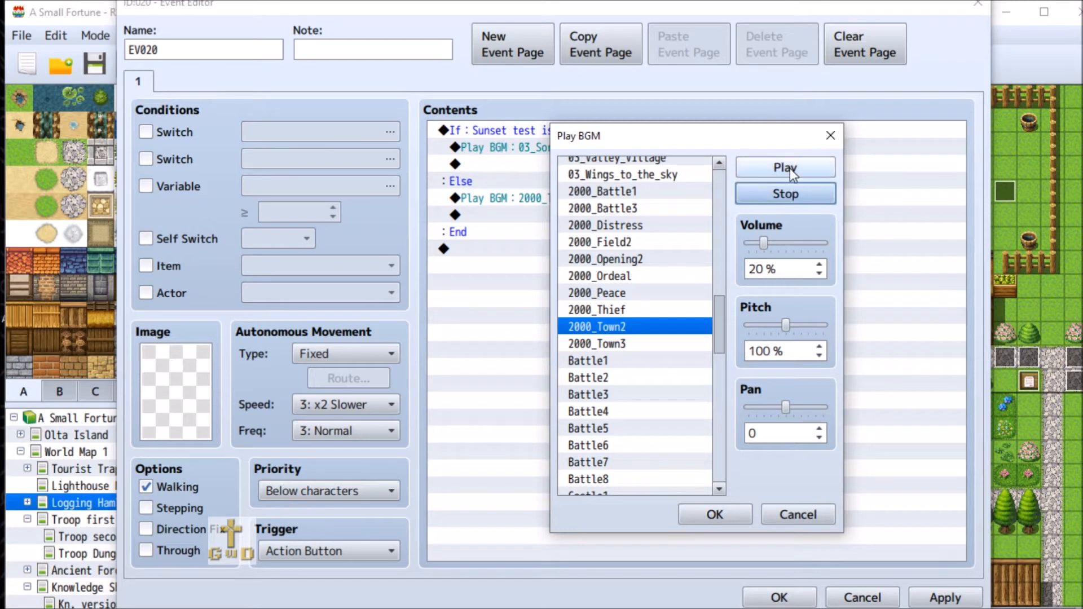
left_click(763, 245)
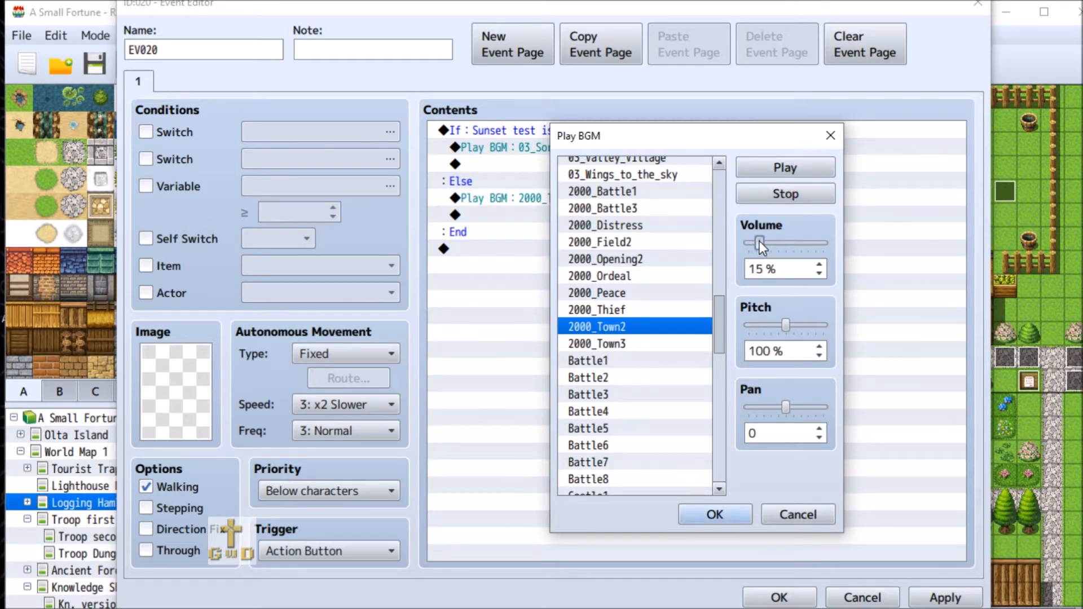
left_click(785, 170)
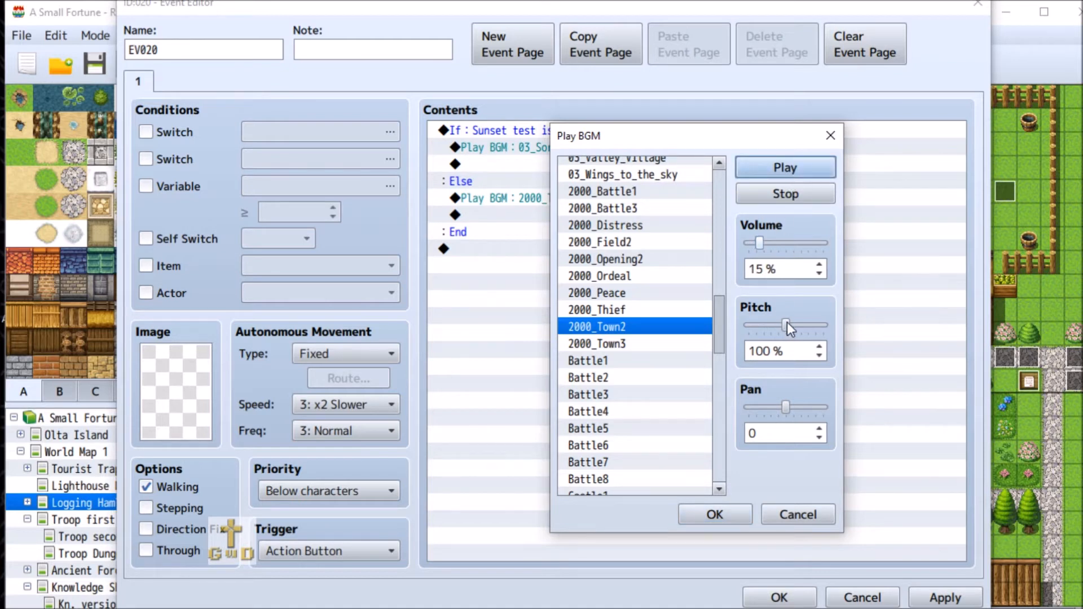
left_click_drag(787, 322, 777, 324)
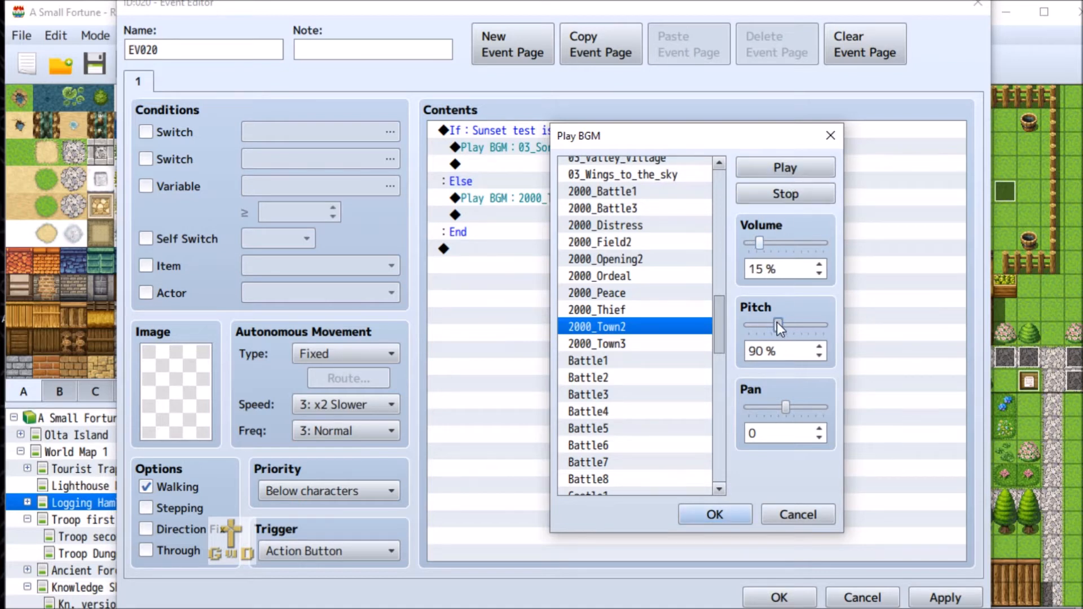
left_click_drag(776, 322, 786, 321)
left_click(783, 196)
left_click(804, 517)
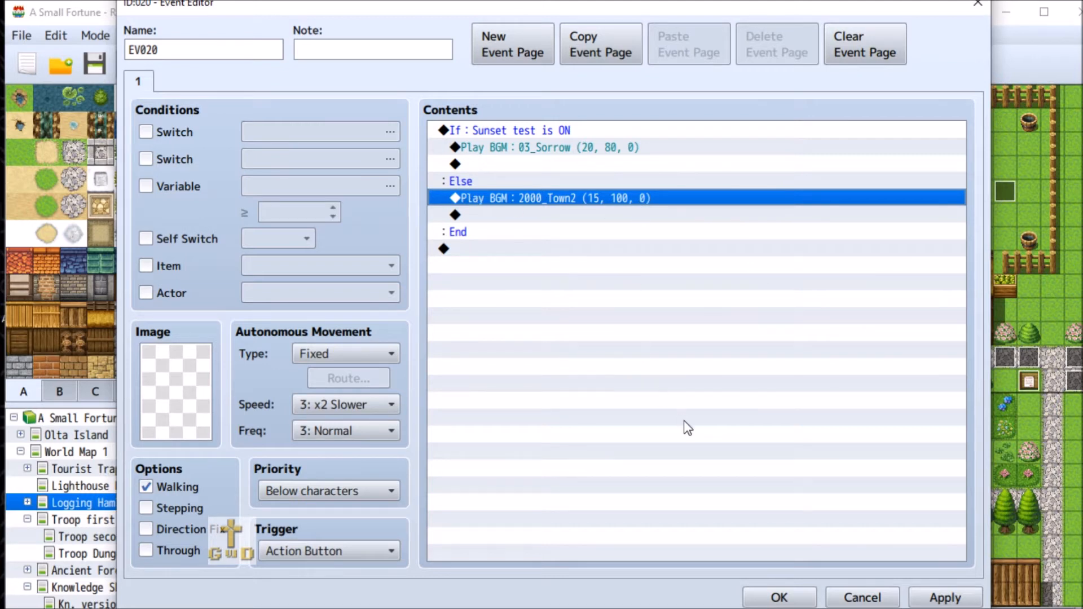
Step: Rename the event with the Sunset test branch as "sunset test event"
double_click(189, 50)
type("s")
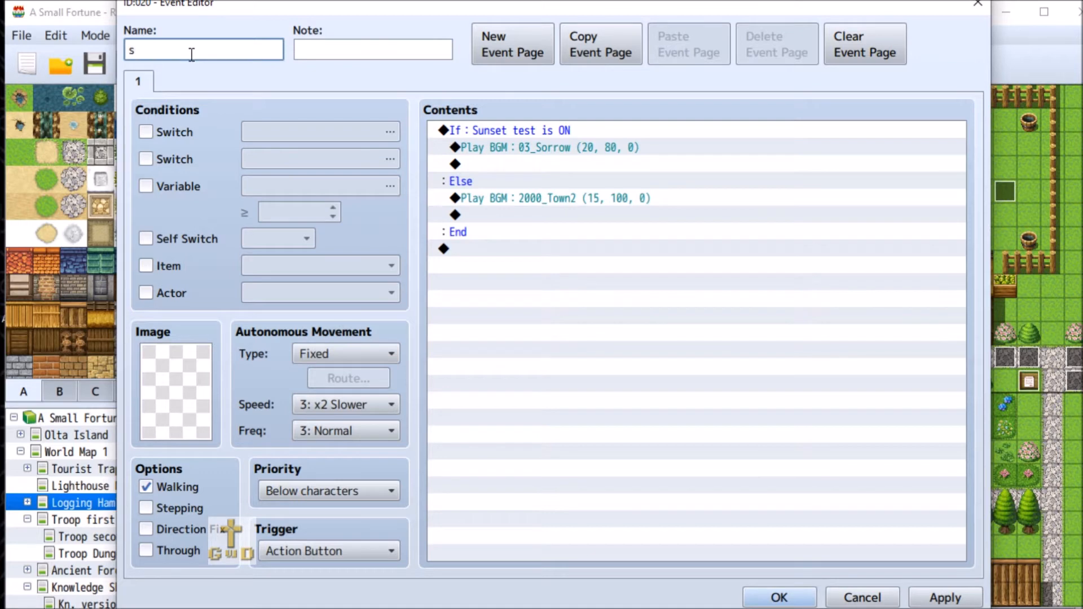
type("unset test event")
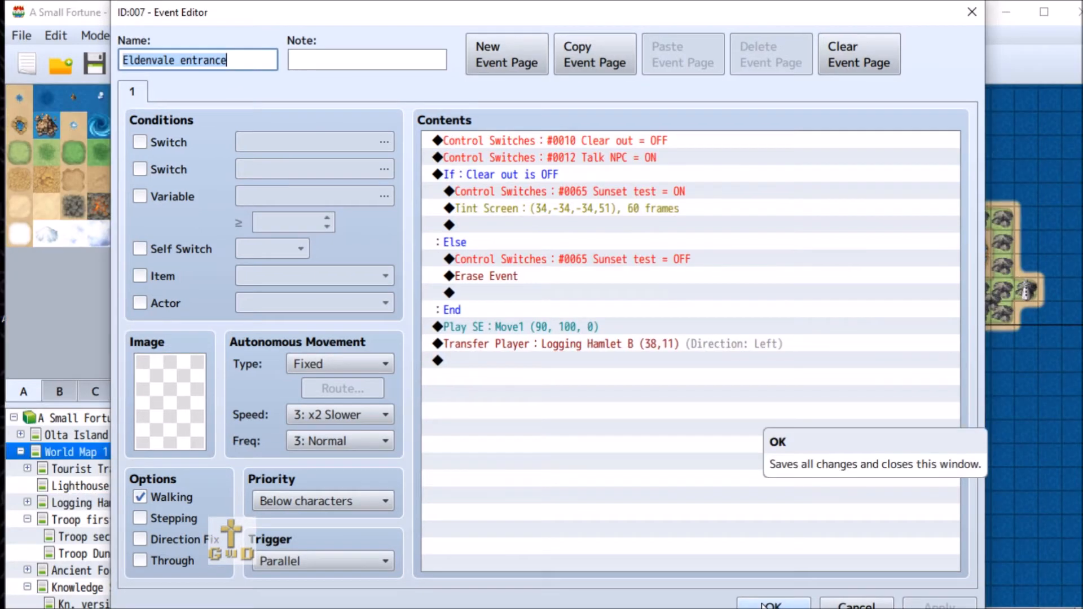
Step: Save and close the Eldenvale entrance event, and launch a playtest with the game changes saved
left_click(779, 598)
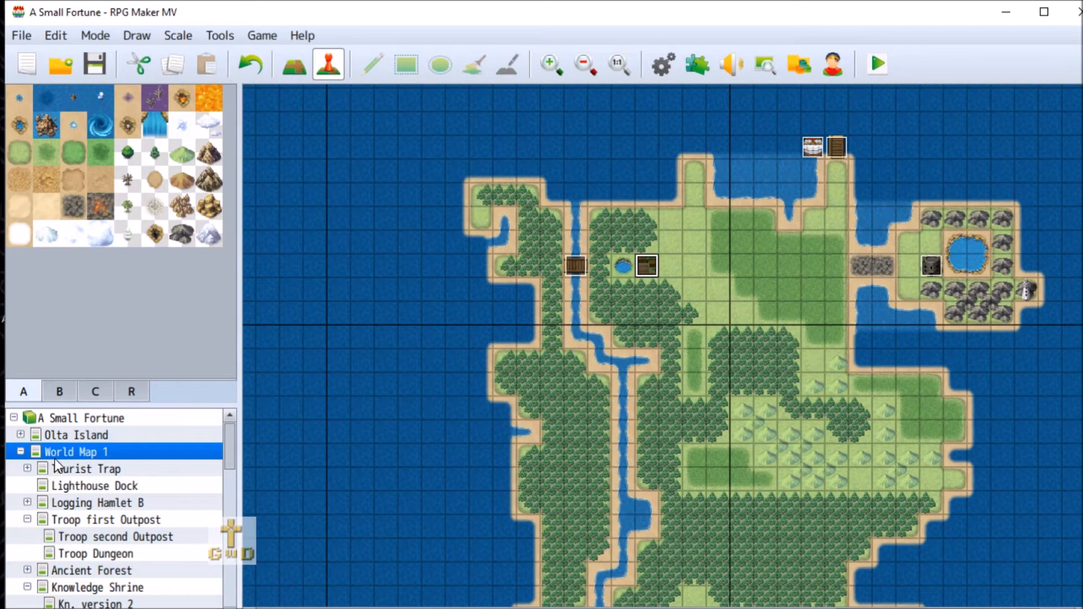
left_click(103, 418)
left_click(879, 65)
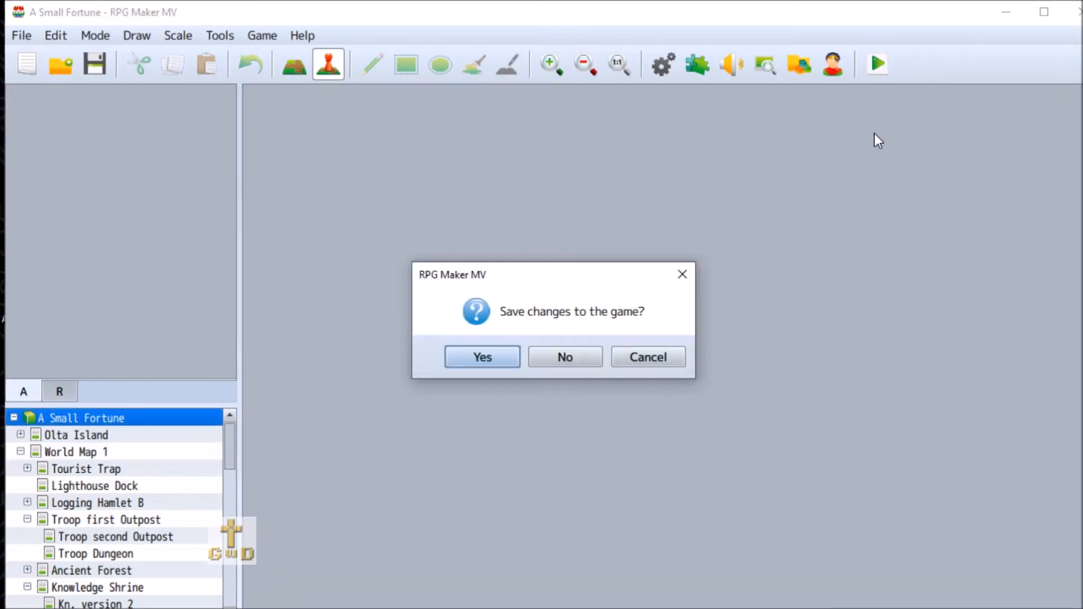
left_click(507, 358)
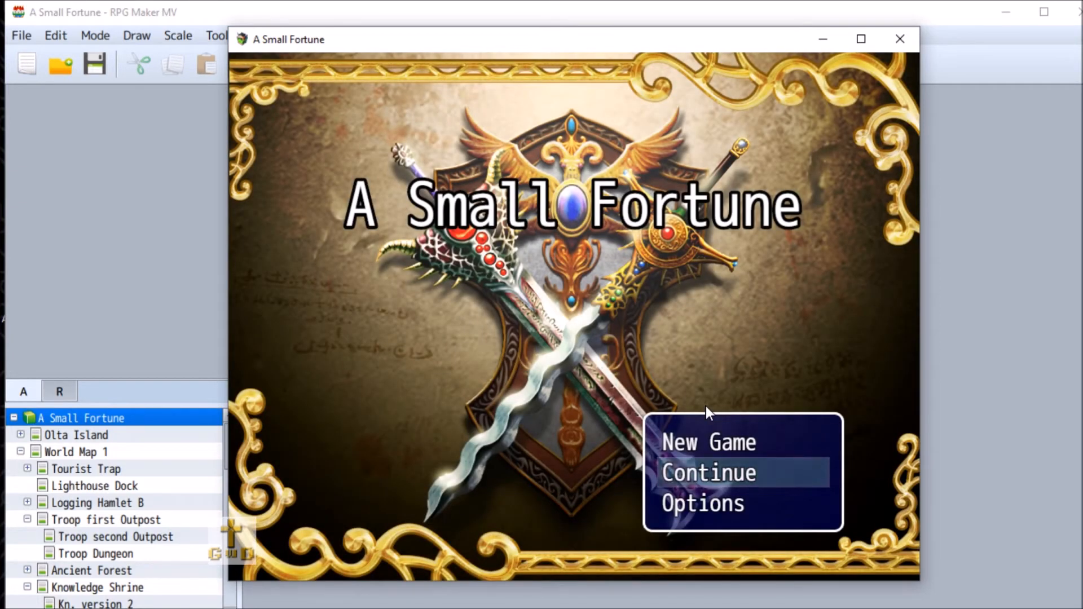
Step: Continue from the saved game, try to move the character around sunset-tinted Eldenvale, and close the playtest
left_click(709, 486)
left_click(571, 201)
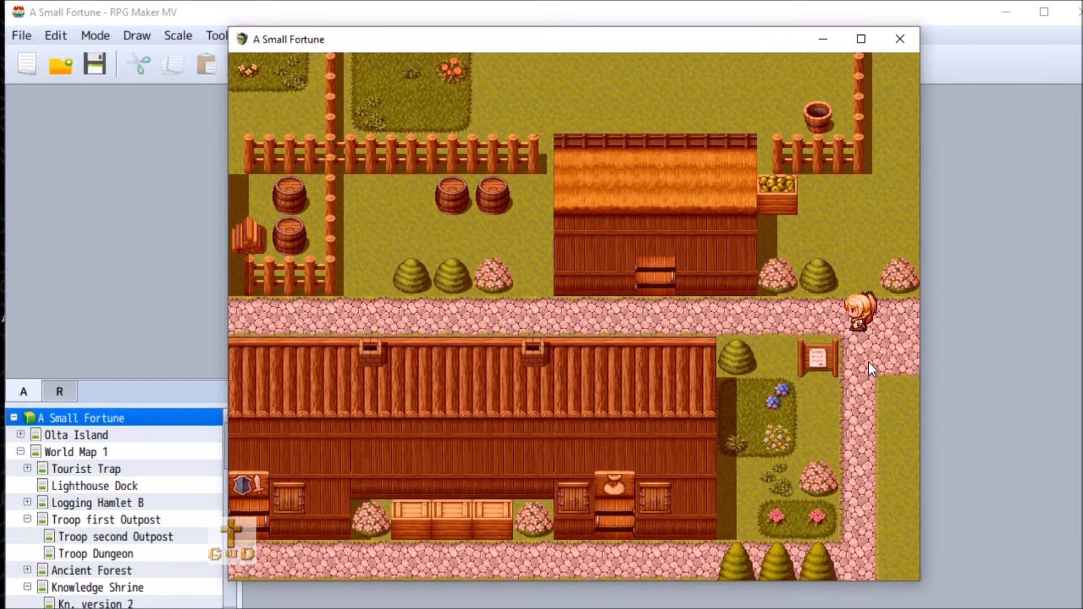
left_click(862, 367)
left_click(905, 309)
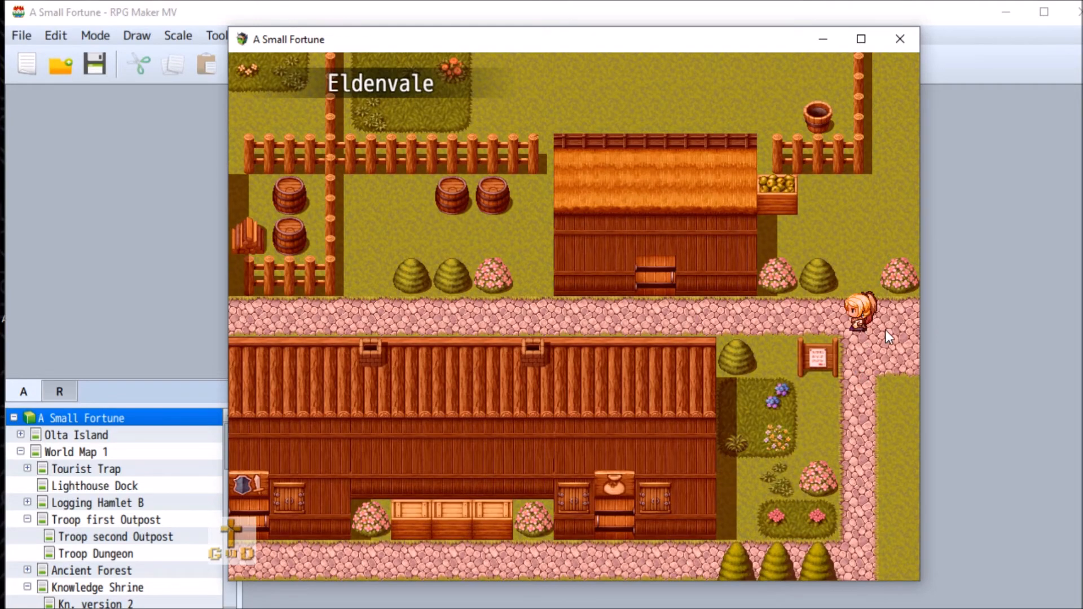
left_click(886, 331)
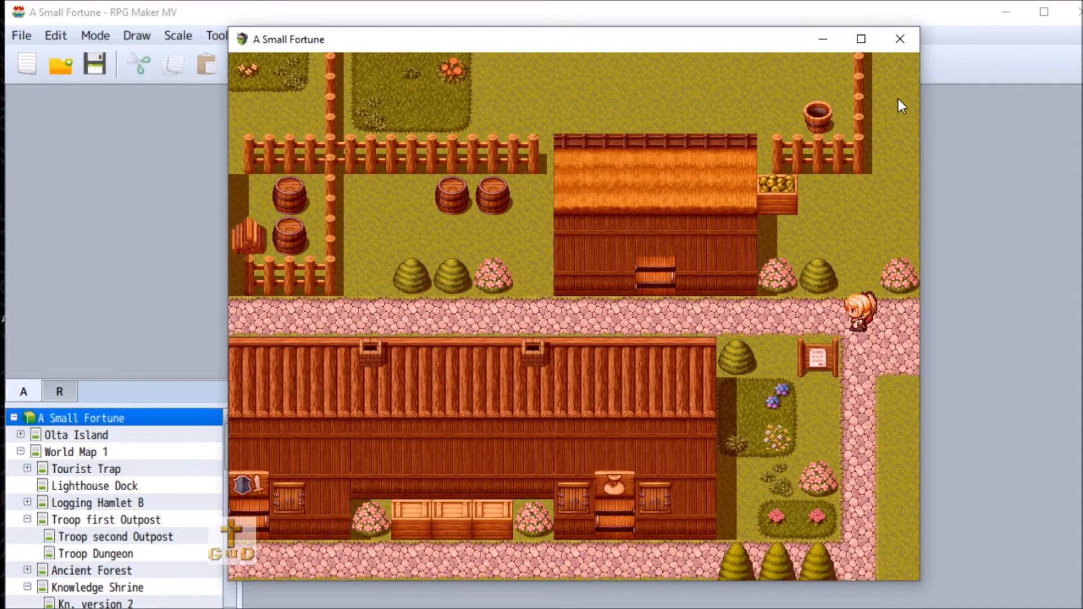
left_click(899, 38)
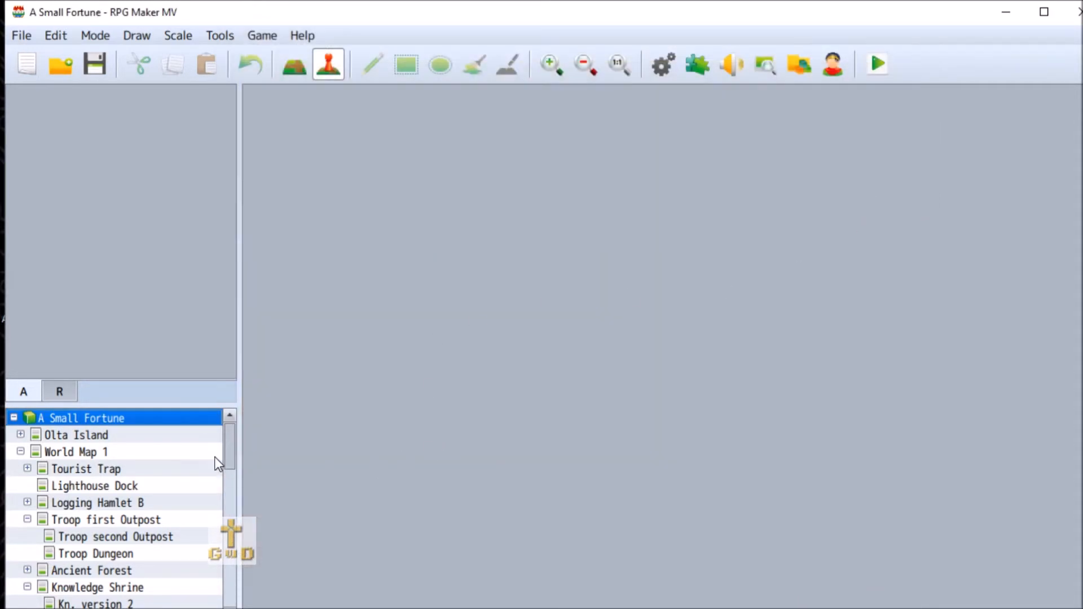
Step: Review the commands and trigger of the Eldenvale entrance event on World Map 1, leaving it without changes
left_click(169, 504)
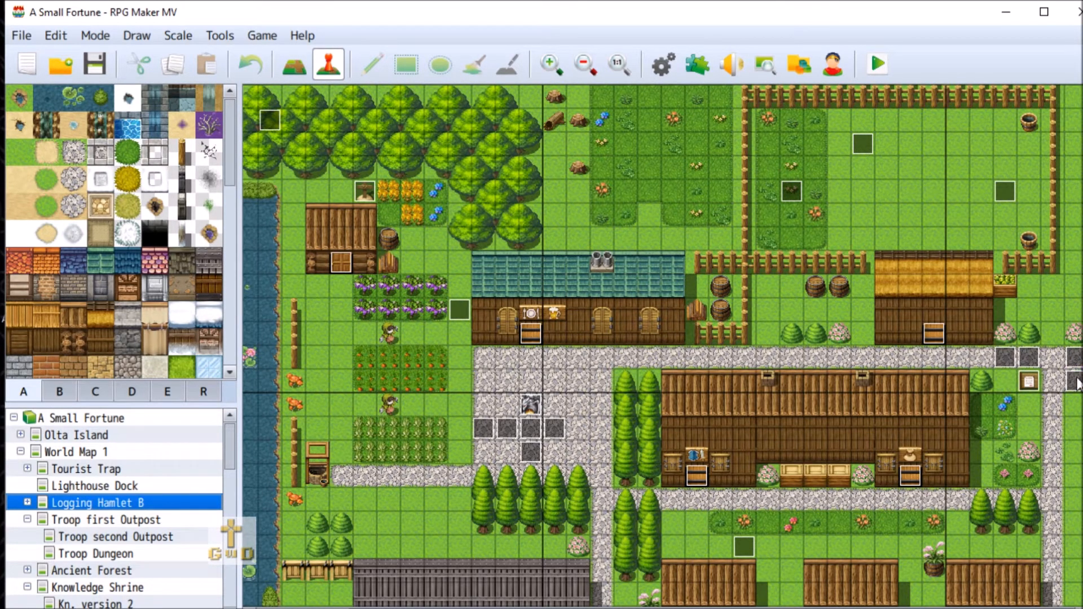
left_click(151, 452)
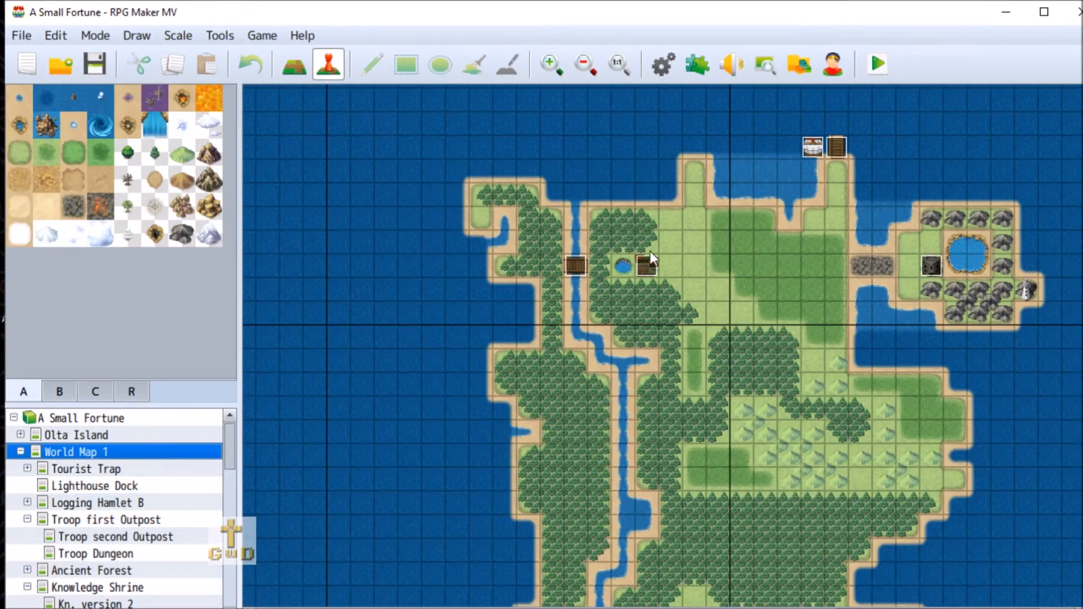
right_click(651, 272)
left_click(726, 283)
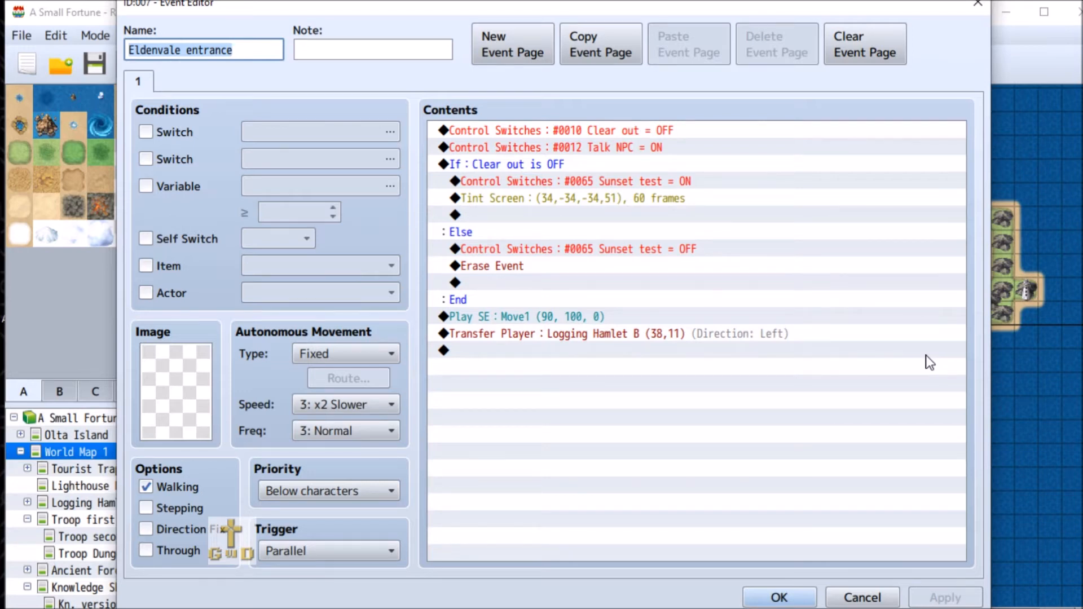
left_click(861, 598)
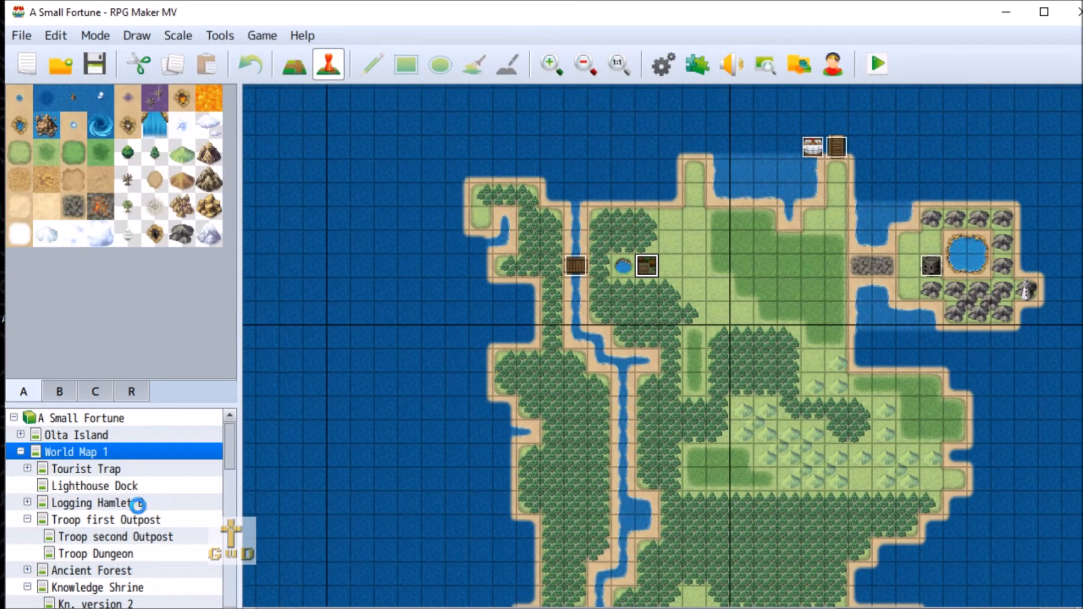
Step: In the Eldenvale exit A event on Logging Hamlet B, set the Transfer Player destination to World Map 1 (117,101) and save the event
left_click(135, 503)
right_click(1064, 171)
right_click(1074, 170)
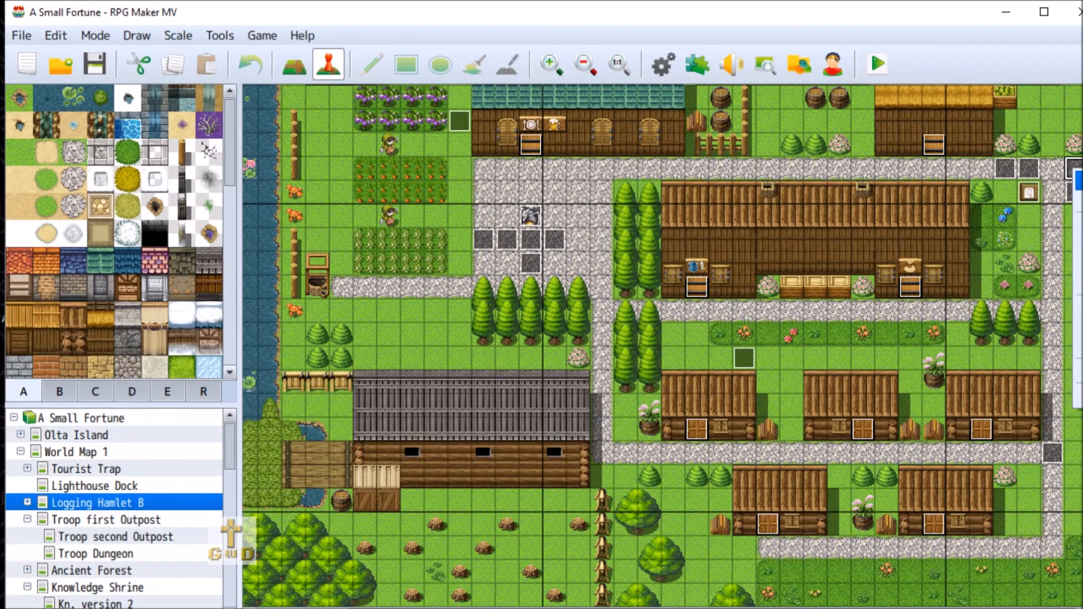
left_click(1079, 180)
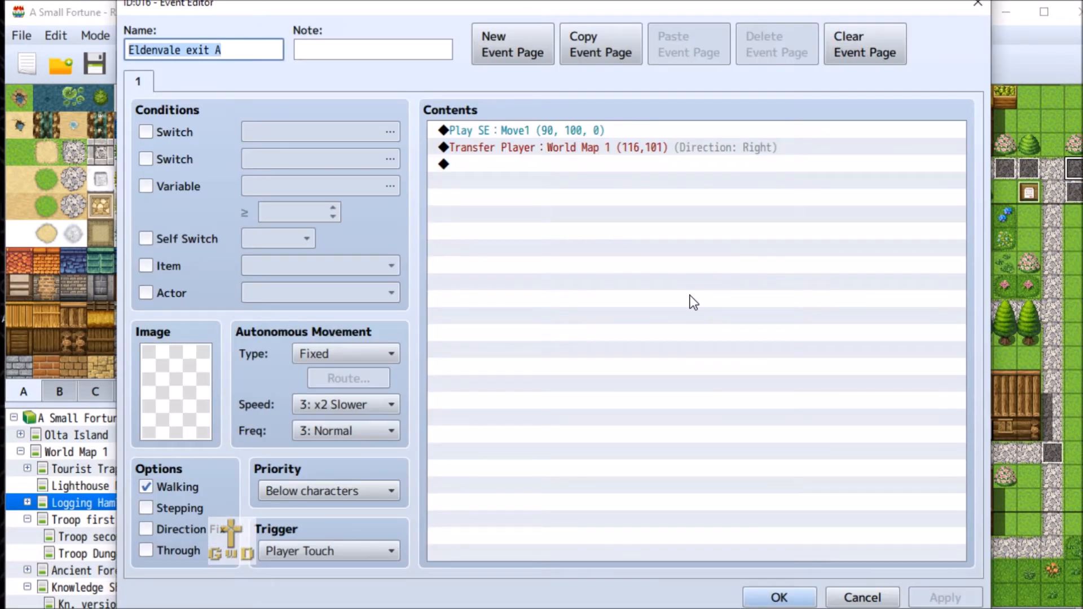
left_click(576, 148)
right_click(576, 150)
left_click(593, 176)
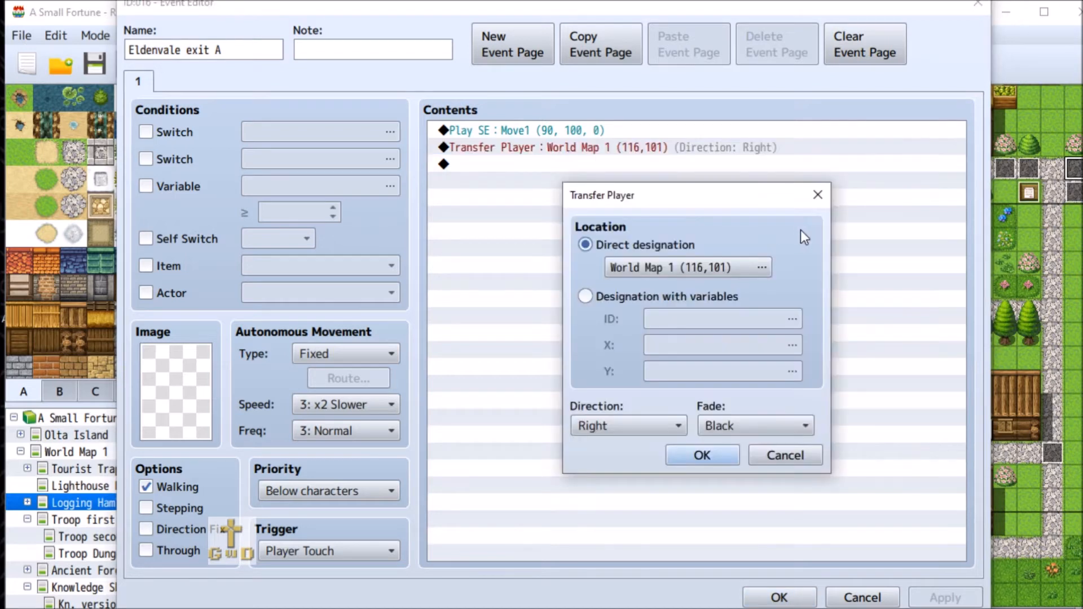
left_click(754, 259)
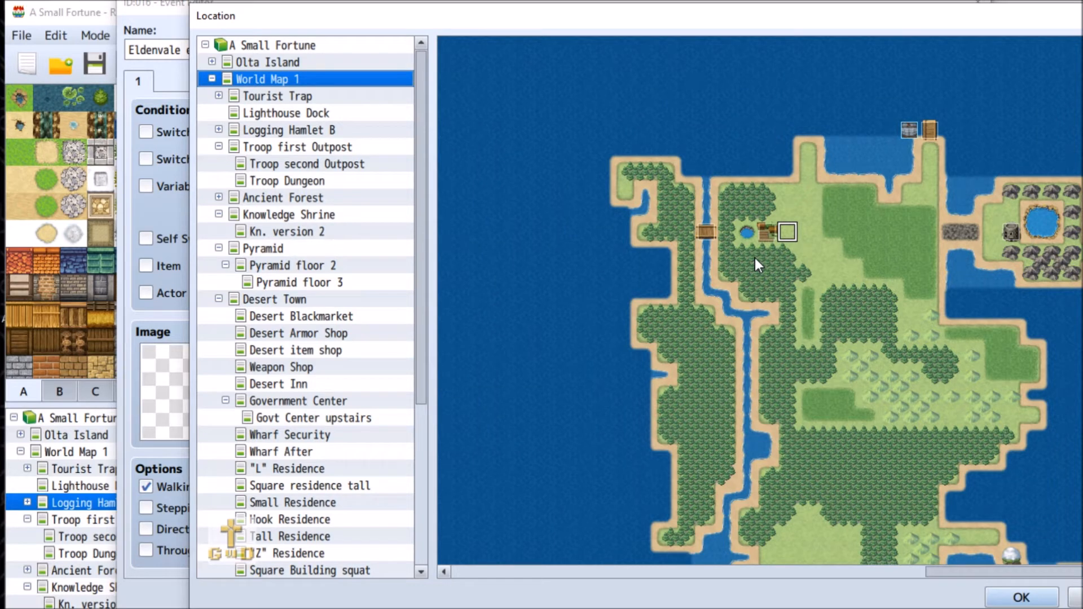
left_click(807, 233)
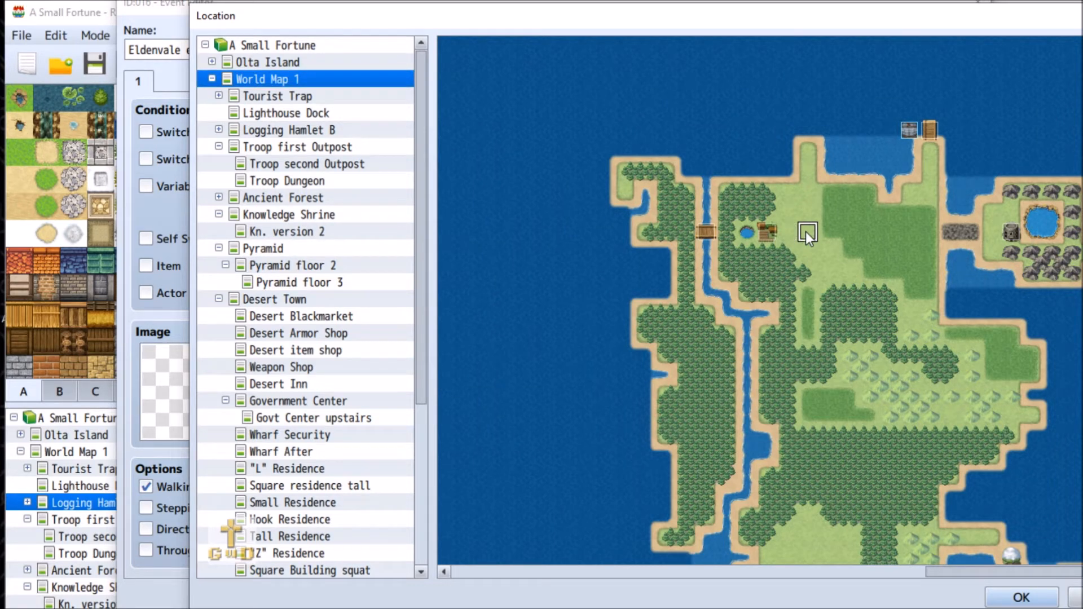
double_click(806, 232)
left_click(710, 457)
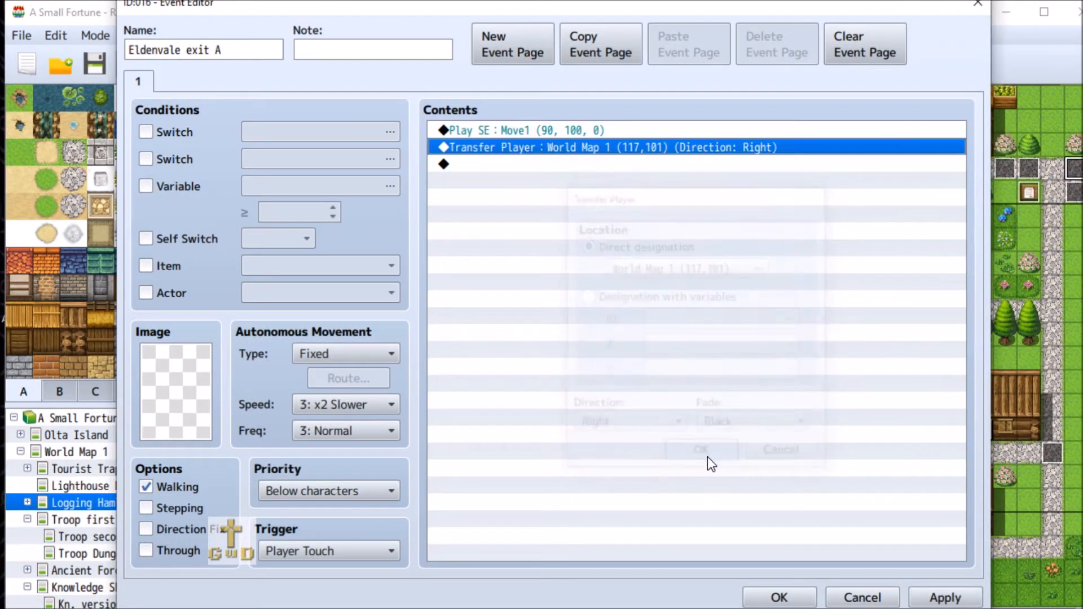
left_click(779, 598)
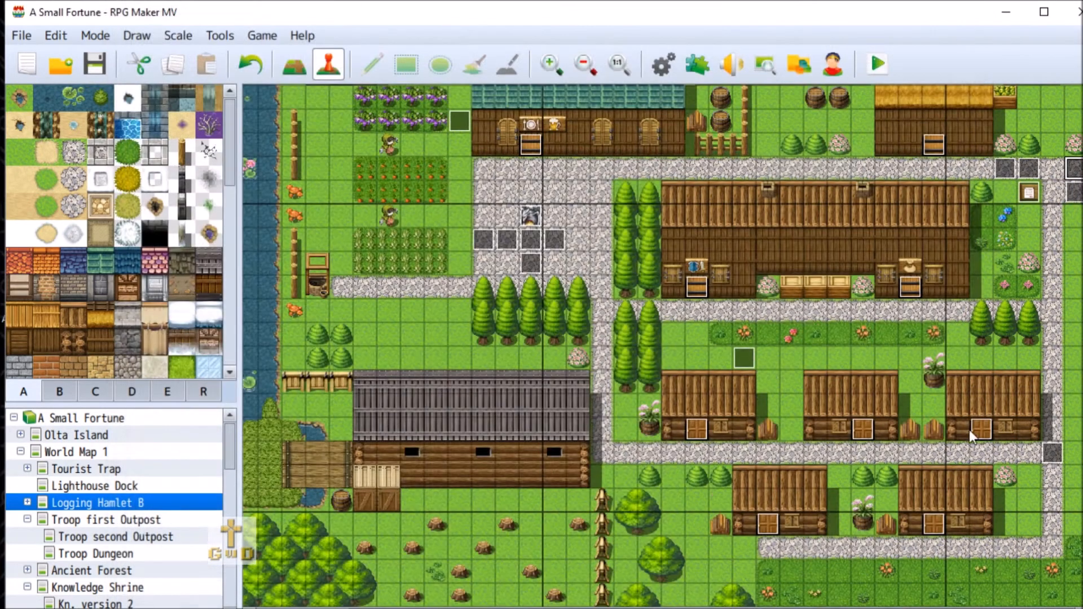
Step: In the Eldenvale exit B event on Logging Hamlet B, set the Transfer Player destination to World Map 1 (117,101) and save the event
right_click(1076, 192)
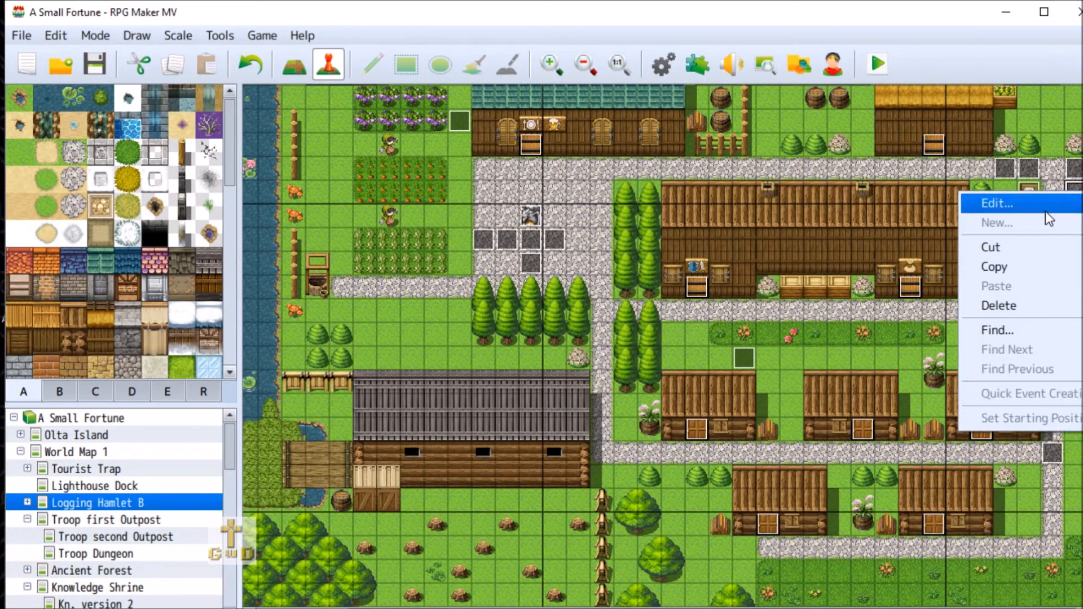
left_click(1030, 202)
left_click(520, 157)
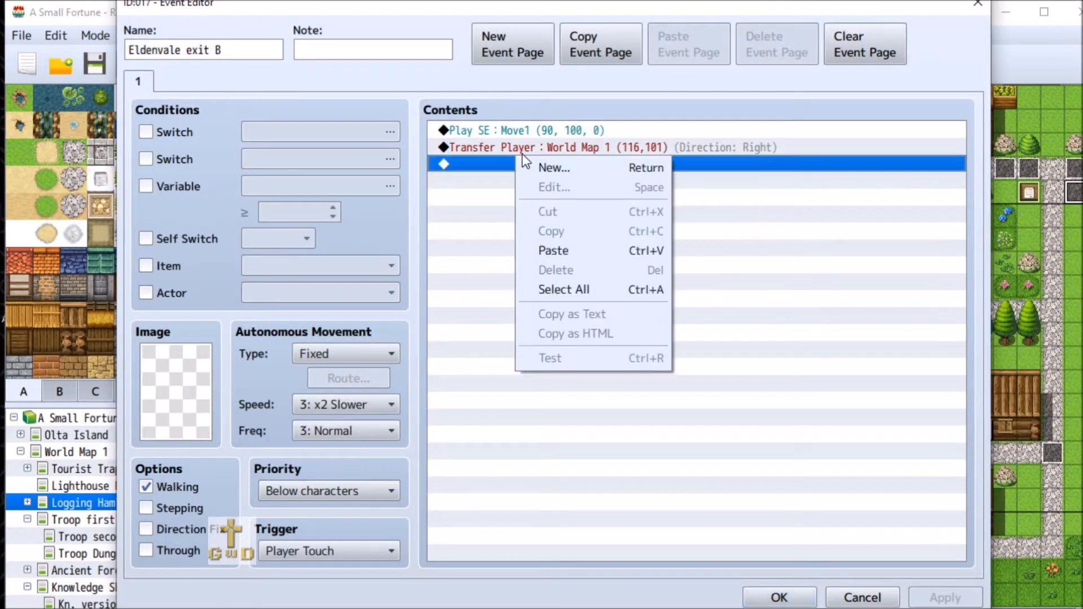
right_click(519, 156)
left_click(522, 148)
right_click(521, 148)
left_click(637, 183)
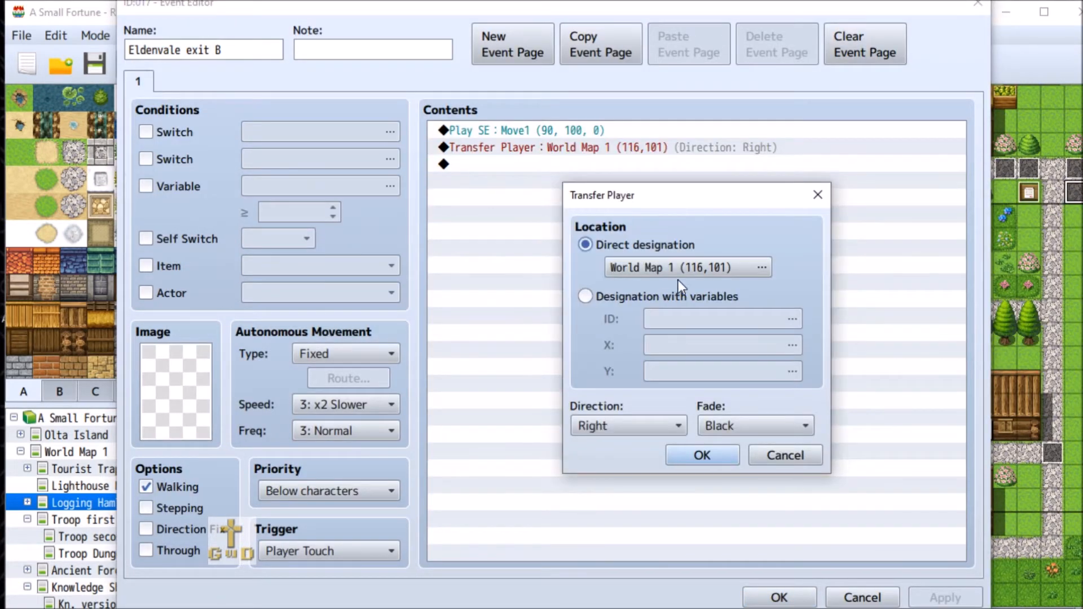
left_click(726, 270)
left_click(808, 233)
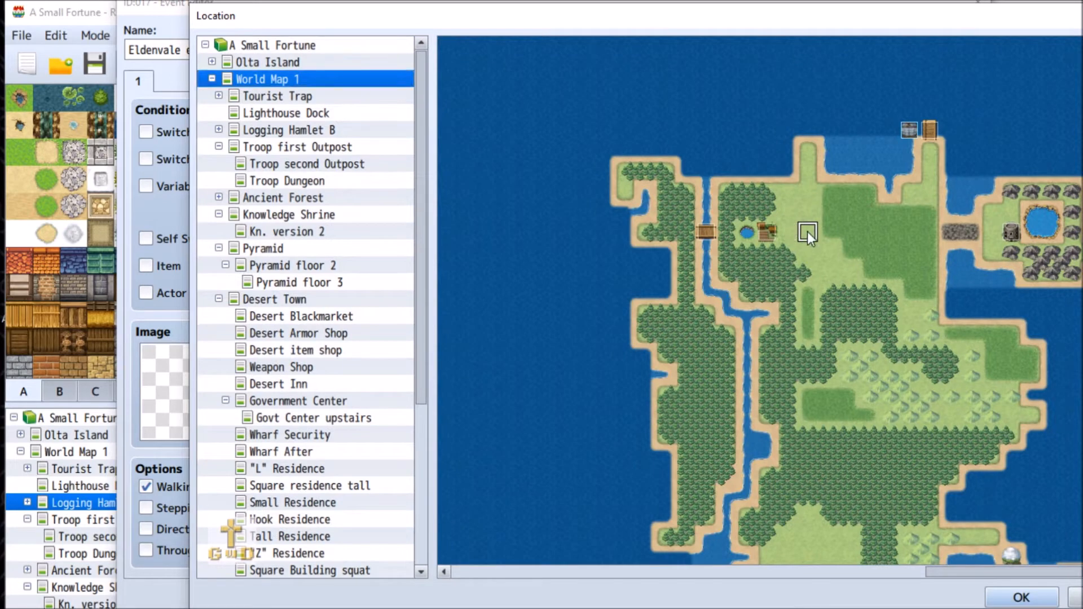
double_click(807, 231)
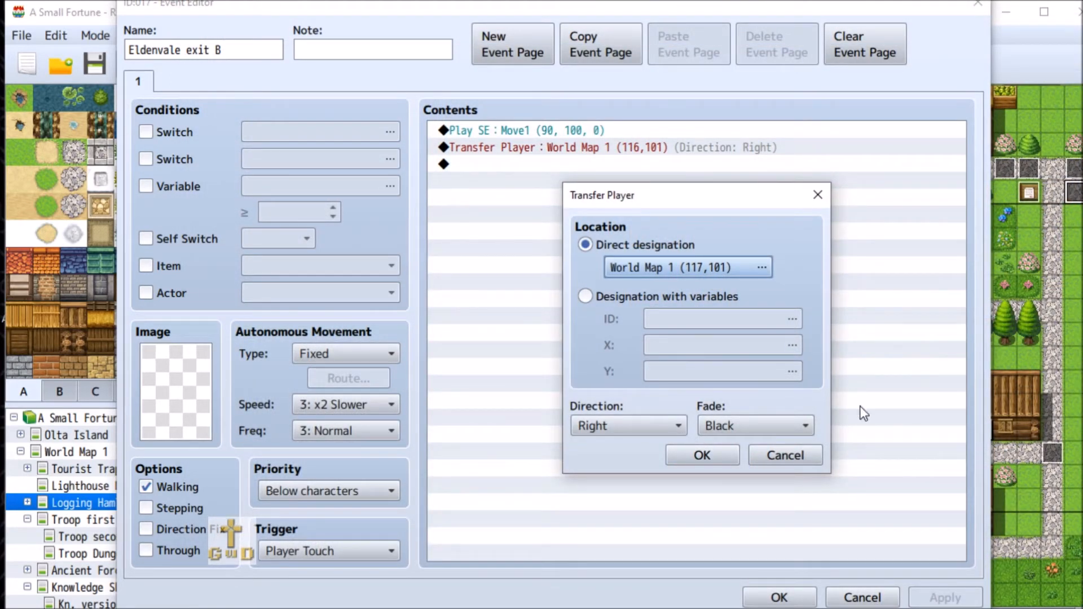
left_click(710, 462)
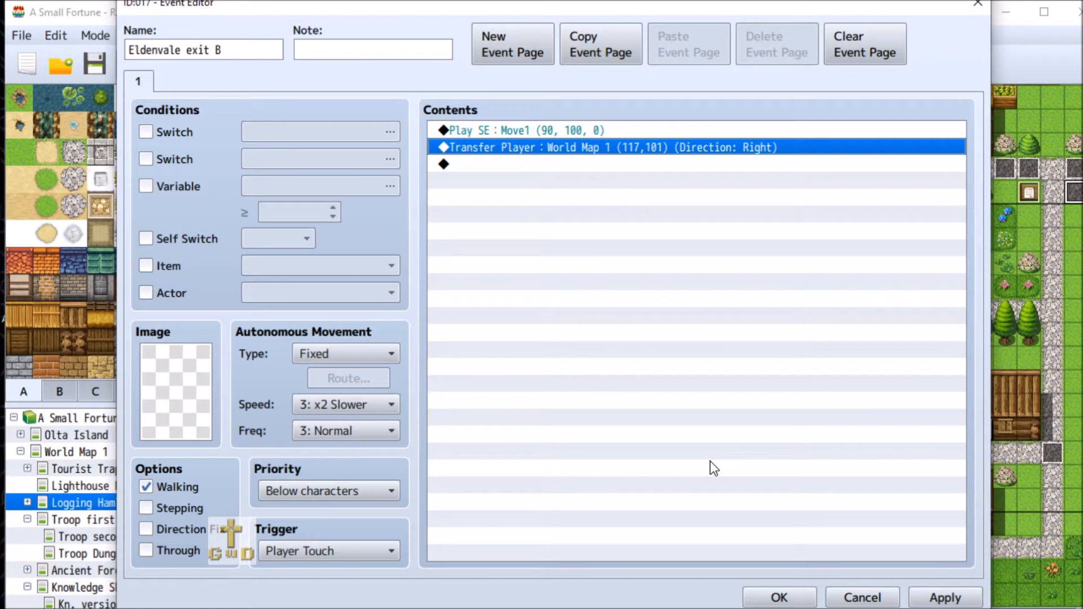
left_click(945, 597)
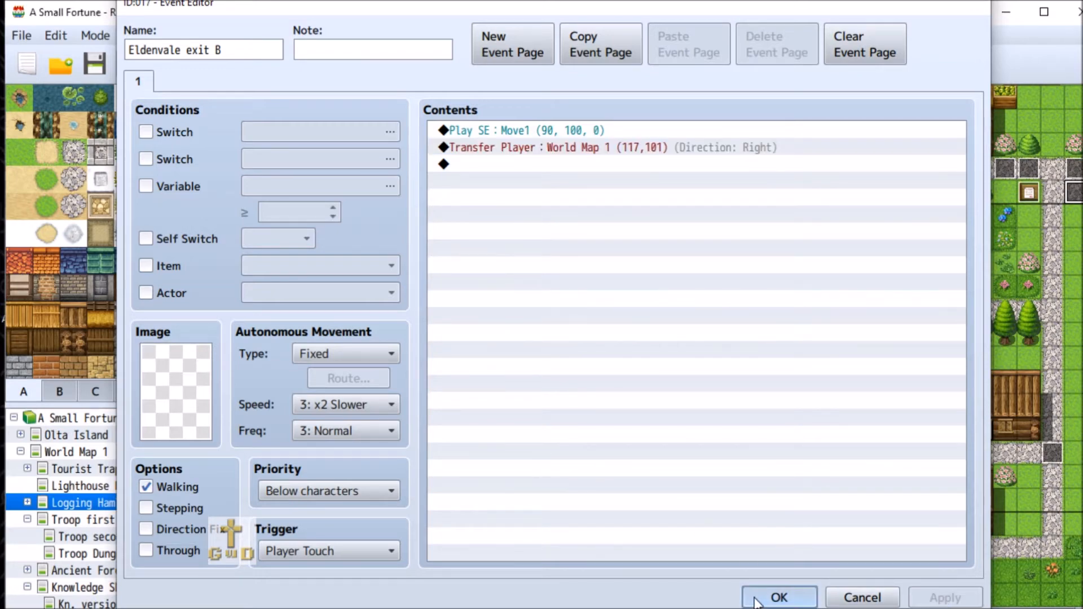
left_click(776, 597)
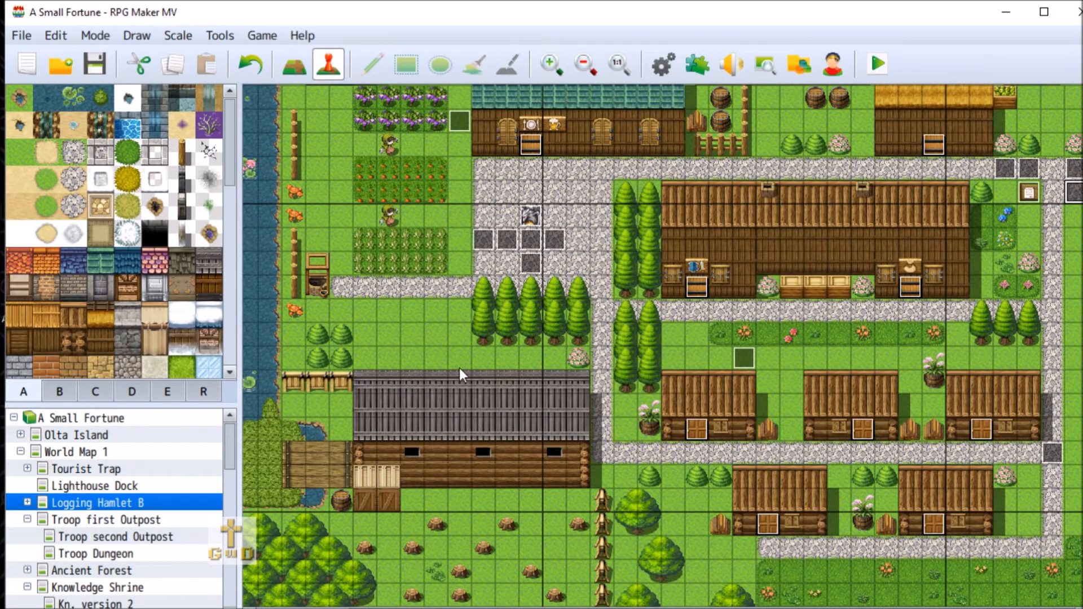
Step: Review the sunset test event's commands on Logging Hamlet B and preview its 03_Sorrow BGM, leaving the event without changes
scroll(452, 367, "up", 4)
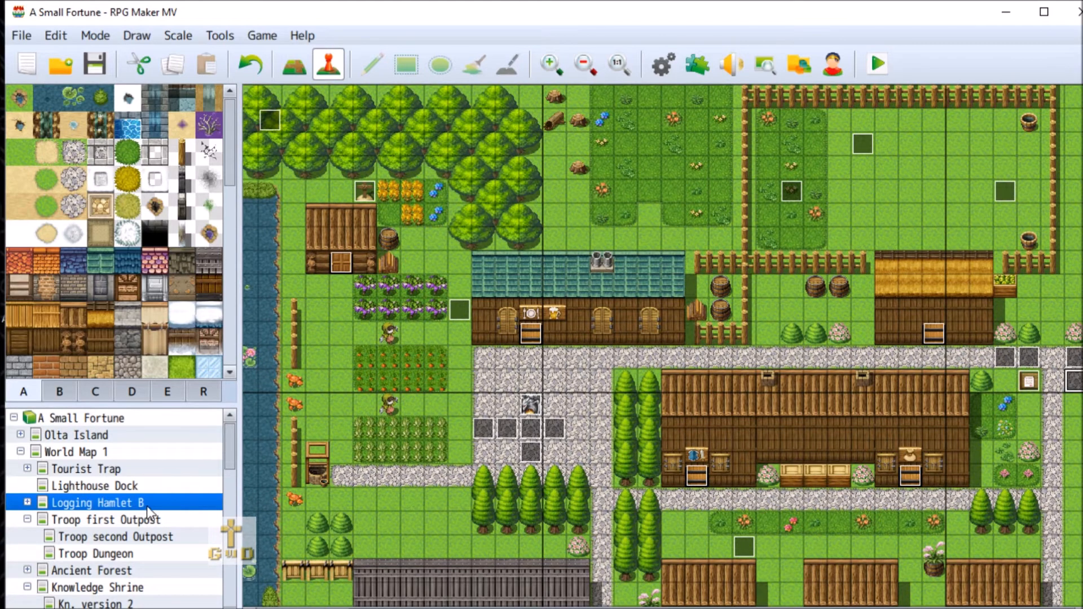
right_click(269, 128)
left_click(293, 136)
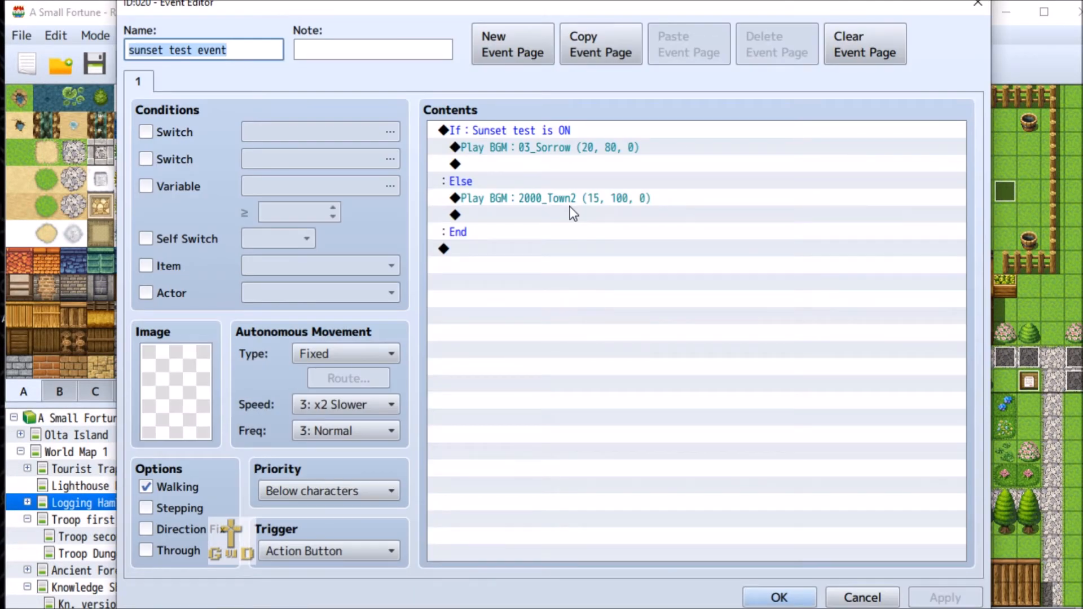
right_click(572, 148)
left_click(639, 175)
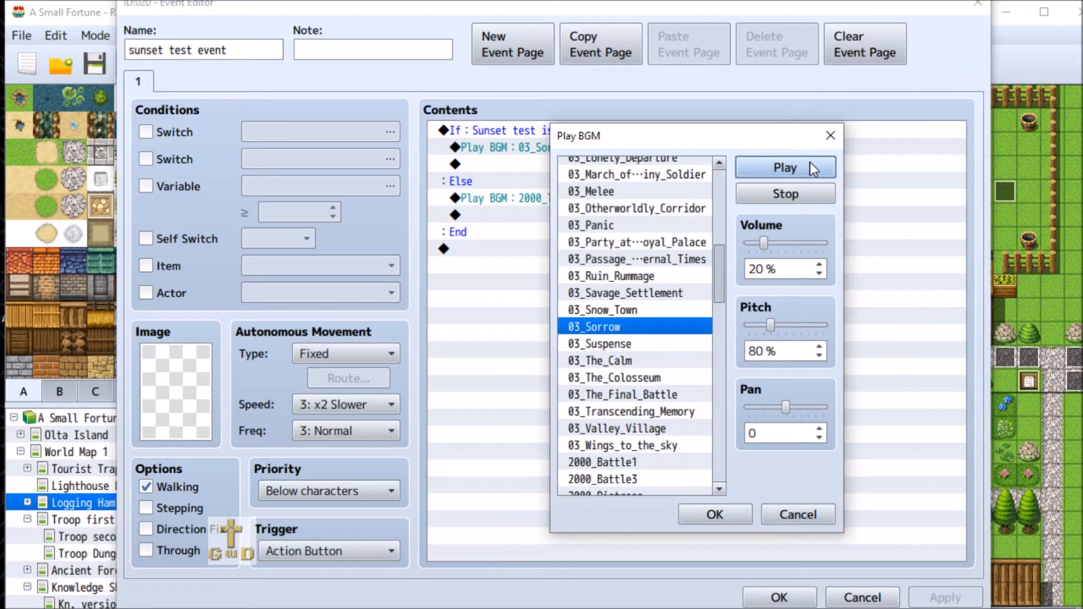
left_click(779, 196)
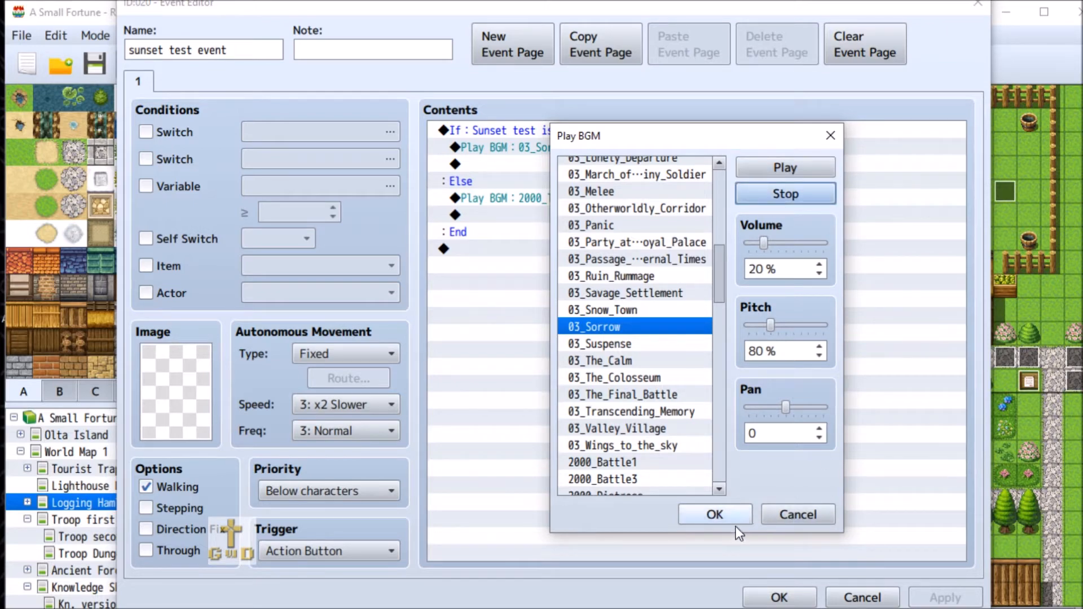
left_click(777, 516)
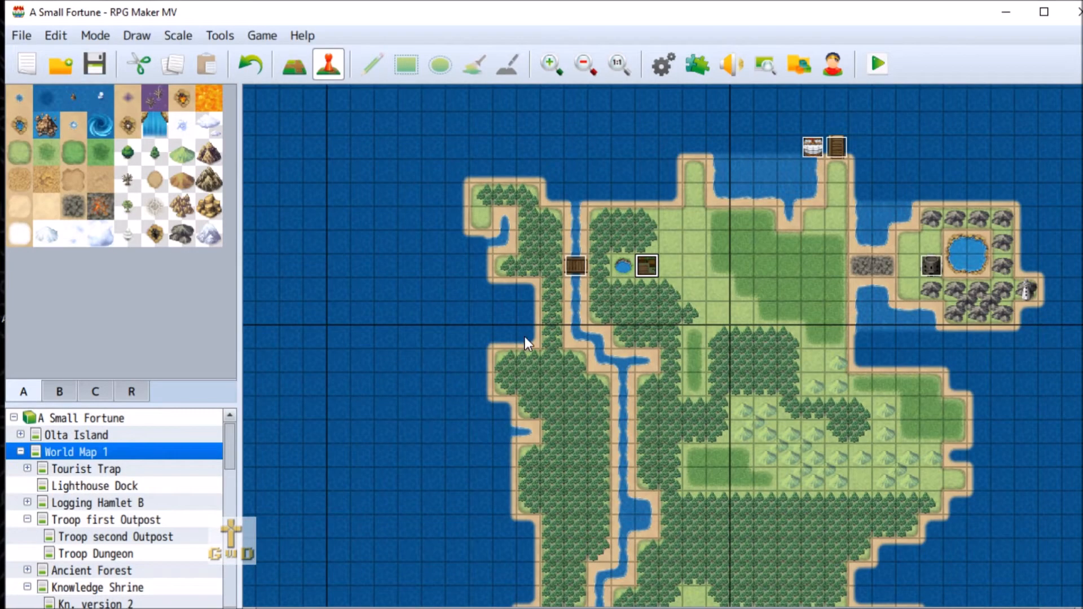
Step: Launch a playtest of the game and continue from the saved game
left_click(141, 417)
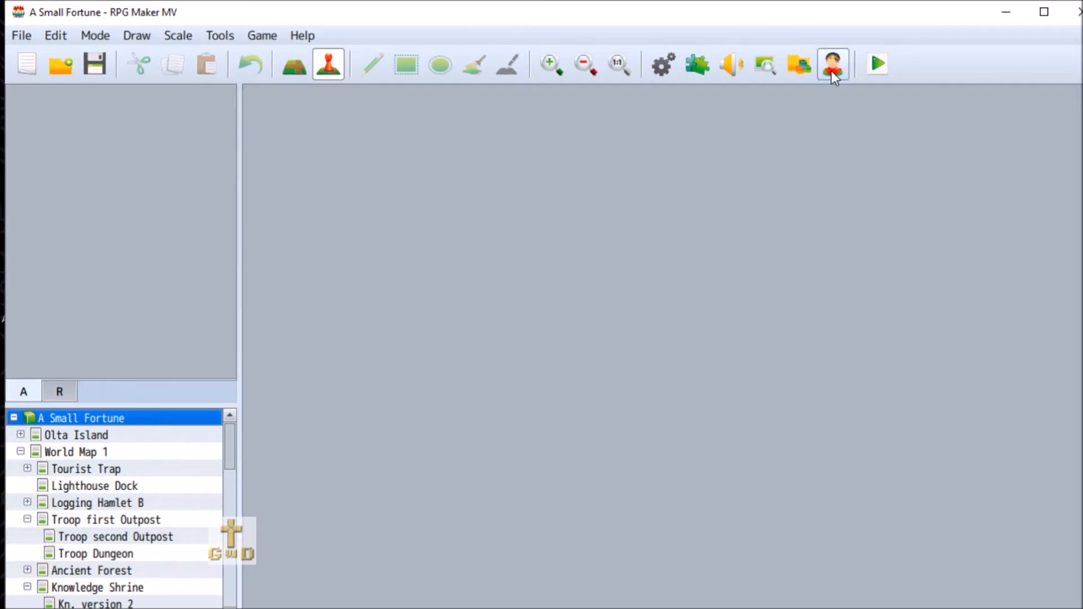
left_click(872, 64)
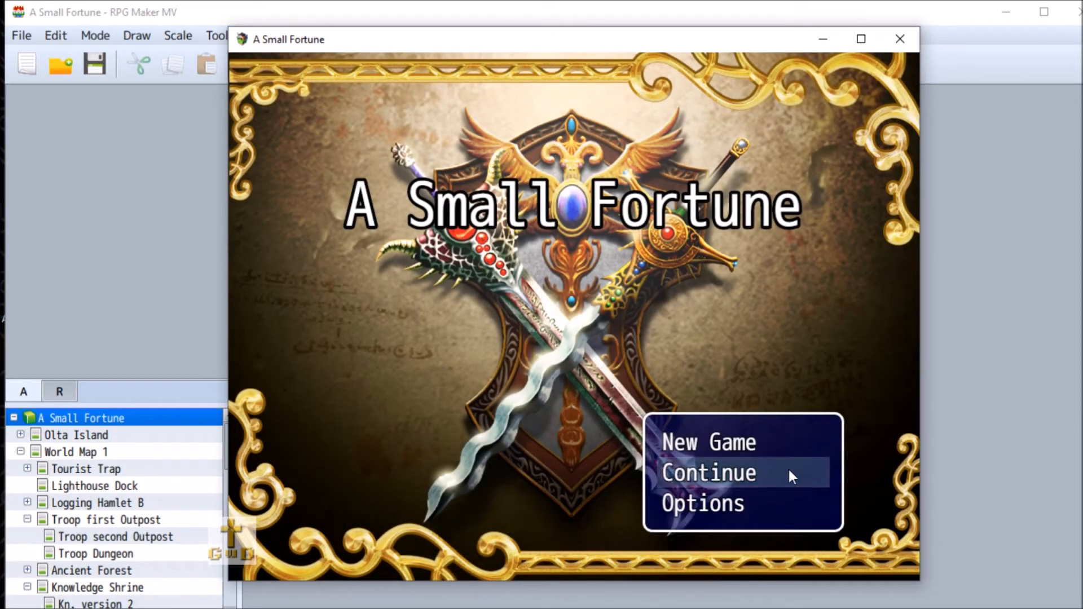
left_click(787, 472)
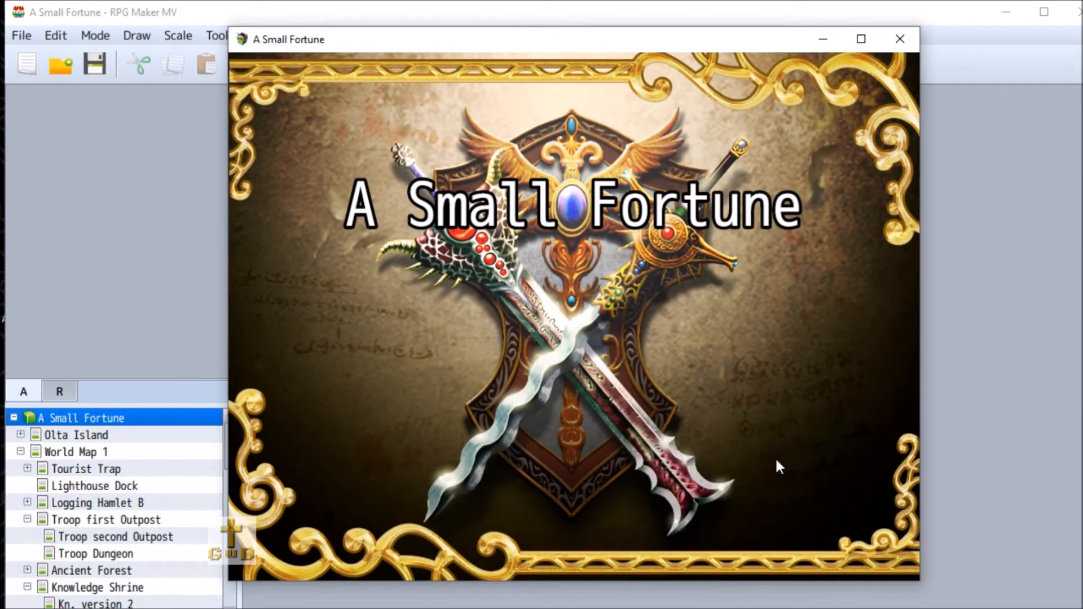
left_click(567, 214)
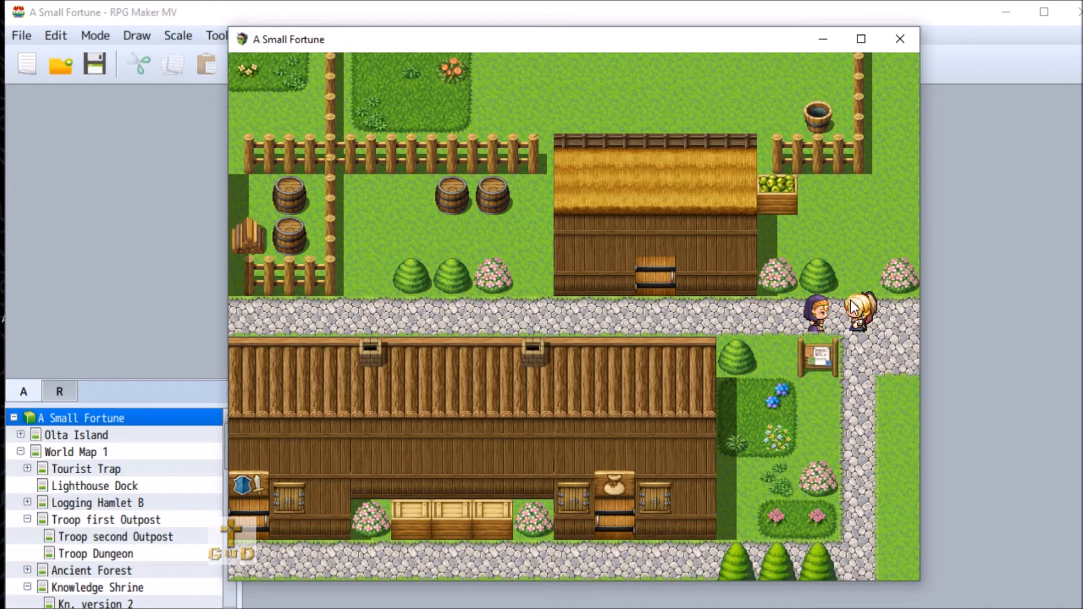
Step: Try to walk the character around the Eldenvale signpost and out through the town exit, and close the playtest
left_click(865, 364)
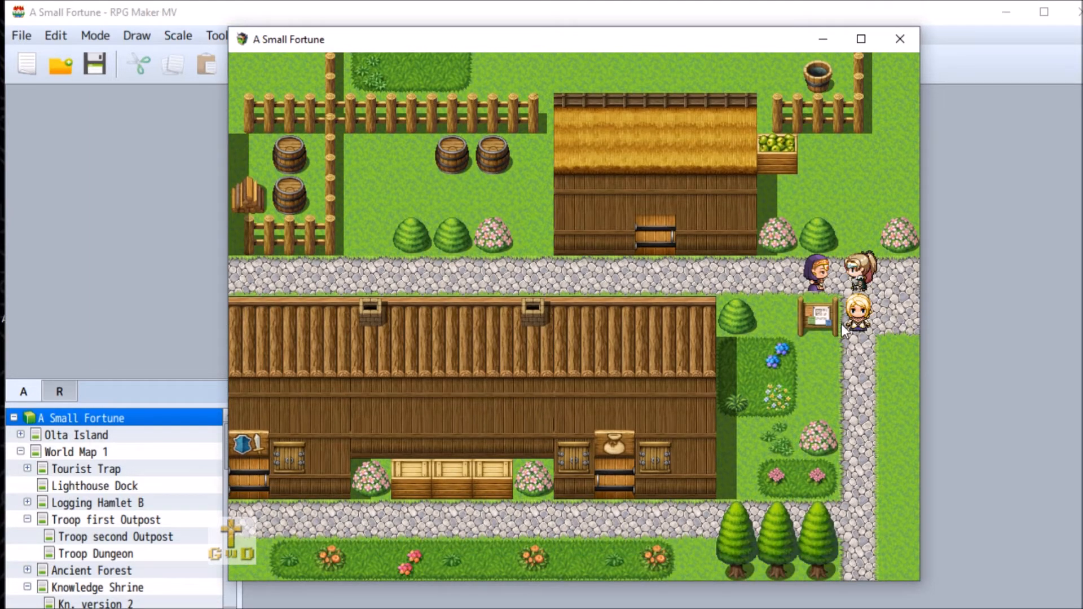
left_click(822, 326)
left_click(827, 277)
left_click(841, 320)
left_click(858, 286)
left_click(904, 314)
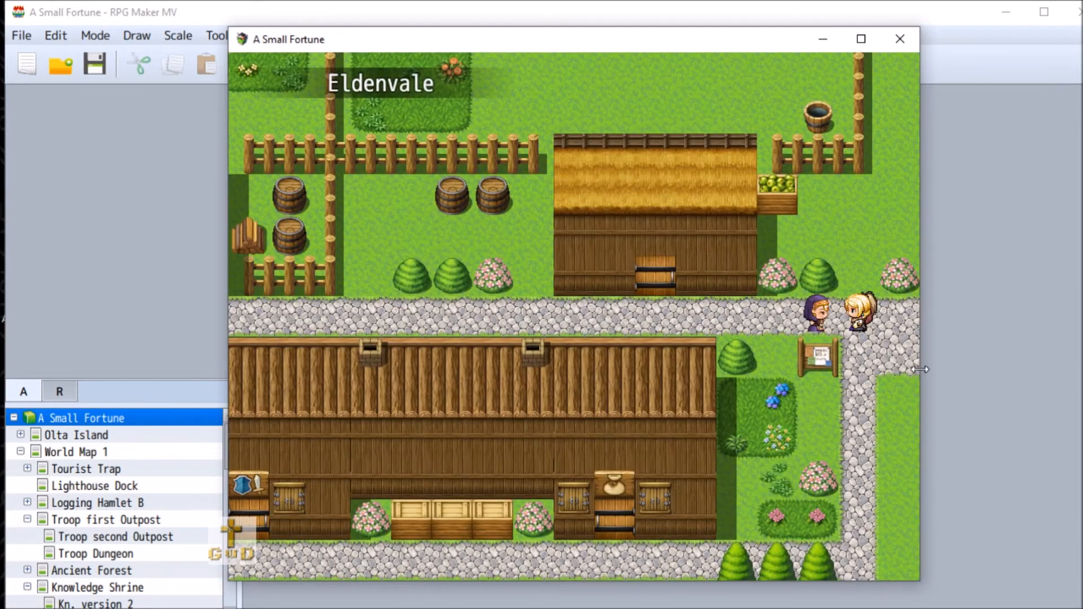
left_click(890, 327)
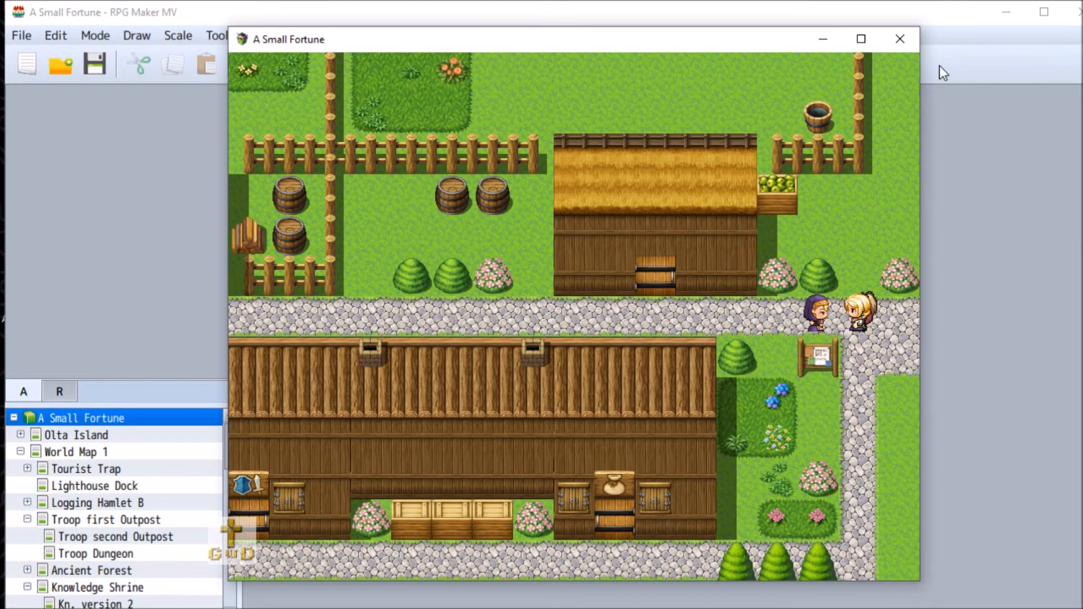
left_click(905, 41)
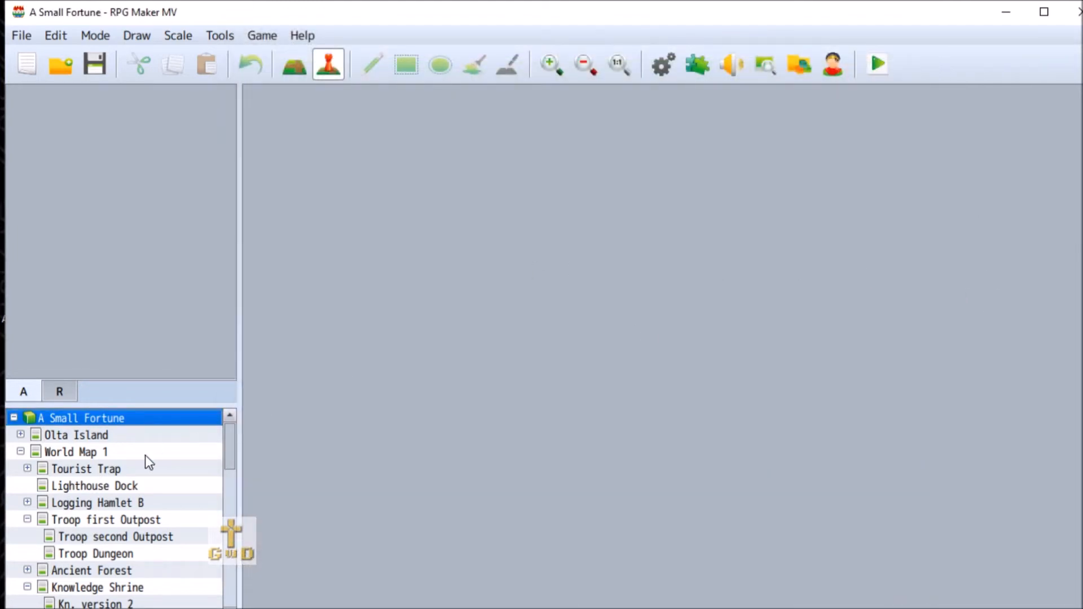
Step: In the Eldenvale exit A event on Logging Hamlet B, change the Transfer Player destination to World Map 1 (116,100) and save the event
left_click(135, 502)
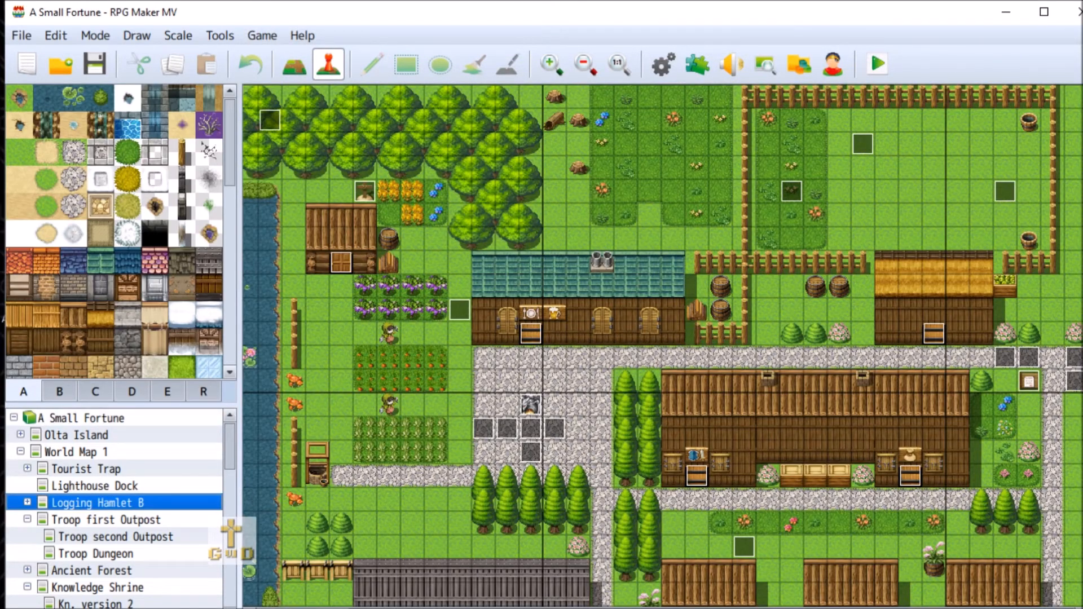
right_click(1075, 357)
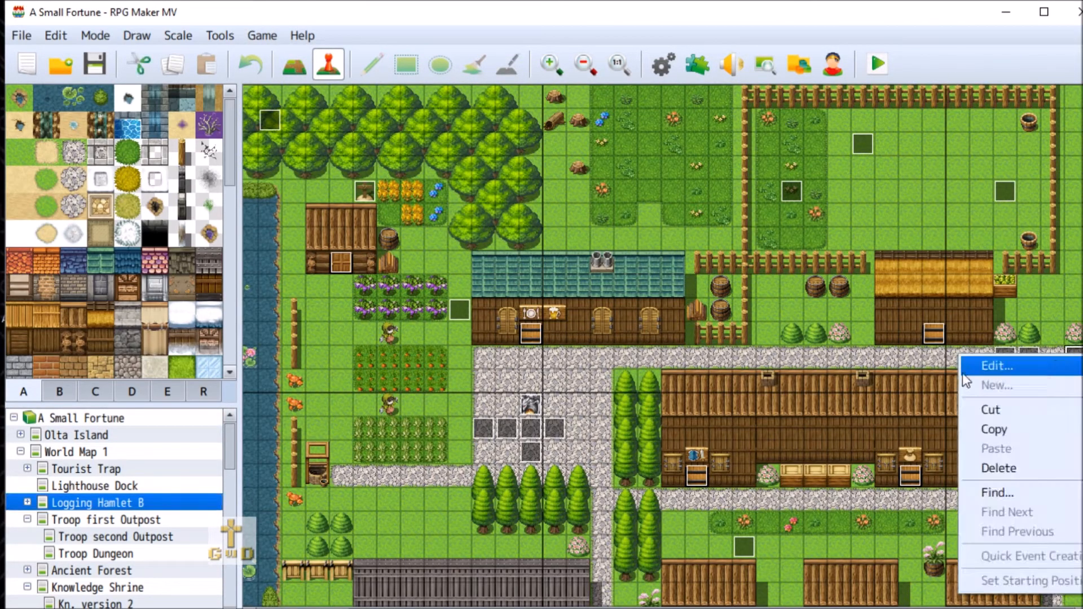
left_click(1048, 376)
left_click(534, 146)
right_click(534, 146)
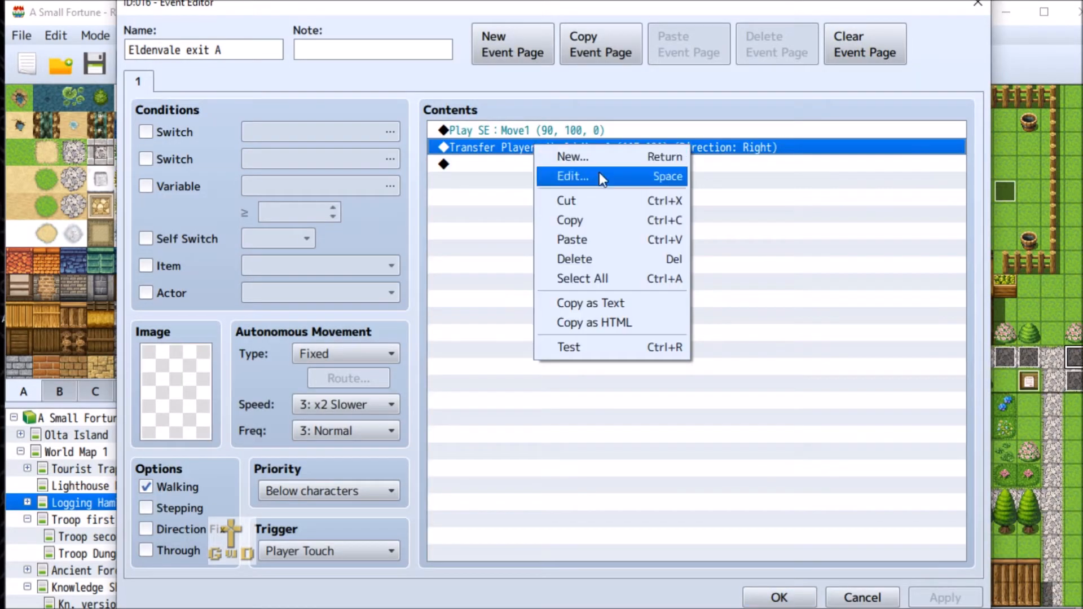
left_click(590, 176)
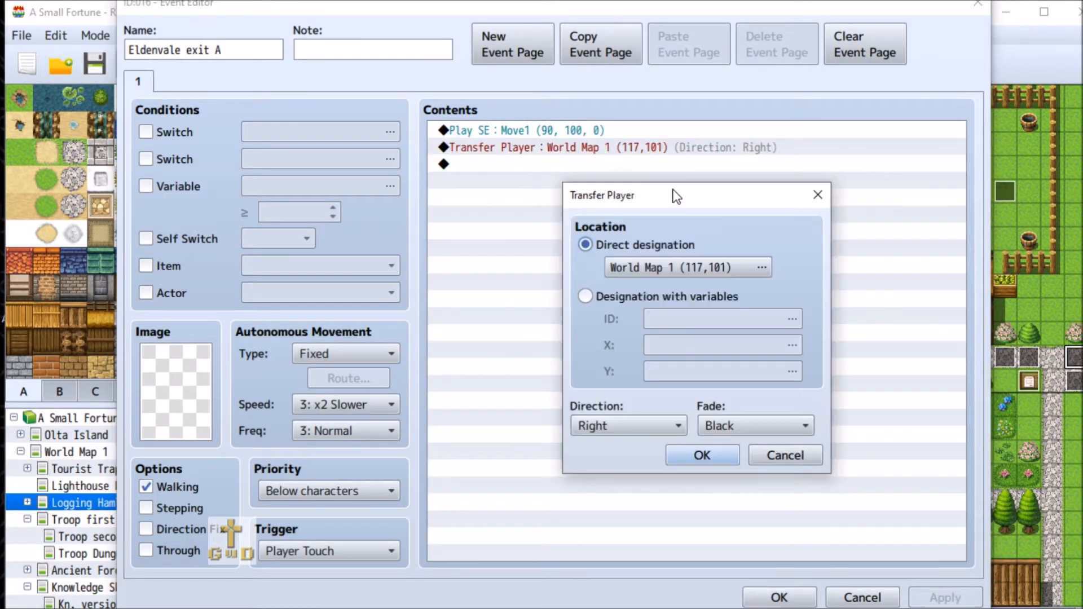
left_click(705, 268)
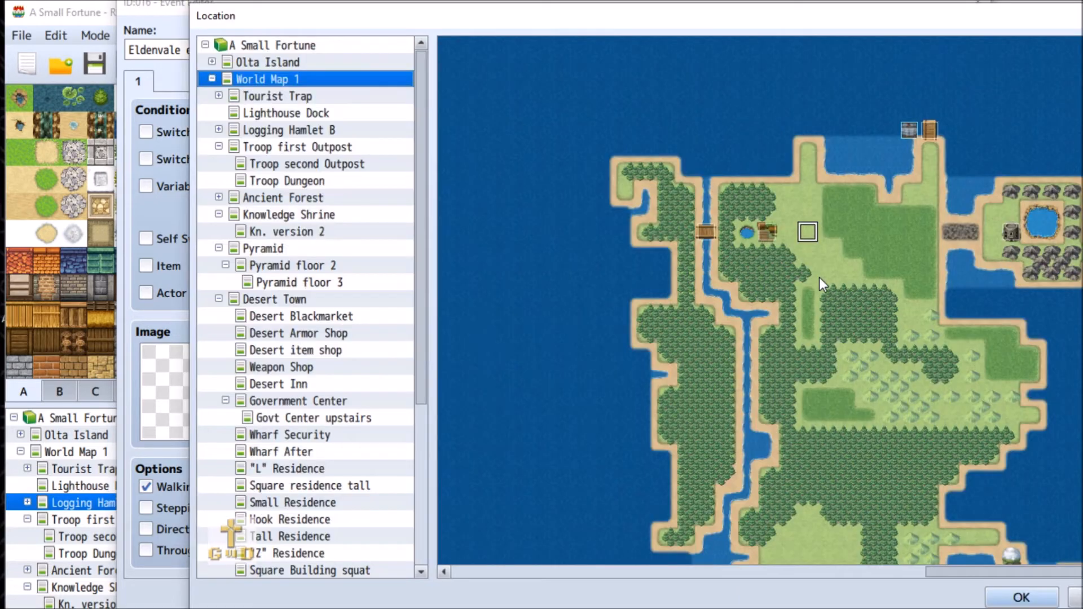
double_click(782, 213)
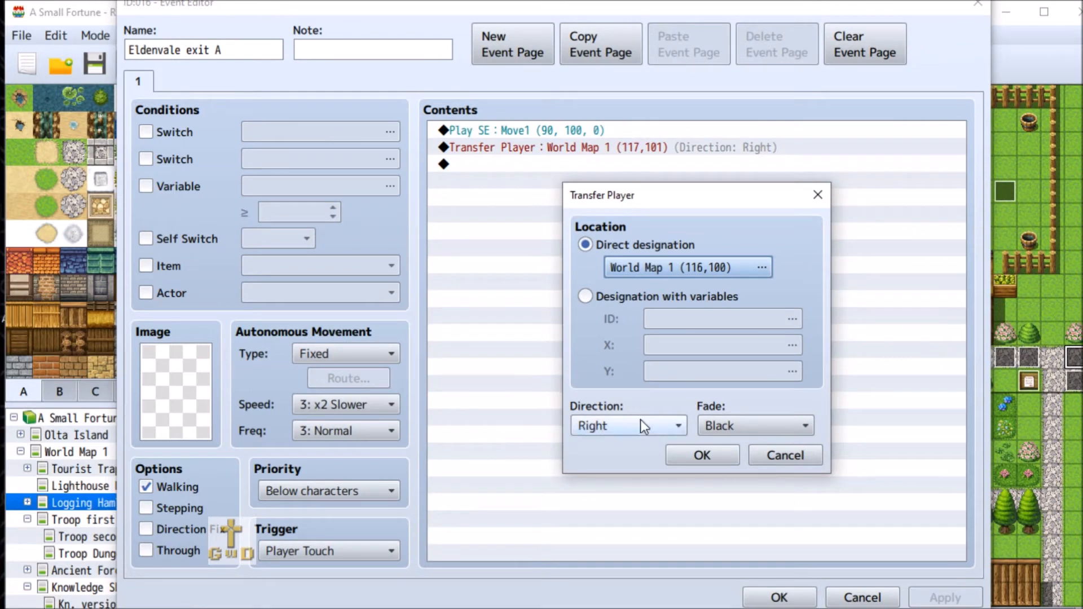
left_click(720, 461)
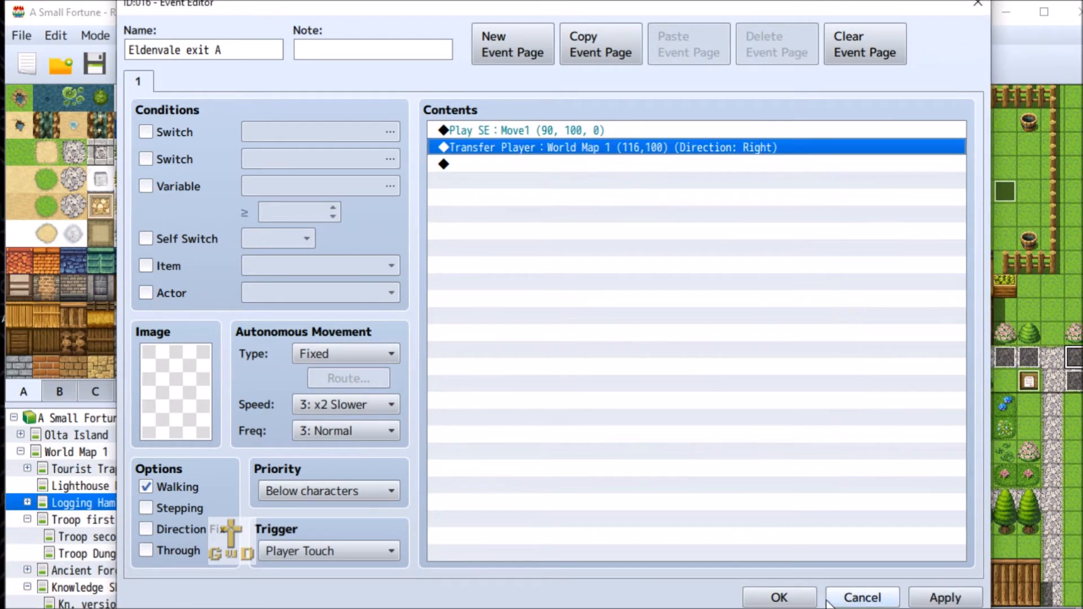
left_click(778, 597)
Step: In the Eldenvale exit B event, change the Transfer Player destination to World Map 1 (116,102) and save the event
right_click(960, 387)
left_click(1030, 401)
right_click(539, 146)
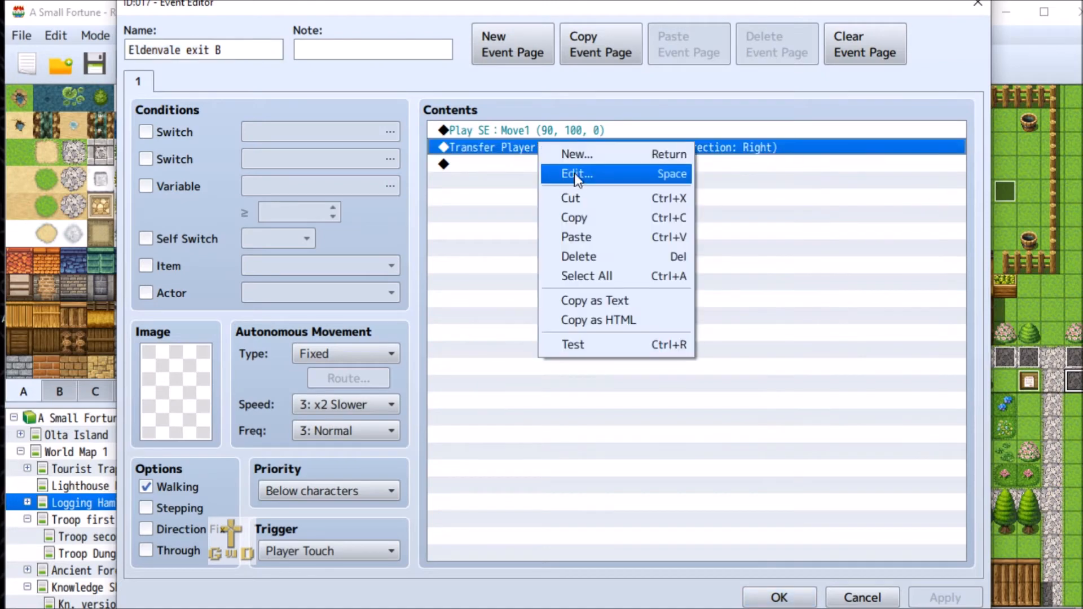
left_click(574, 174)
left_click(713, 263)
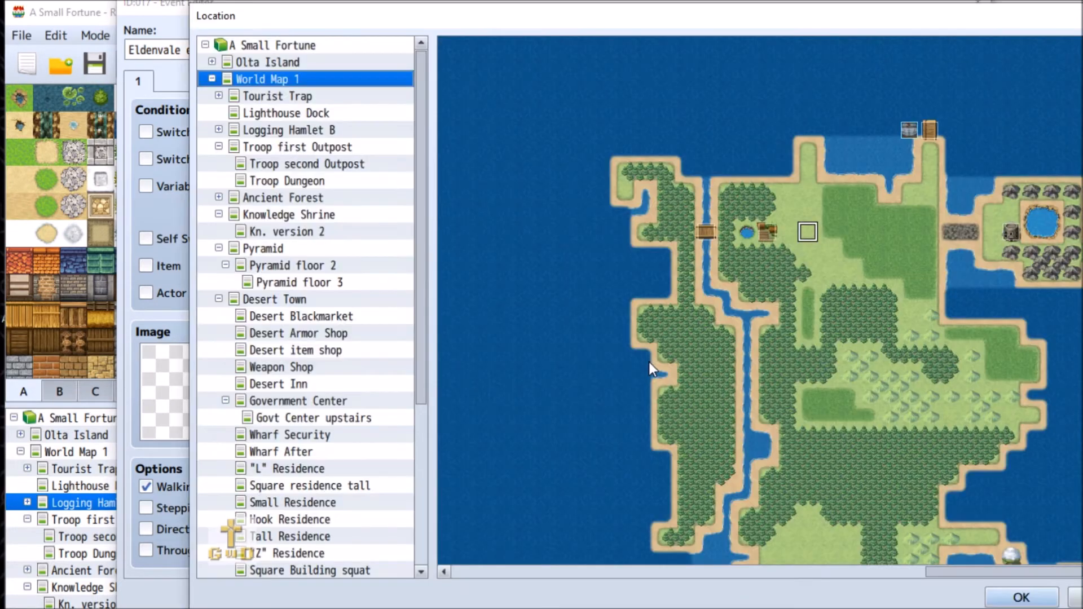
left_click(787, 251)
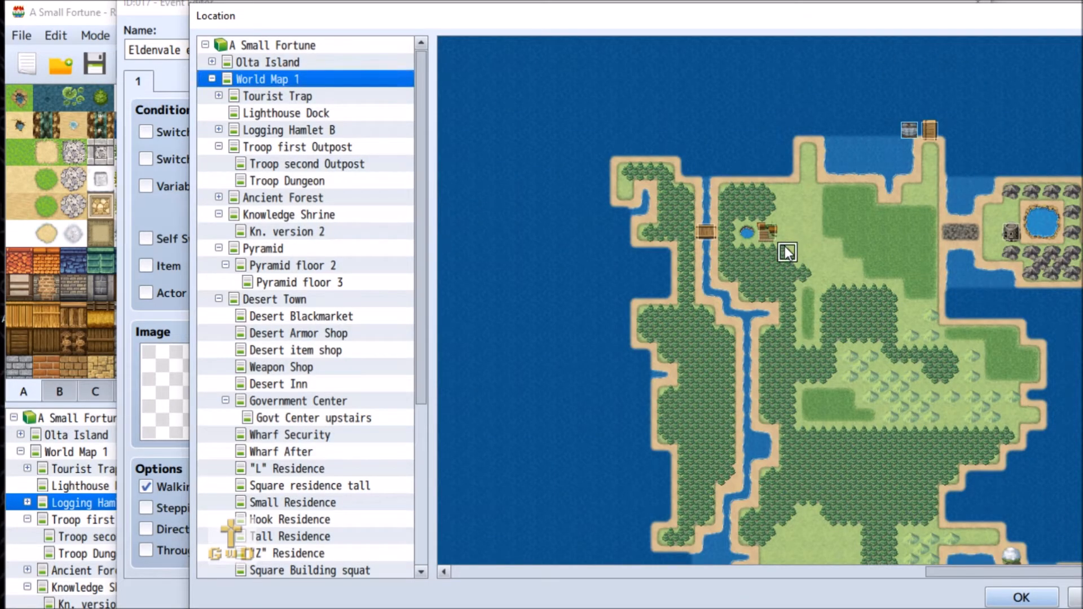
double_click(787, 251)
left_click(699, 456)
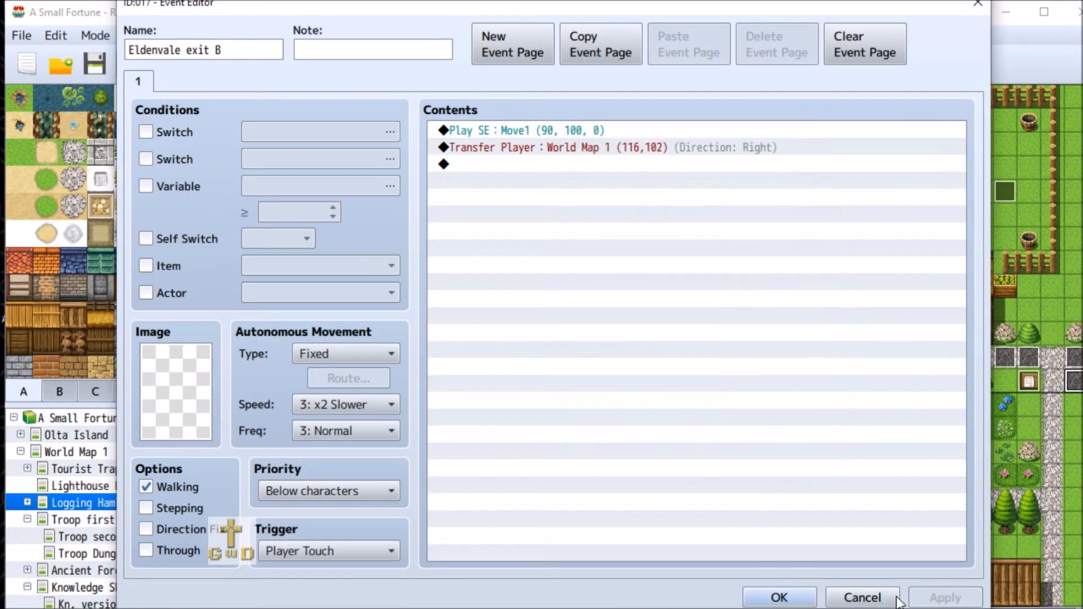
left_click(773, 595)
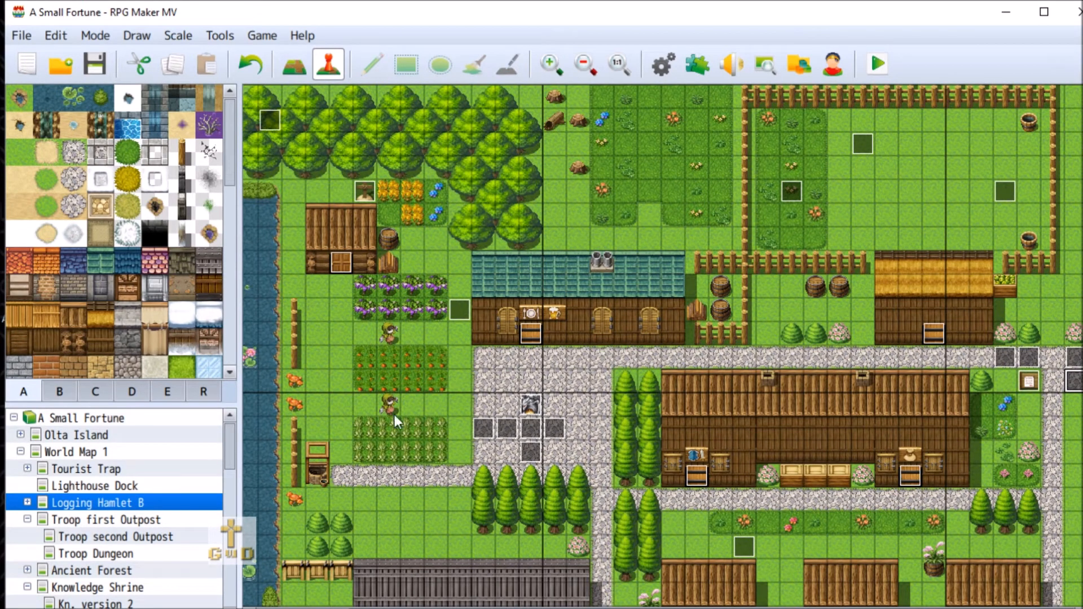
Step: Cut the whole "Clear out is OFF" conditional branch from the Eldenvale entrance event on World Map 1 and save the event
left_click(124, 452)
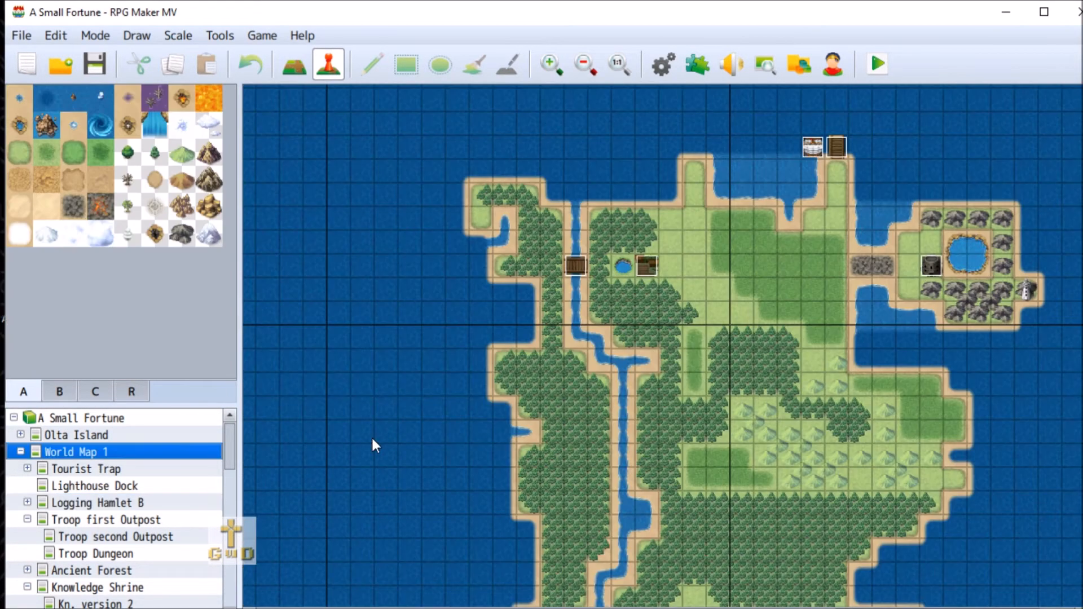
right_click(646, 270)
left_click(671, 283)
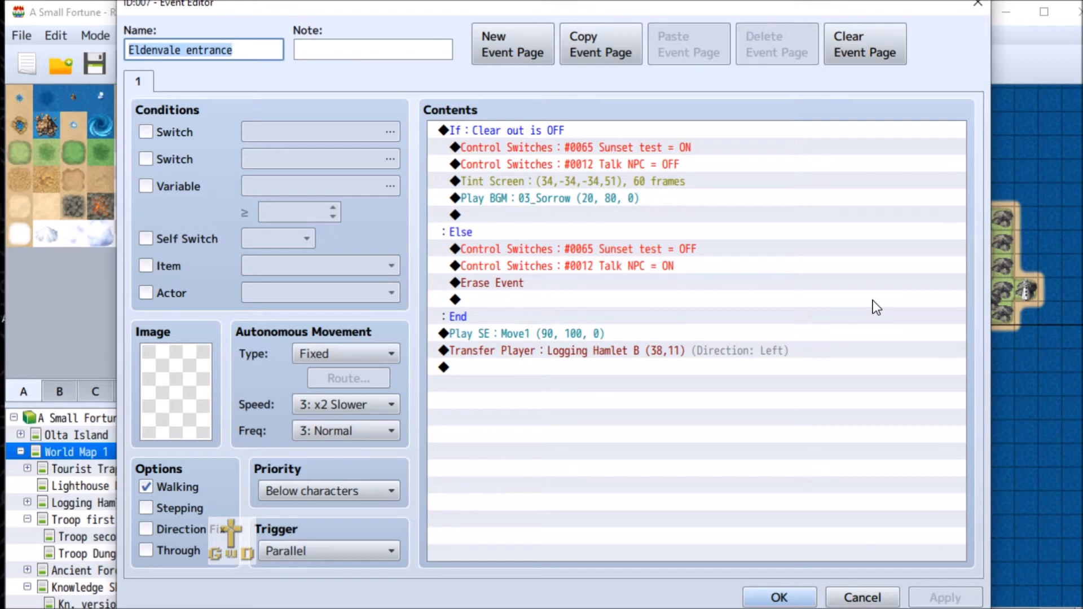
left_click(508, 128)
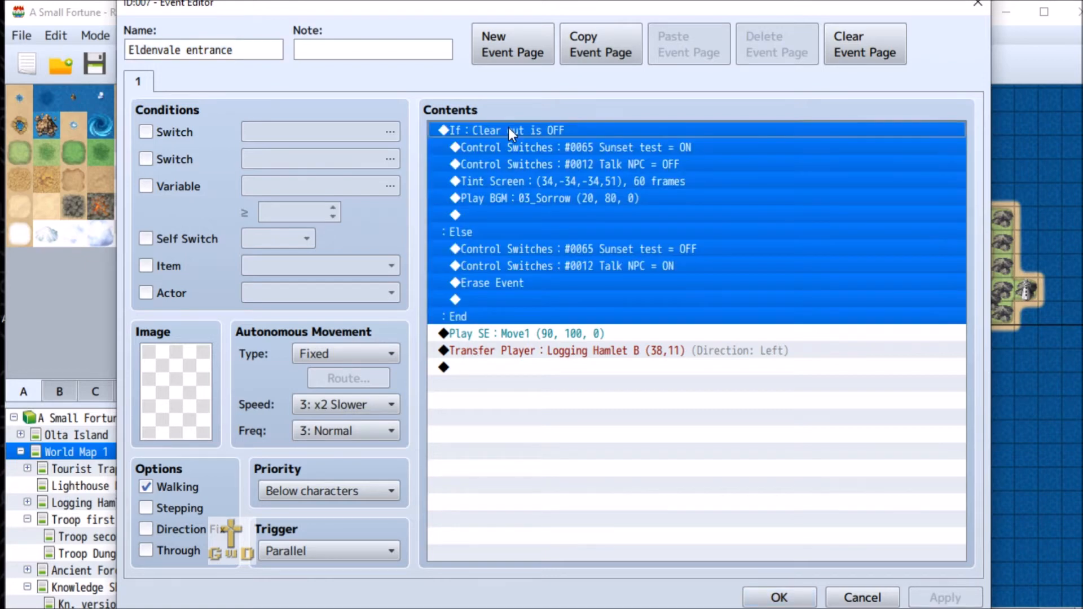
right_click(509, 127)
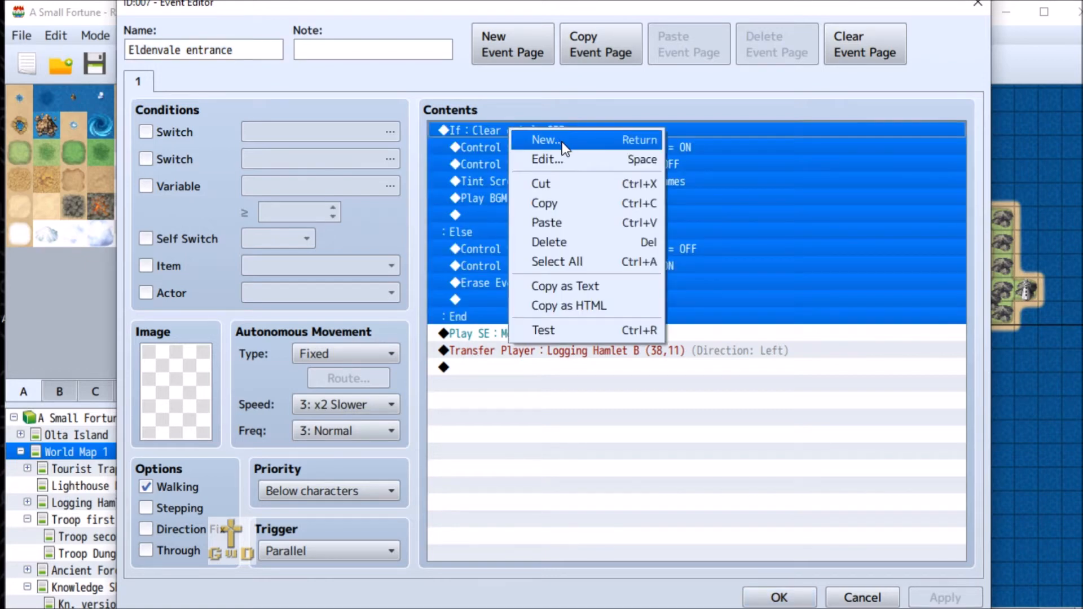
left_click(563, 183)
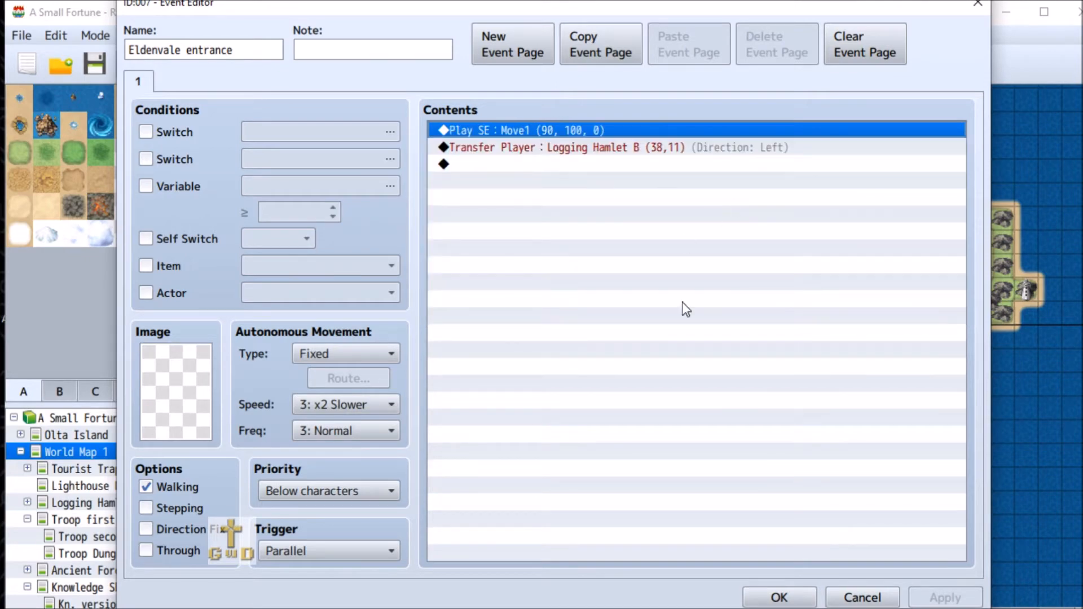
left_click(778, 597)
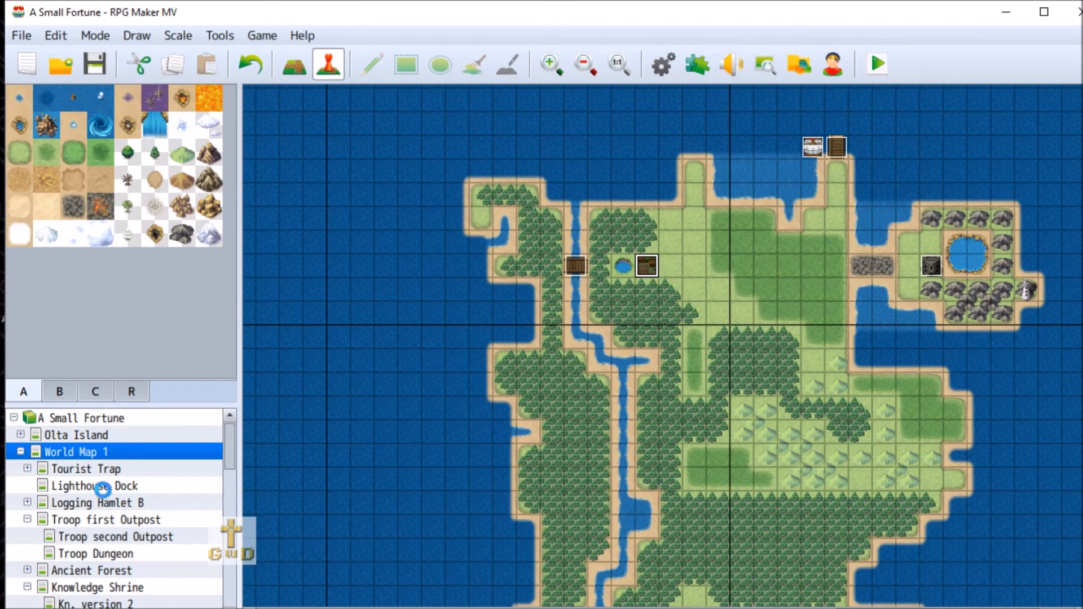
Step: Paste the "Clear out" branch at the end of Logging Hamlet B's sunset test event and move the 2000_Town2 BGM into its Else section
left_click(97, 485)
left_click(105, 503)
scroll(445, 349, "up", 4)
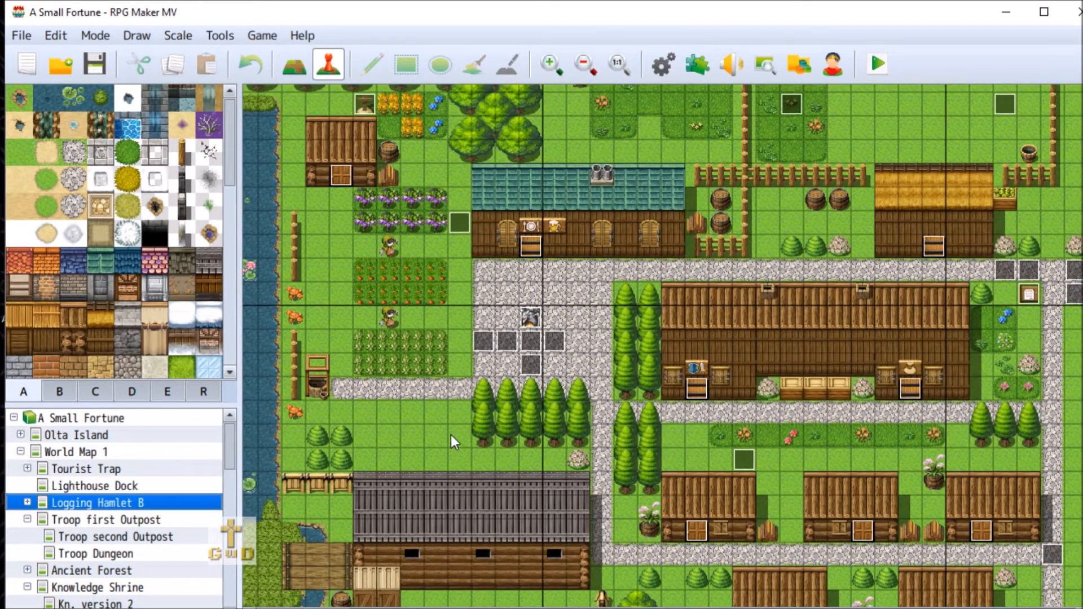
right_click(272, 119)
left_click(305, 127)
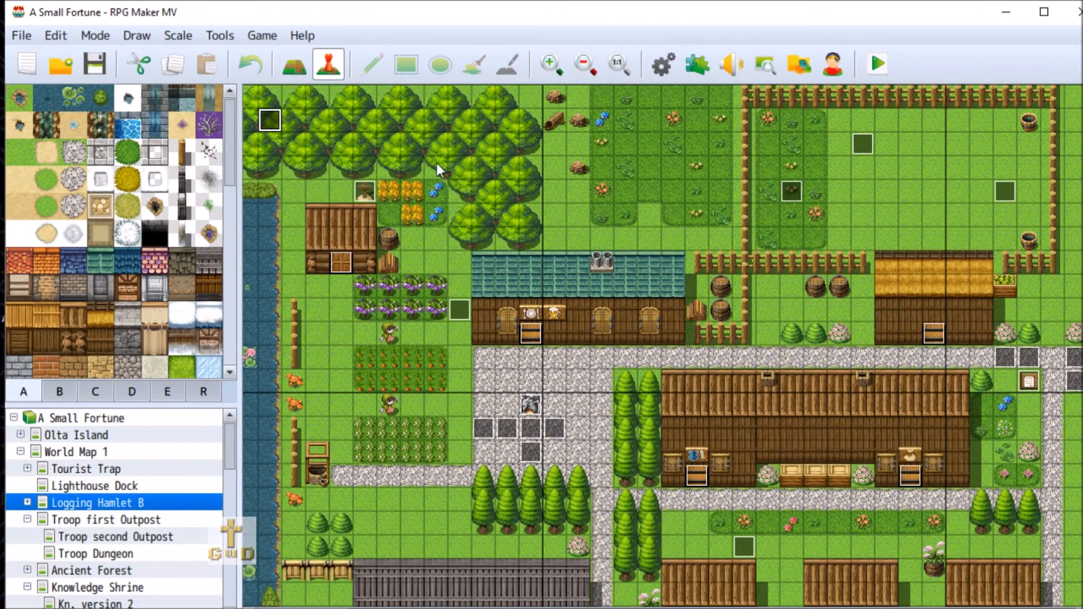
left_click(501, 127)
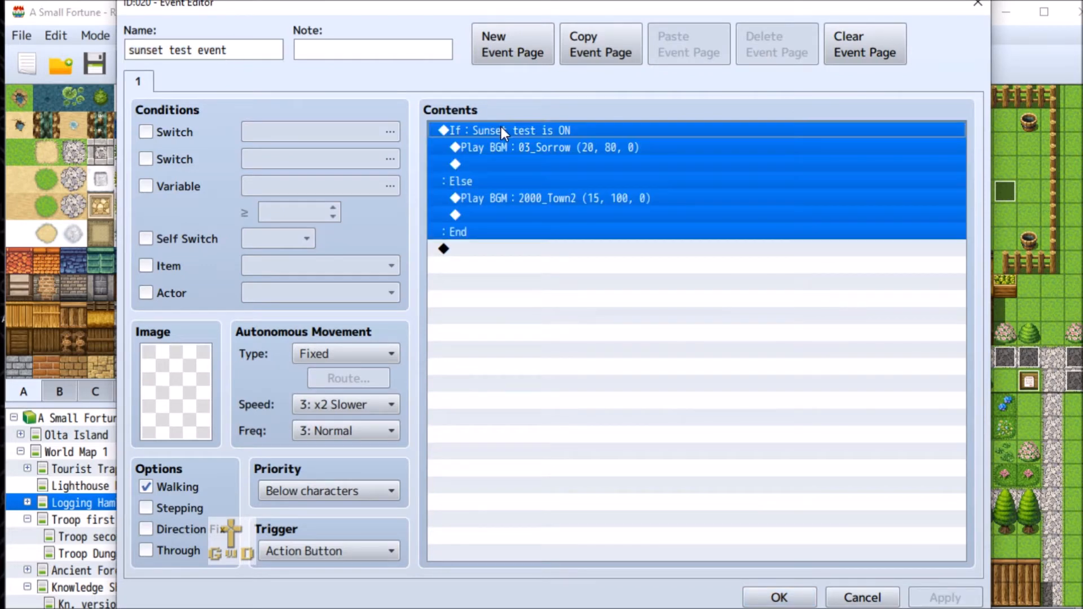
right_click(501, 126)
left_click(474, 253)
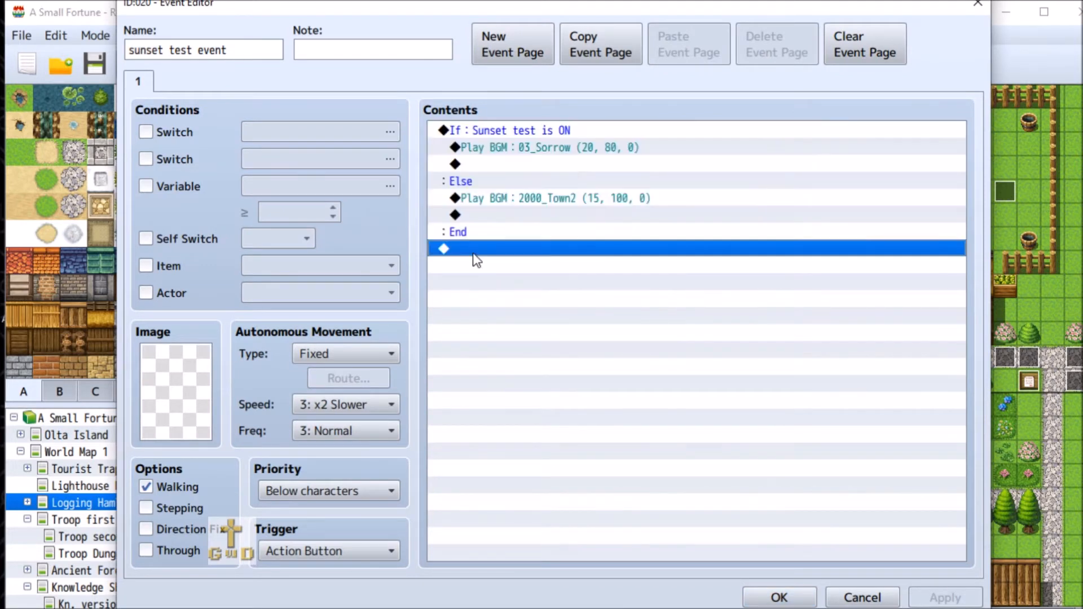
right_click(463, 253)
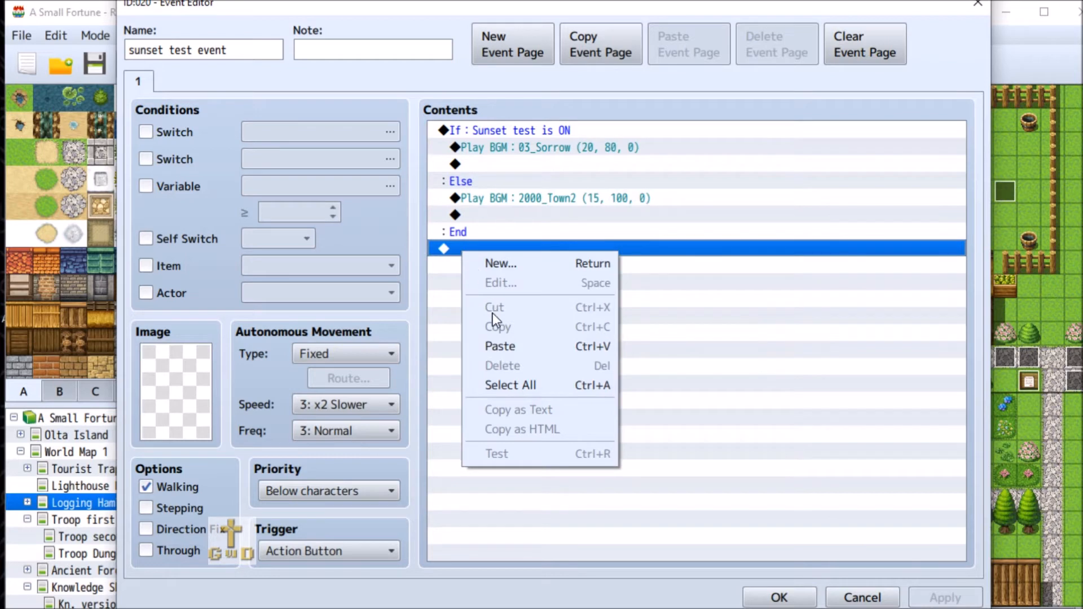
left_click(498, 345)
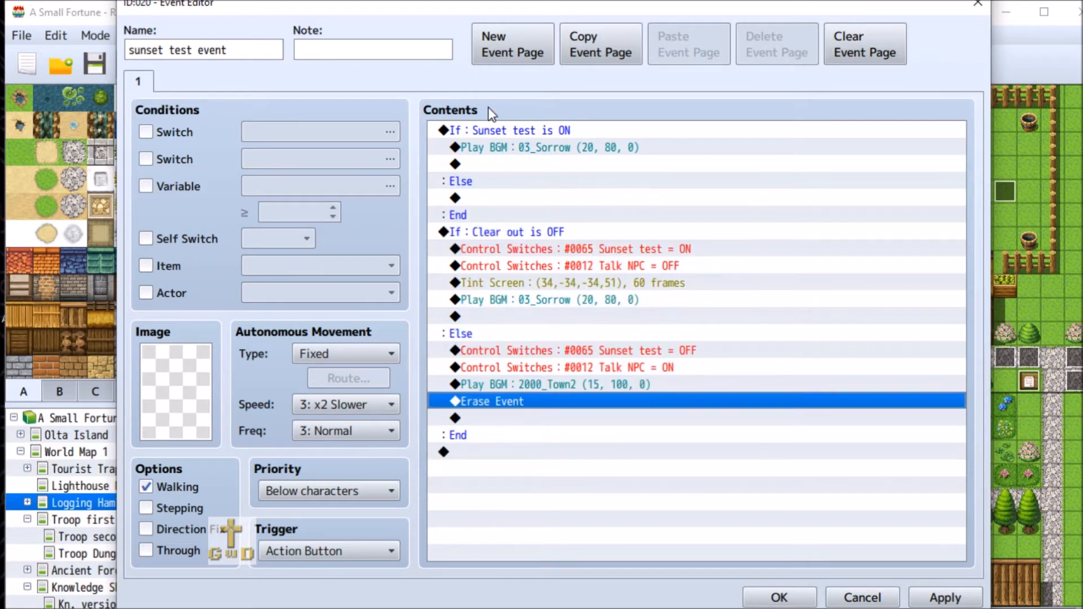
Step: Remove the "Sunset test is ON" conditional branch from the sunset test event and save the event
left_click(496, 133)
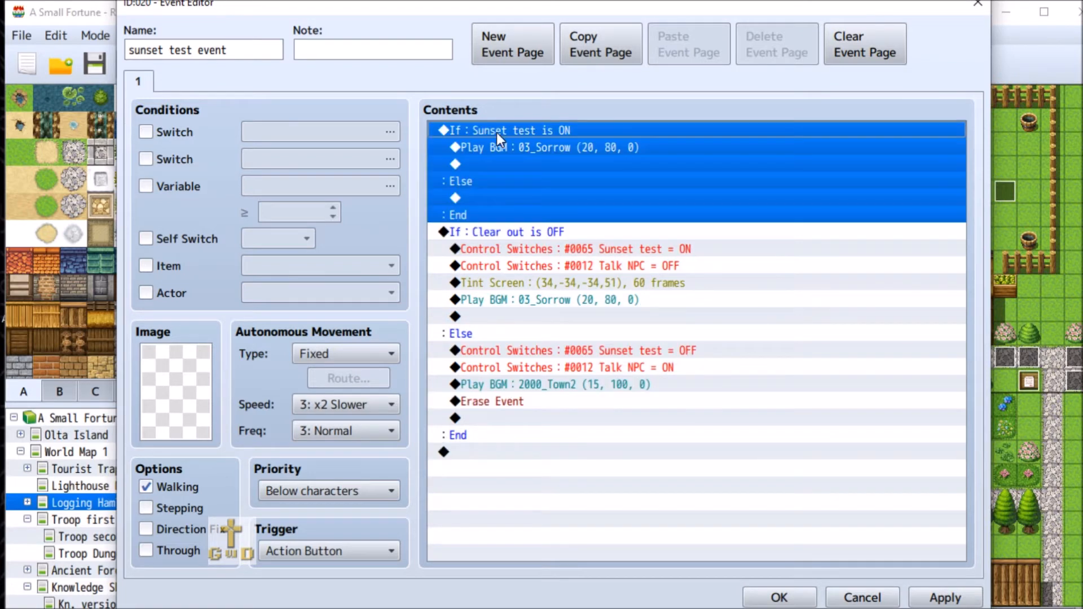
right_click(504, 134)
left_click(631, 189)
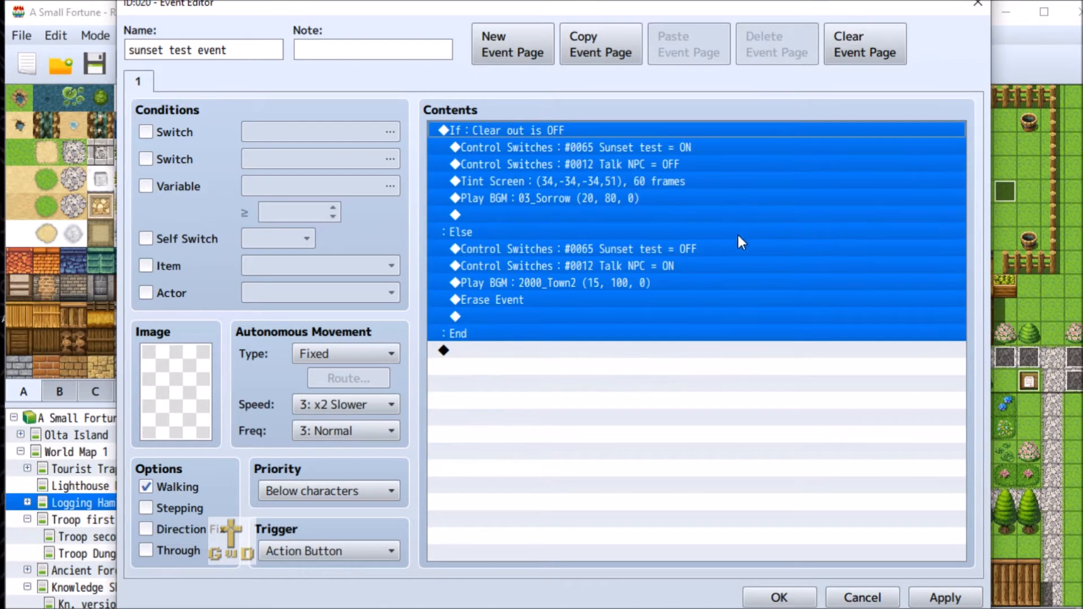
left_click(659, 435)
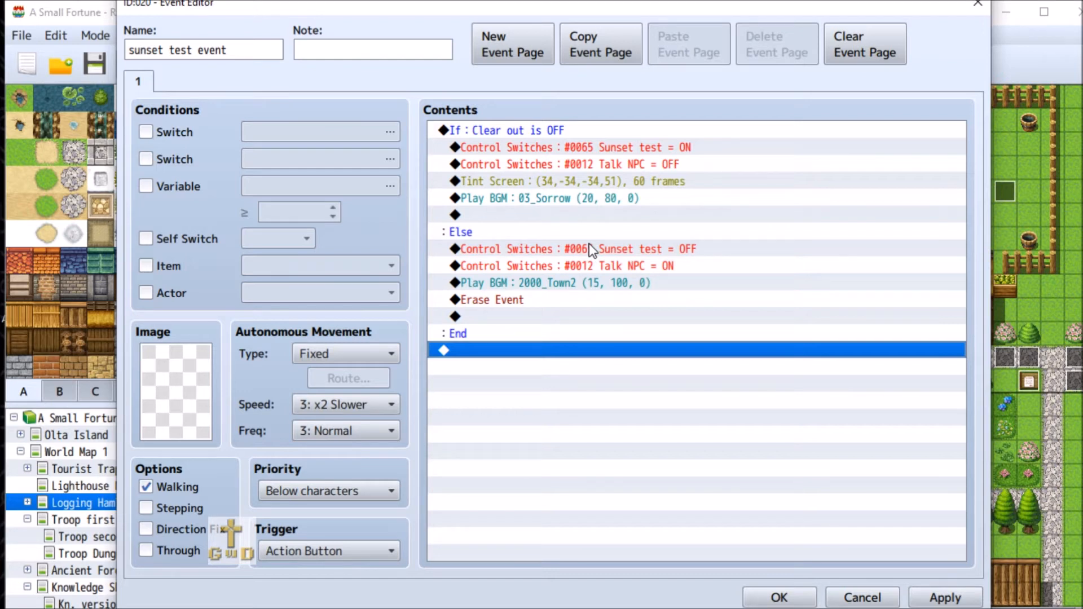
left_click(946, 598)
left_click(779, 597)
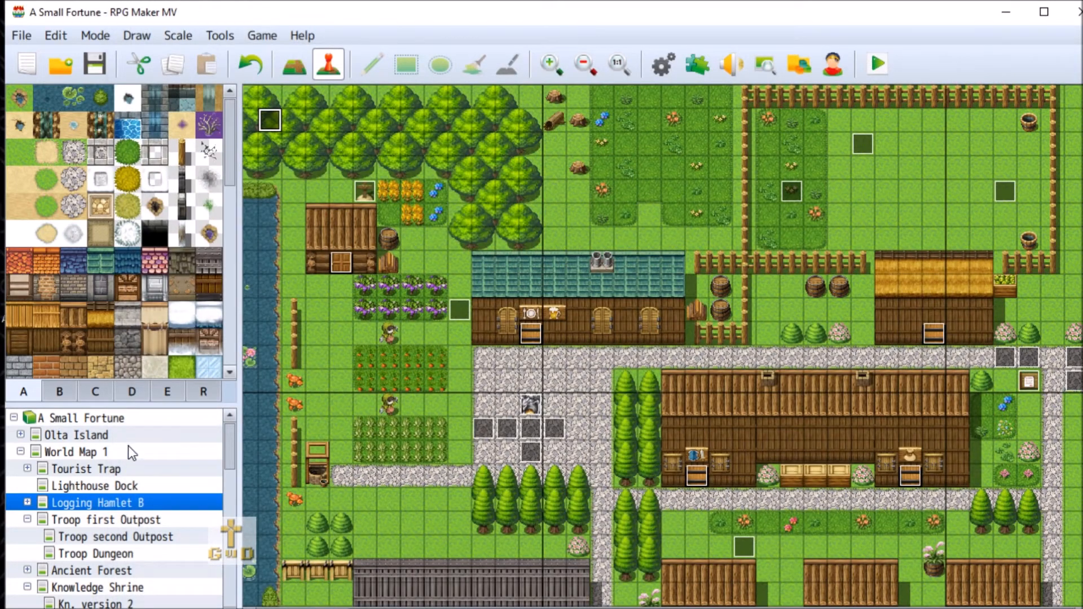
Step: Open World Map 1 and look over the continent between its forests and snowy mountains
left_click(192, 451)
scroll(663, 346, "down", 5)
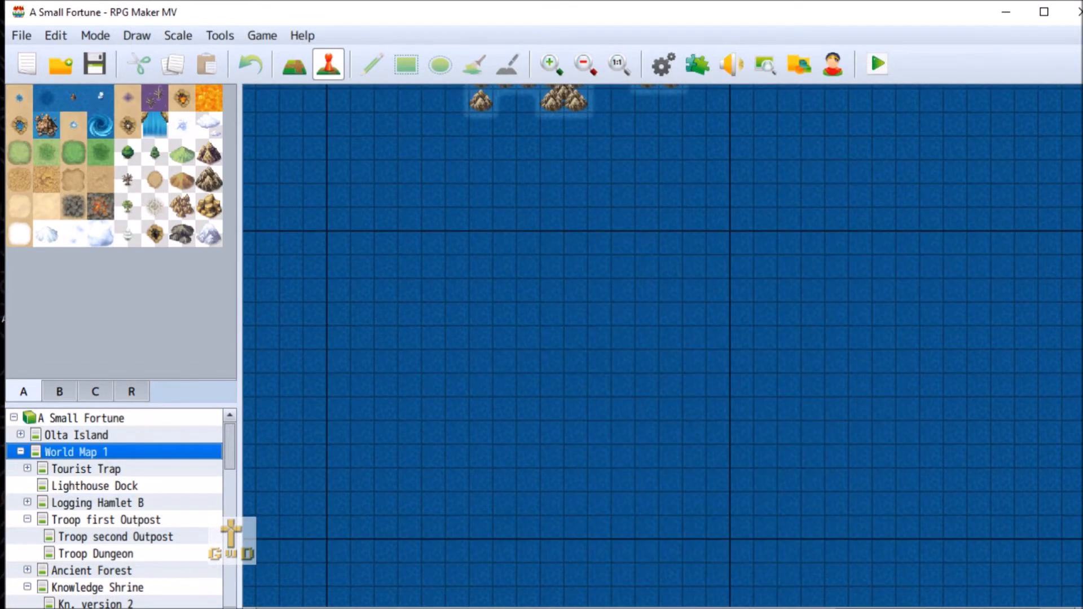
left_click_drag(1082, 361, 1082, 501)
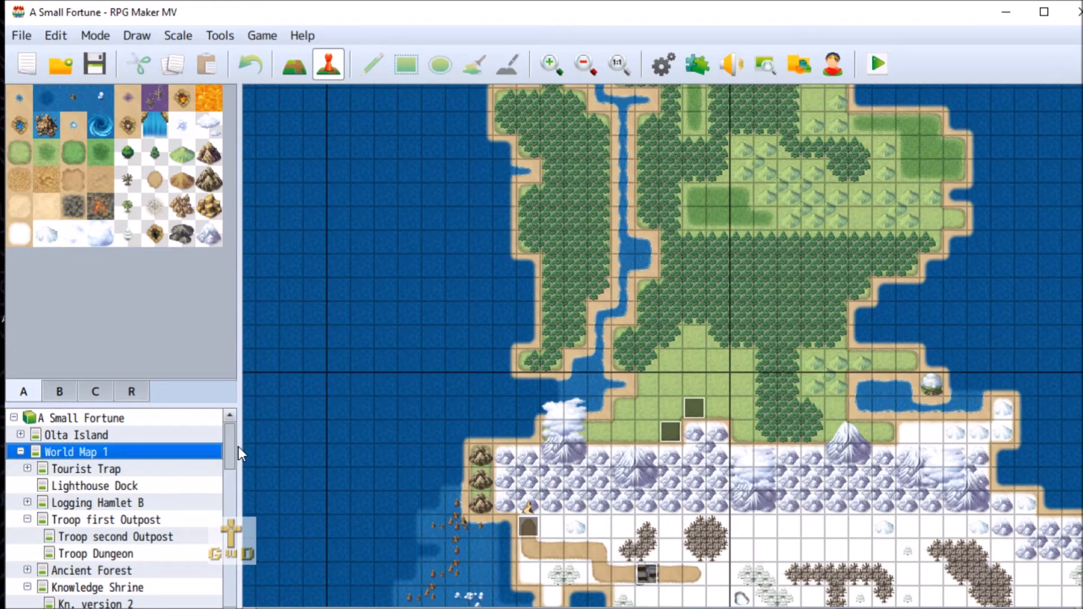
Step: Open the Mountain Pass map and inspect its "Transfer out Mountain end" event without changing it
left_click_drag(230, 445, 258, 581)
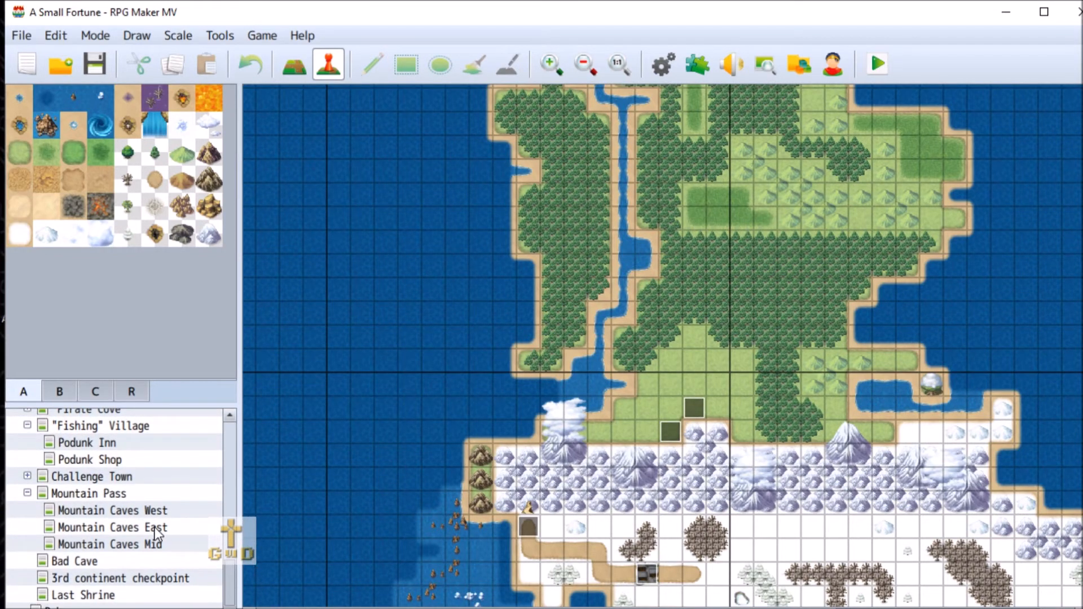
left_click(149, 494)
right_click(1075, 572)
left_click(1010, 424)
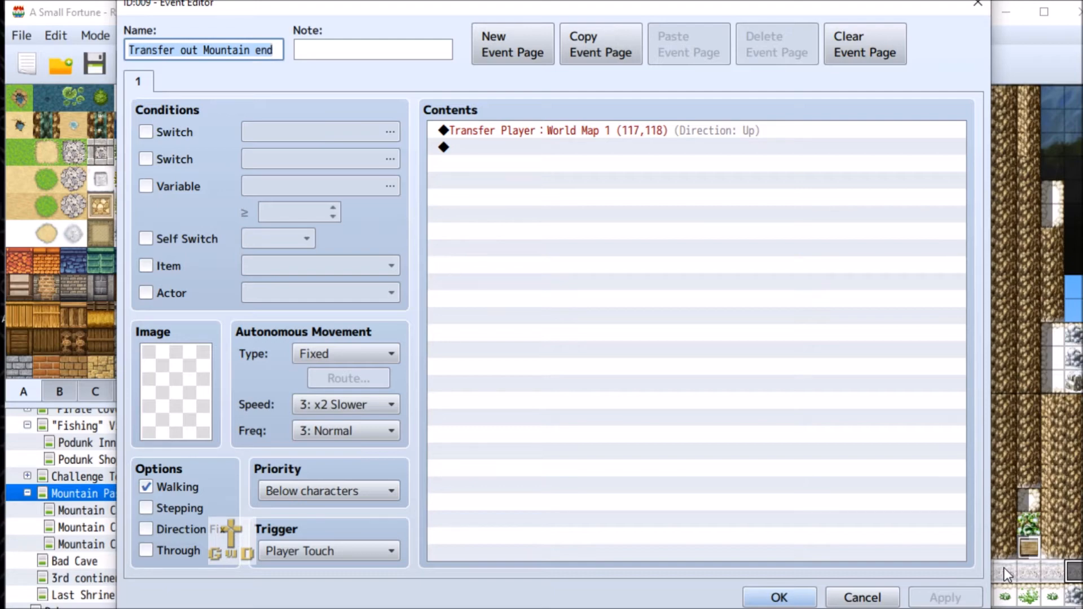
left_click(881, 592)
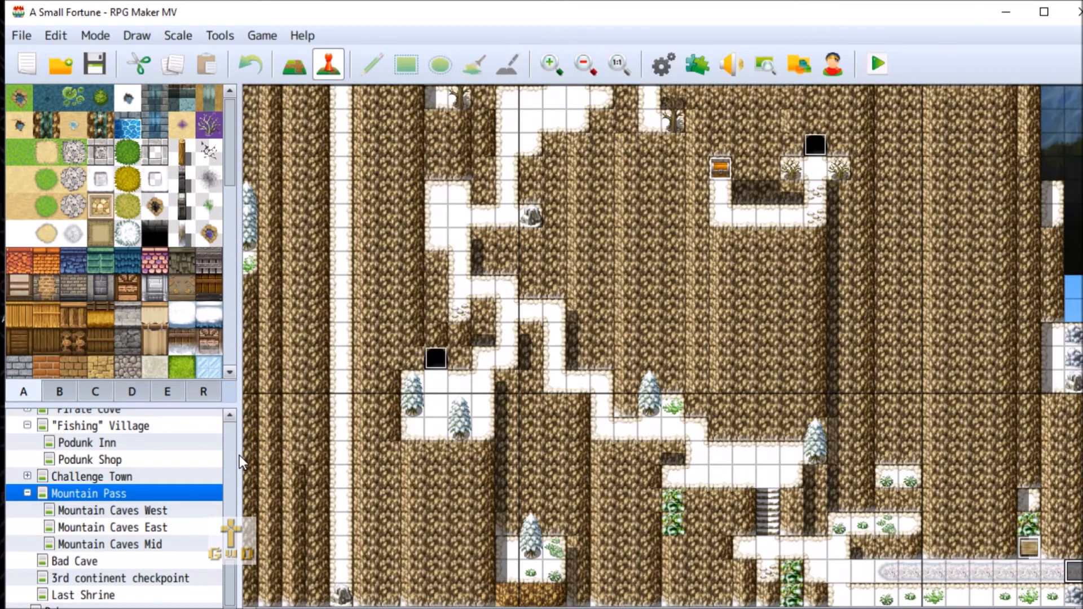
Step: Return to World Map 1 and look over the continent from its northern coast down to the snowy mountains
scroll(151, 486, "up", 7)
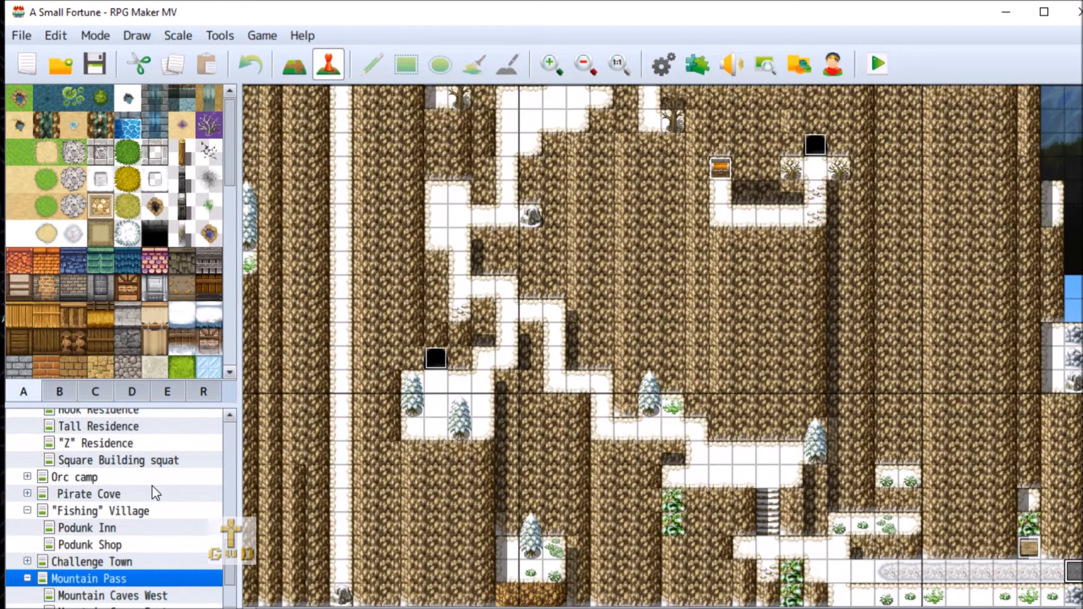
scroll(152, 486, "up", 7)
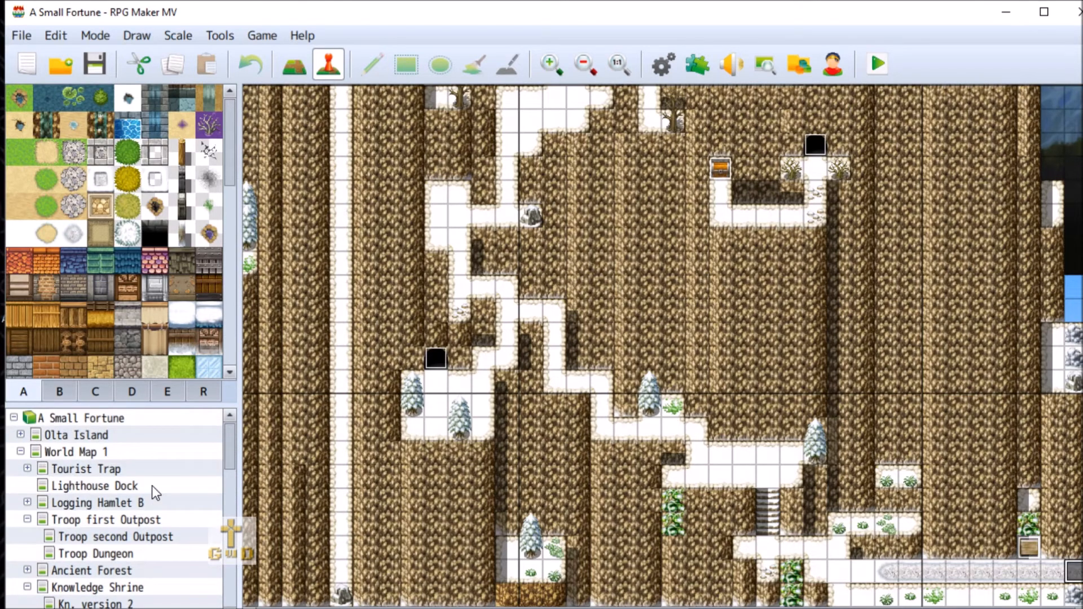
left_click(141, 451)
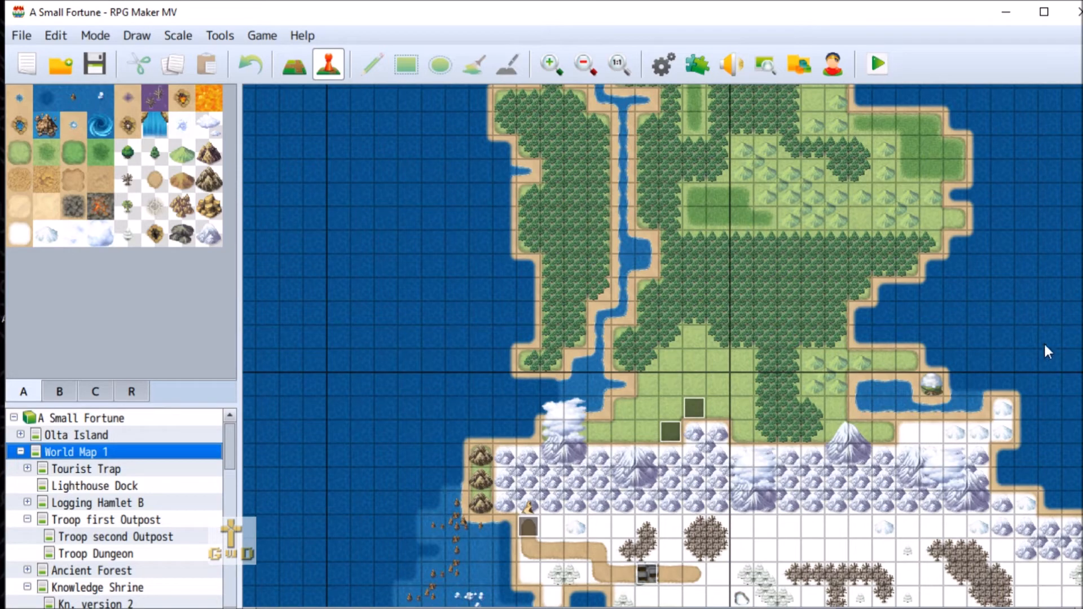
scroll(662, 346, "up", 6)
scroll(663, 346, "down", 3)
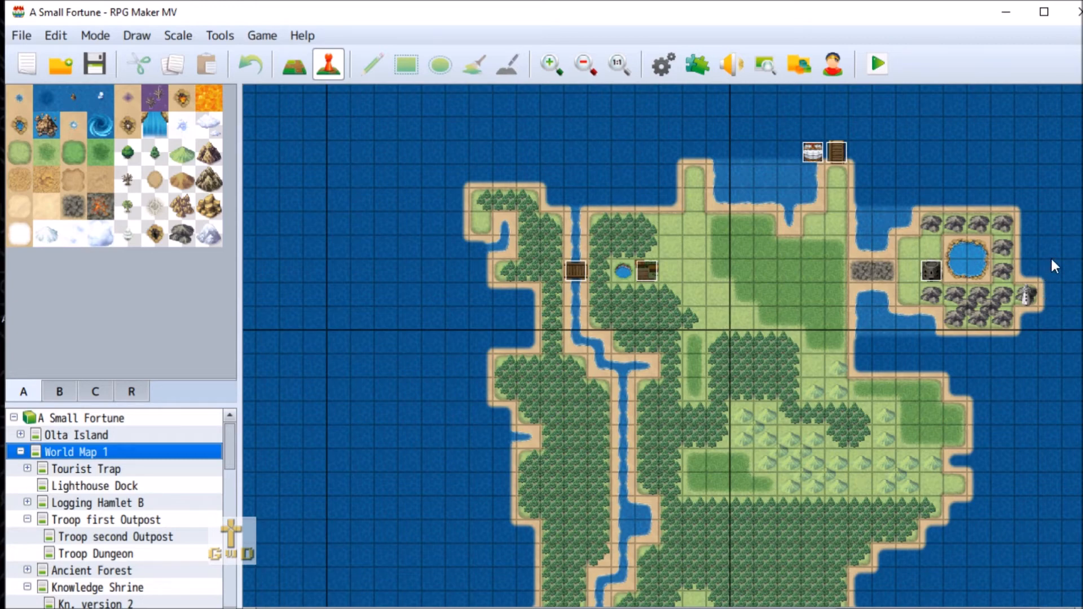
scroll(663, 346, "down", 6)
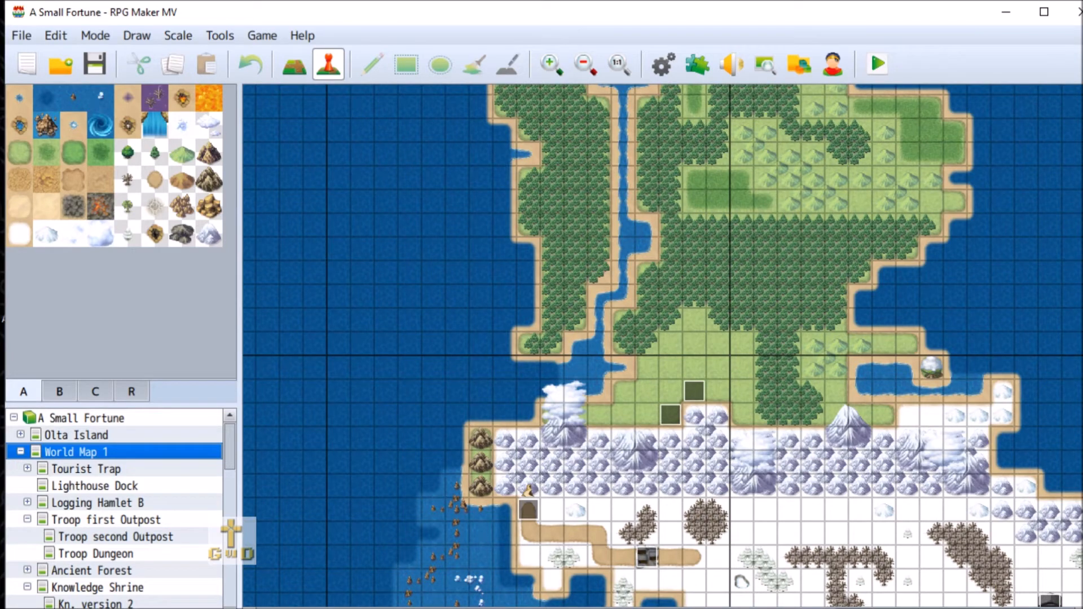
scroll(662, 345, "up", 8)
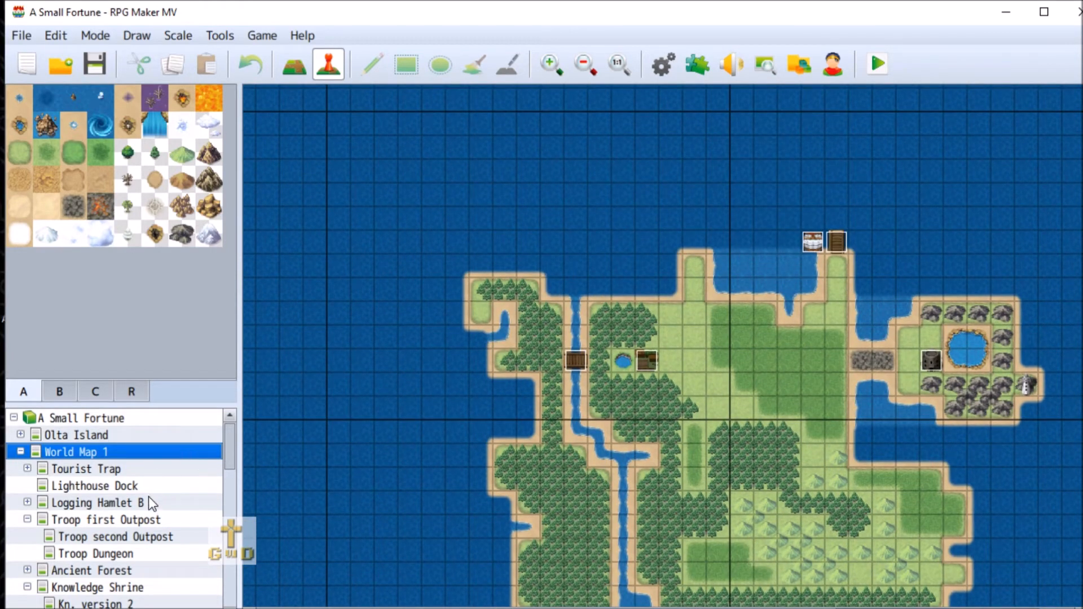
Step: Open the Troop second Outpost map and review event pages 1 to 4 of the Outpost Commander
left_click(154, 537)
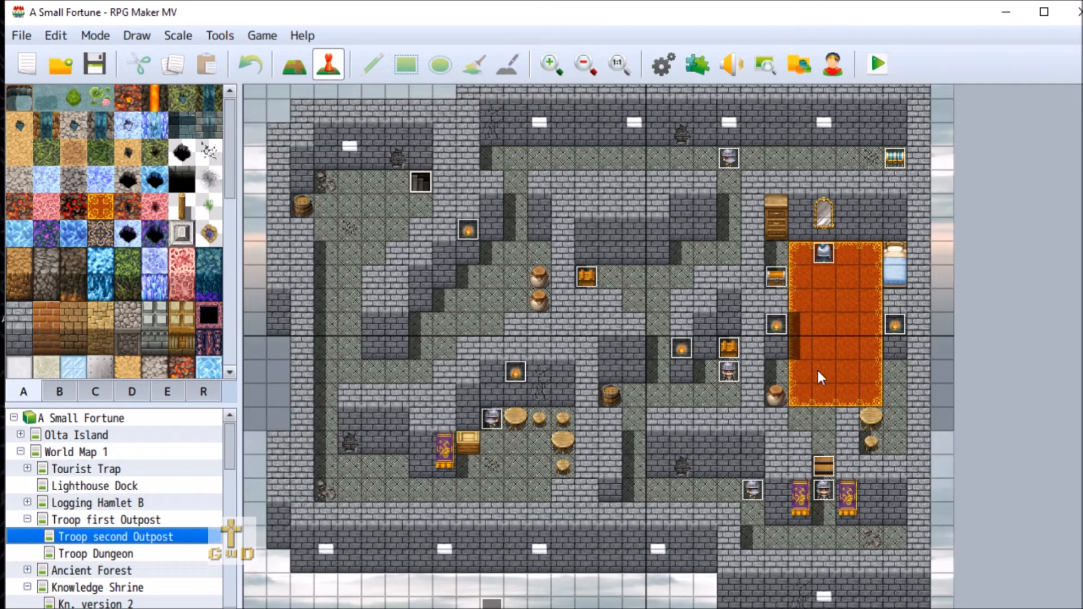
right_click(822, 262)
left_click(884, 277)
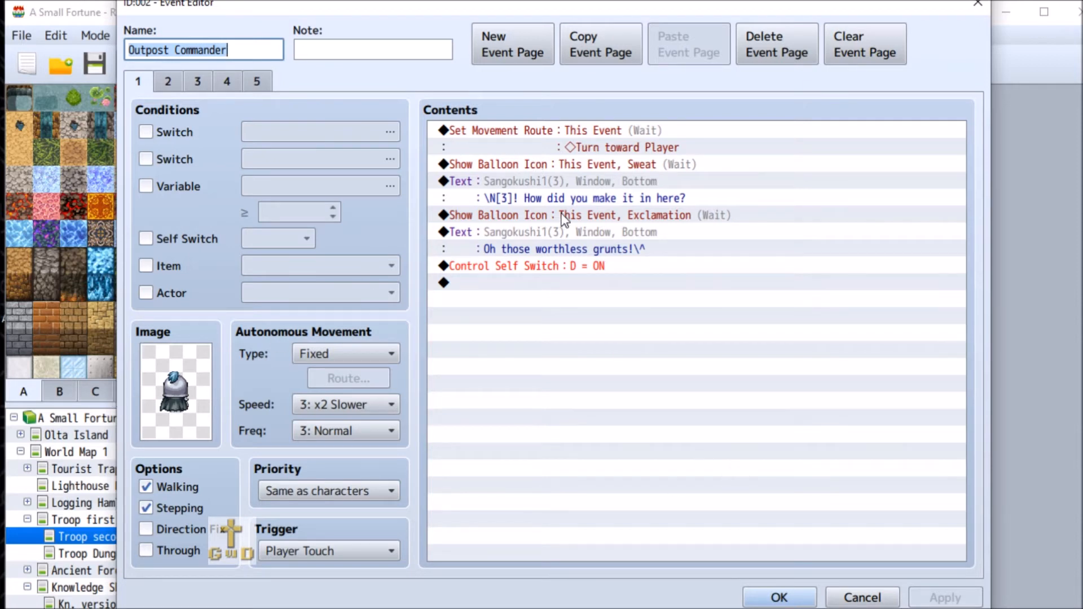
left_click(167, 81)
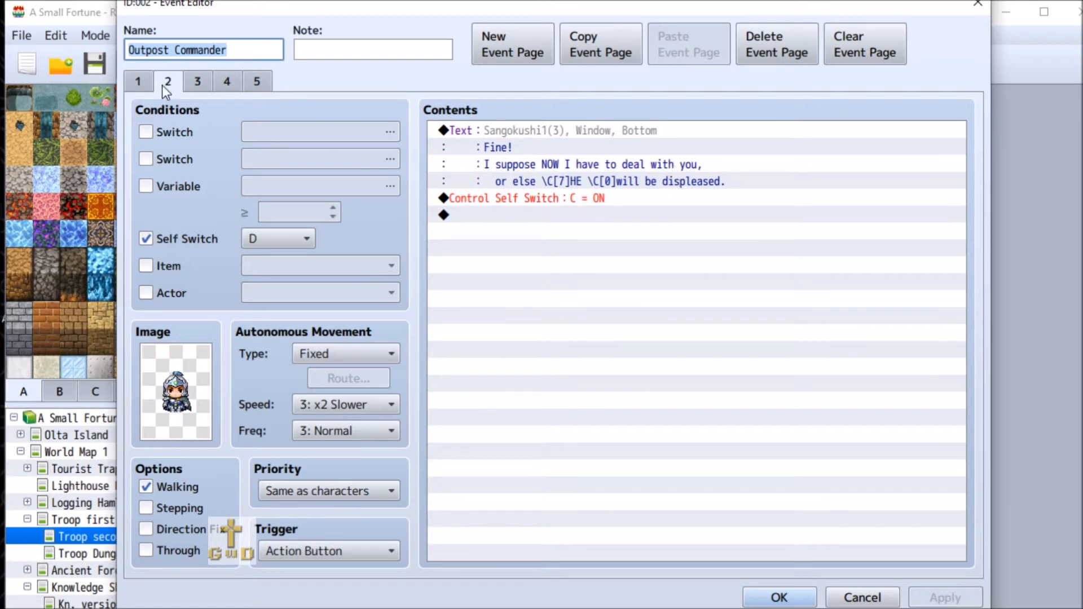
left_click(198, 82)
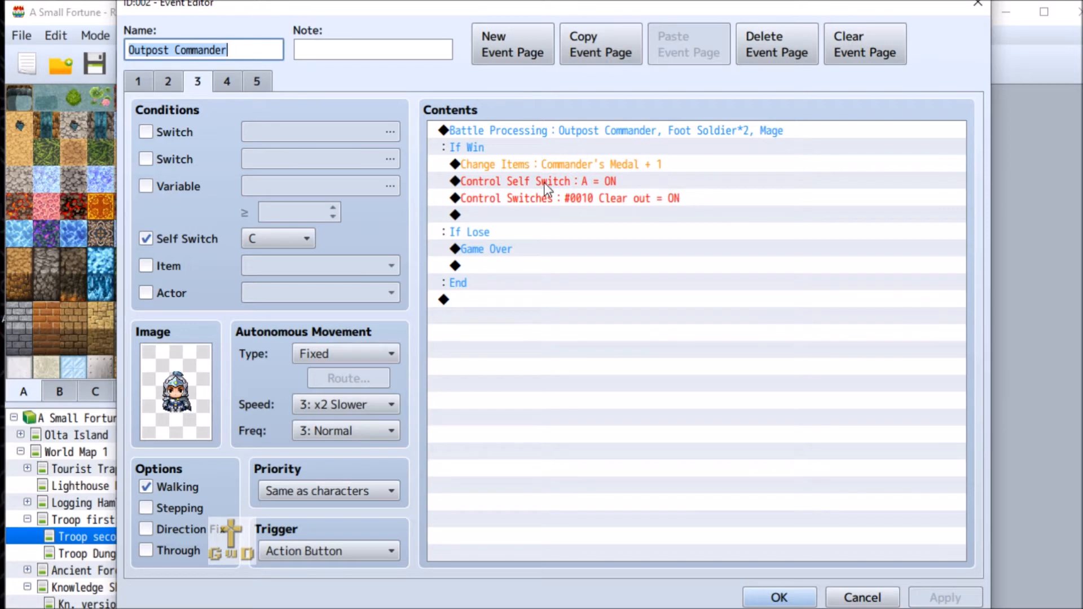
left_click(228, 80)
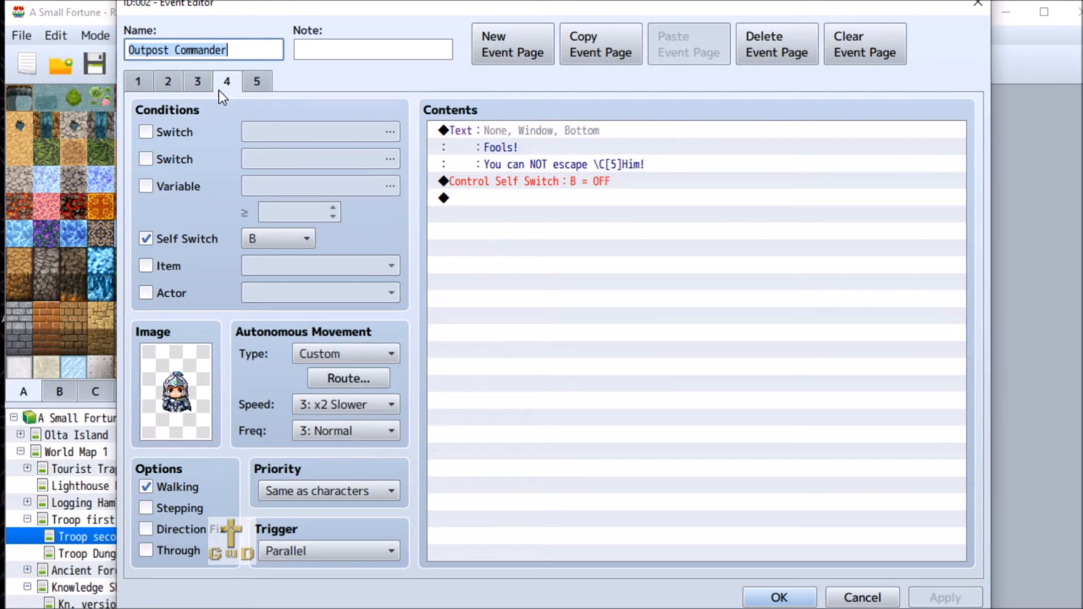
left_click(198, 81)
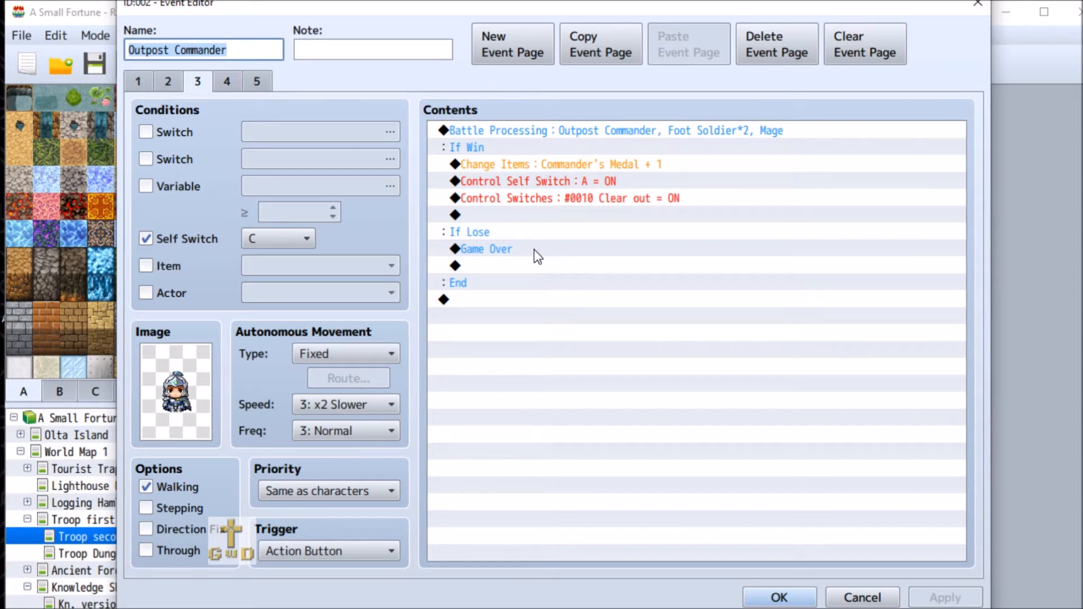
Step: On page 3 of the Outpost Commander, cut Game Over from the lose branch and put the Clear out switch before Self Switch A
right_click(515, 248)
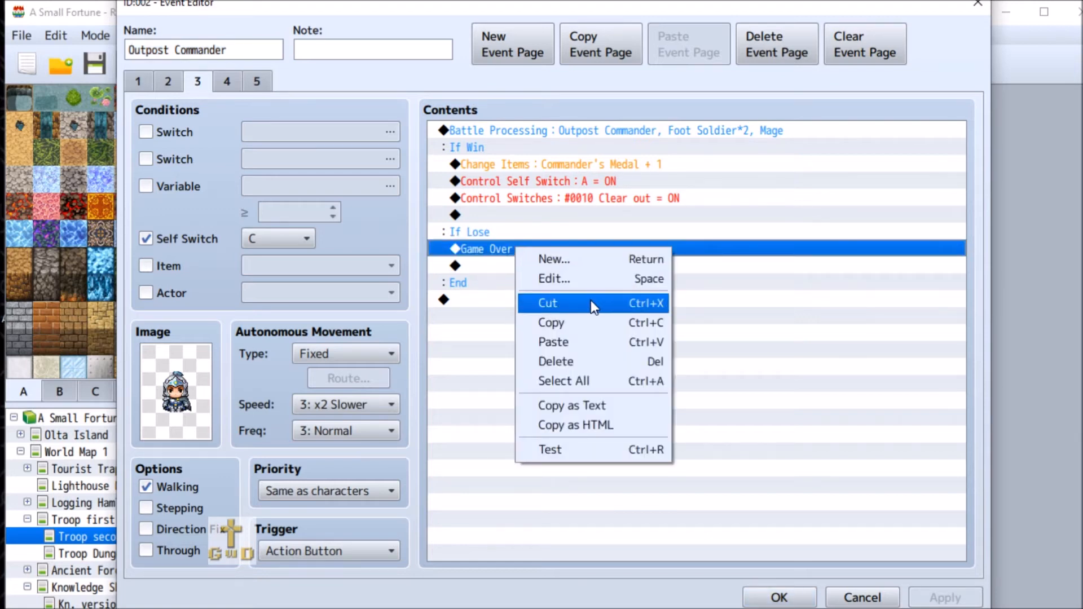
left_click(602, 303)
left_click(226, 81)
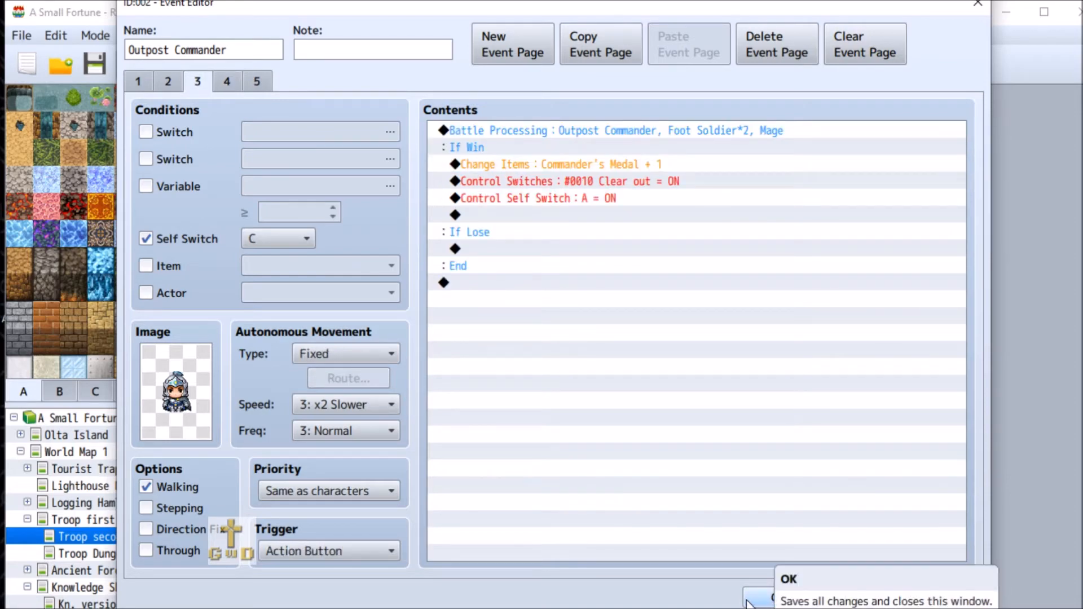
left_click(749, 601)
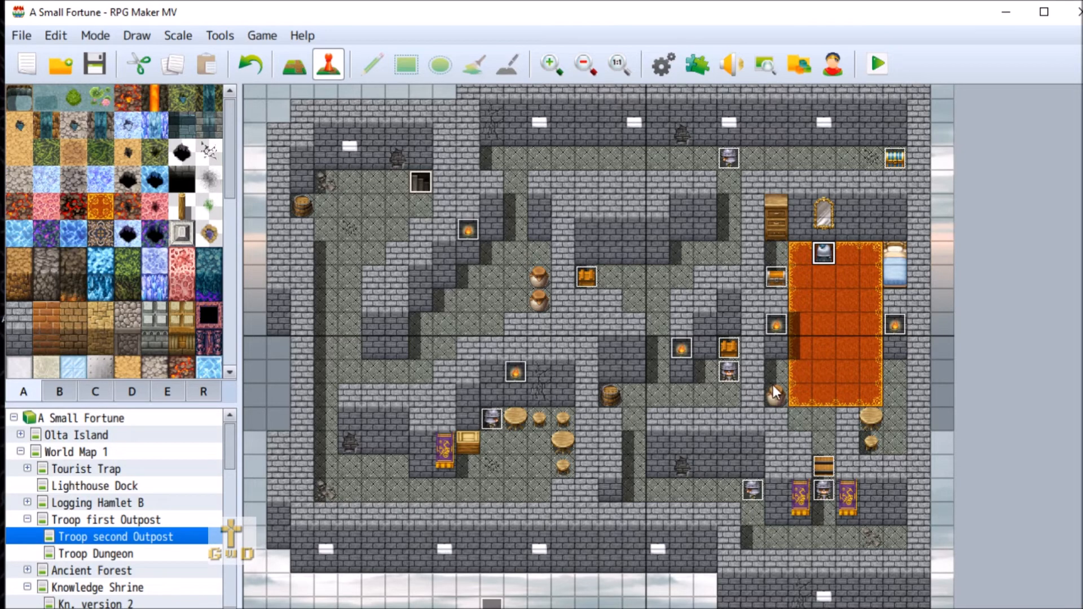
Step: Delete the event in the forest at the northwest corner of the Logging Hamlet B map and save the project
left_click(115, 454)
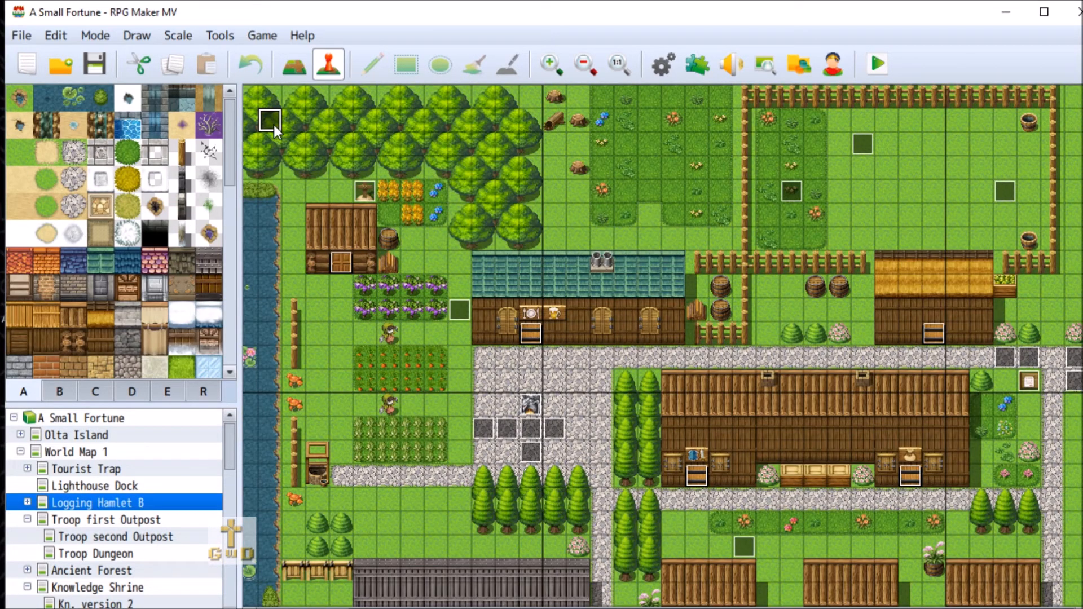
right_click(273, 125)
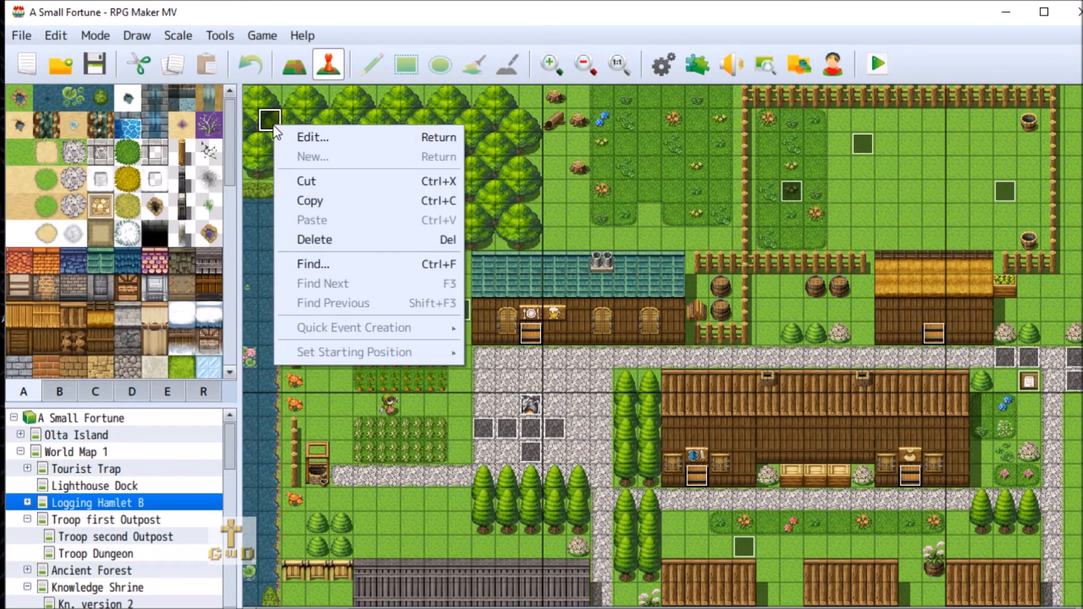
left_click(338, 237)
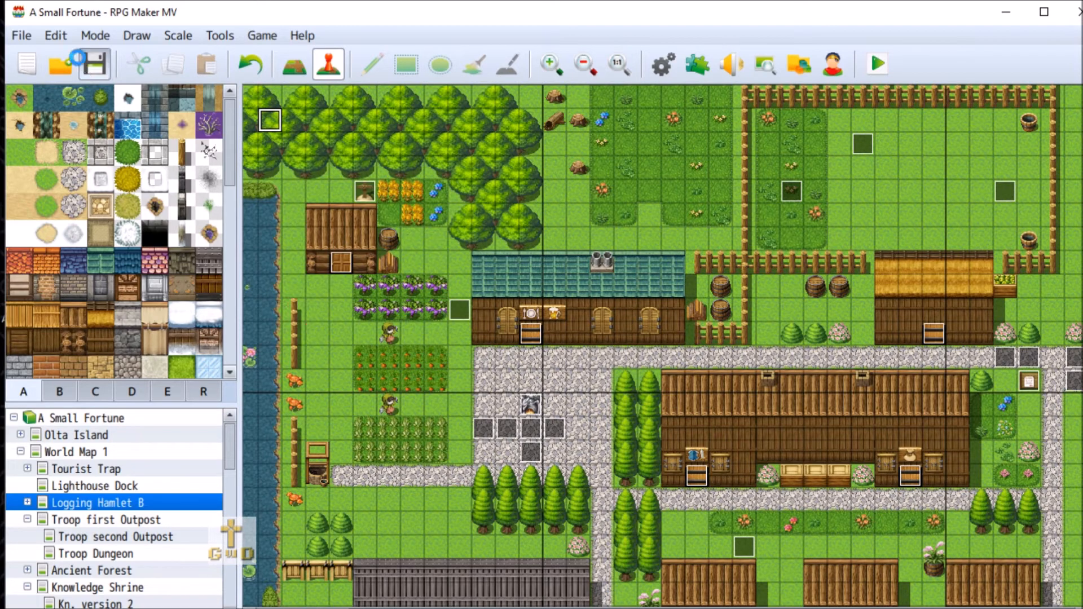
Step: Start a playtest of the project and continue the game from save File 1
left_click(162, 421)
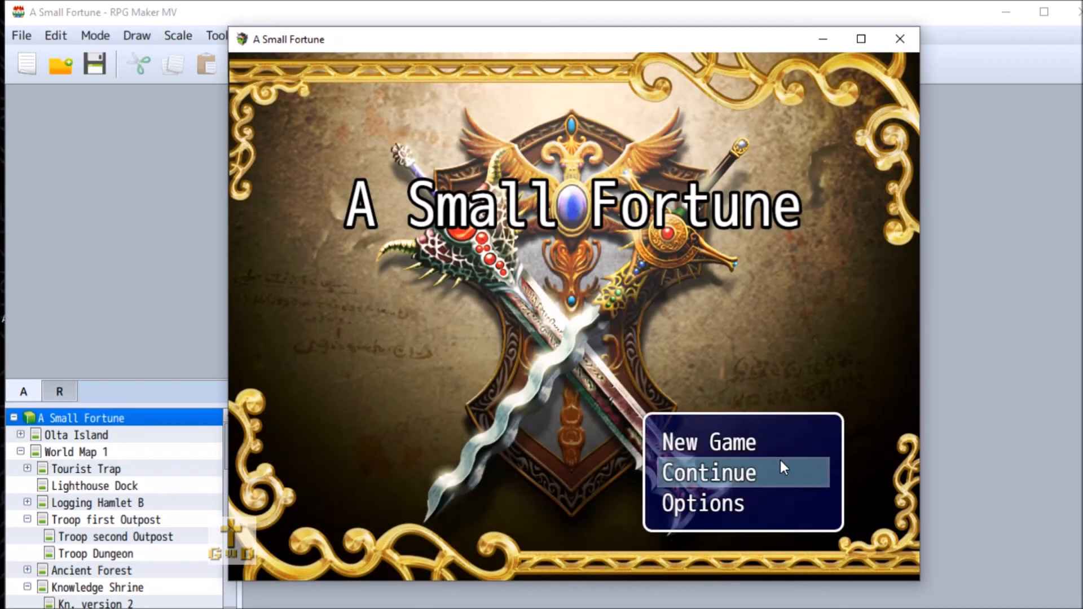
left_click(780, 461)
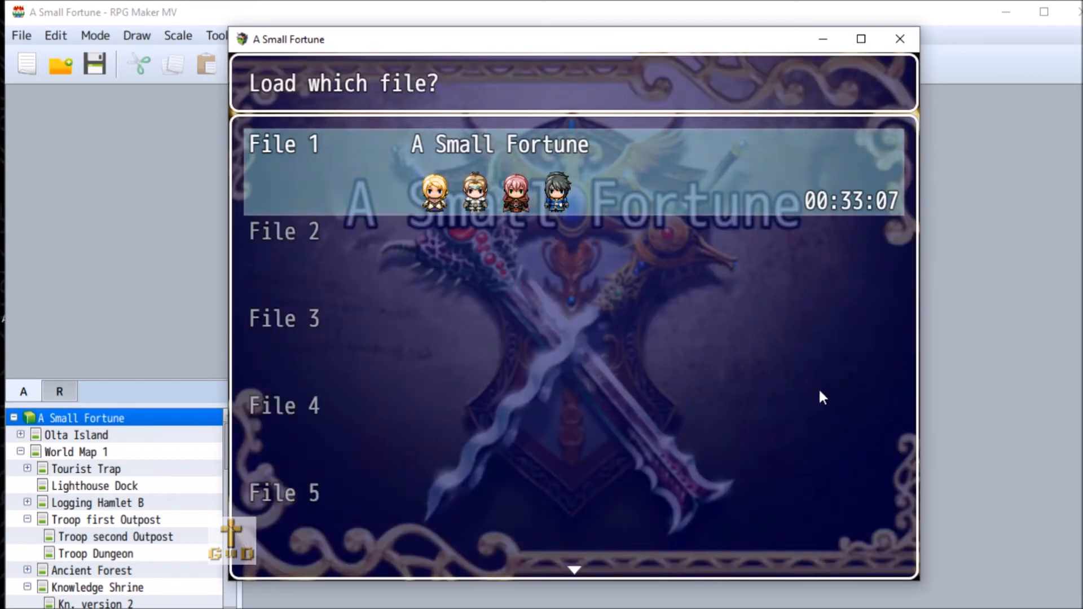
left_click(696, 186)
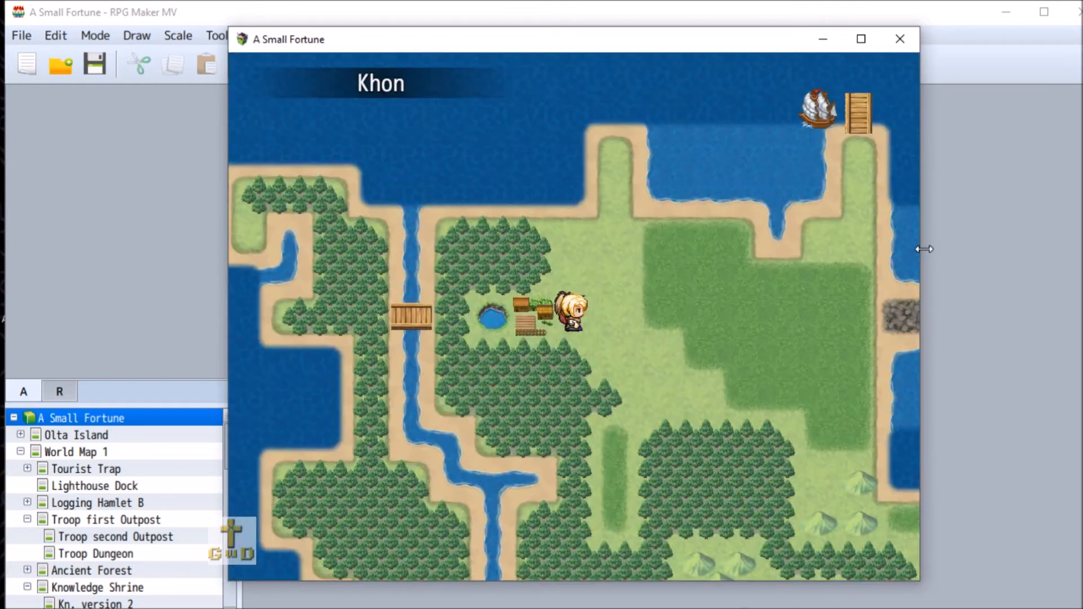
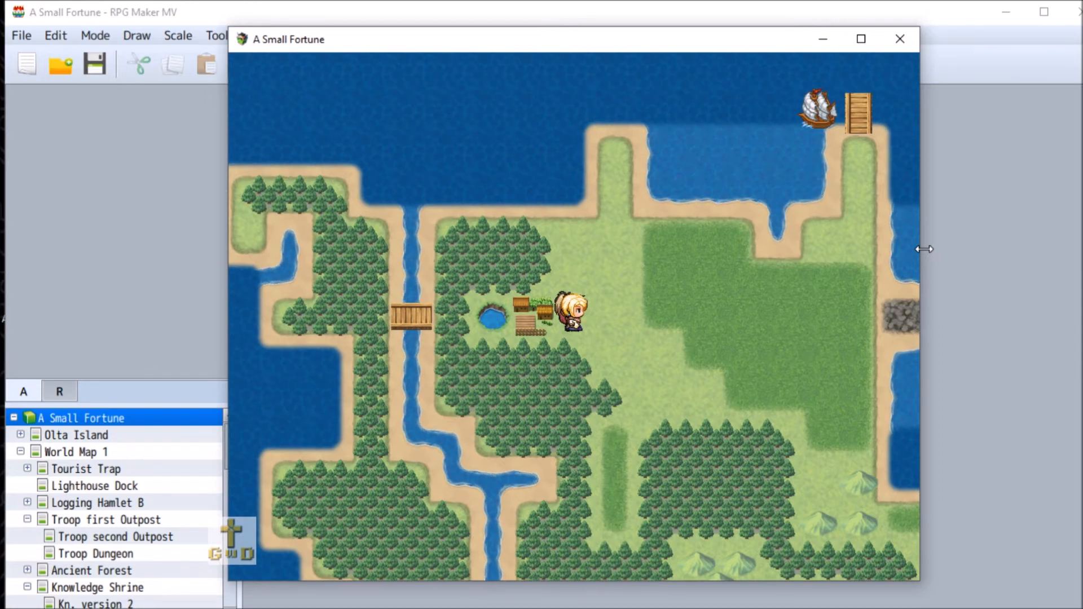
Step: Enter Eldenvale from the Khon world map and walk back out to test the village transfers
left_click(539, 318)
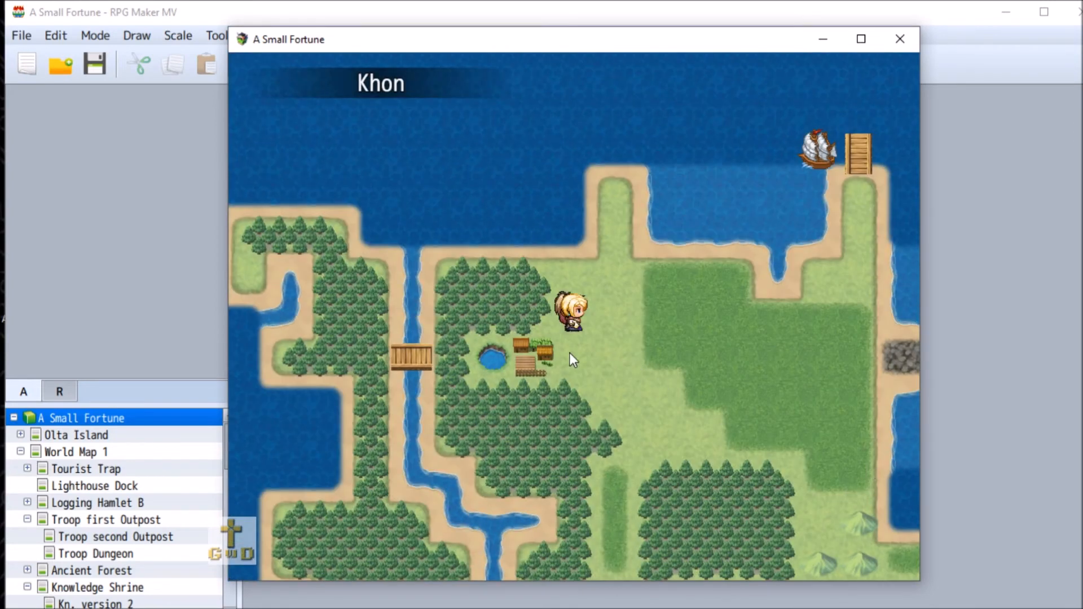
left_click(530, 356)
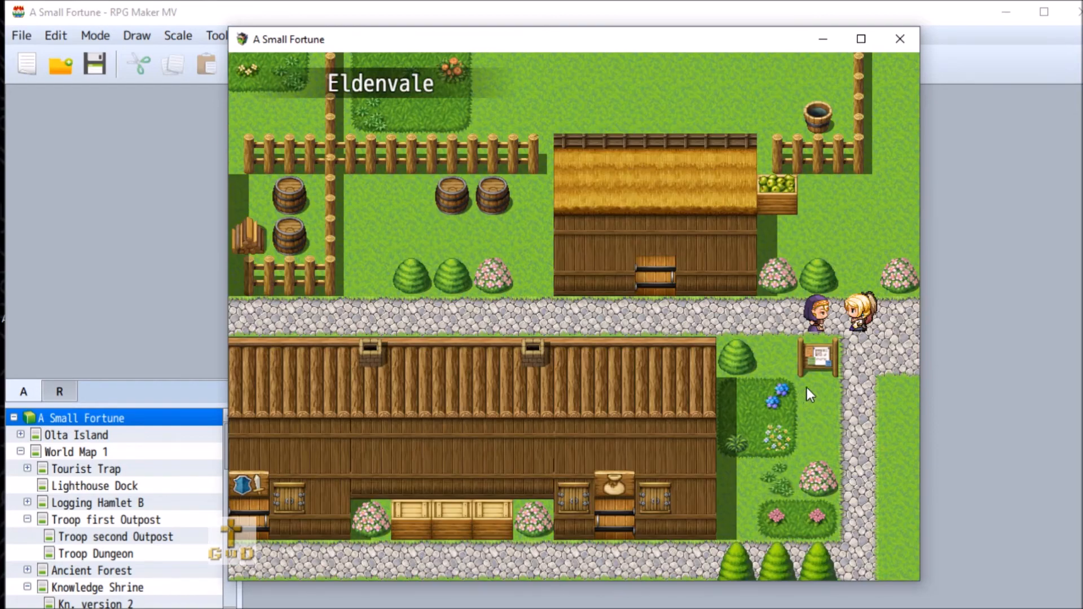
left_click(870, 353)
left_click(893, 302)
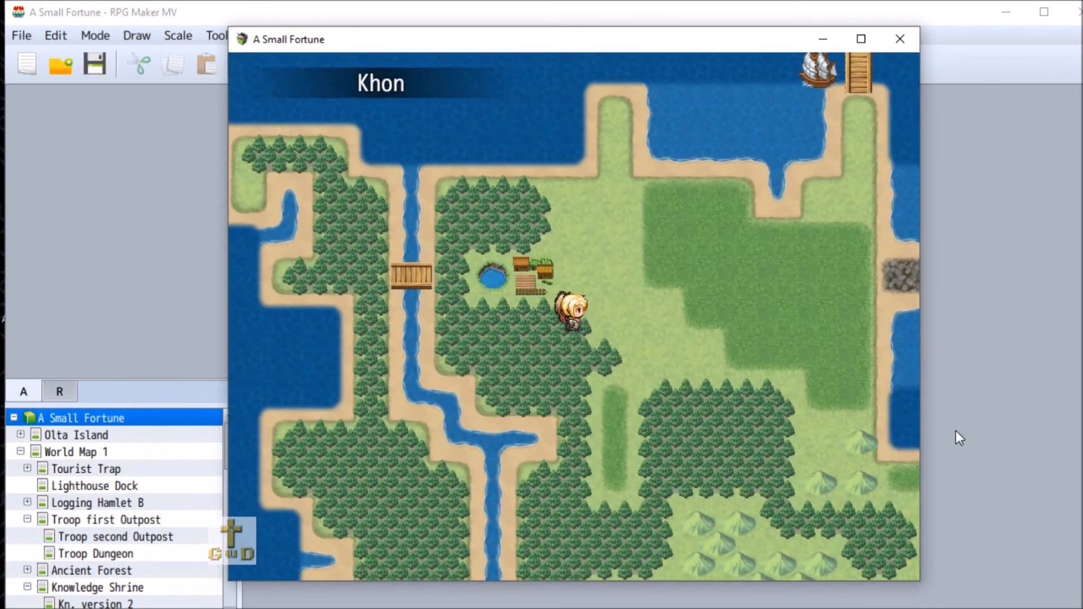
Step: Enter Eldenvale again, talk to the hooded villager beside the notice board, and advance through the whole dialogue
left_click(545, 290)
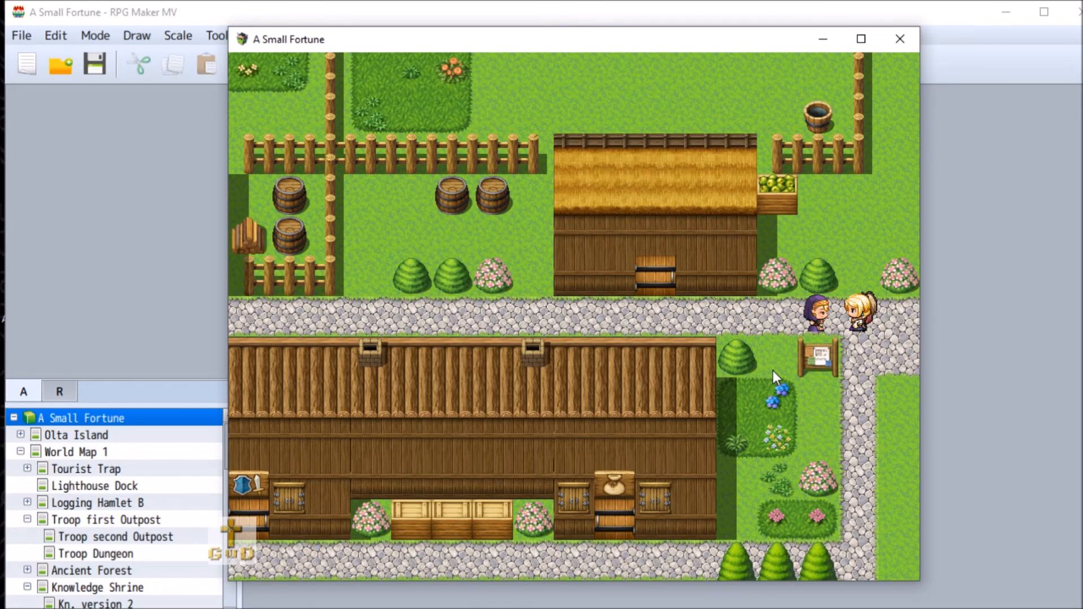
left_click(818, 313)
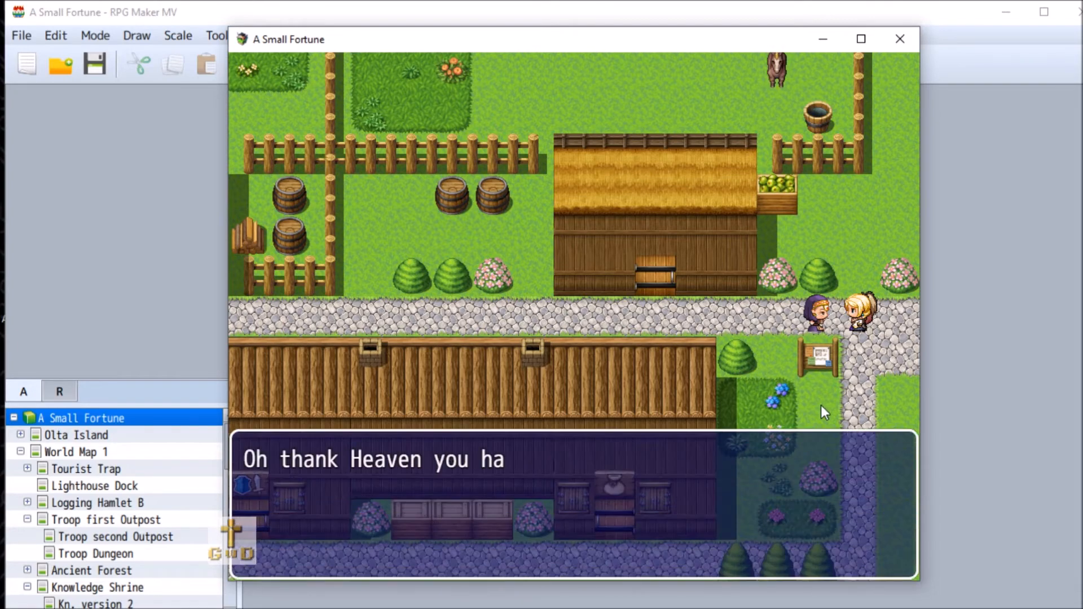
left_click(740, 426)
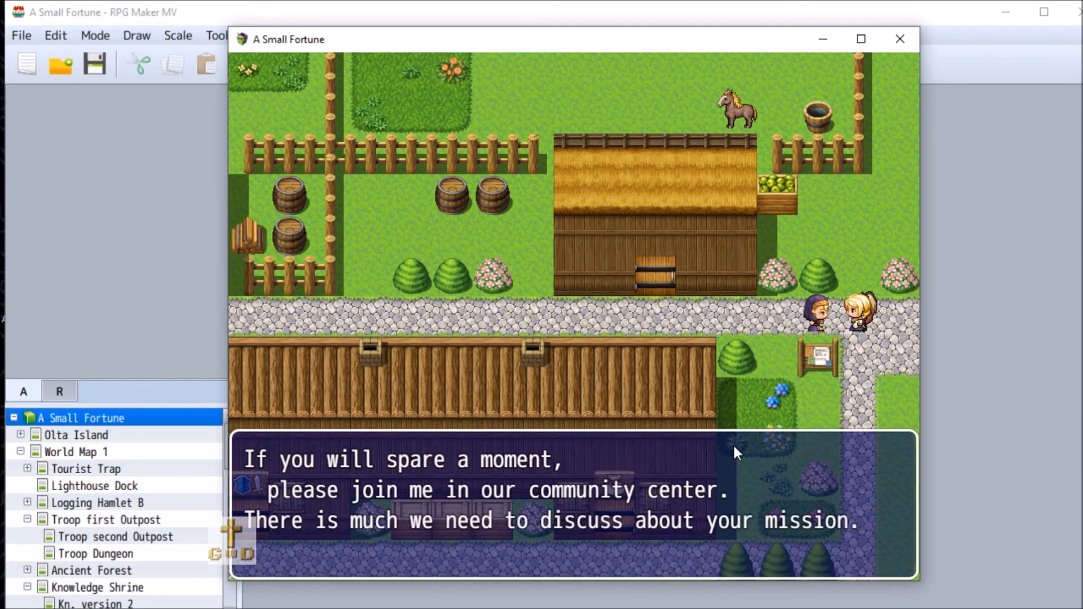
left_click(734, 447)
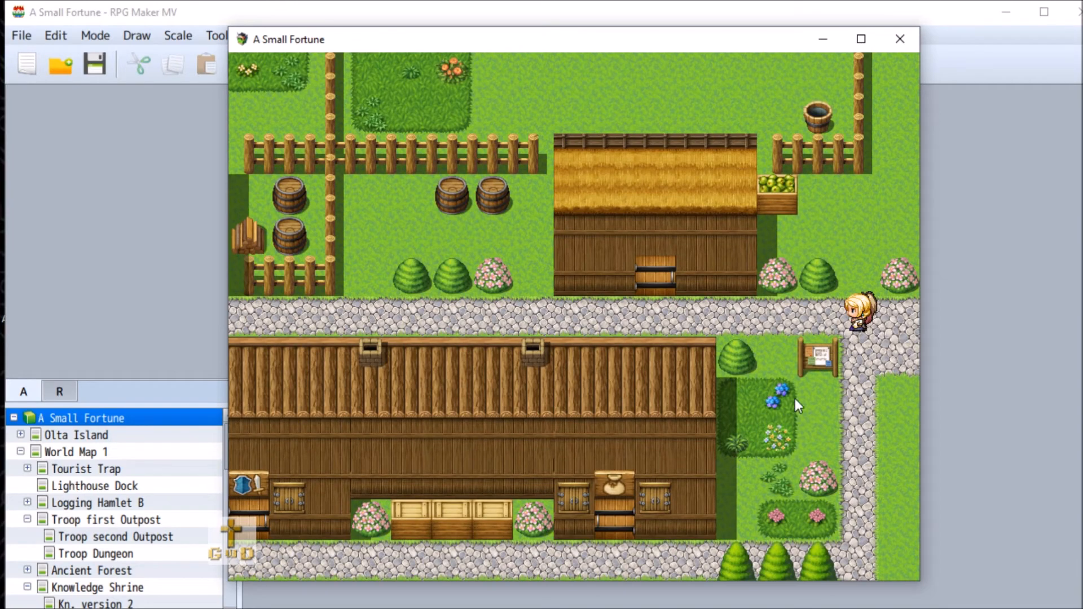
Step: Enter the Eldenvale Stables, walk around the interior near the crates, and leave through the entrance to test both transfers
left_click(654, 313)
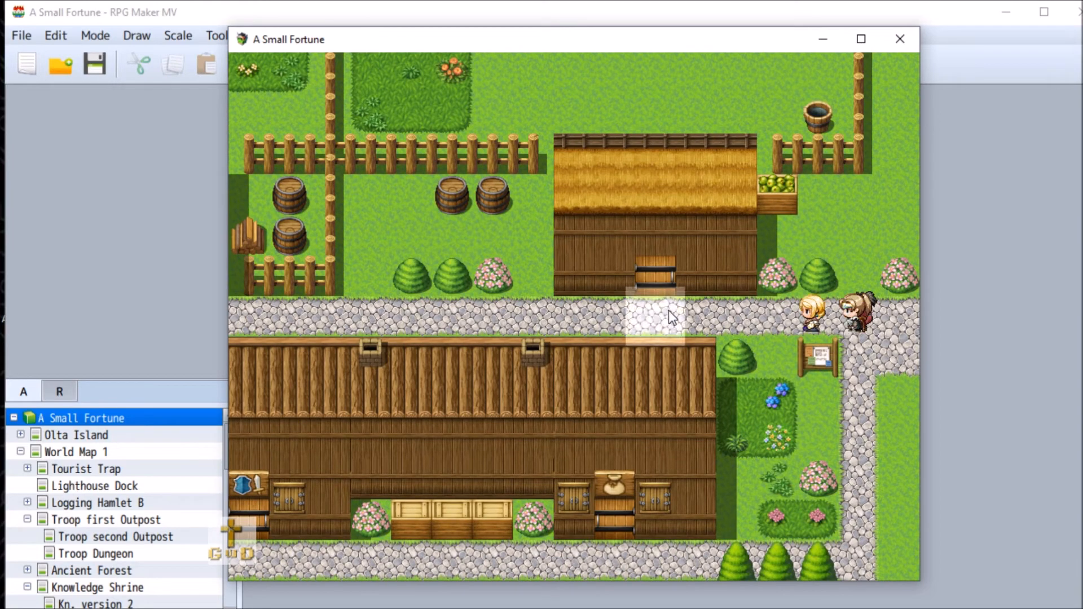
left_click(666, 270)
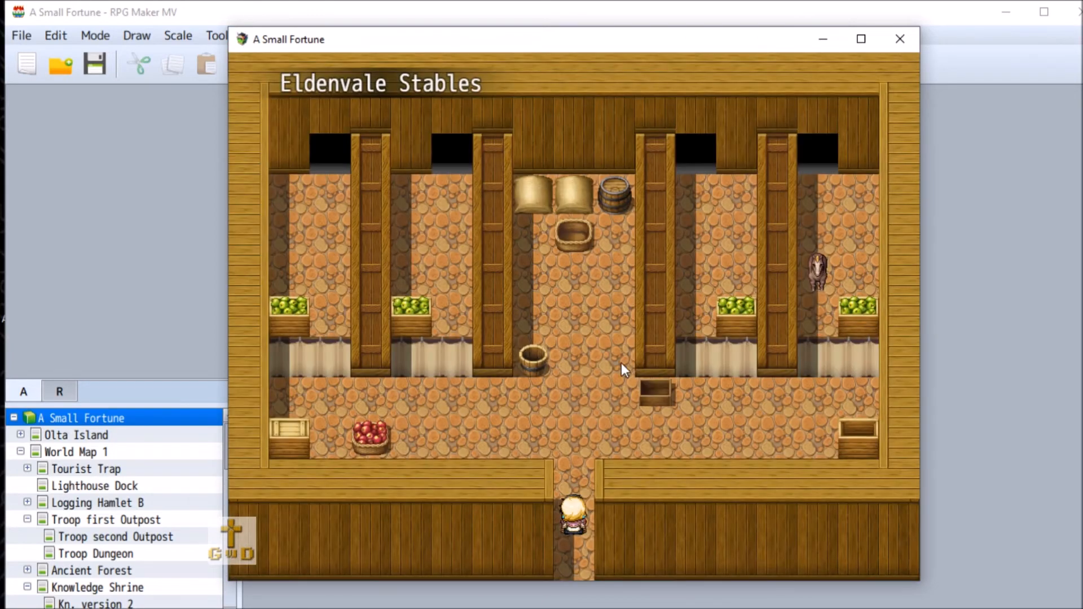
left_click(811, 433)
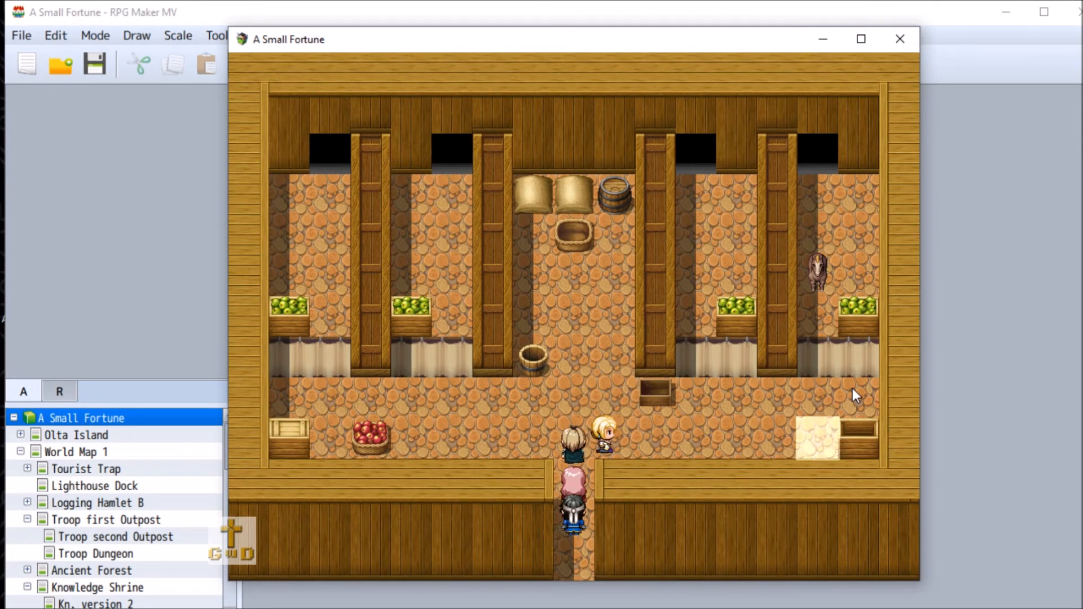
left_click(819, 390)
left_click(757, 387)
left_click(655, 396)
left_click(566, 443)
left_click(570, 505)
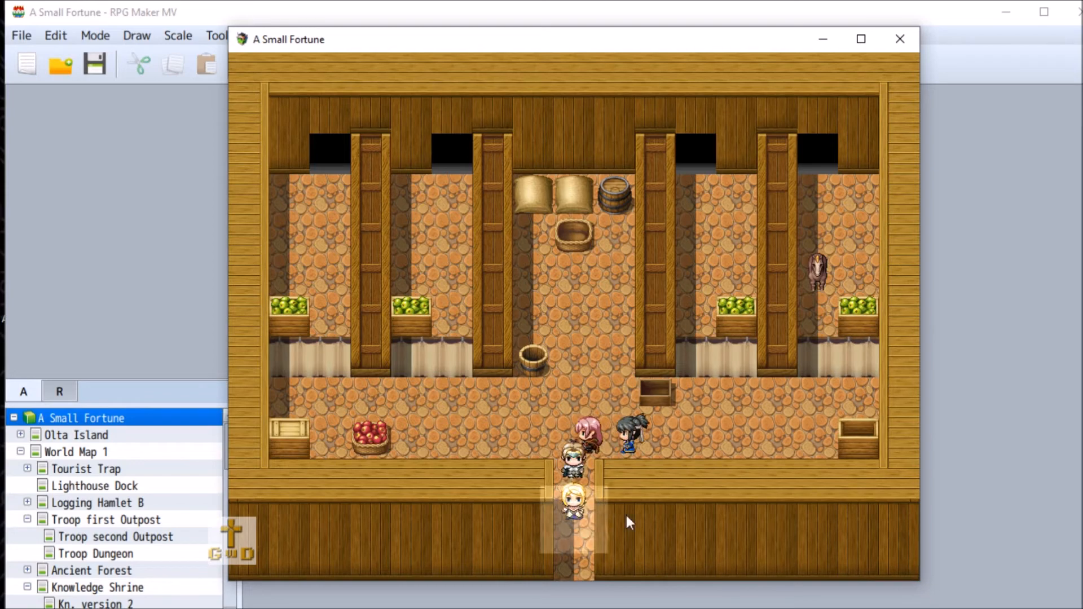
left_click(574, 561)
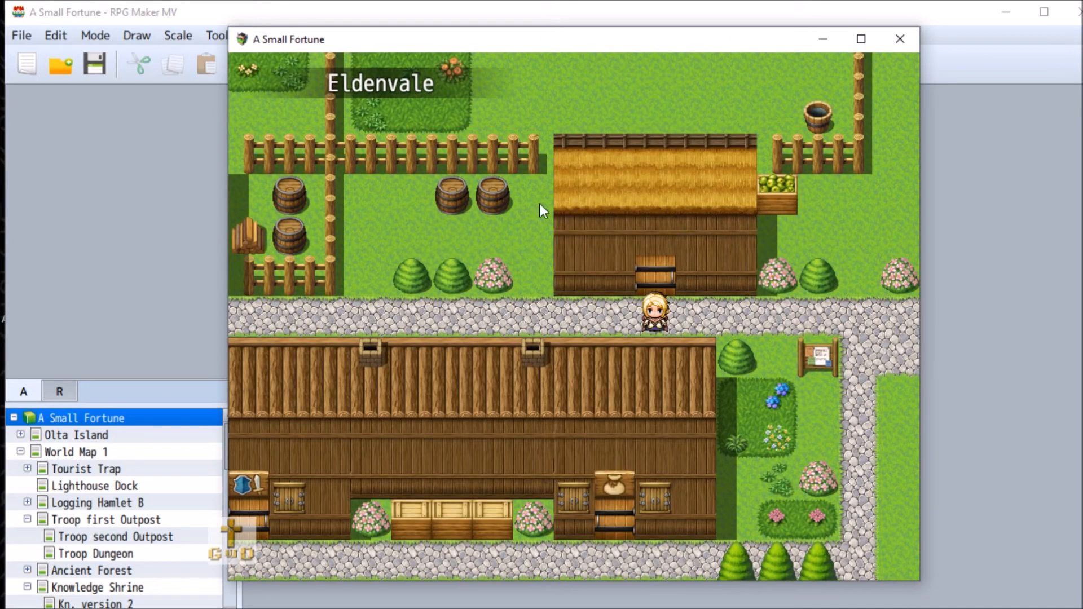
Step: Walk to the paddock fence beside the stables, then through the garden to the three trees to check passability
left_click(540, 204)
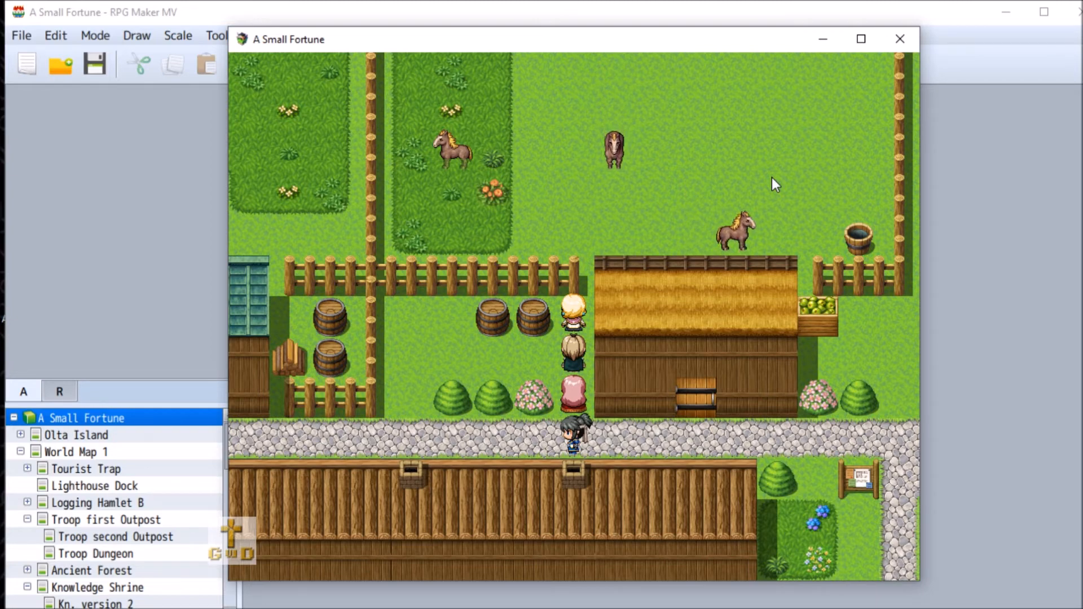
left_click(647, 456)
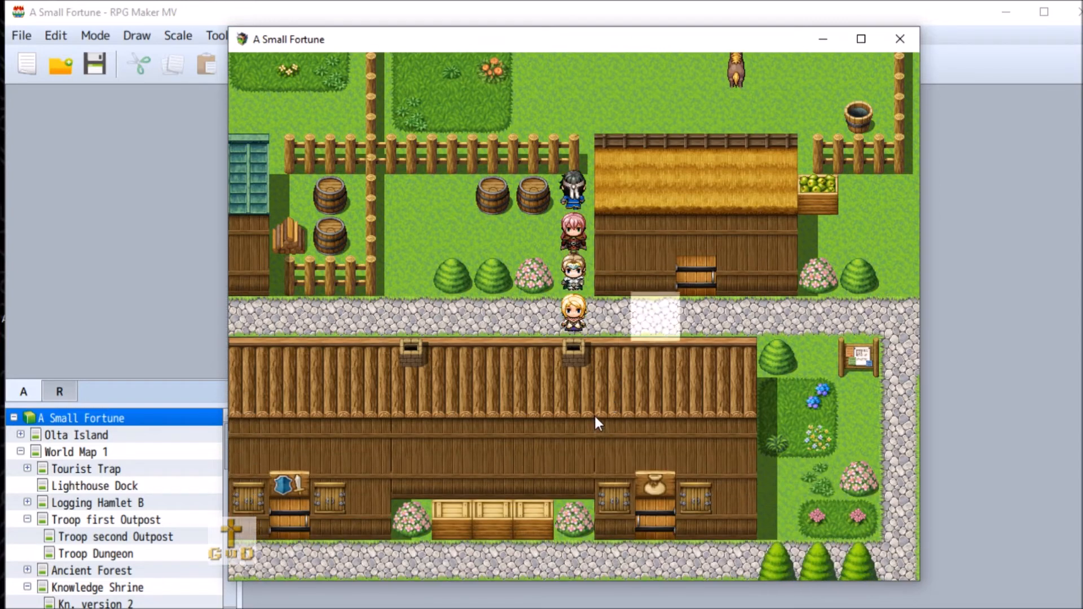
left_click(775, 398)
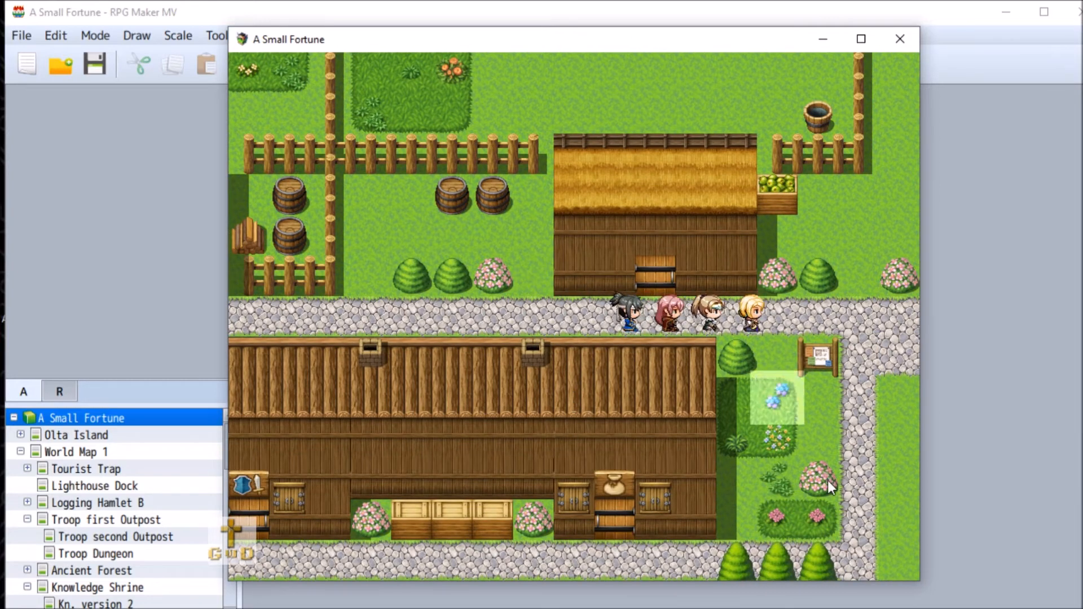
left_click(746, 408)
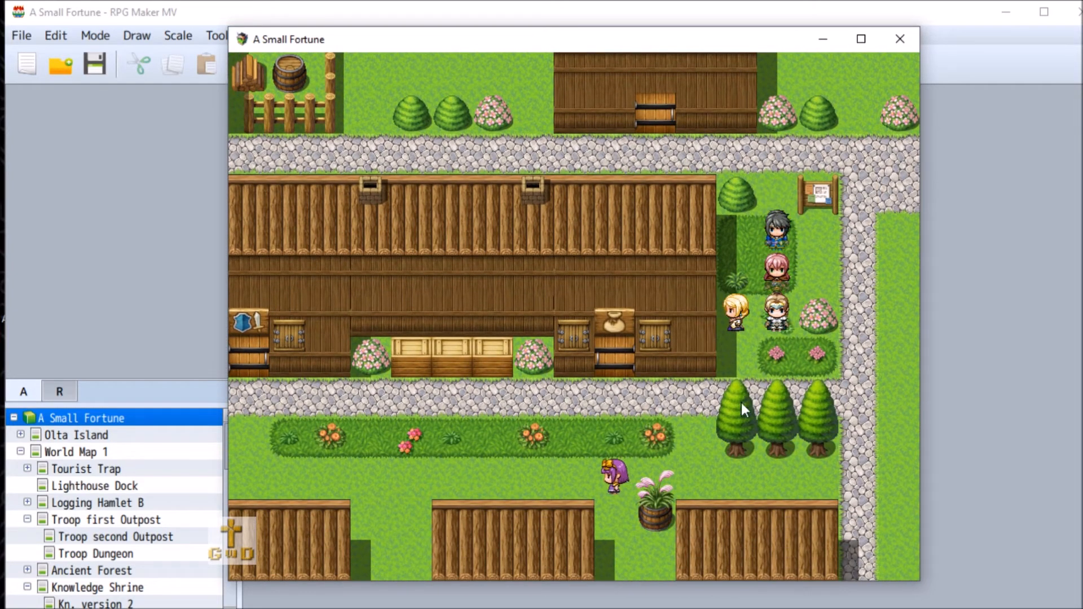
left_click(755, 407)
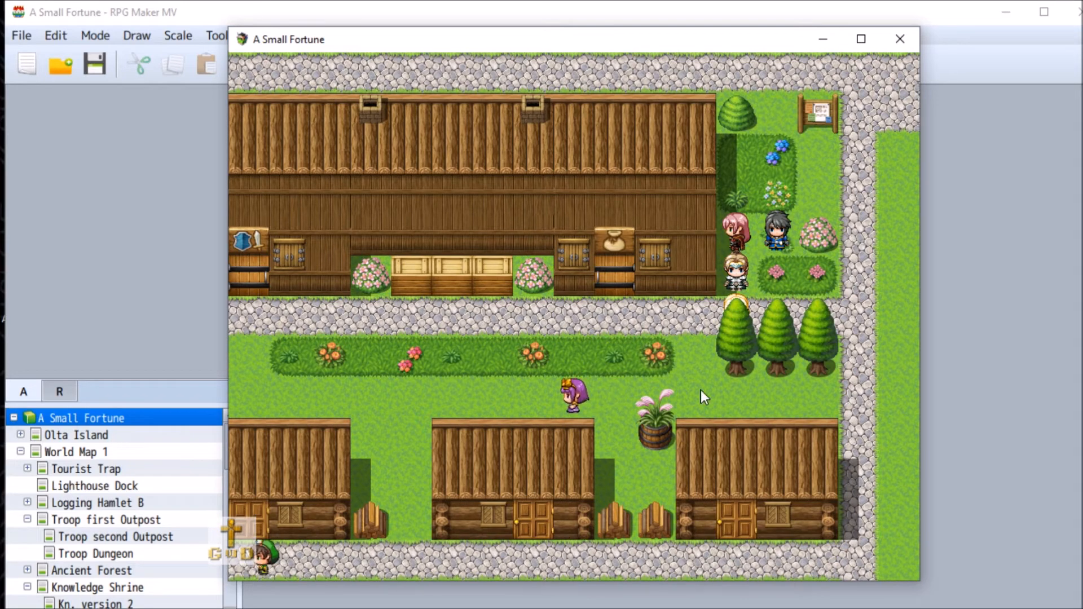
Step: Walk around the upper row of log houses and approach the wandering purple-haired girl by the flower bed
left_click(698, 374)
left_click(699, 374)
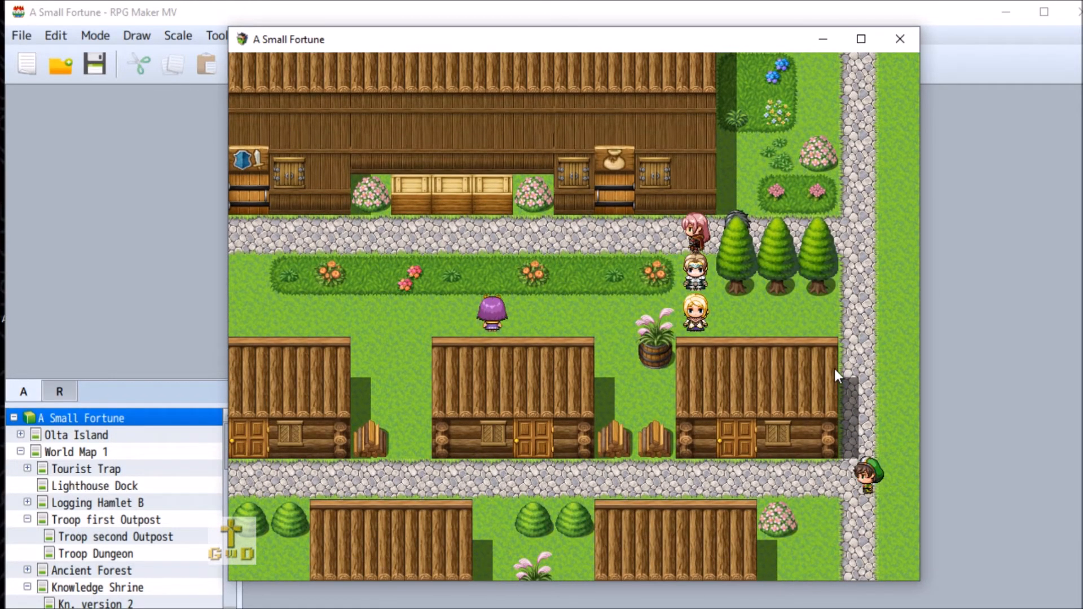
left_click(338, 321)
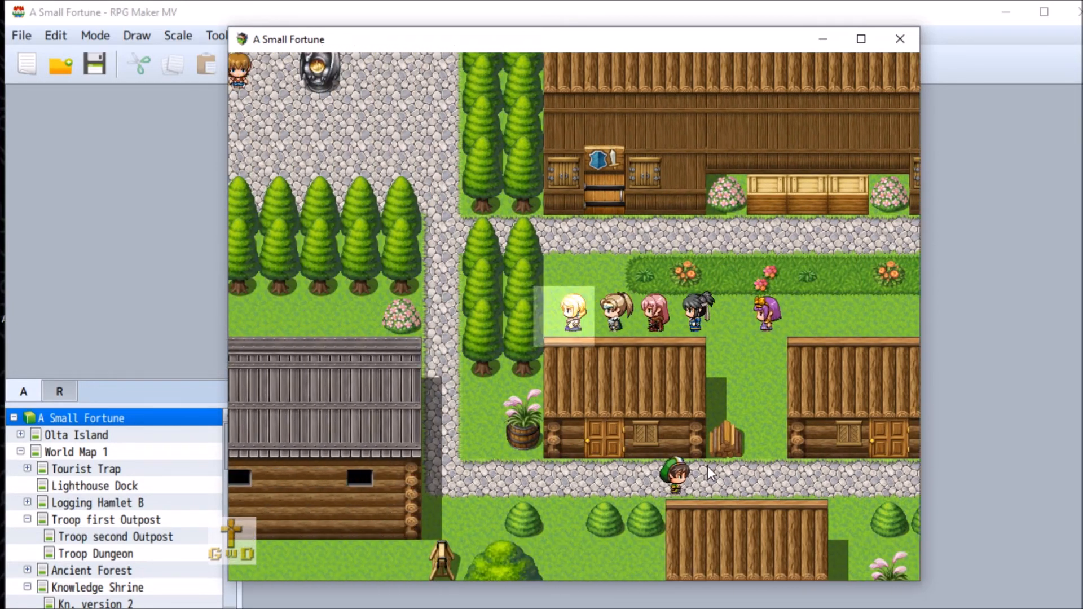
left_click(734, 456)
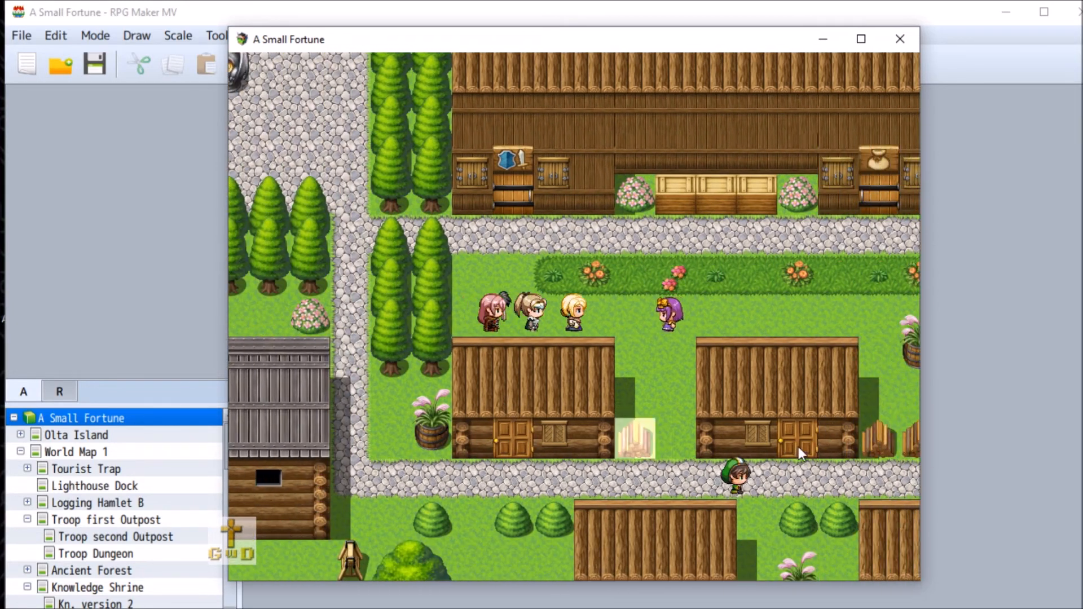
left_click(655, 488)
left_click(755, 382)
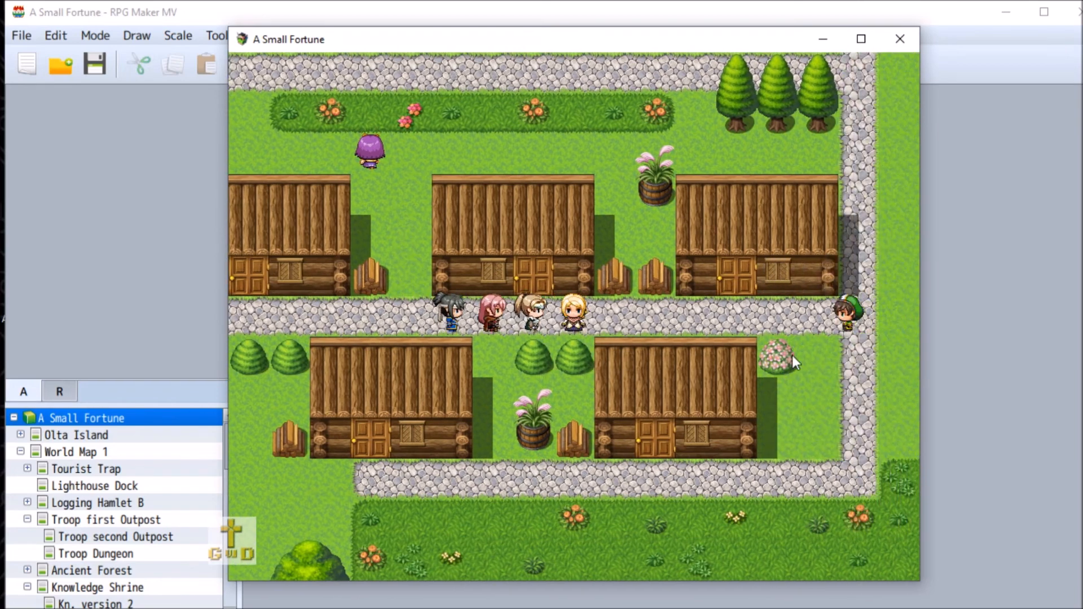
left_click(428, 194)
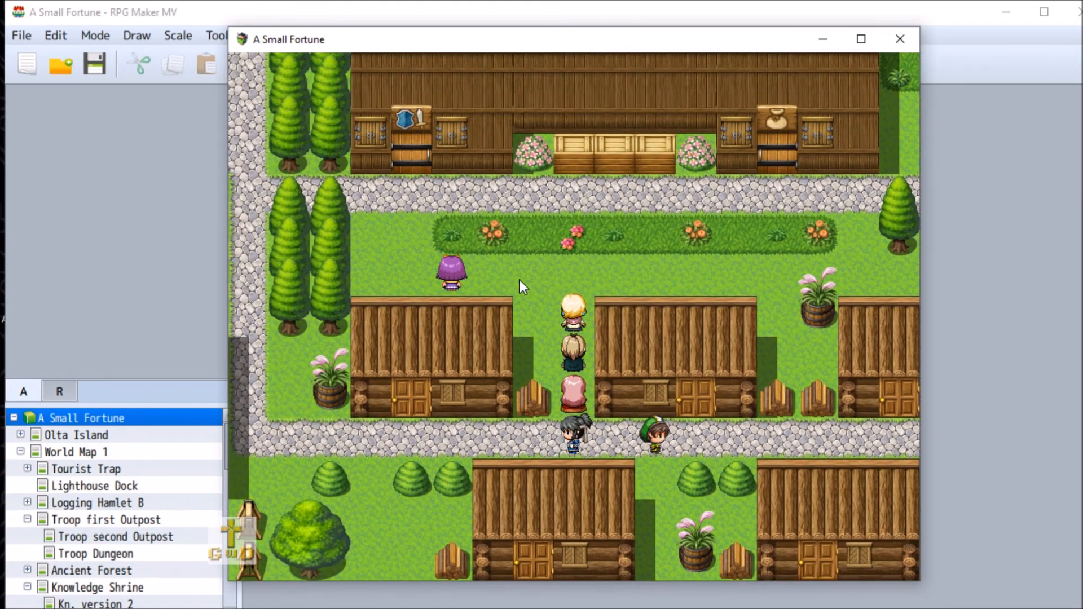
key("Up")
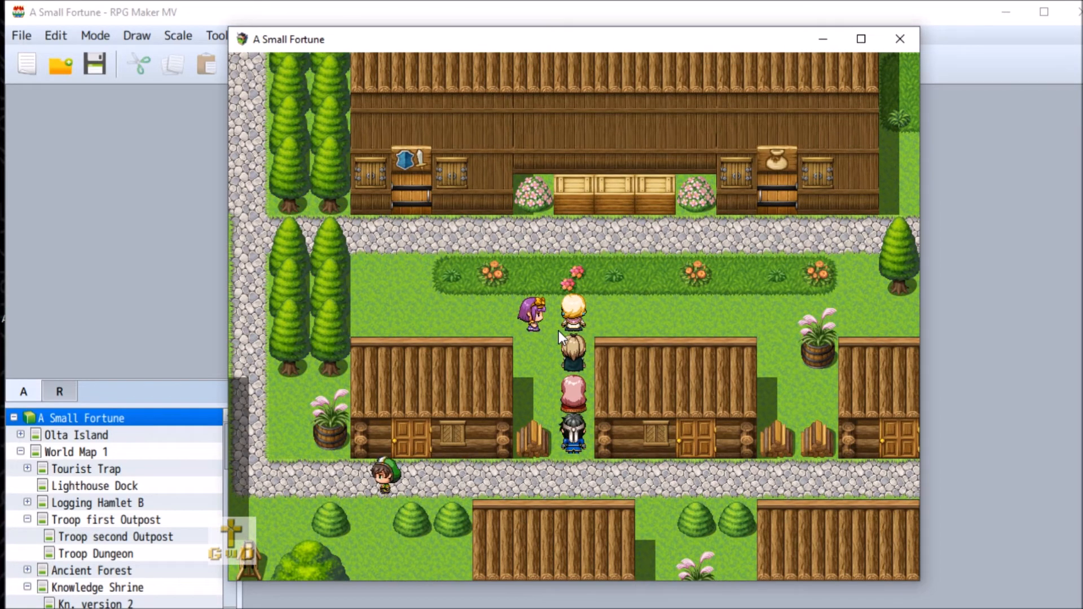
Step: Walk back to the paddock fence beside the stables to check the horses' movement
left_click(818, 319)
left_click(773, 143)
left_click(739, 101)
left_click(698, 110)
left_click(530, 195)
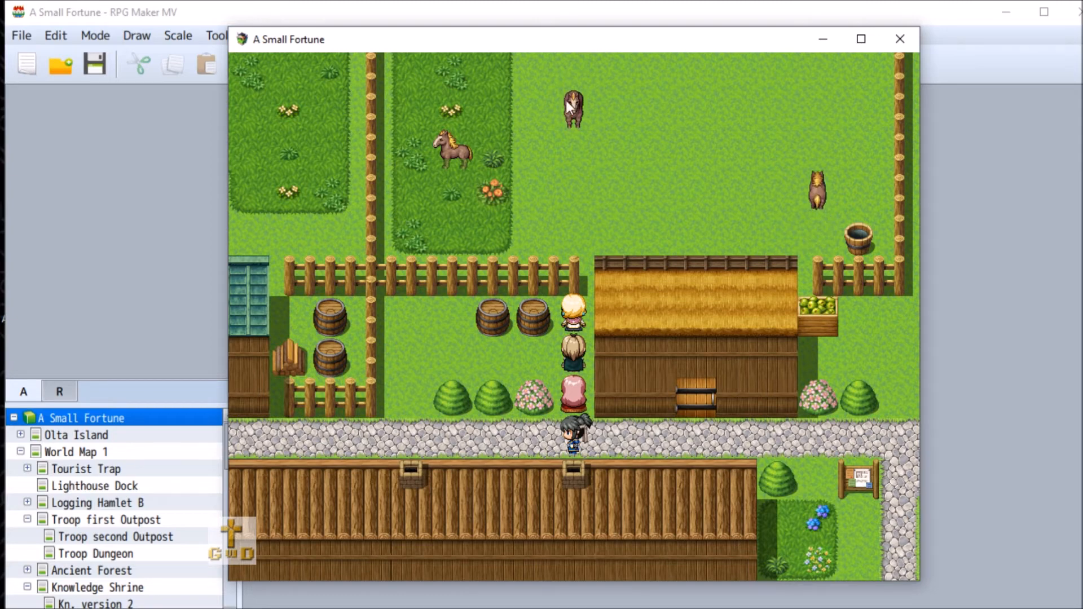
Step: Cross the garden to the purple-haired girl near the flower bed, talk to her, and advance through the dialogue
left_click(702, 438)
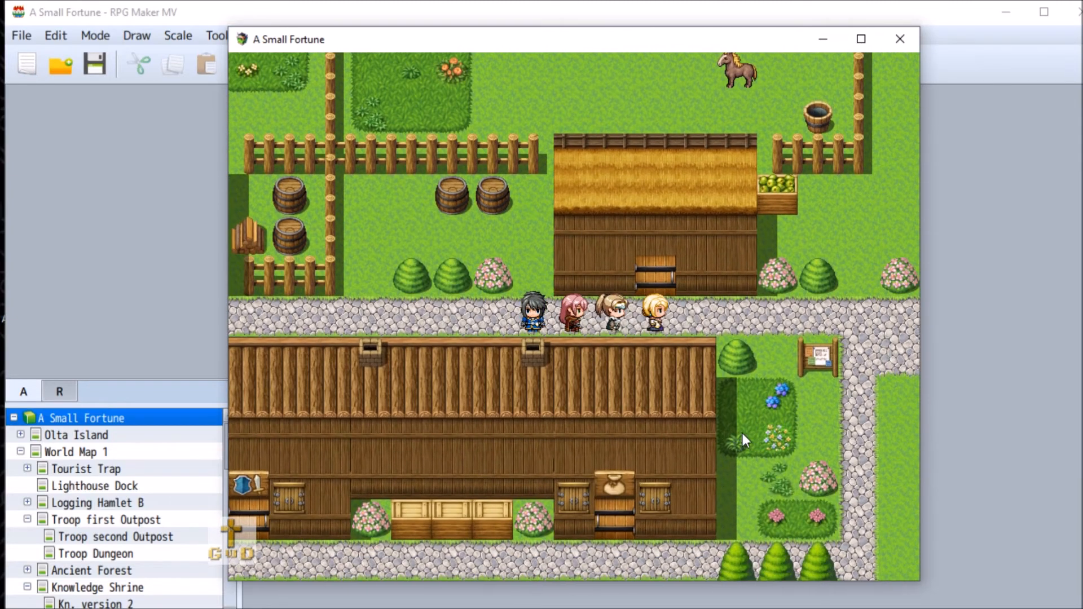
left_click(789, 489)
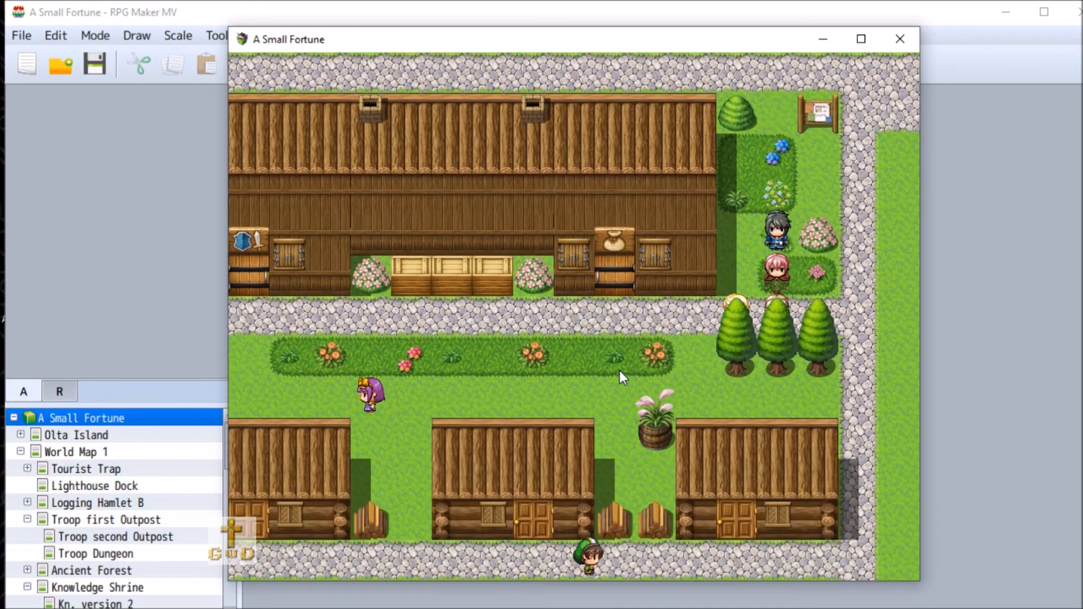
left_click(585, 399)
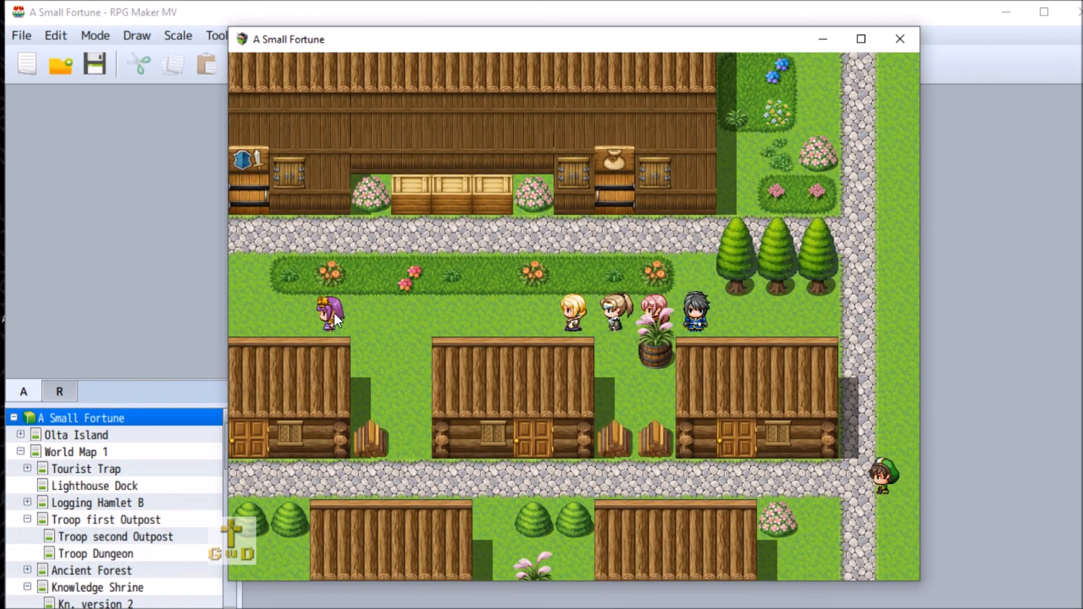
left_click(331, 314)
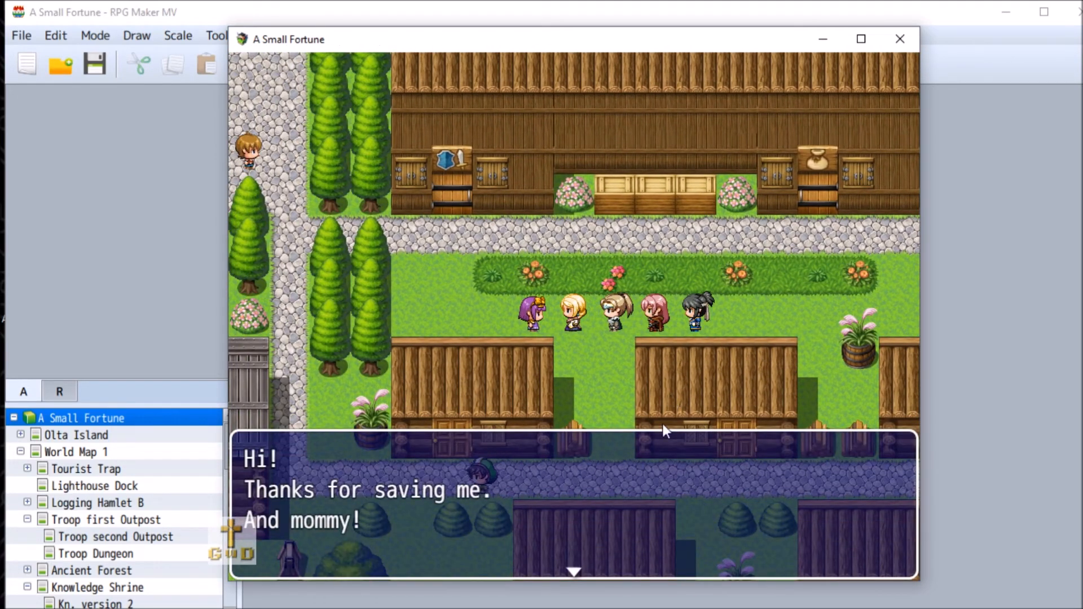
left_click(643, 486)
left_click(624, 435)
Step: Try to catch the green-hooded villager running back and forth along the road between the log houses
left_click(667, 357)
left_click(783, 321)
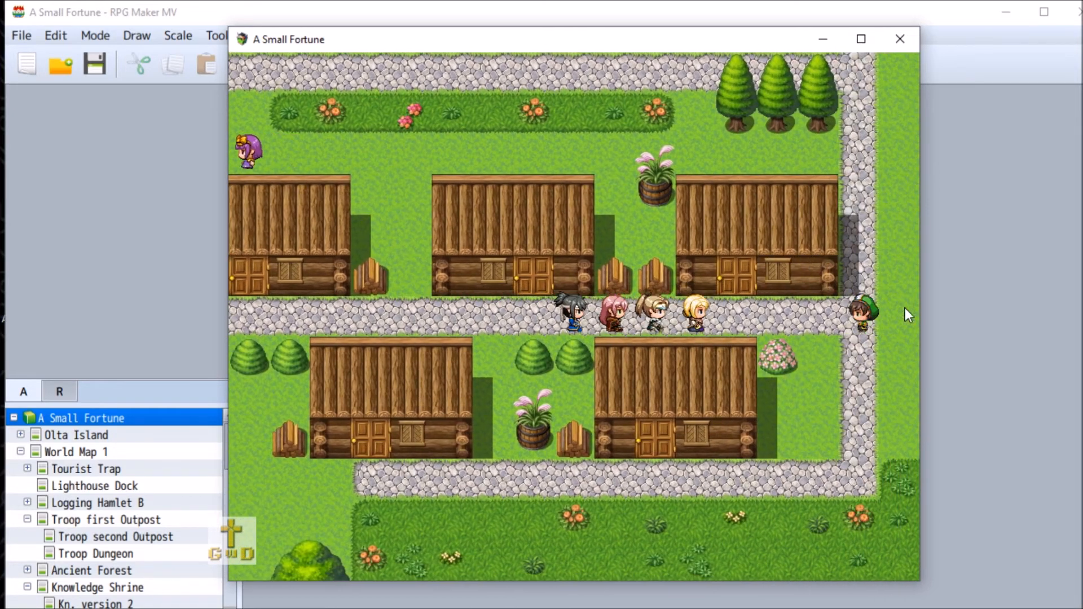
left_click(497, 318)
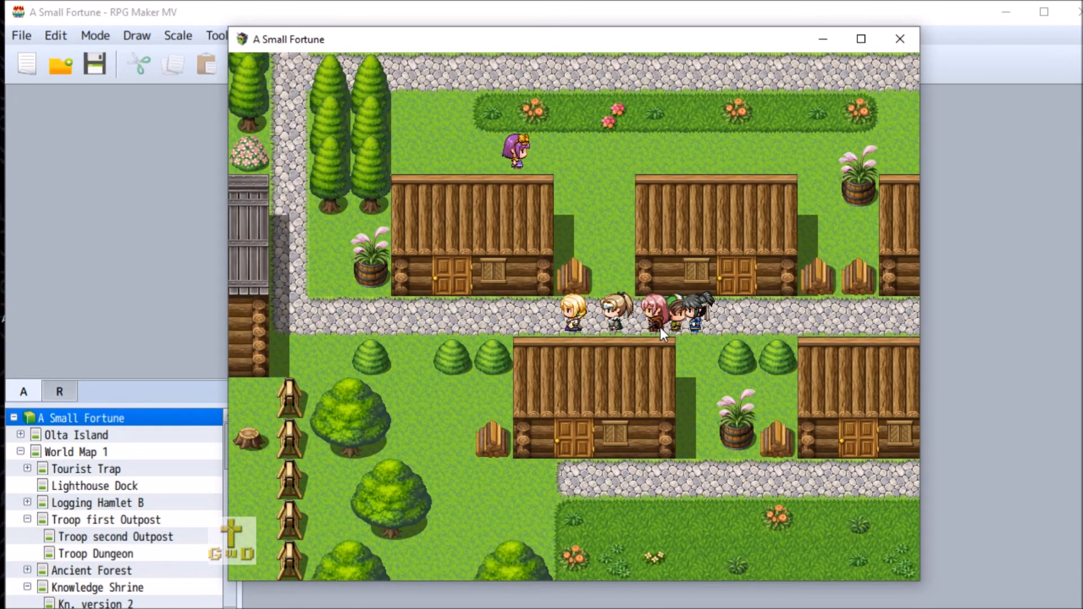
left_click(735, 326)
left_click(767, 326)
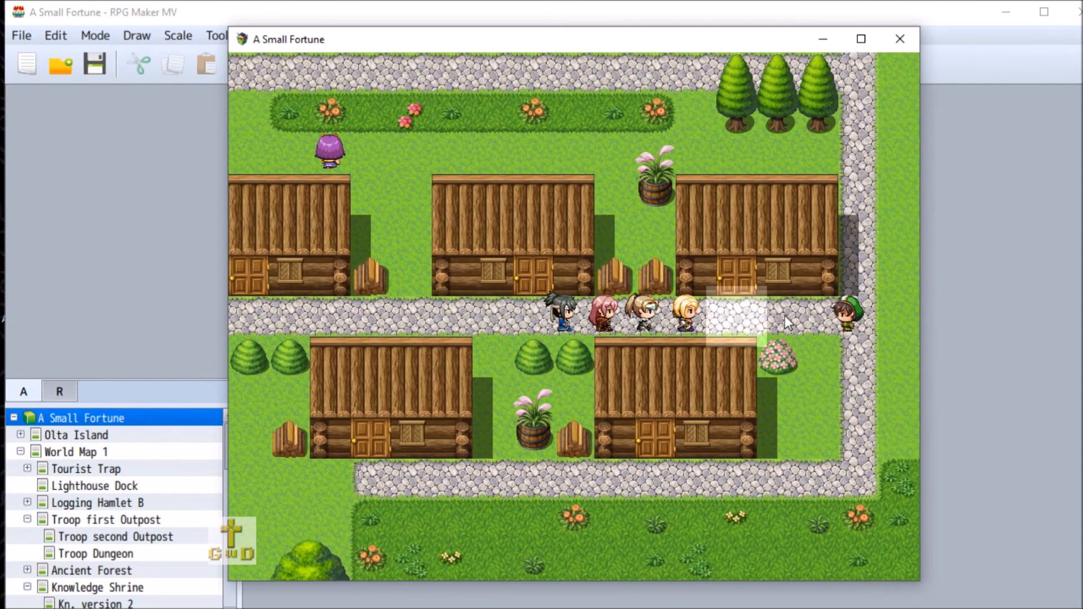
left_click(648, 311)
left_click(503, 315)
left_click(431, 316)
left_click(471, 319)
left_click(593, 324)
left_click(726, 322)
left_click(795, 322)
left_click(797, 320)
left_click(795, 319)
left_click(891, 323)
left_click(672, 316)
left_click(598, 317)
left_click(545, 314)
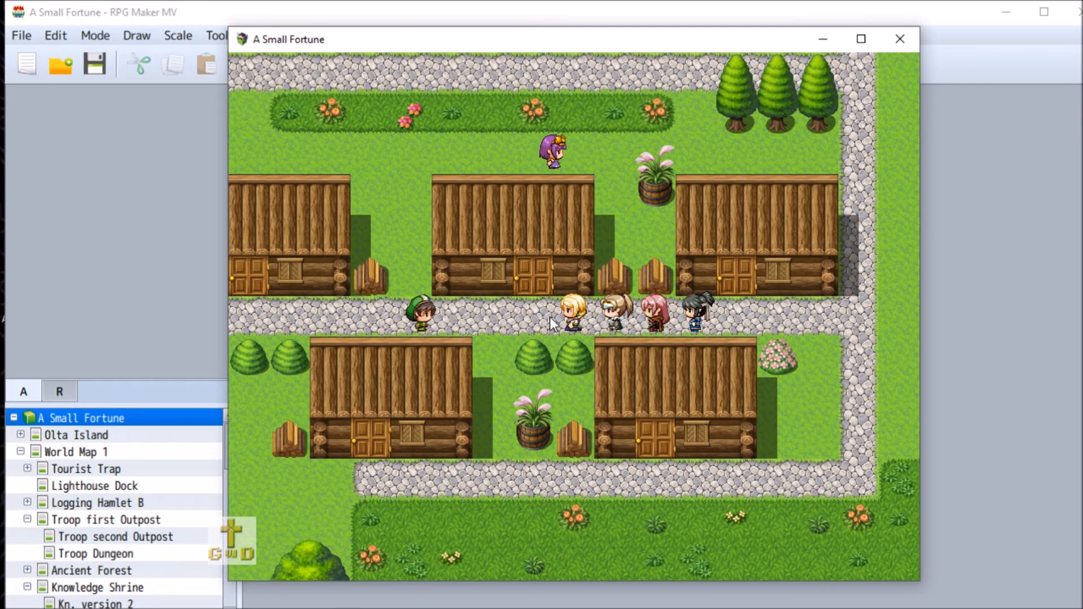
left_click(737, 317)
left_click(818, 316)
left_click(889, 320)
left_click(592, 313)
Step: Enter the easternmost house in the upper row, talk to the villager with the yellow headscarf, and walk back out
left_click(736, 276)
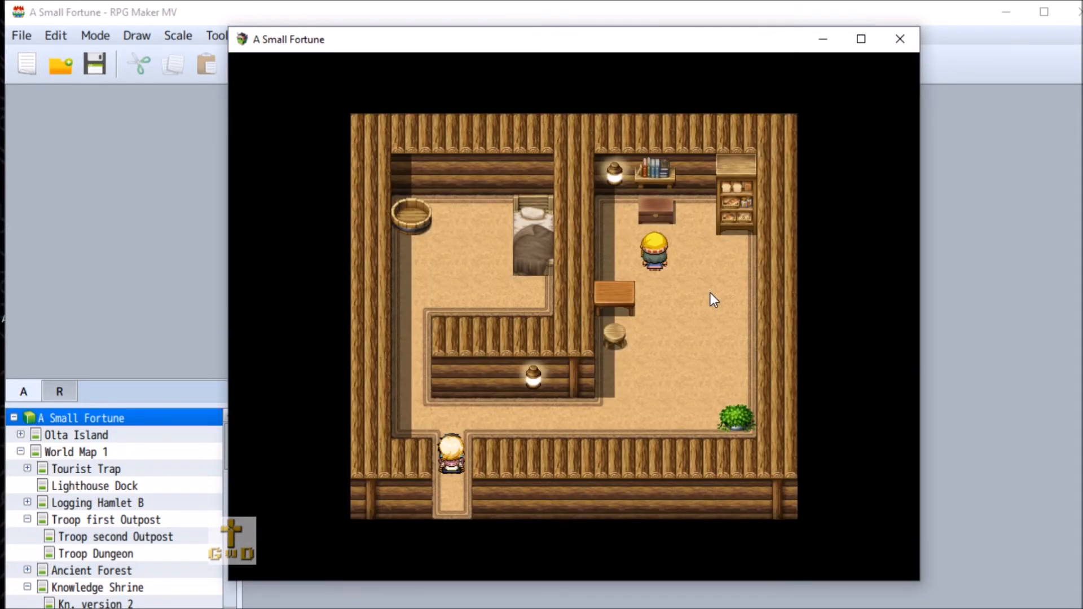
left_click(658, 261)
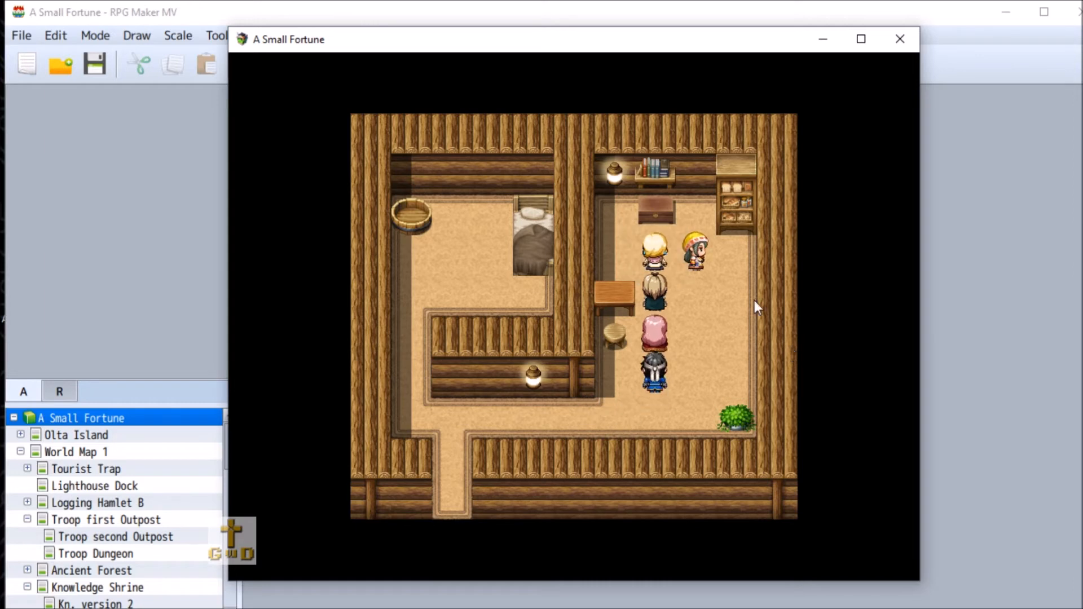
left_click(704, 267)
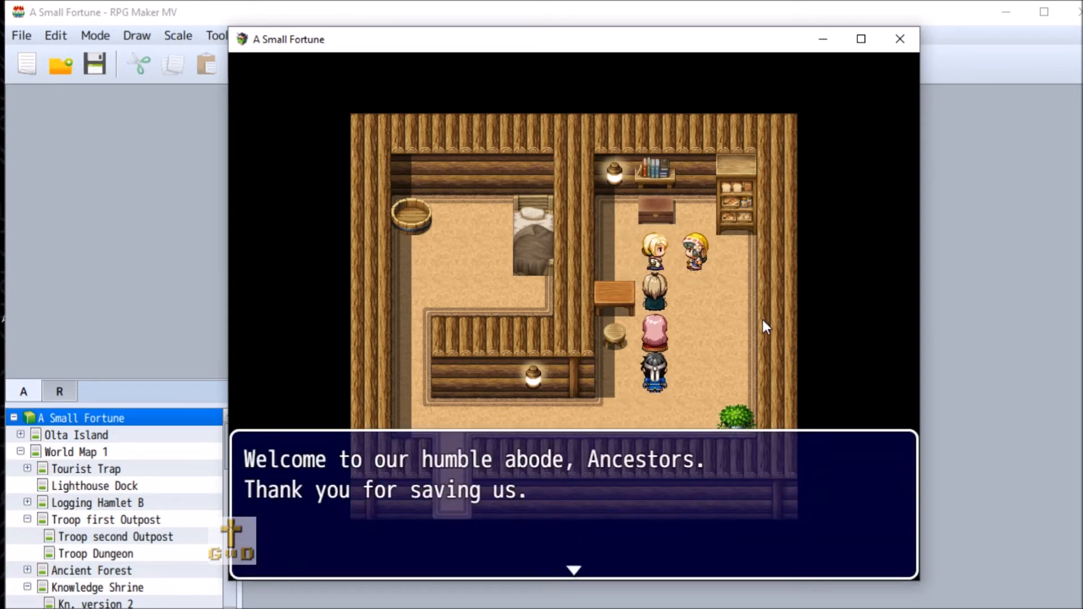
left_click(663, 341)
left_click(493, 452)
left_click(428, 503)
left_click(457, 507)
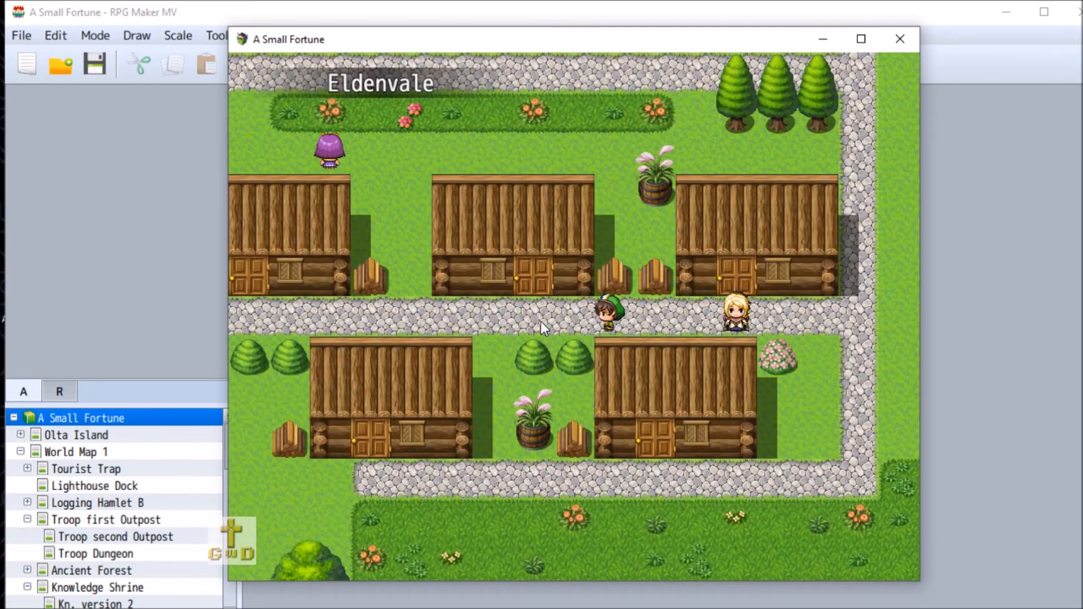
Step: Enter the middle house in the upper row, talk to the white-capped villager beside the round table, and walk back out
left_click(541, 320)
left_click(574, 278)
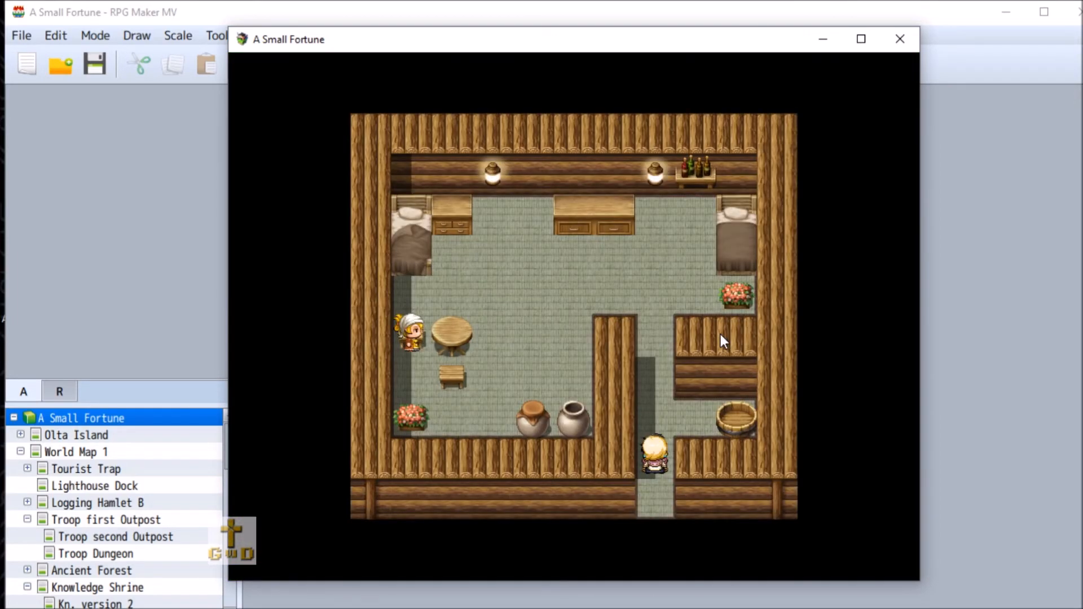
left_click(520, 306)
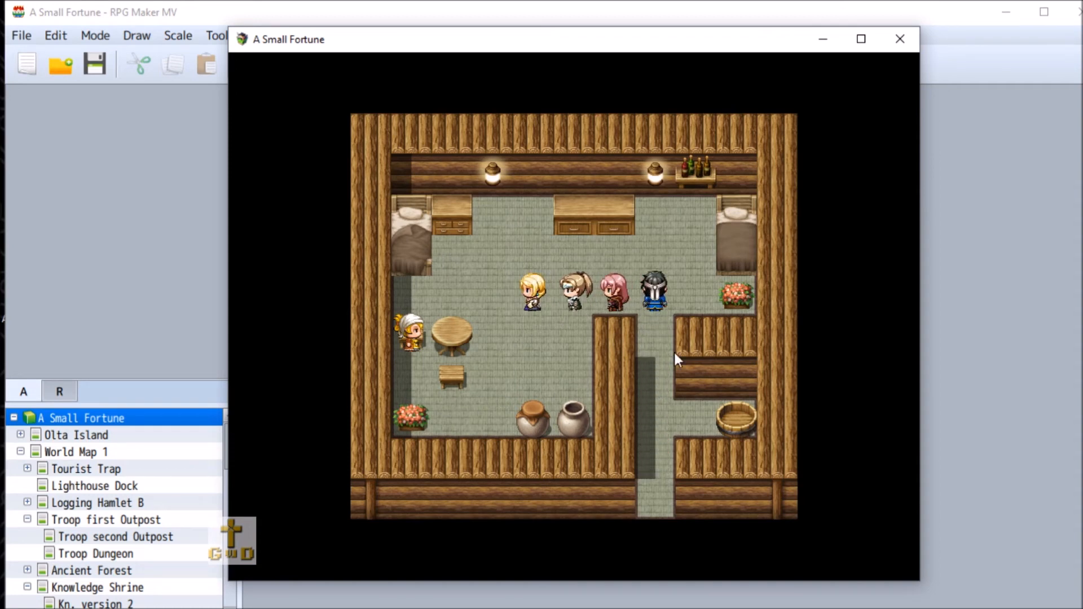
left_click(455, 303)
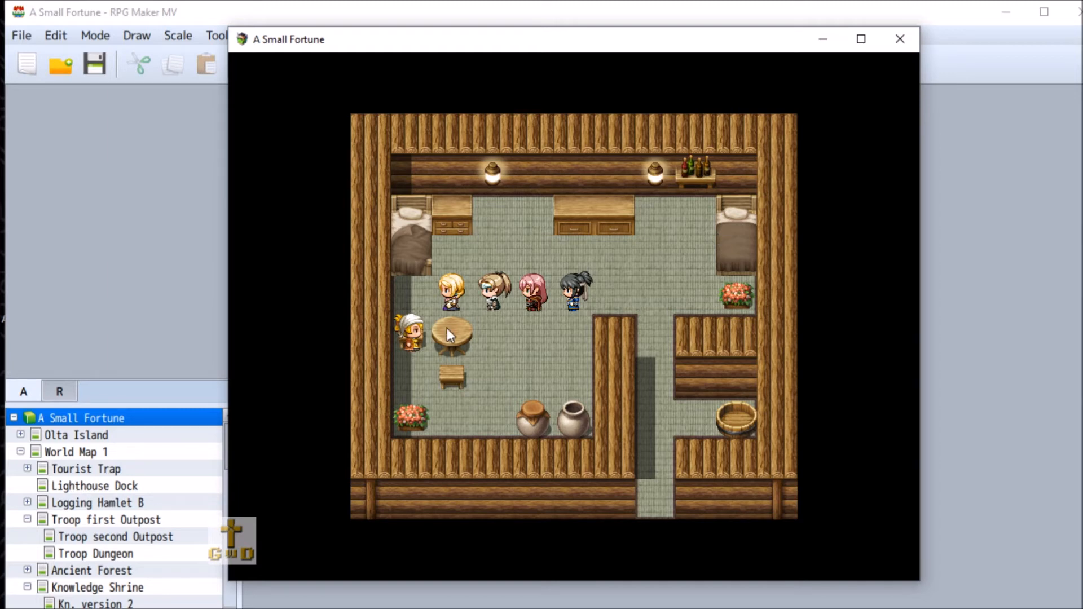
left_click(410, 349)
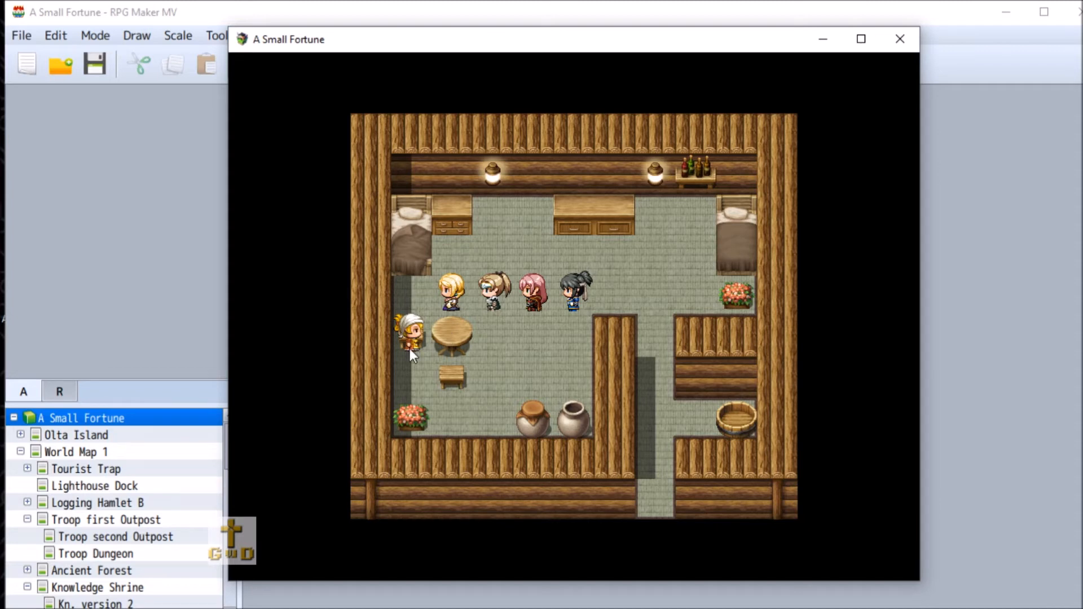
left_click(592, 341)
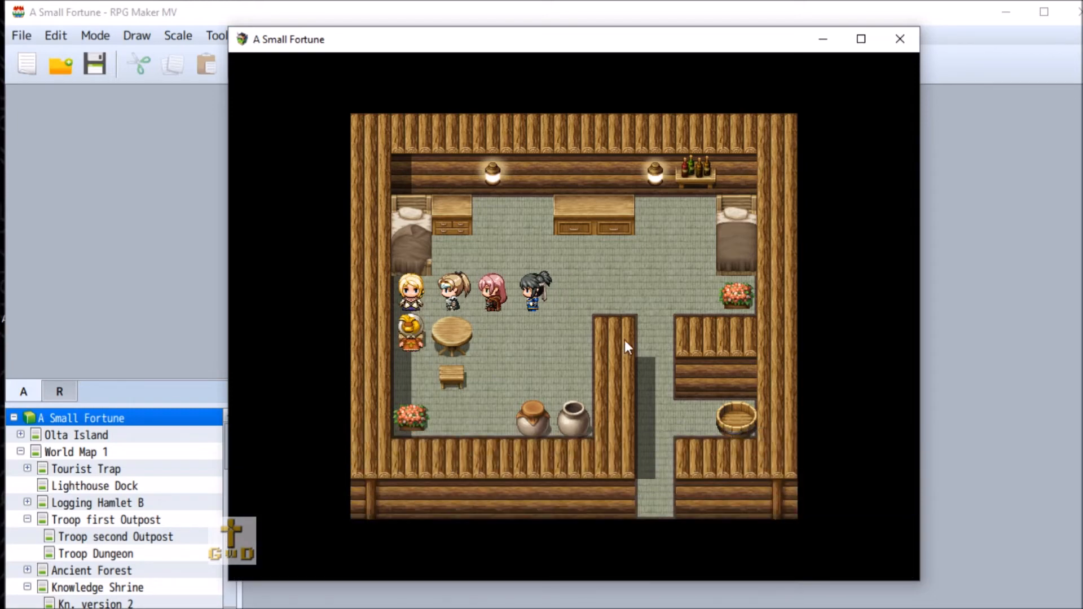
left_click(651, 337)
left_click(659, 435)
left_click(662, 498)
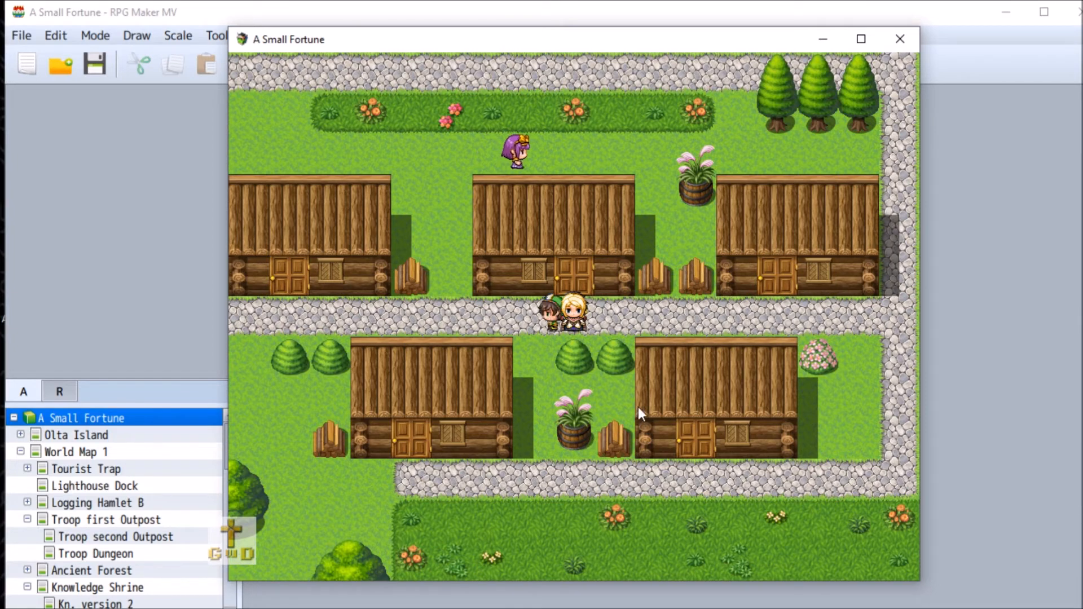
Step: Enter the western house in the lower row, talk to the purple-capped villager, advance through the gift dialogue, and walk back out
left_click(540, 429)
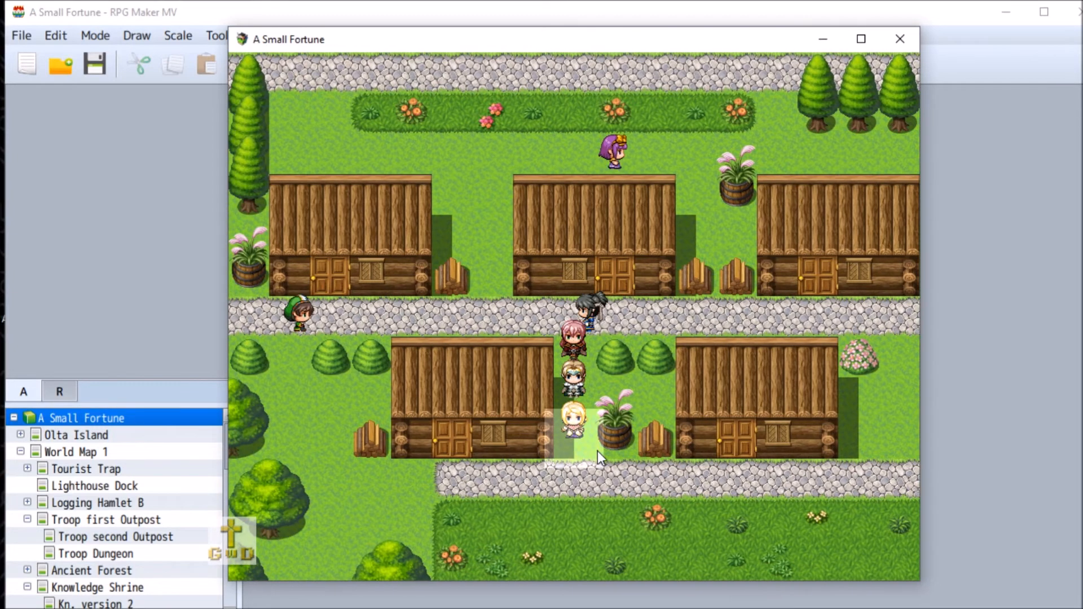
left_click(570, 477)
left_click(471, 468)
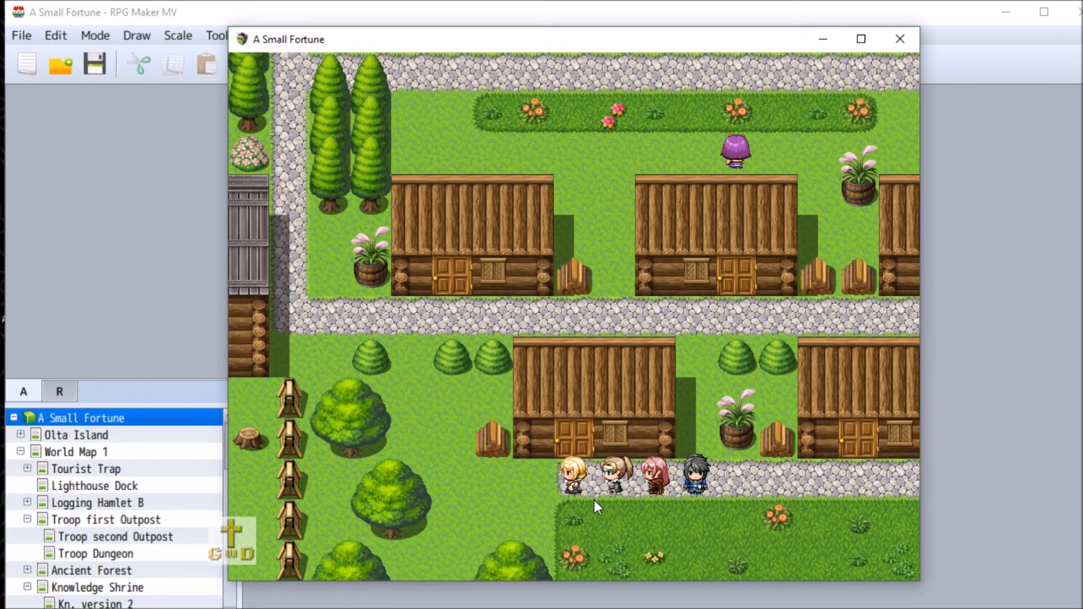
left_click(586, 449)
left_click(629, 431)
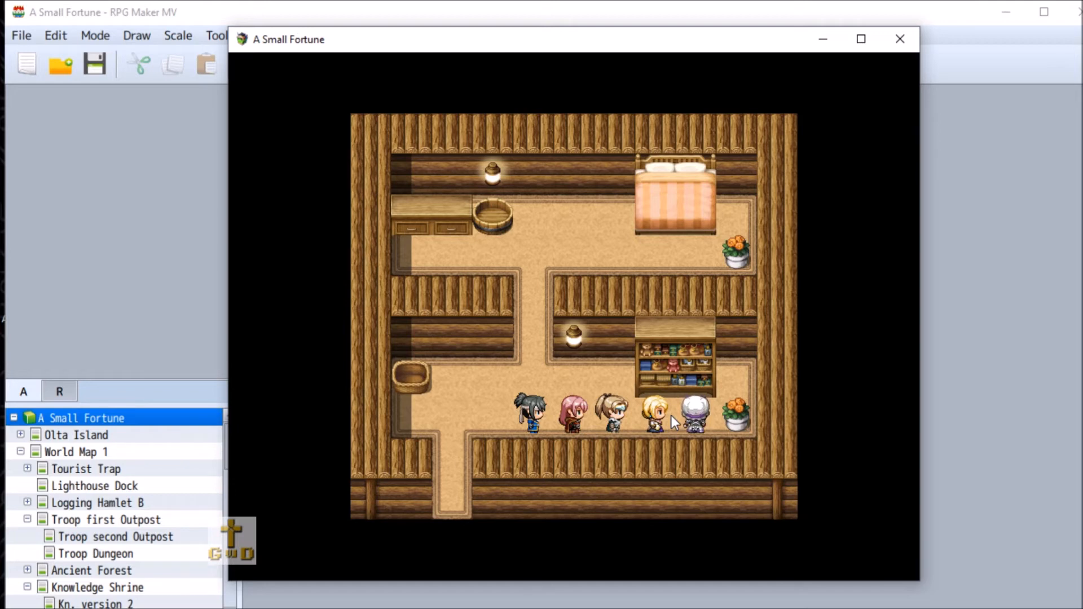
left_click(688, 417)
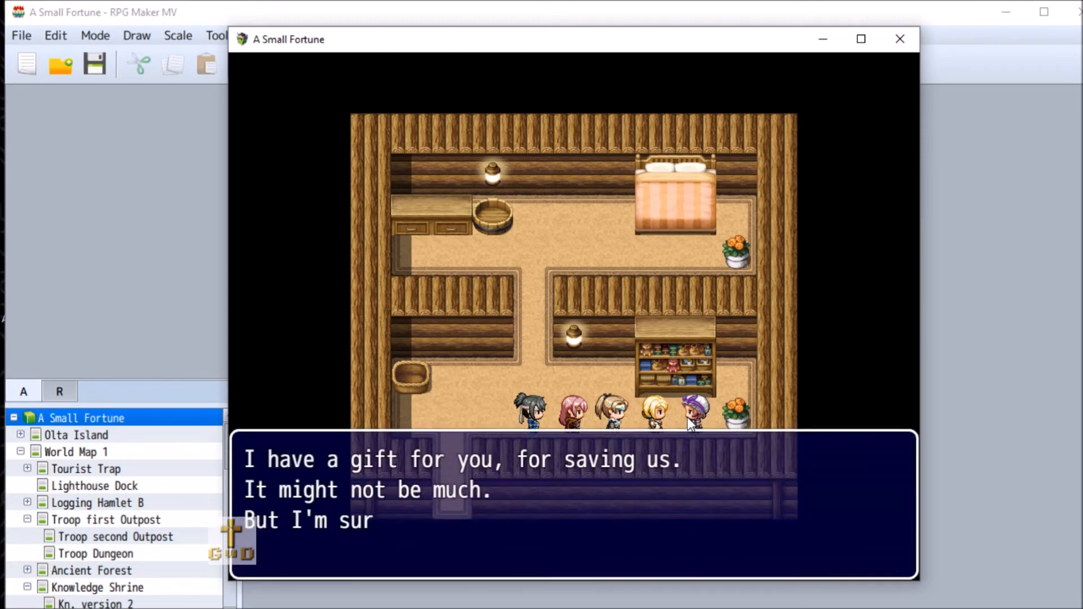
left_click(687, 418)
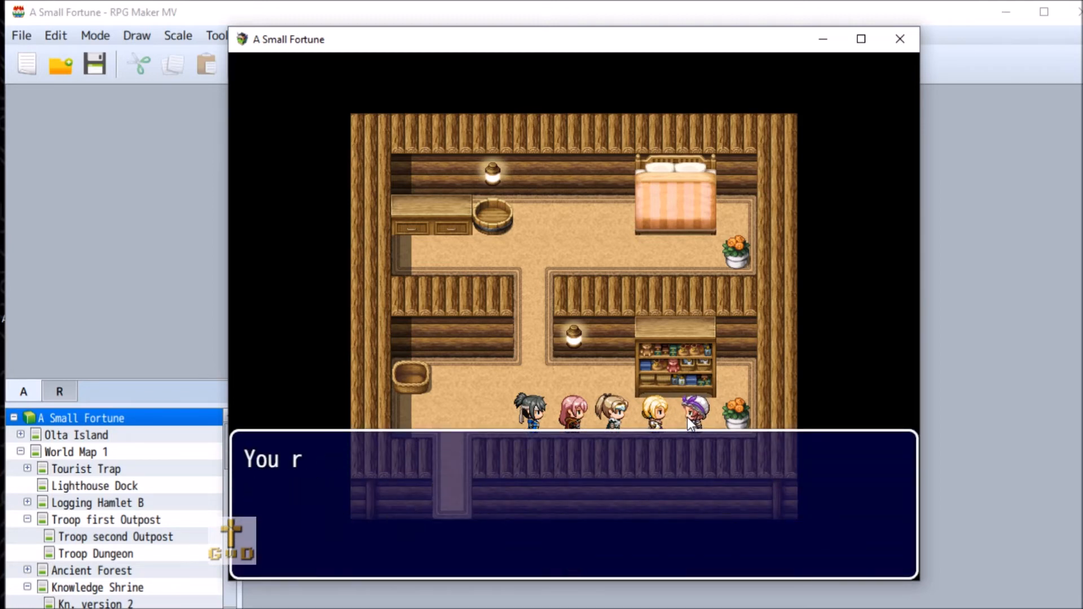
left_click(687, 417)
left_click(454, 499)
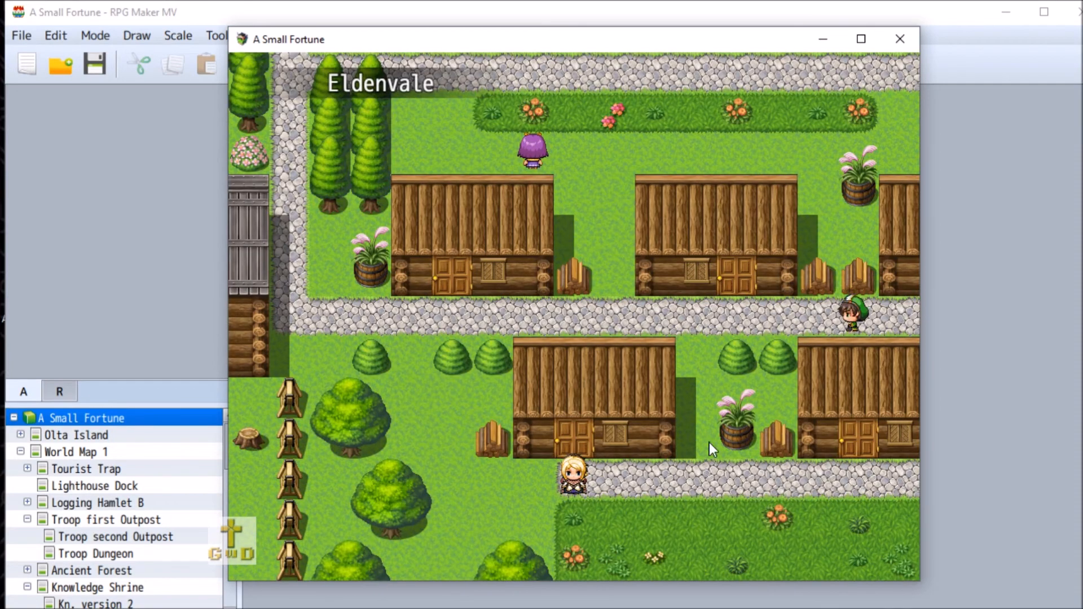
Step: Enter the eastern house in the lower row, talk to the white-capped villager beside the wooden tub, and walk back out
left_click(745, 484)
left_click(656, 446)
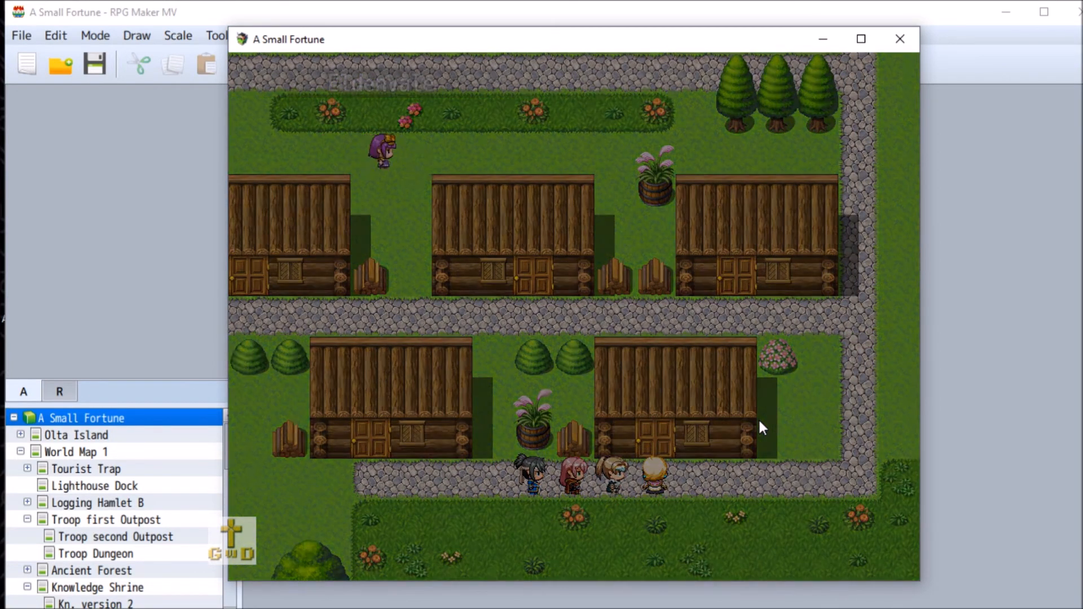
left_click(493, 303)
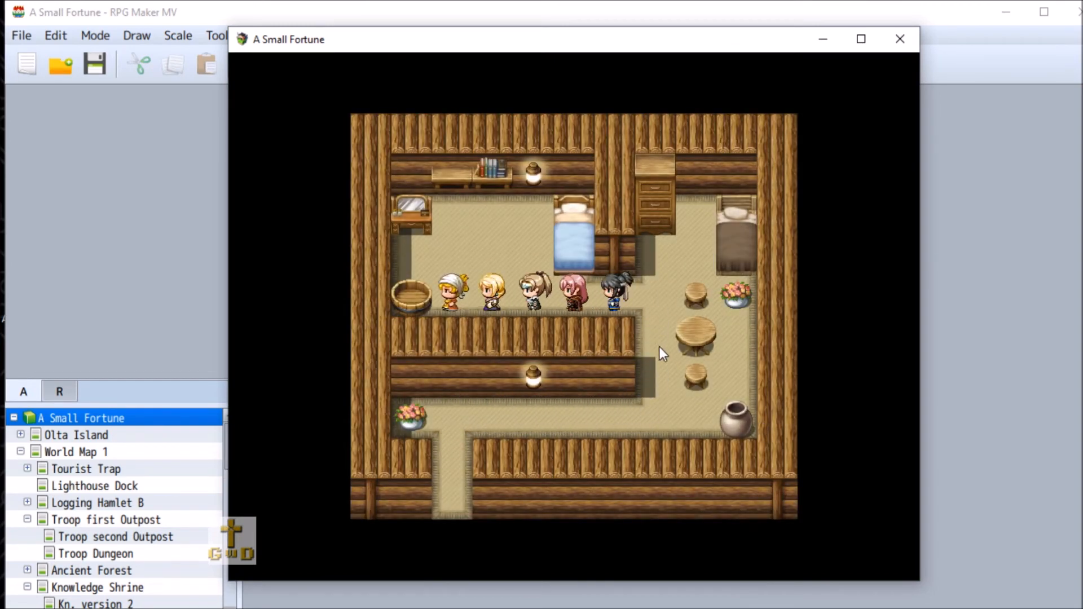
left_click(438, 302)
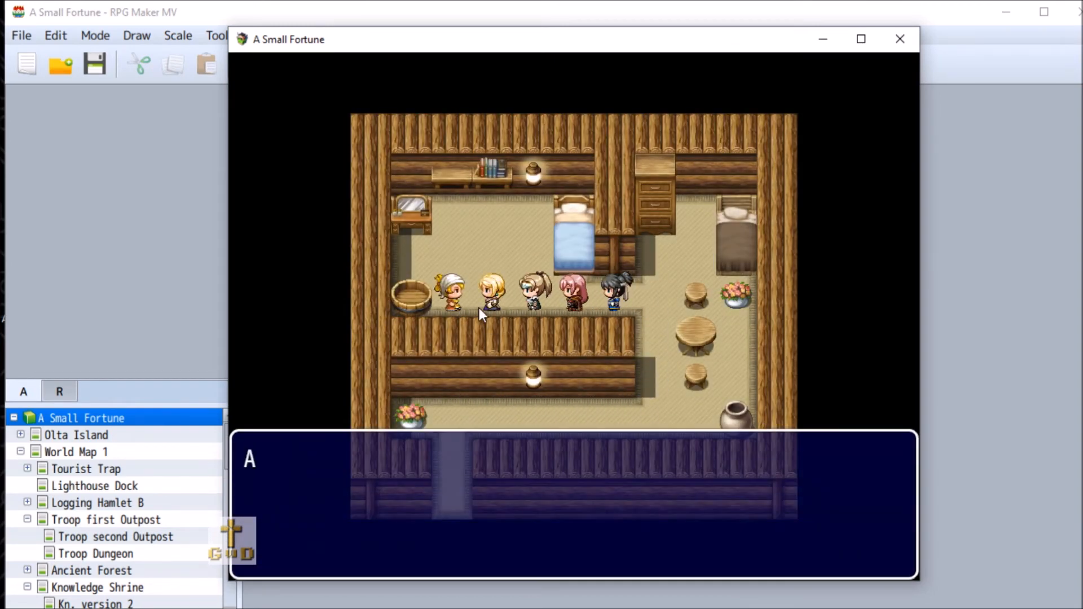
left_click(540, 320)
left_click(463, 447)
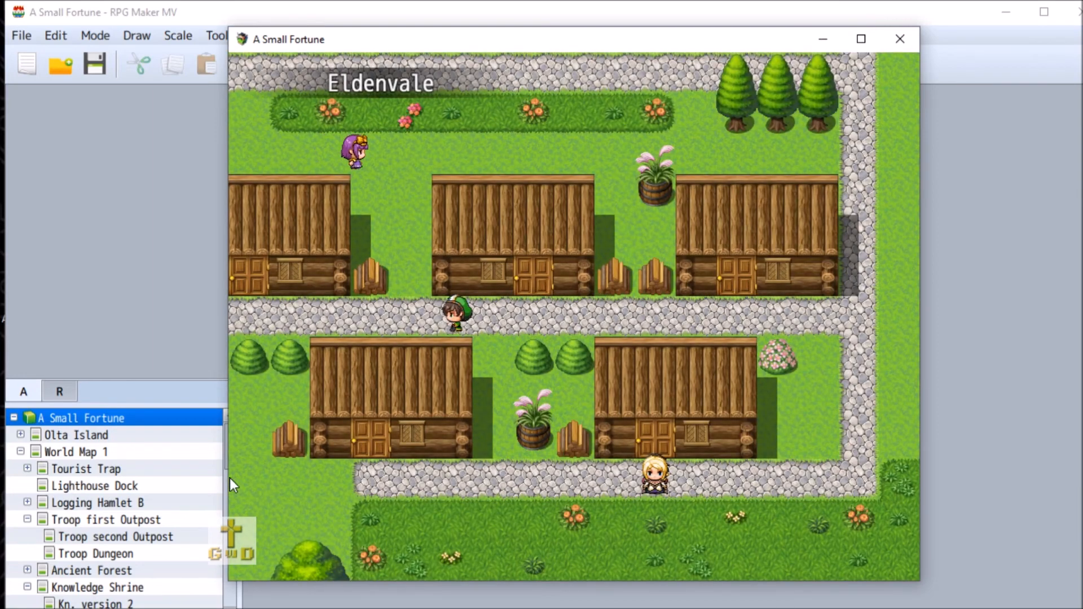
Step: Follow the western road north past the log houses and enter the shop with the shield-and-sword sign
left_click(233, 480)
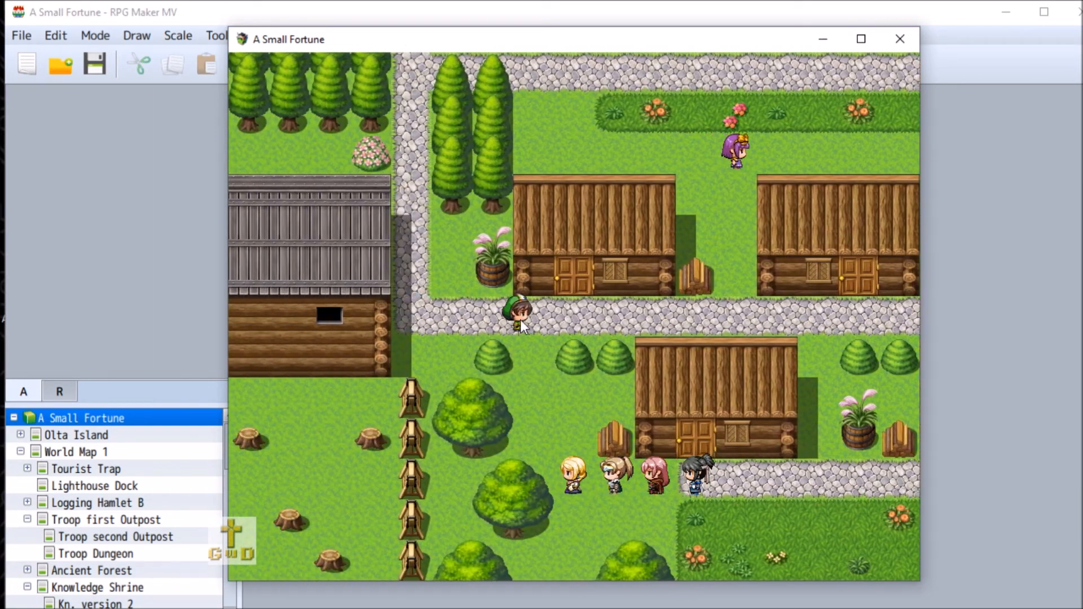
left_click(502, 329)
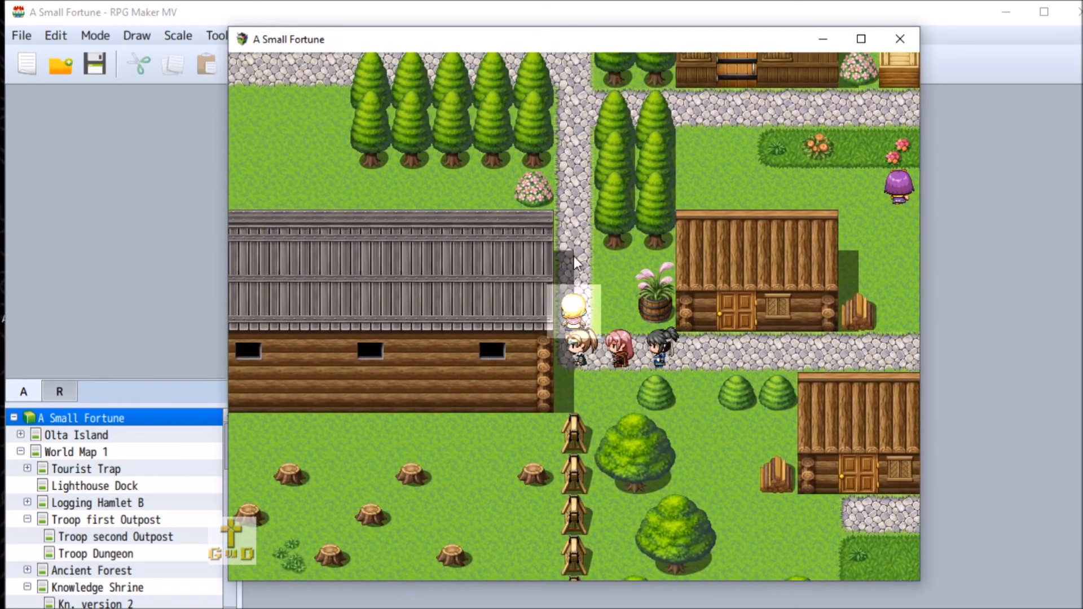
left_click(573, 254)
left_click(716, 333)
left_click(621, 276)
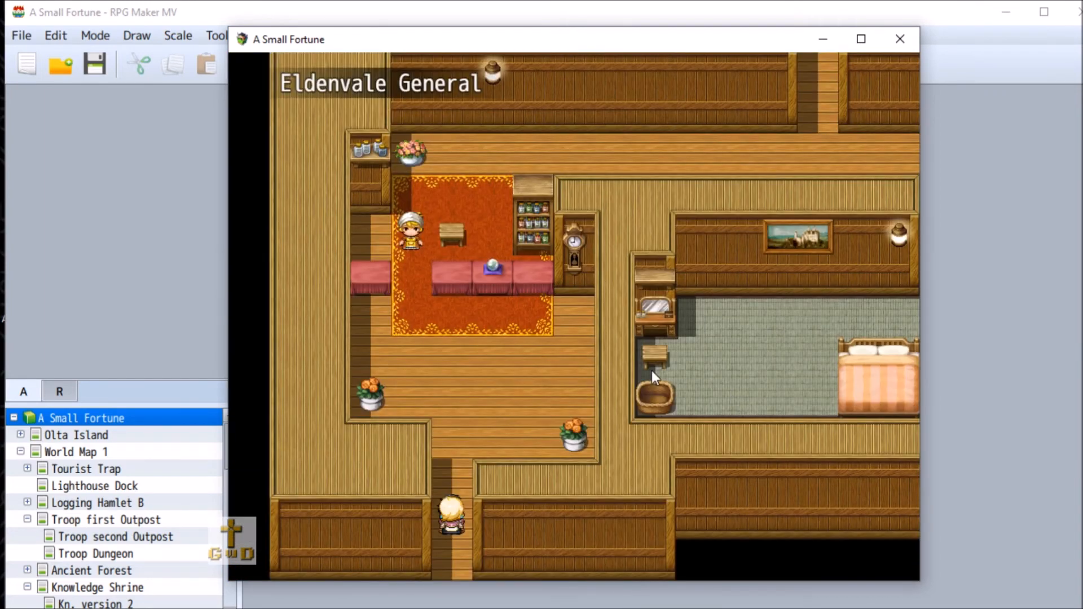
Step: Talk to the white-capped shopkeeper at the counter and look through the potions, remedies and amulets for sale
left_click(386, 322)
left_click(419, 318)
left_click(420, 240)
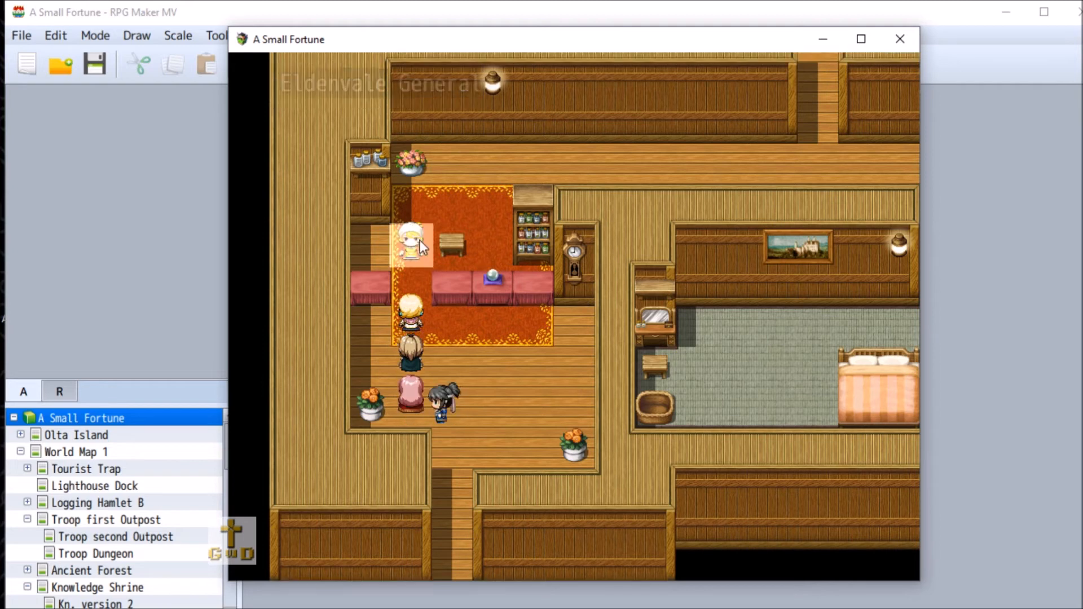
left_click(476, 405)
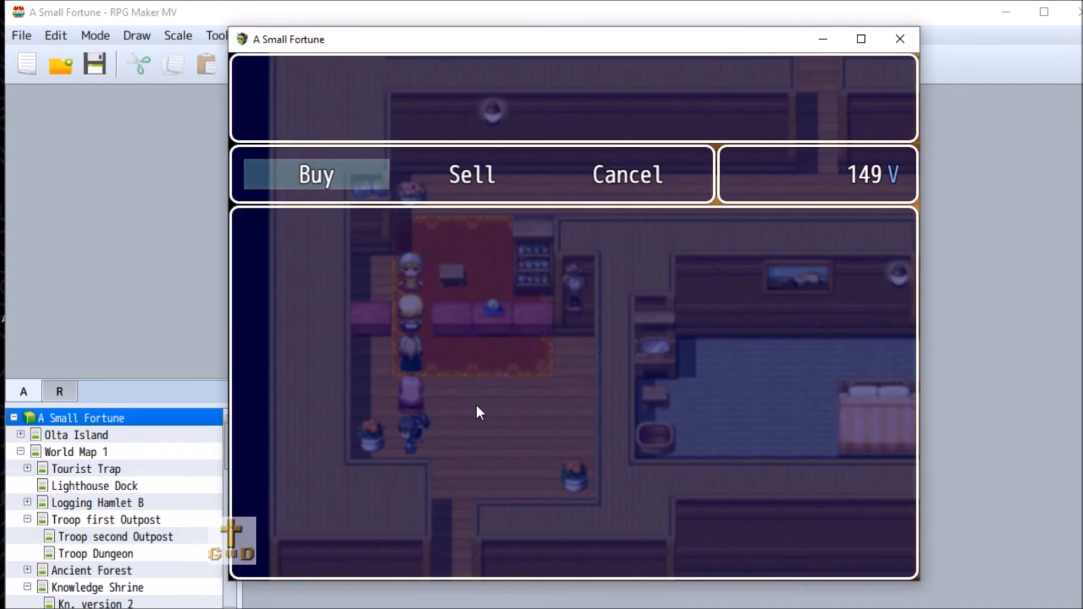
left_click(341, 192)
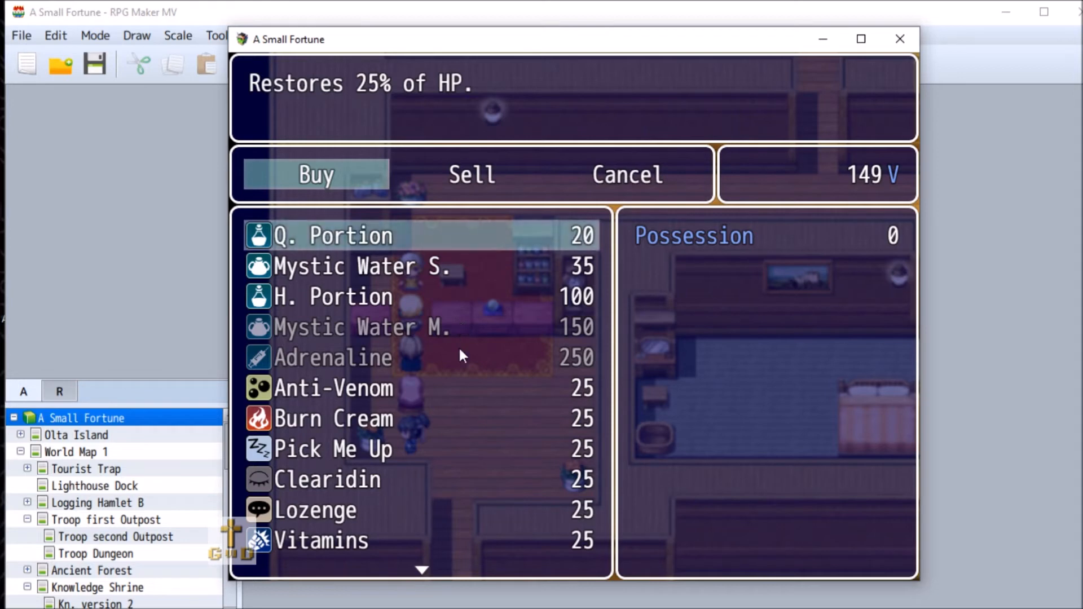
scroll(433, 408, "down", 2)
scroll(434, 417, "down", 2)
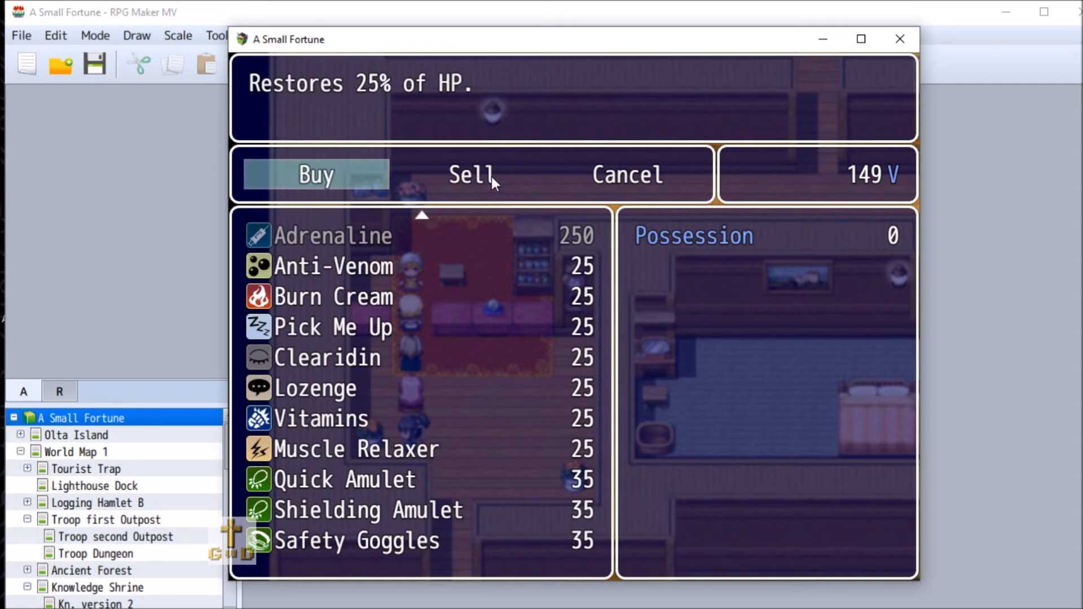
Step: Close the potion shop's buying list without a purchase, finish the farewell dialogue, and walk back out to the village
right_click(607, 174)
right_click(438, 216)
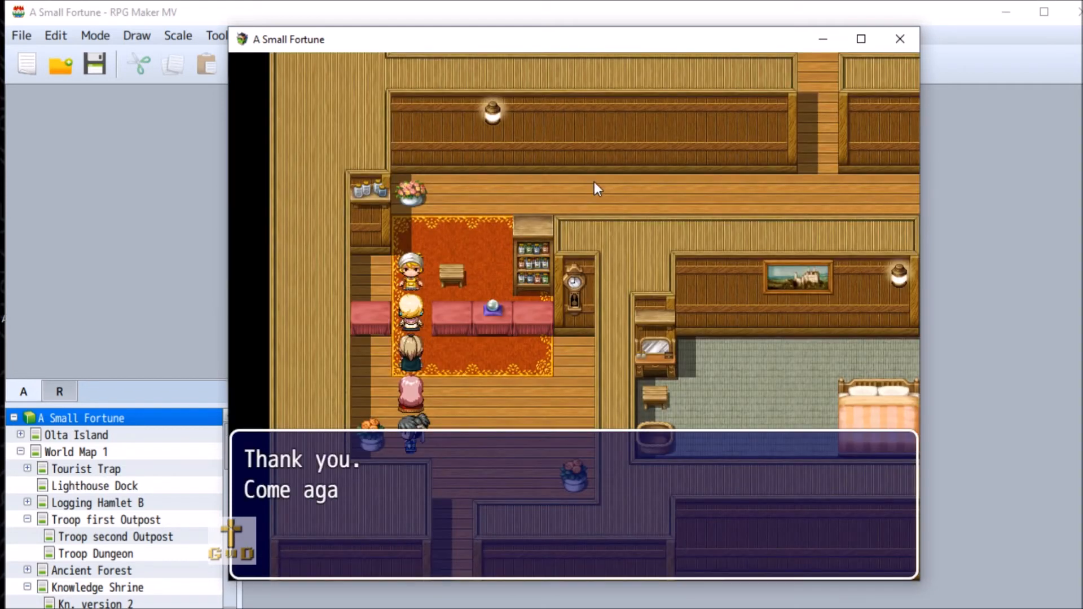
left_click(464, 423)
left_click(456, 530)
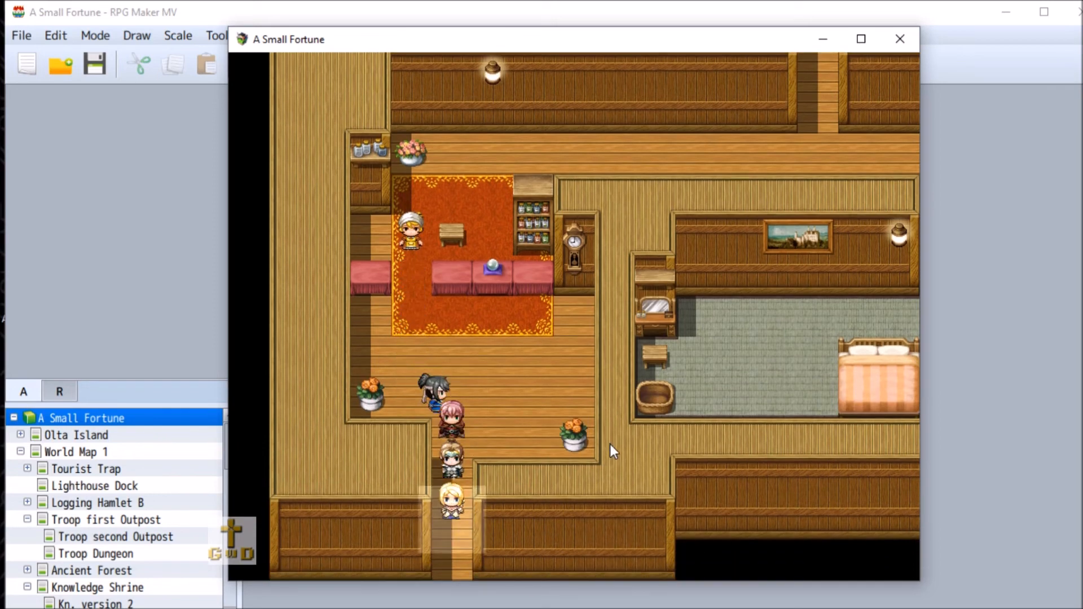
left_click(449, 547)
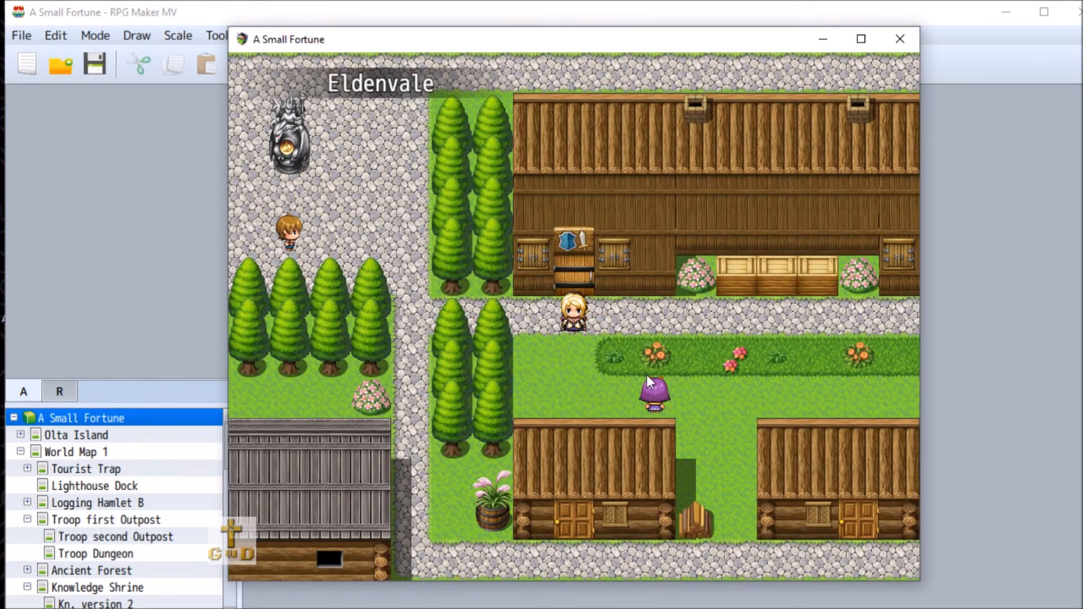
Step: Walk east along the flower bed and enter the shop with the money-bag sign
left_click(698, 354)
left_click(791, 317)
left_click(830, 269)
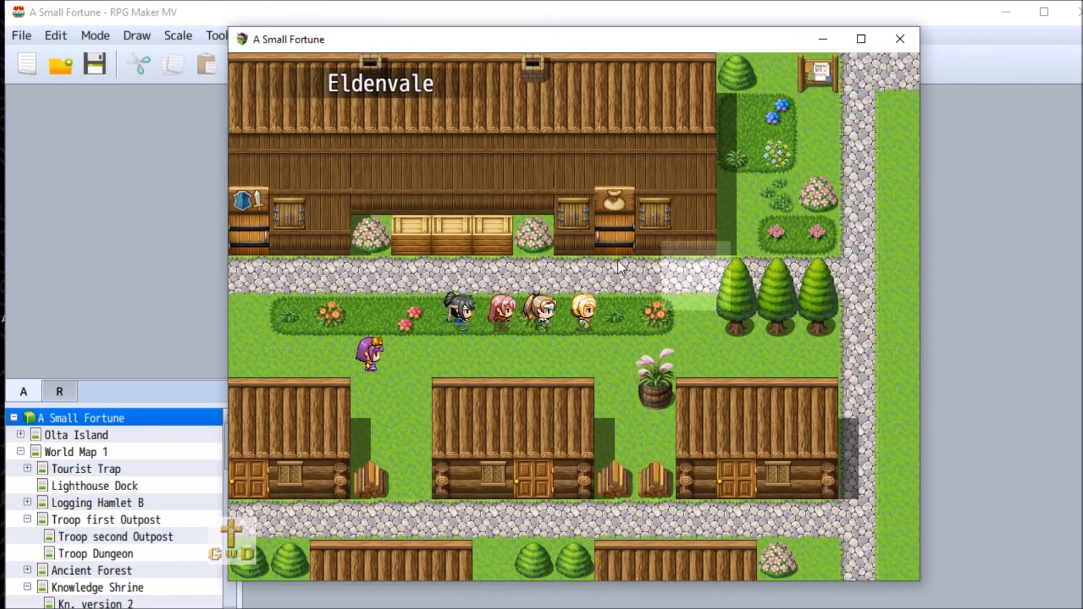
left_click(619, 266)
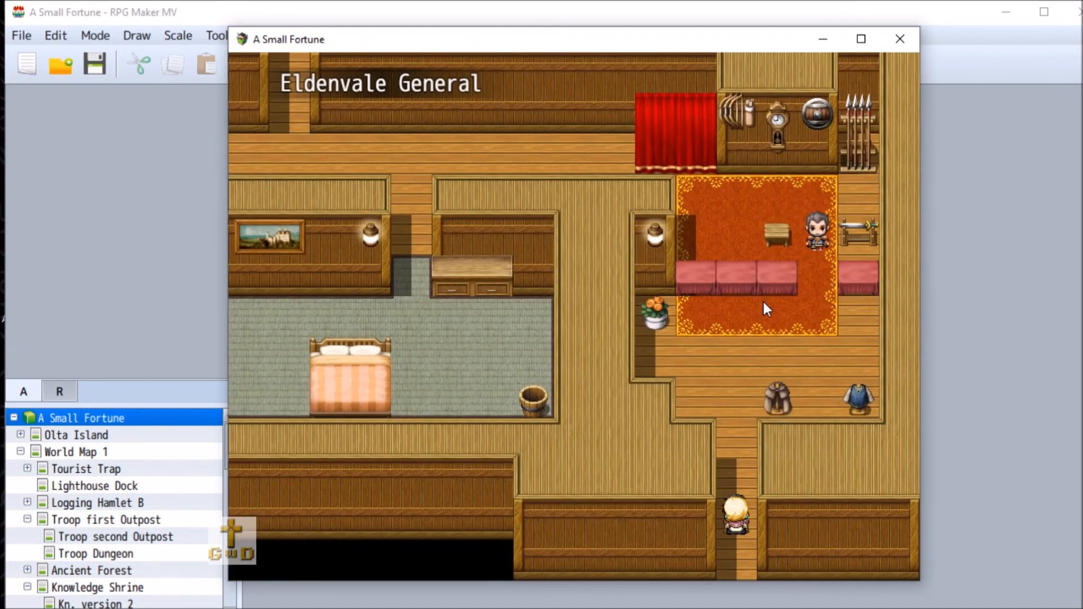
Step: Talk to the gray-haired shopkeeper at the counter and look through the weapons and armor for sale
left_click(764, 327)
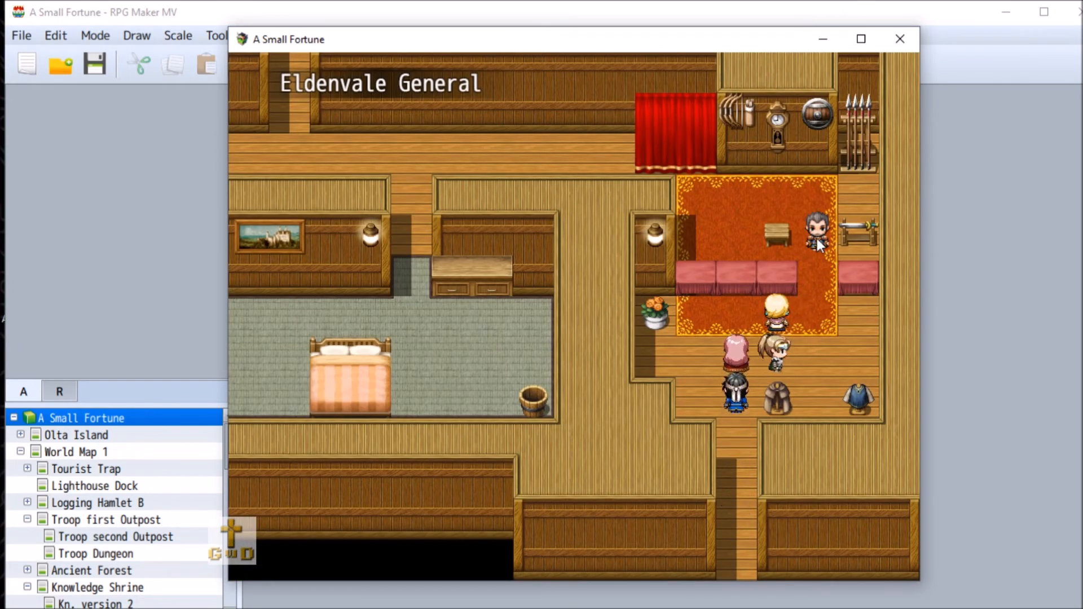
left_click(817, 236)
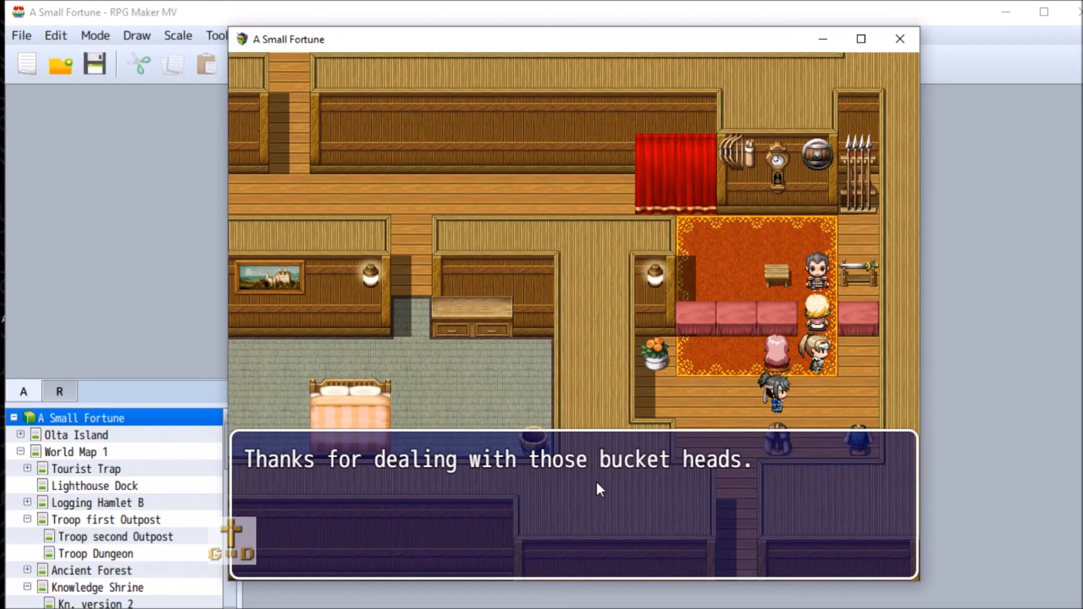
left_click(596, 480)
left_click(326, 184)
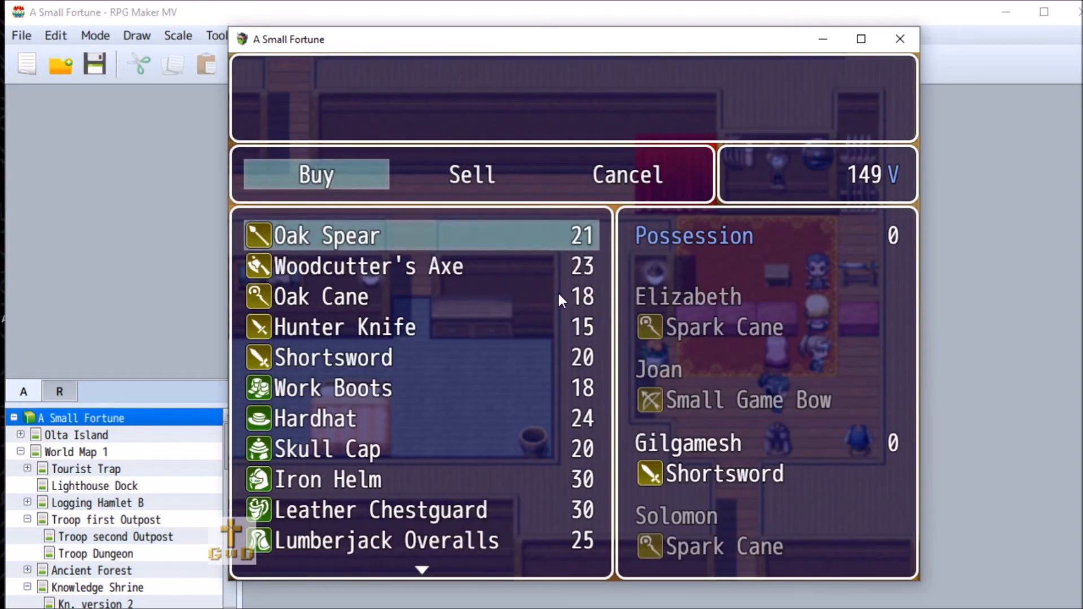
scroll(458, 468, "down", 1)
scroll(459, 468, "down", 2)
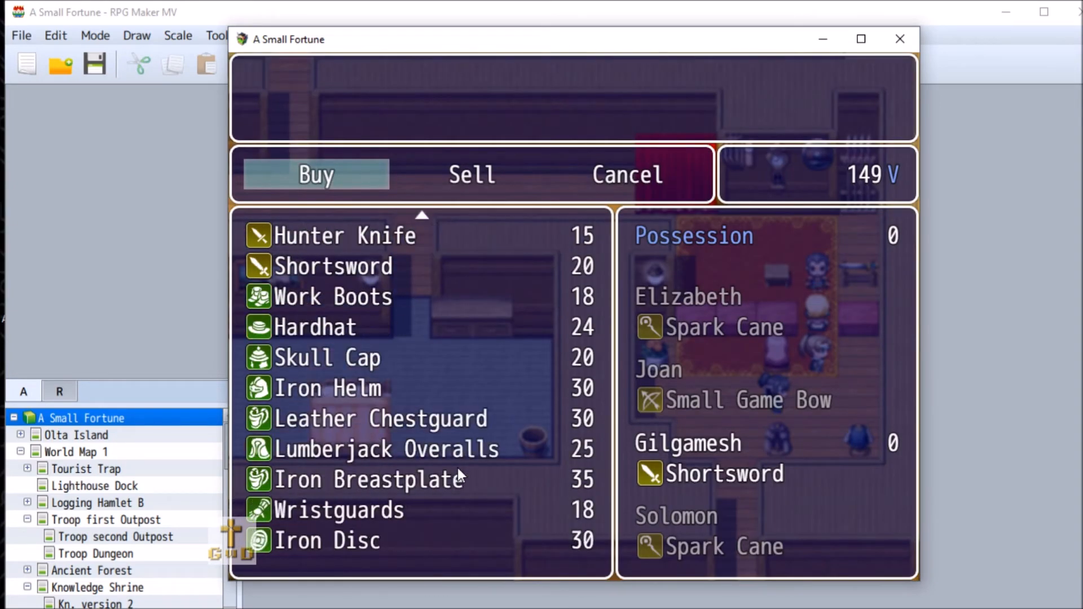
scroll(455, 468, "up", 3)
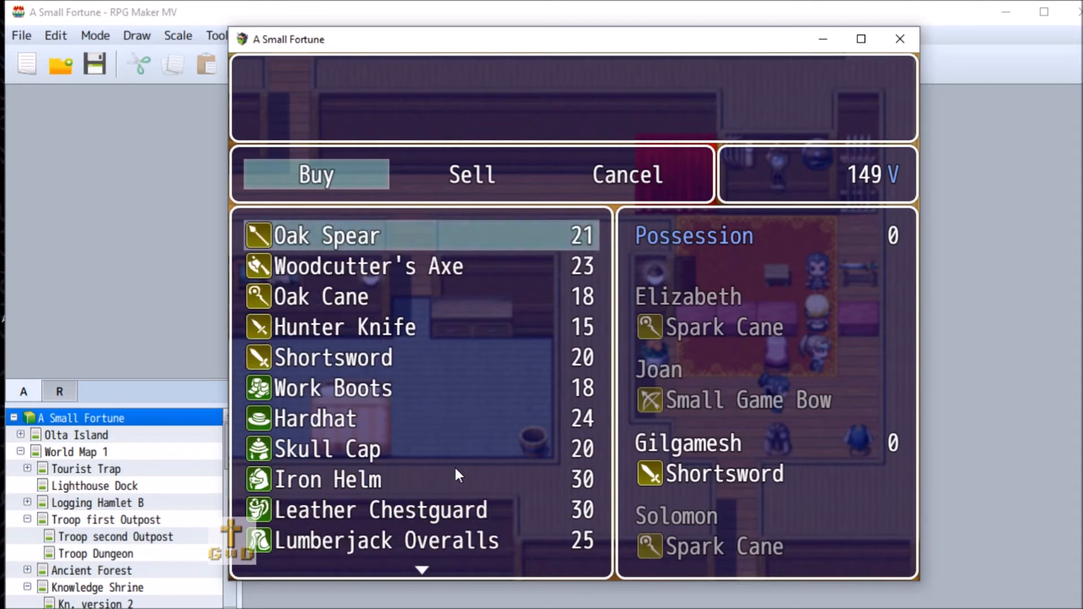
Step: Leave the weapon and armor trade without buying, finish the farewell dialogue, and walk back out to the village
right_click(455, 468)
right_click(456, 468)
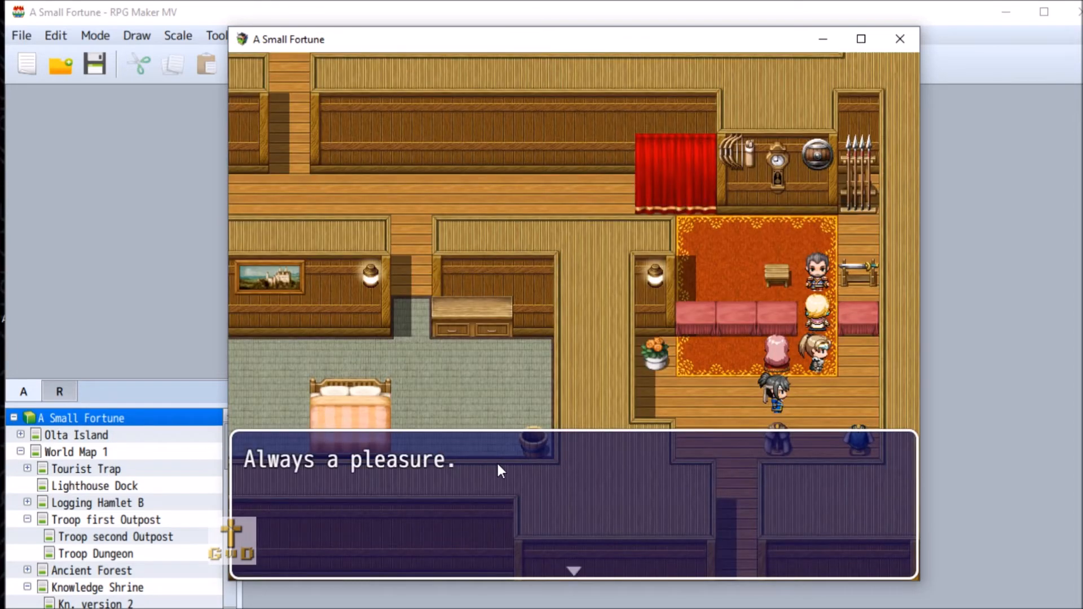
left_click(511, 465)
left_click(737, 485)
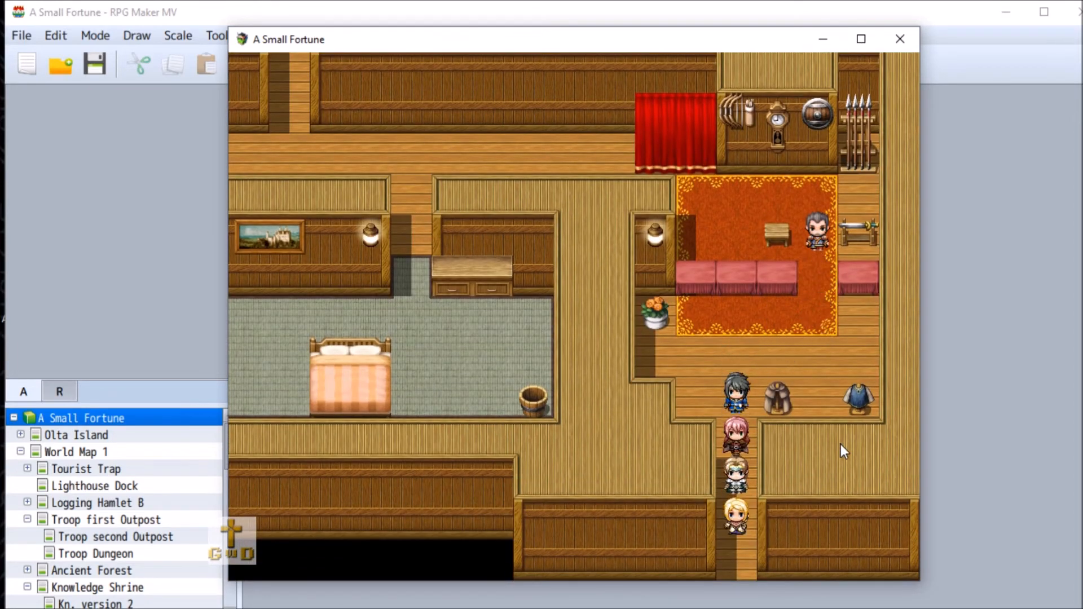
left_click(722, 557)
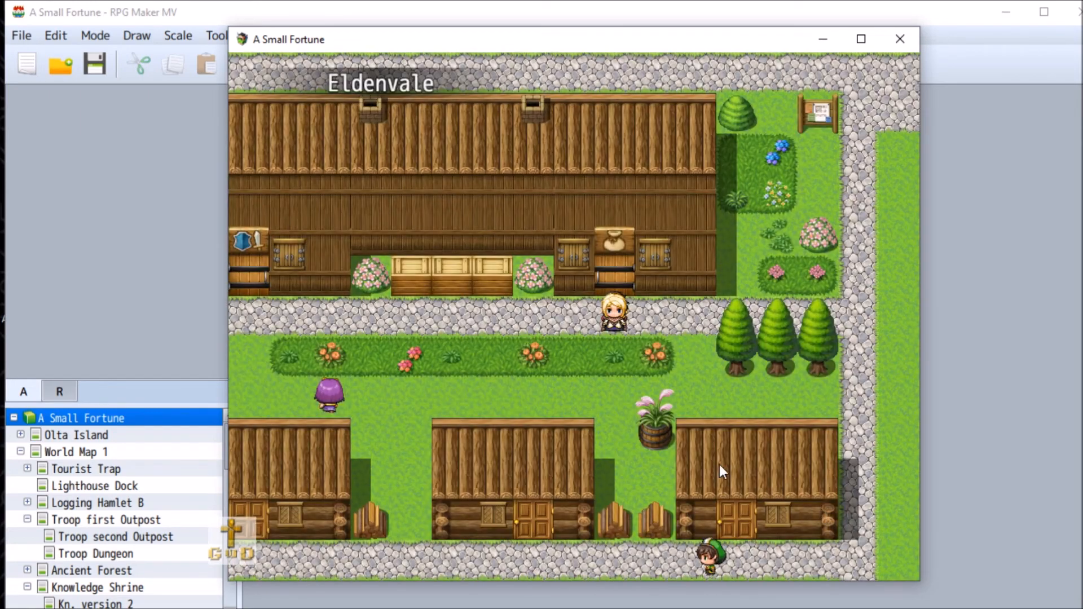
Step: Walk down between the upper-row houses, enter the middle one, and come back out to the road
left_click(631, 434)
left_click(390, 381)
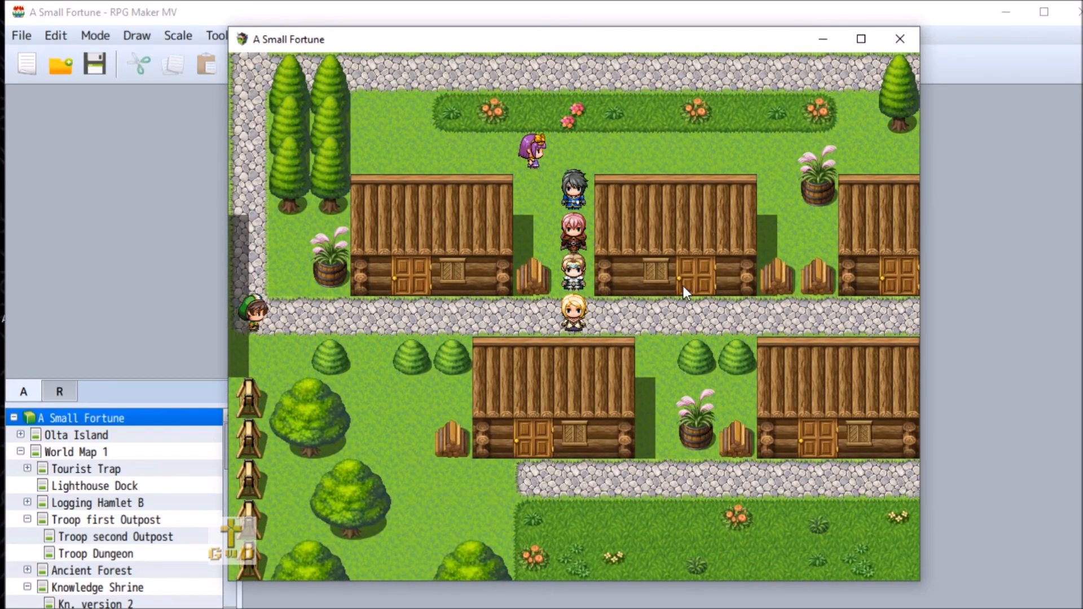
left_click(683, 286)
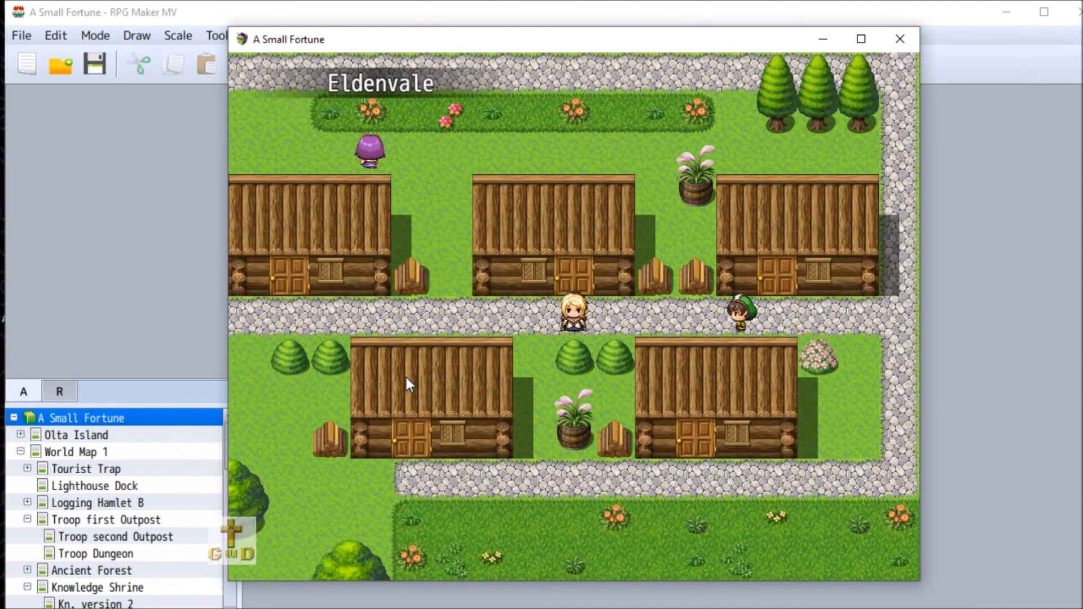
Step: Follow the road west to the westernmost house in the upper row, enter it, and come back out
left_click(342, 314)
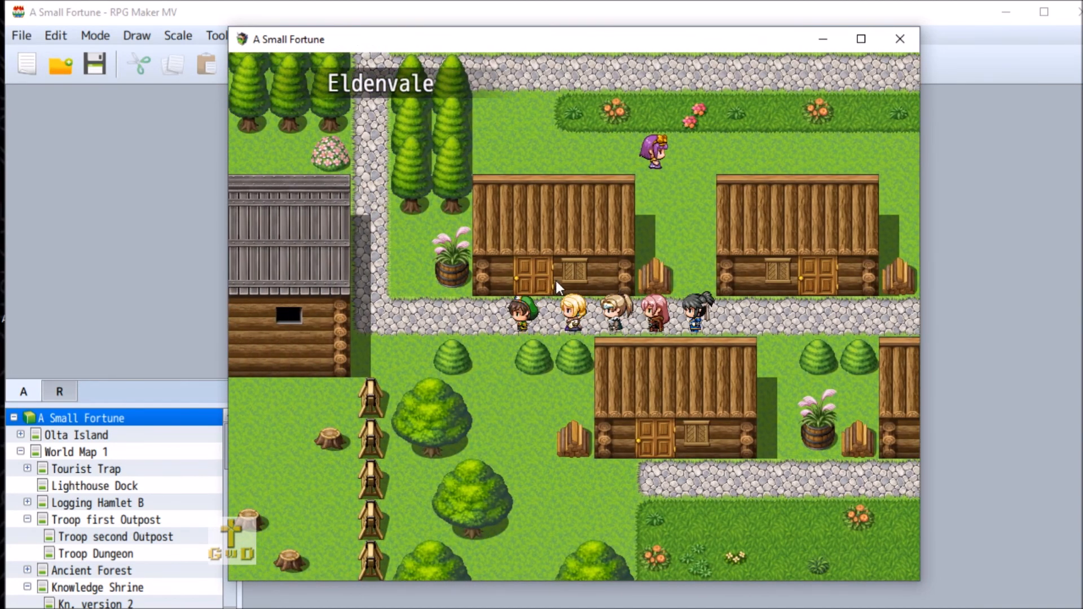
left_click(556, 280)
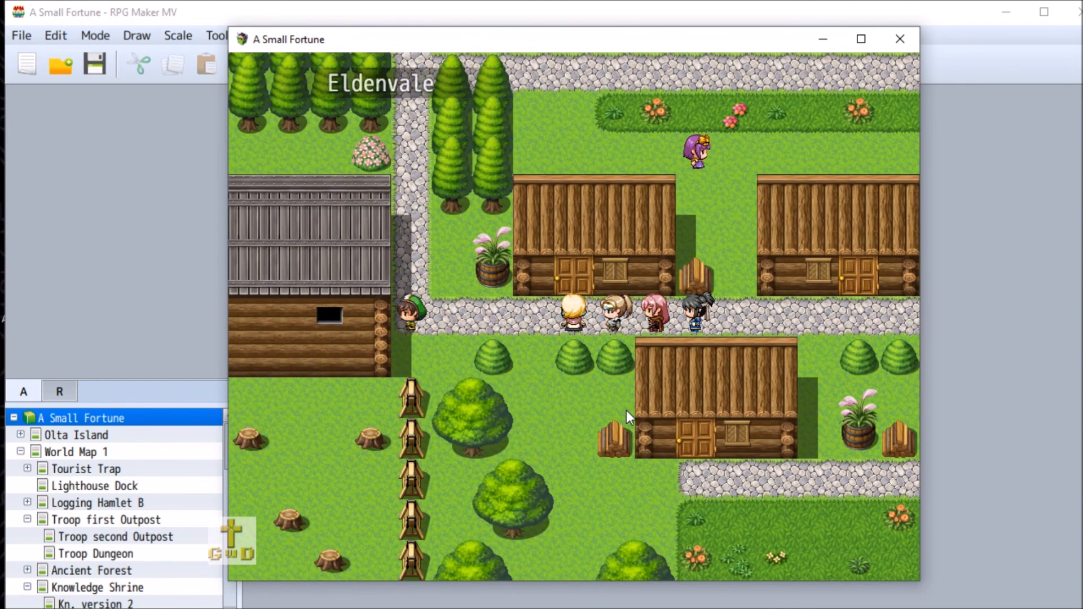
left_click(492, 495)
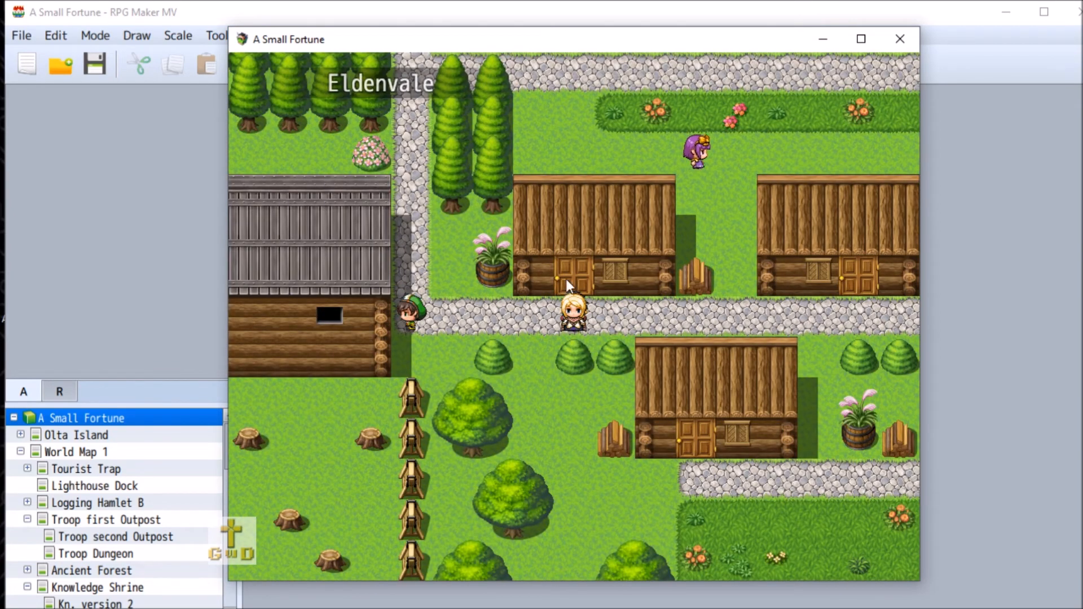
Step: Walk east and down between the houses to the lower row's westernmost house, enter it, and come back out
left_click(719, 314)
left_click(576, 436)
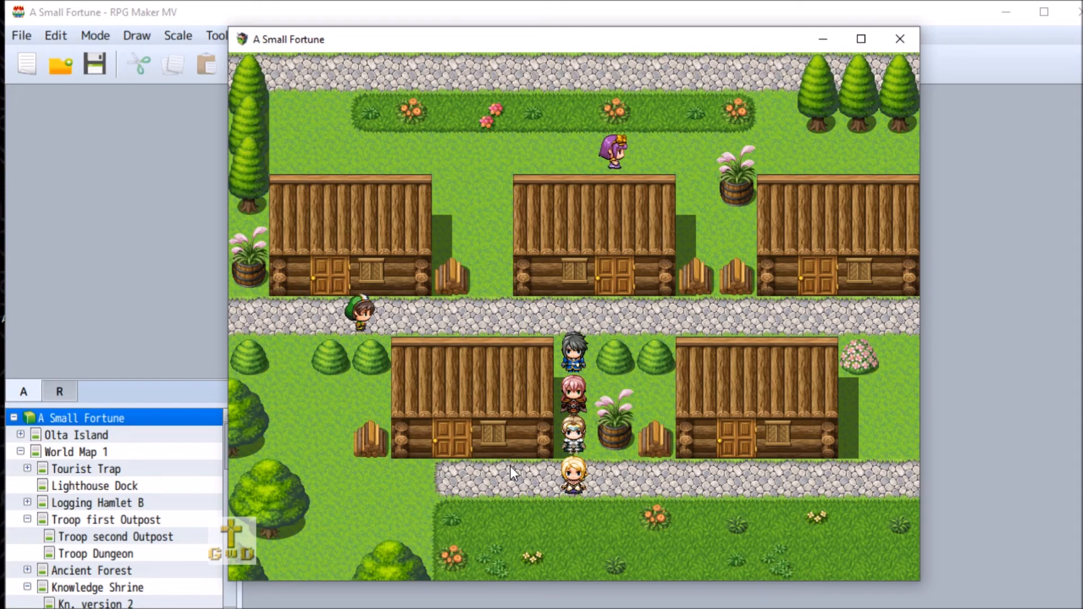
left_click(452, 493)
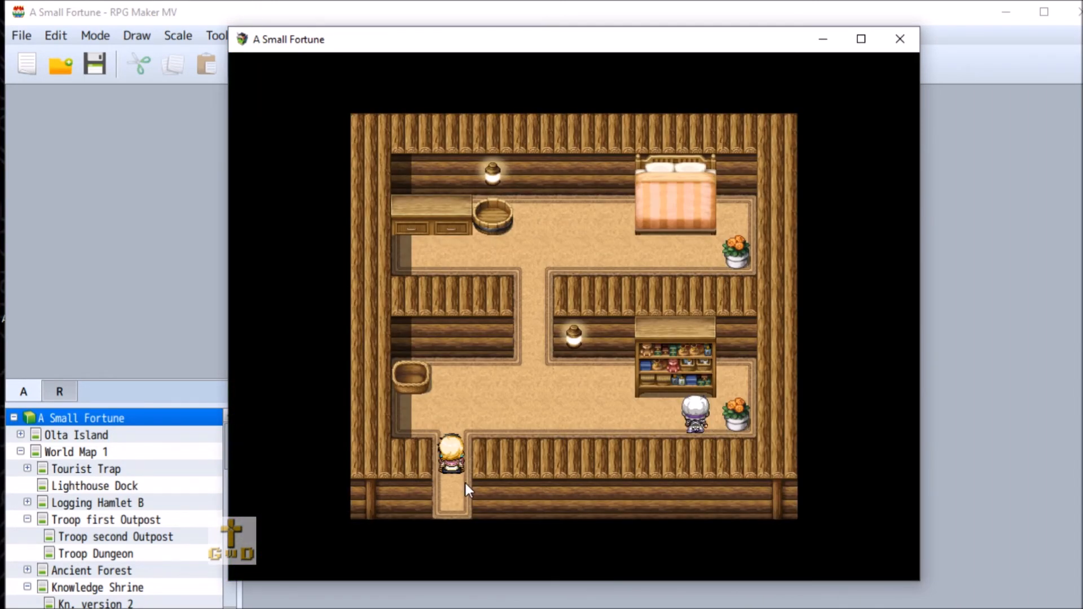
left_click(463, 496)
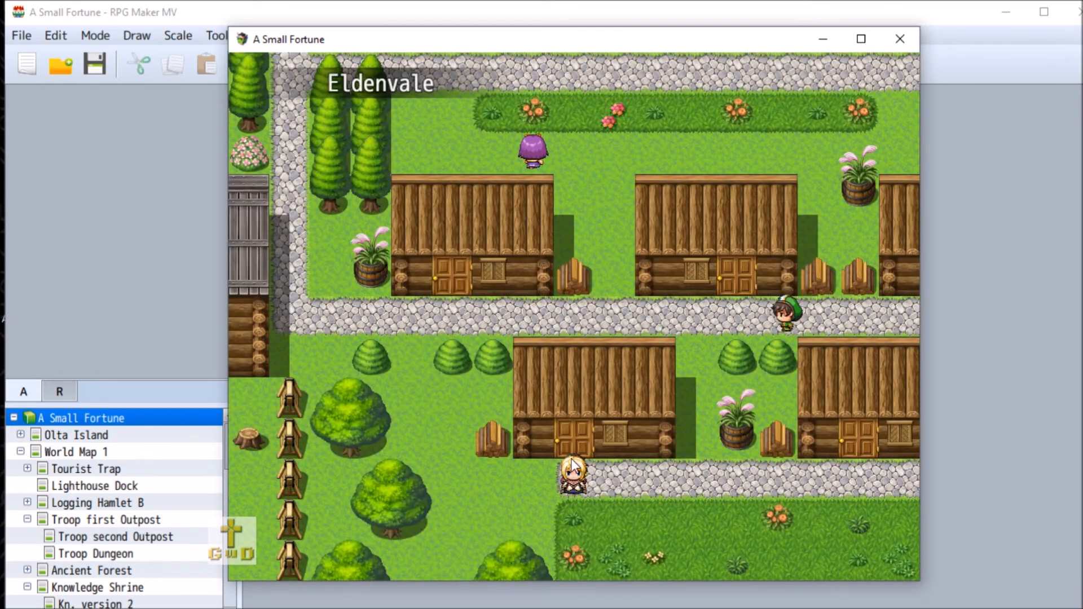
Step: Walk north past the long gray-roofed building, then west to the well beside the vegetable fields
left_click(412, 323)
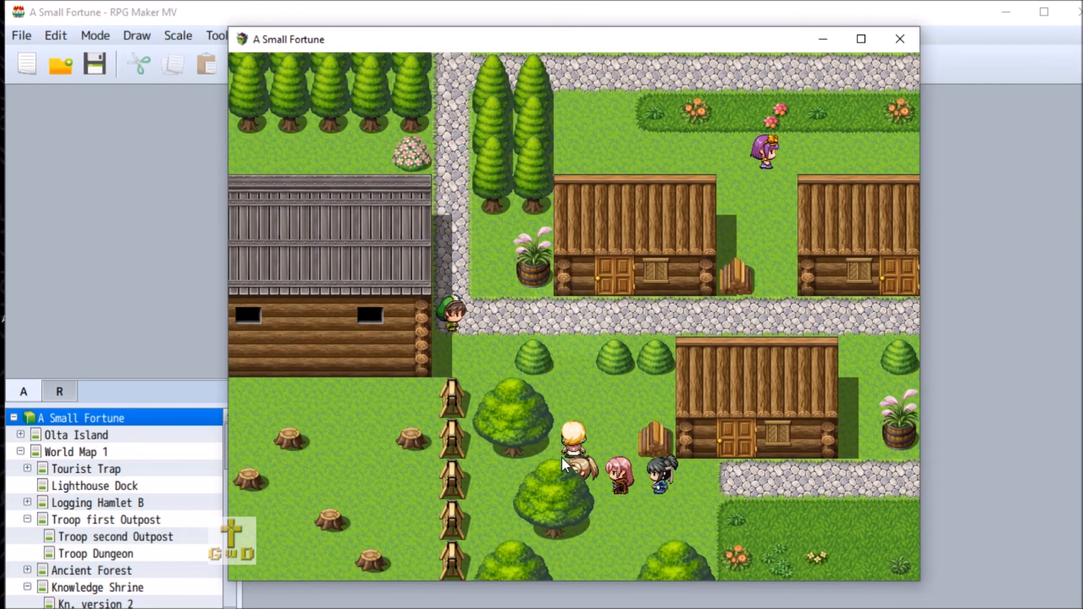
left_click(496, 316)
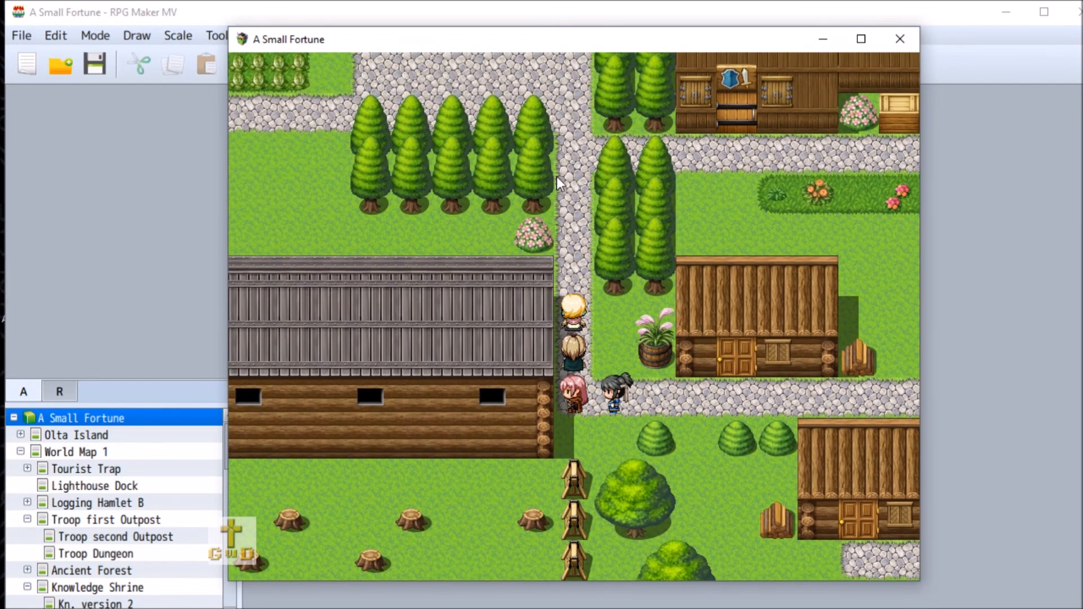
left_click(558, 175)
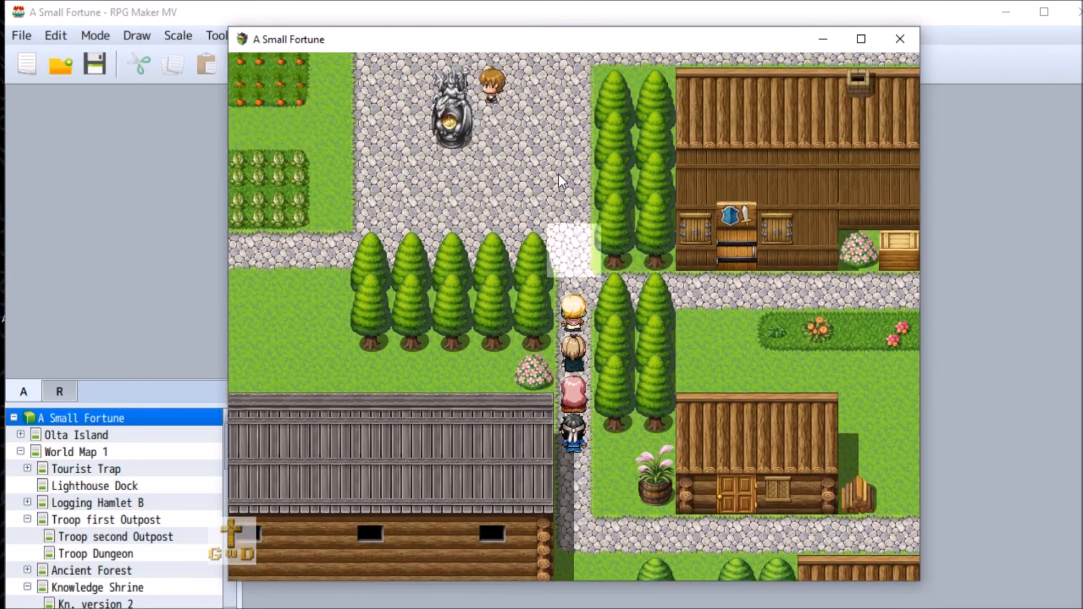
left_click(436, 308)
left_click(437, 336)
left_click(521, 404)
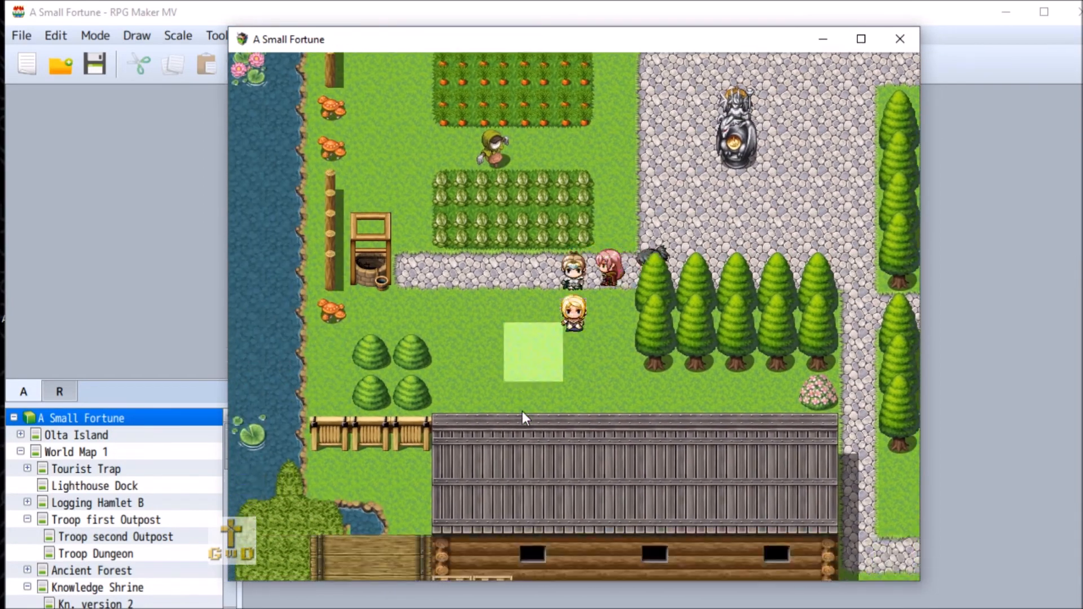
left_click(504, 386)
left_click(537, 235)
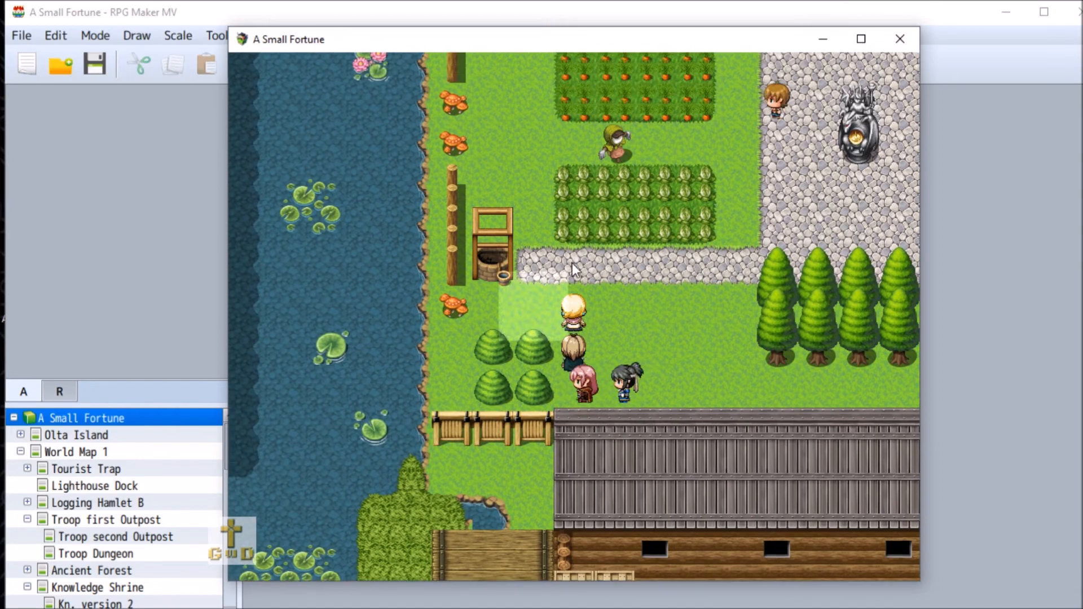
left_click(554, 284)
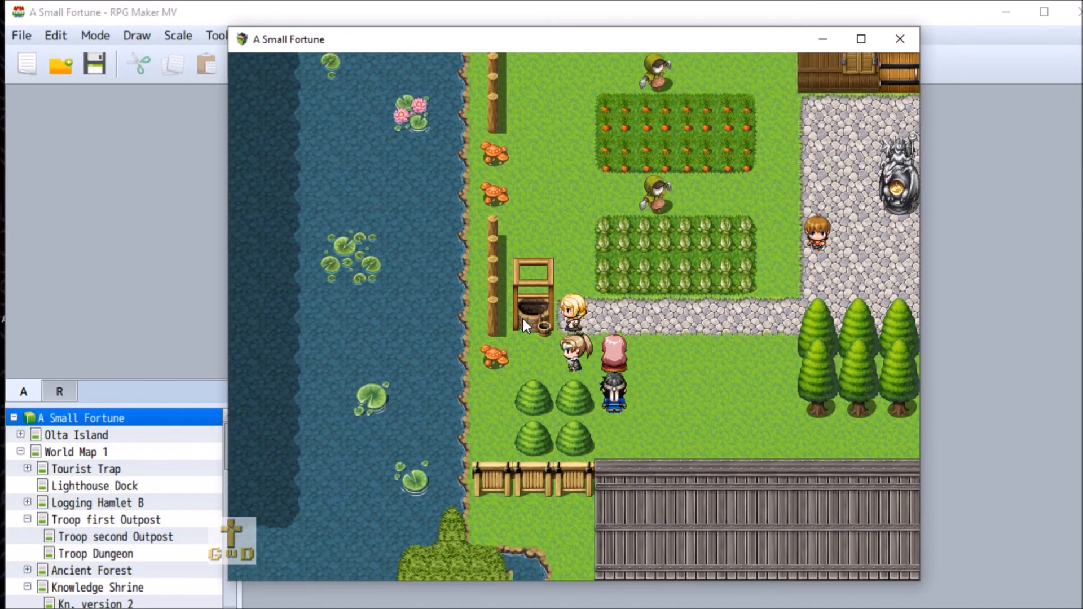
Step: Enter the hermit's house north of the fields, finish the dialogue with the gray-haired hermit, walk out, and end the playtest
left_click(580, 215)
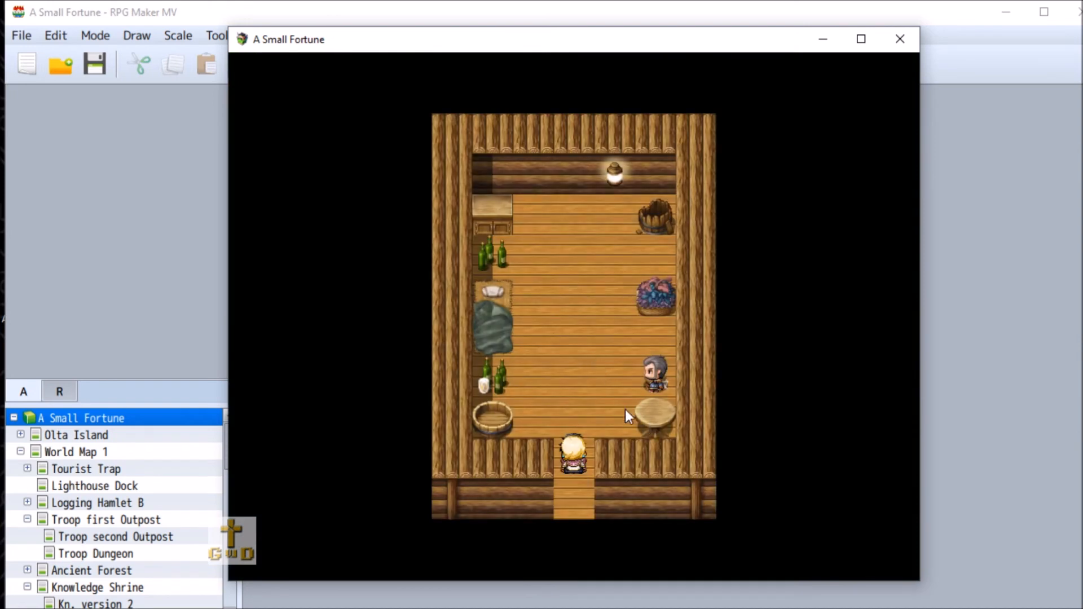
left_click(657, 369)
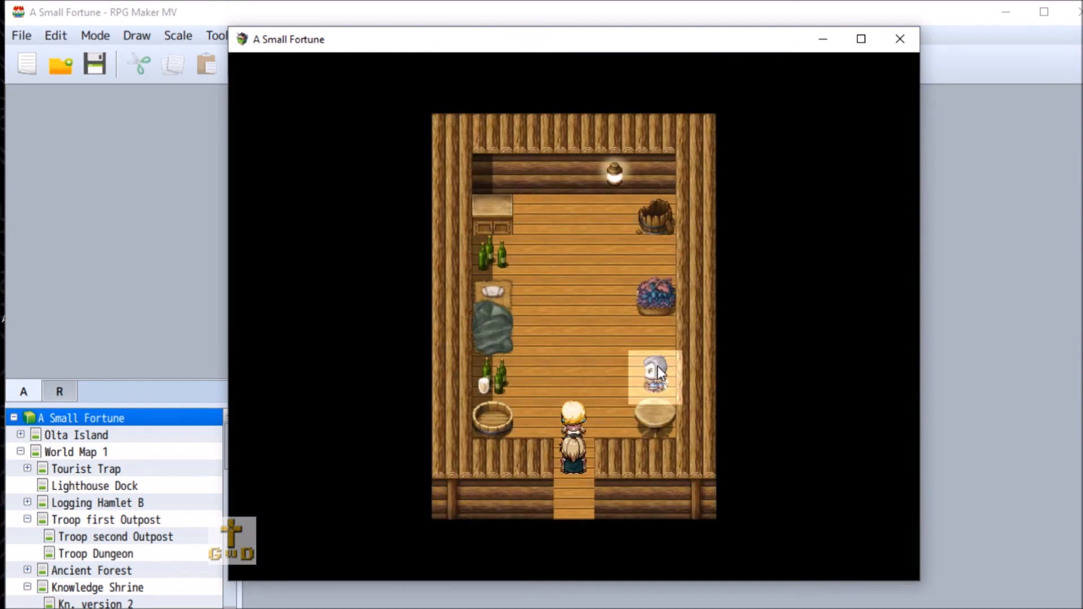
left_click(614, 488)
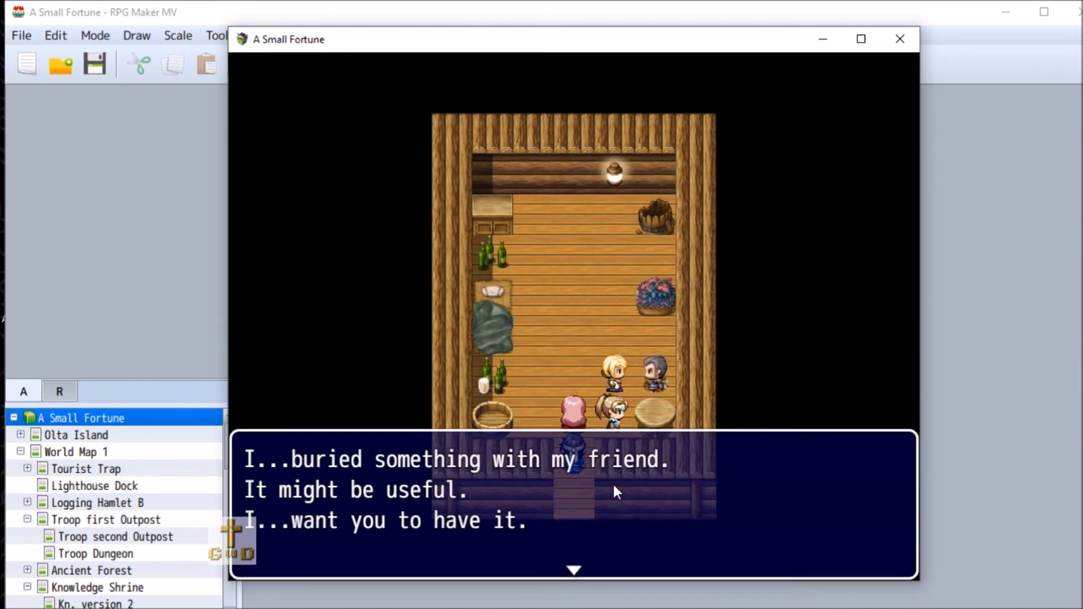
left_click(613, 483)
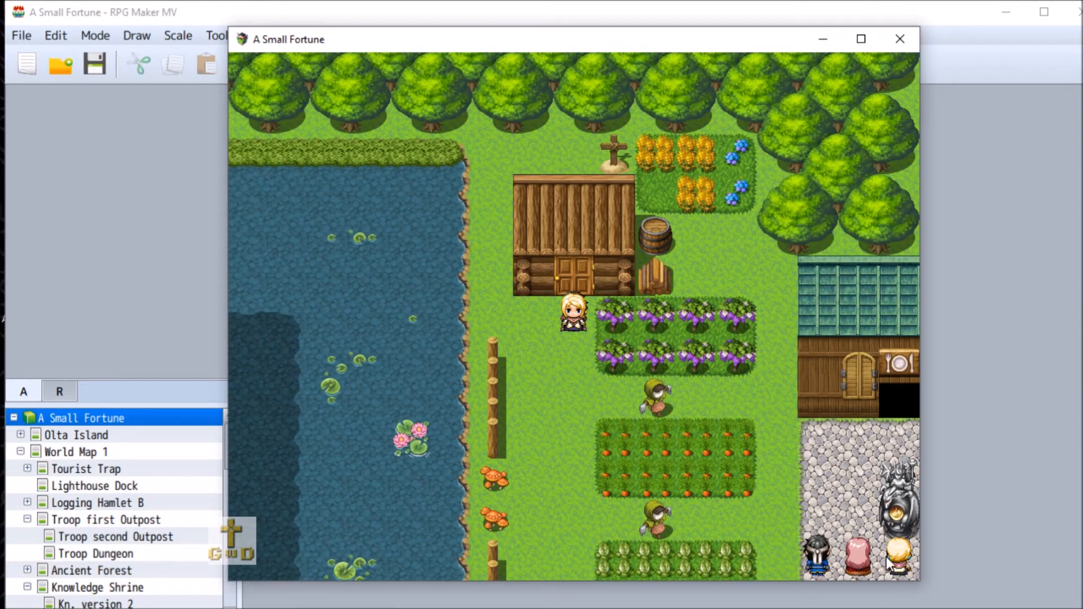
left_click(901, 40)
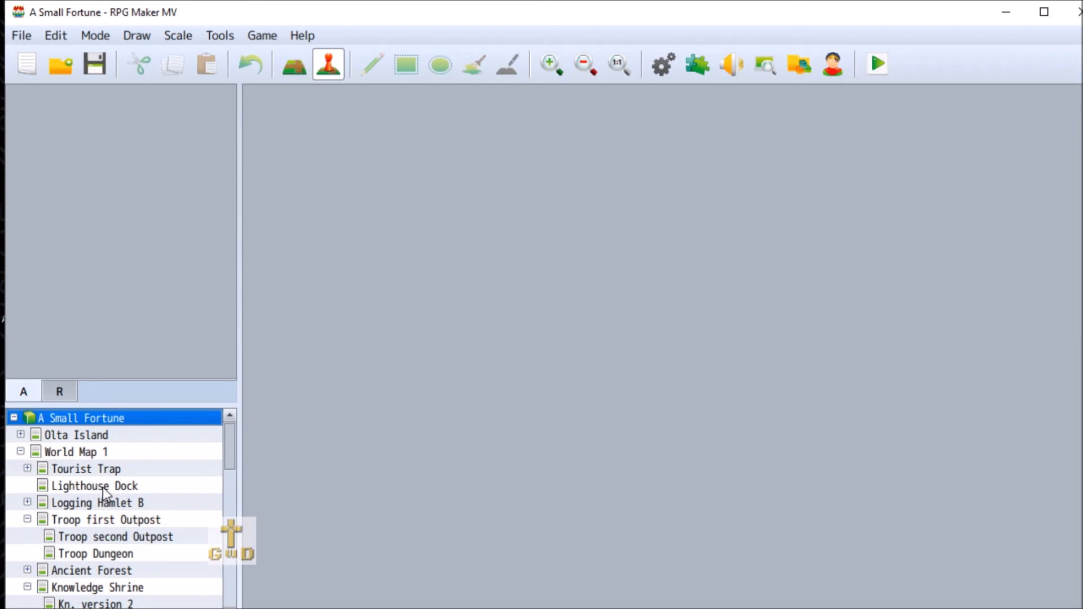
Step: On the Logging Hamlet B map, compare both pages of the Eldenwood hermit door event and close it without changes
left_click(110, 503)
right_click(340, 263)
left_click(373, 271)
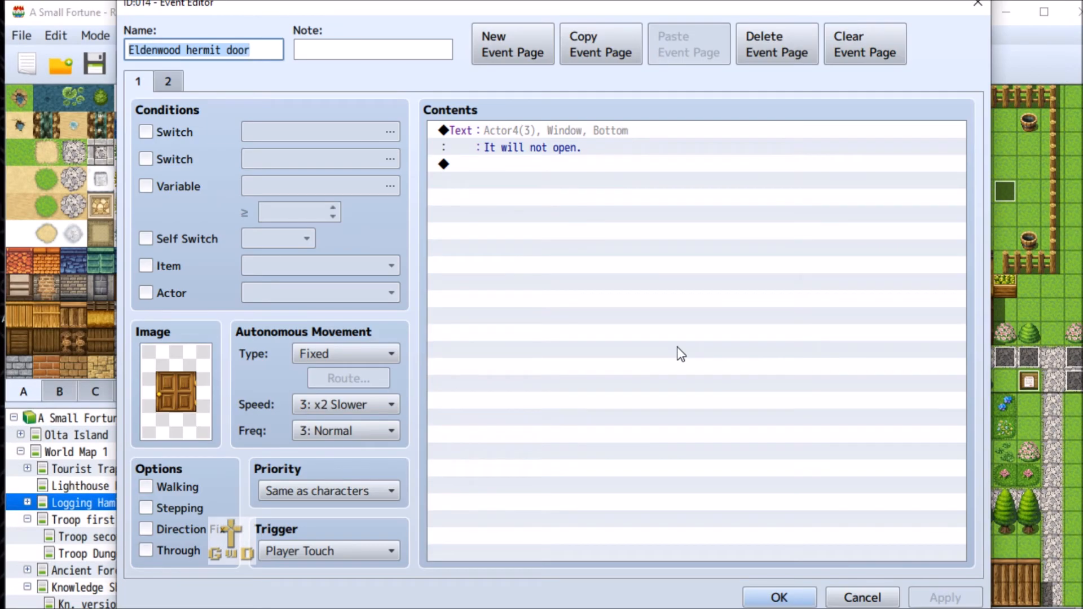
left_click(161, 82)
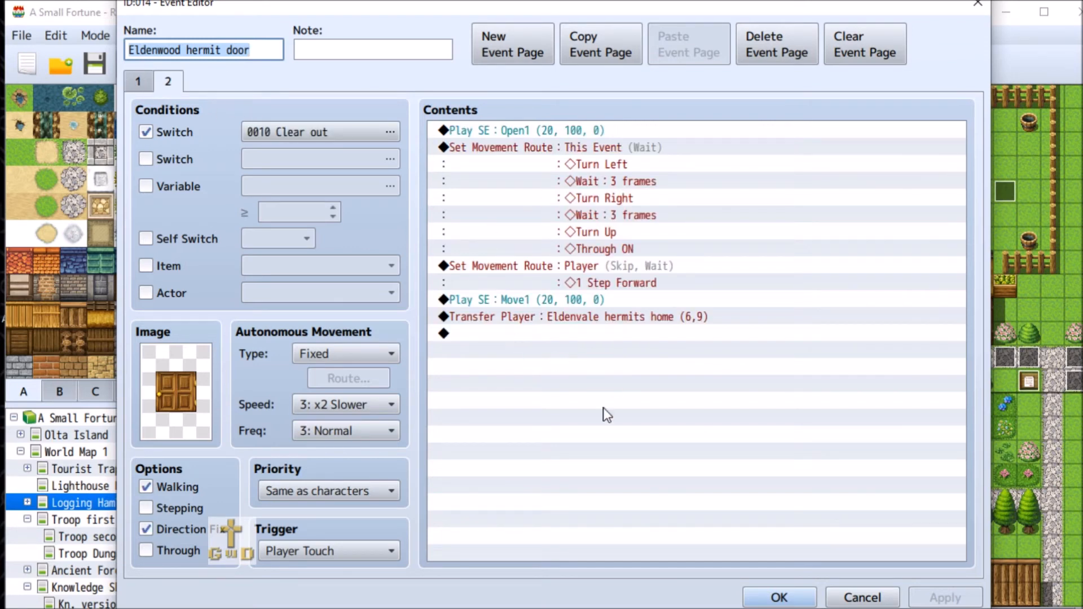
left_click(136, 83)
left_click(167, 79)
left_click(137, 81)
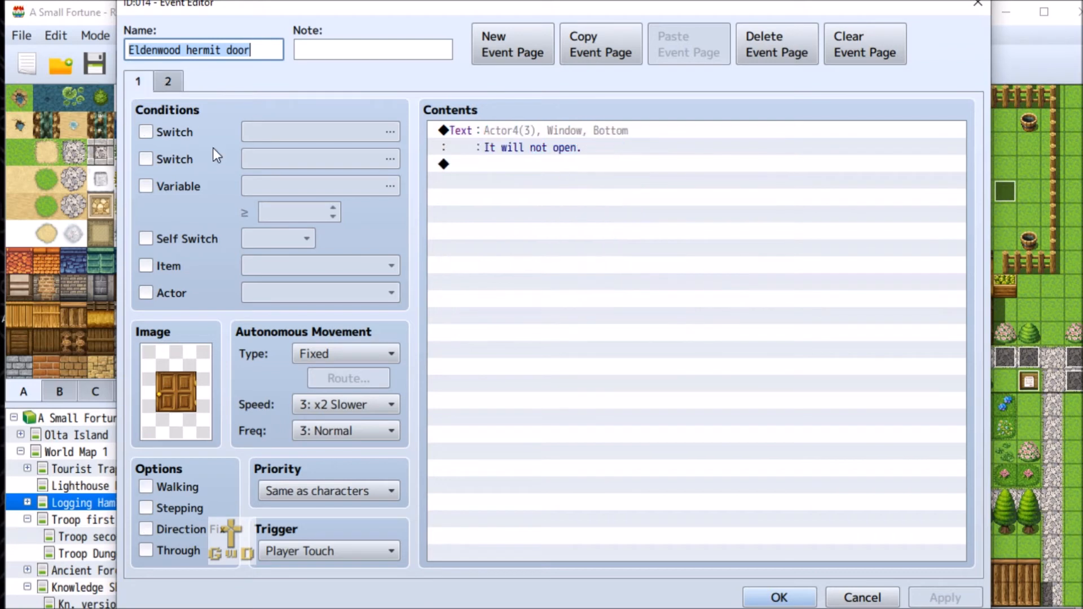
left_click(166, 82)
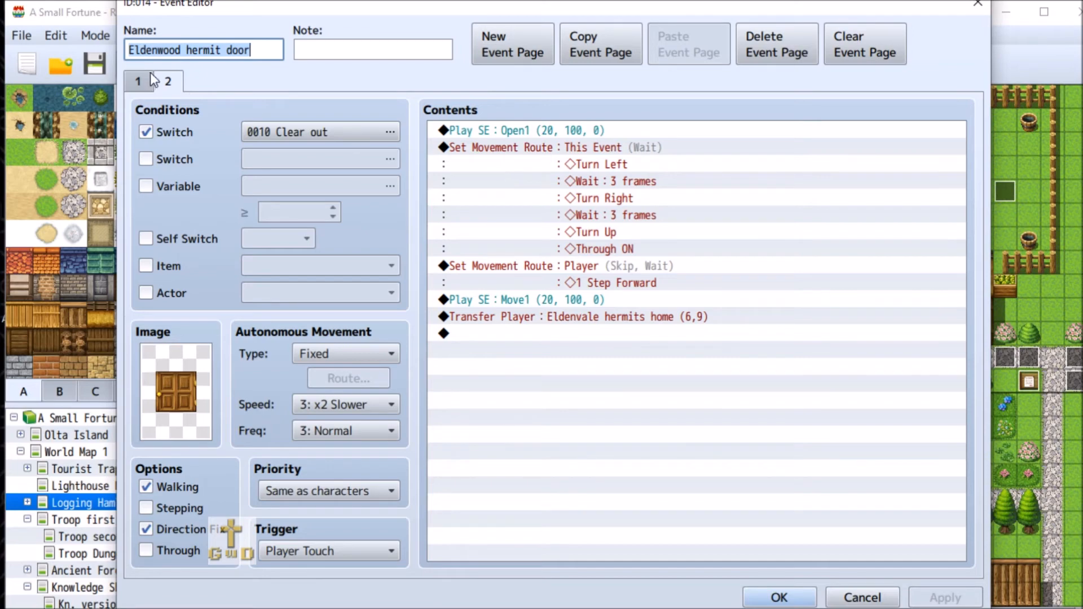
left_click(135, 83)
left_click(849, 593)
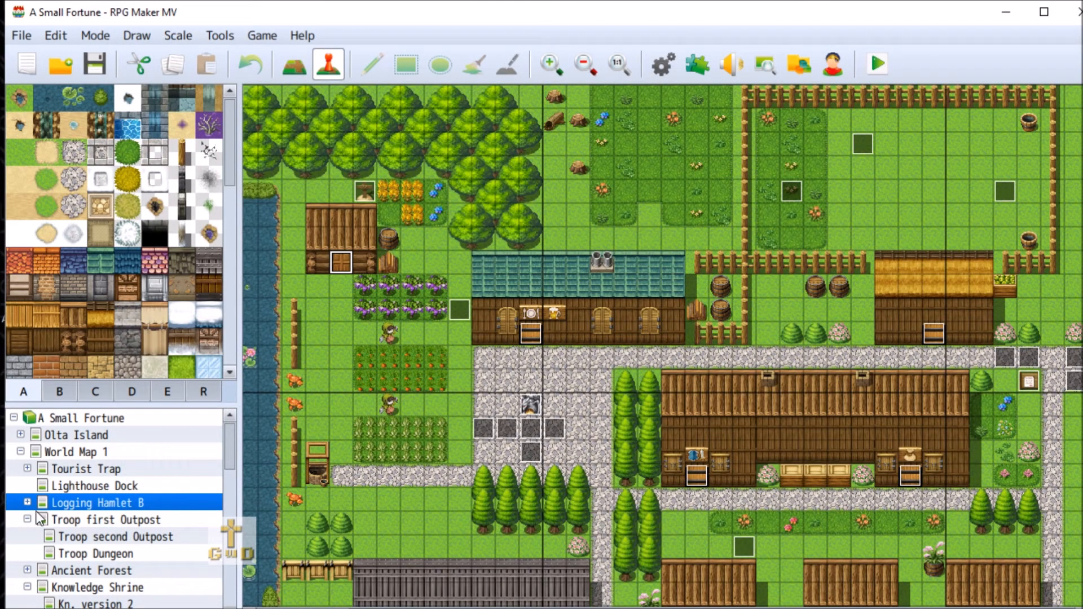
Step: Load the Eldenvale hermits home map, check the exit event's transfer destination, and close the event without changes
left_click(26, 503)
scroll(186, 495, "down", 2)
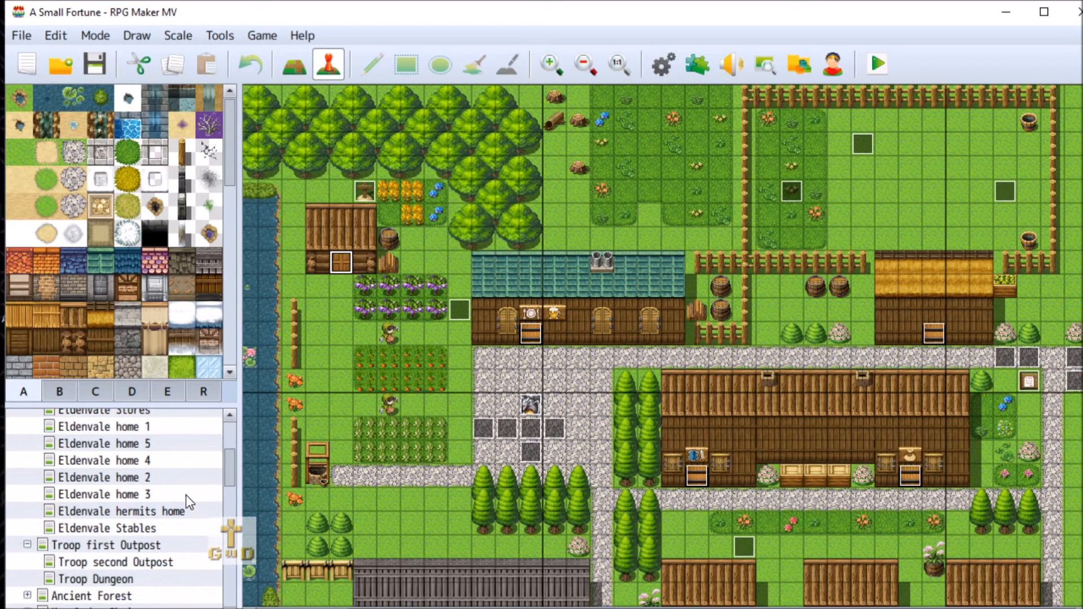
left_click(154, 511)
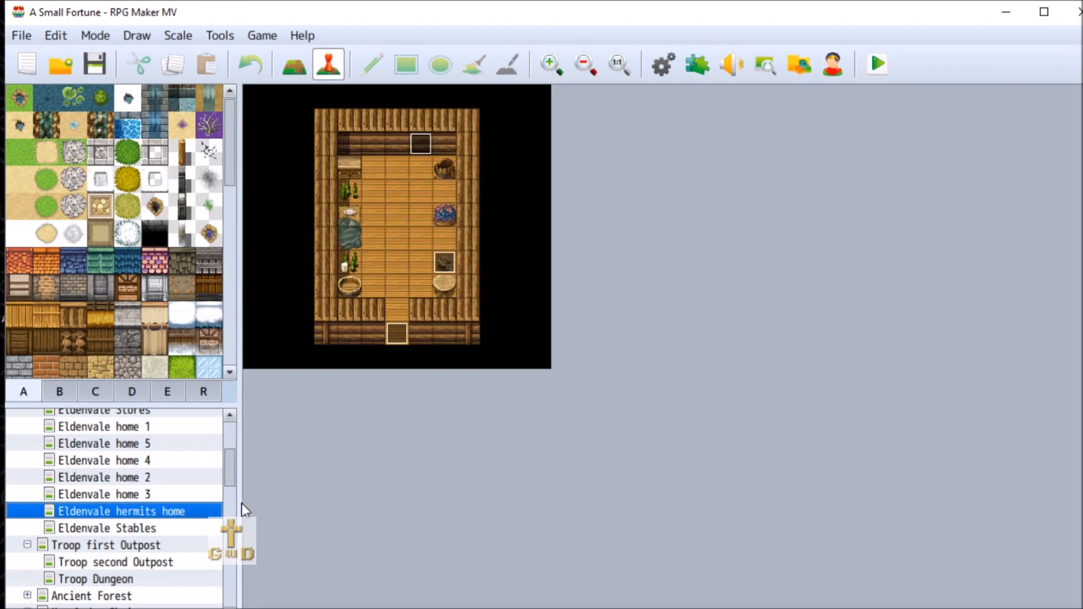
right_click(395, 334)
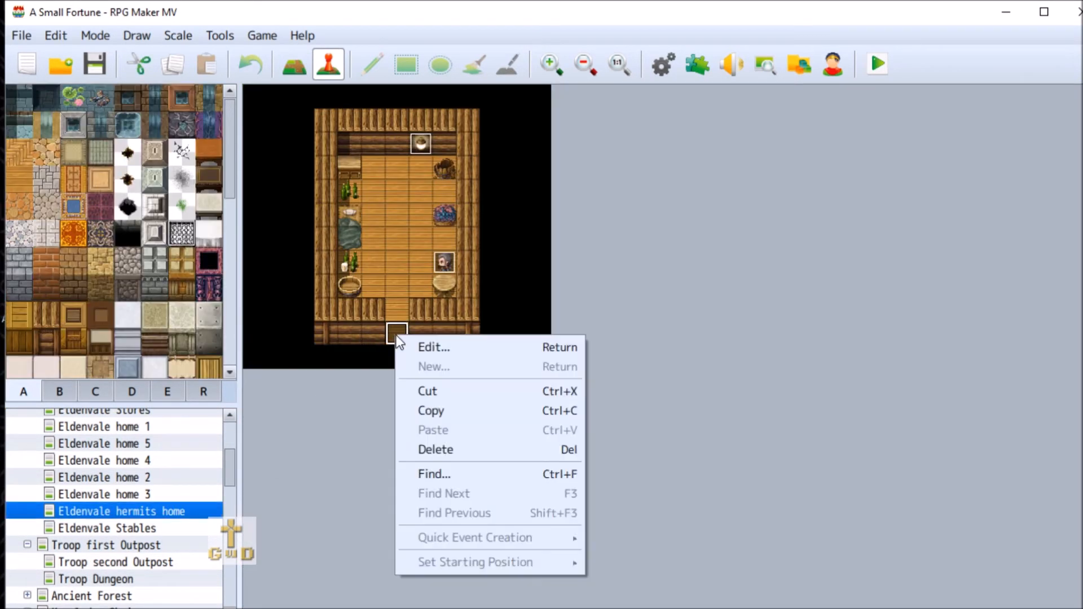
left_click(456, 344)
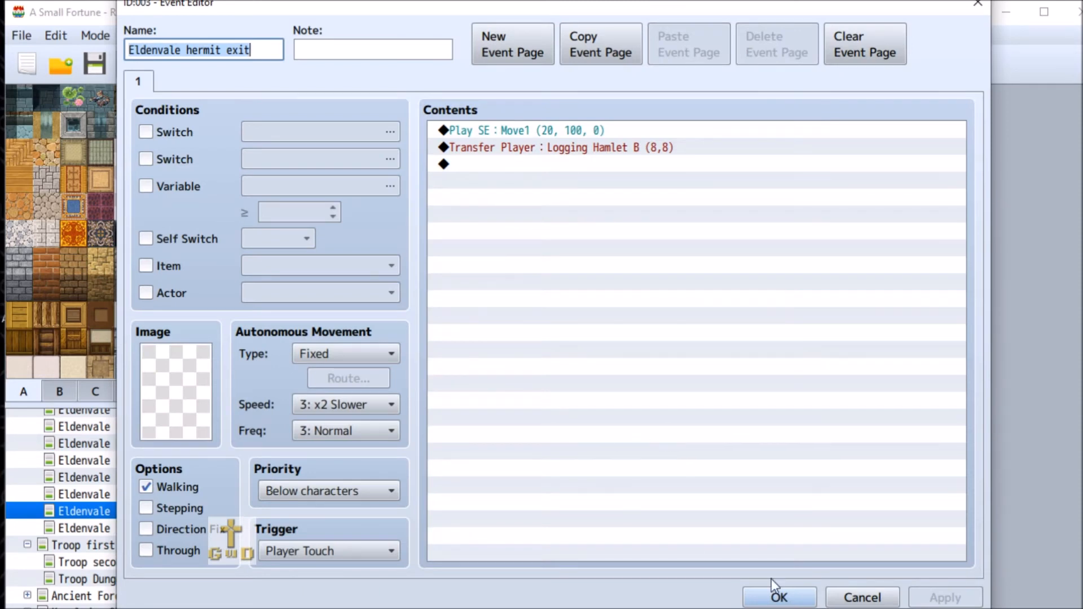
left_click(889, 596)
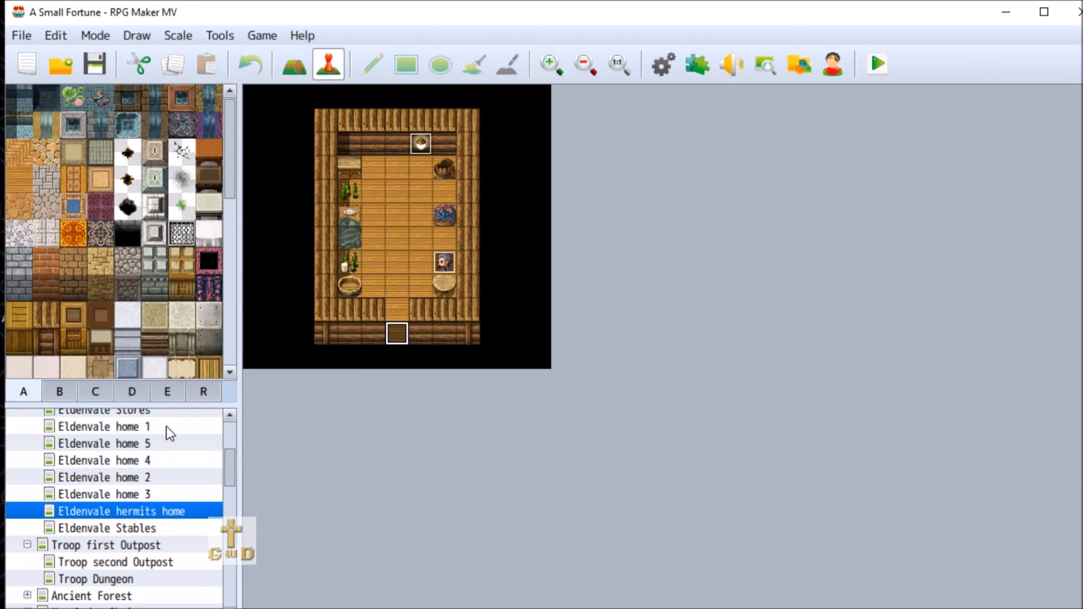
Step: Review the Eldenvale hermit event's dialogue and switch command, and close it without changes
scroll(116, 513, "up", 2)
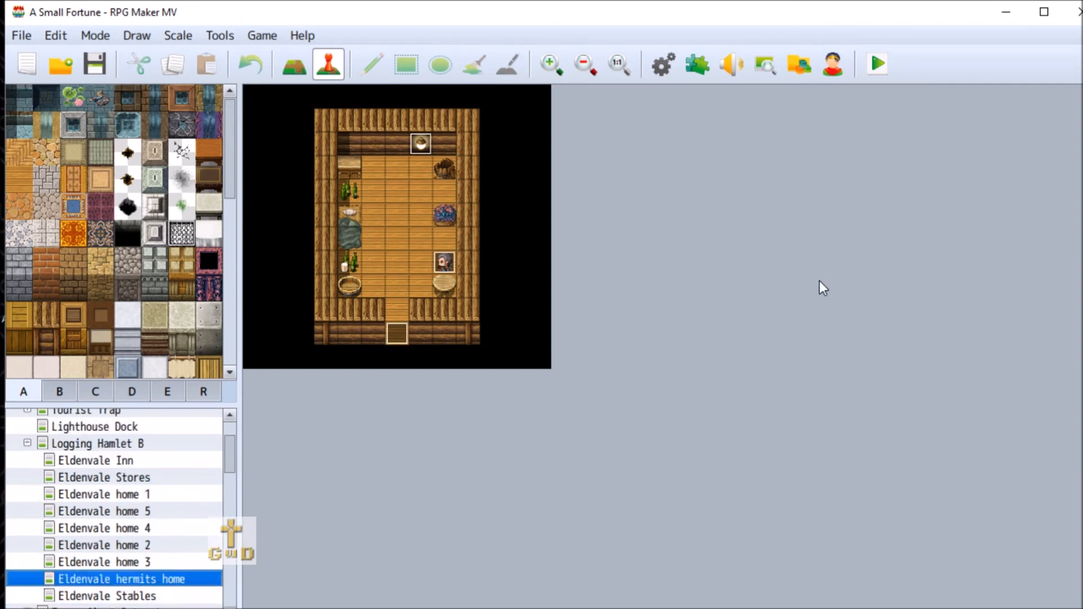
right_click(444, 262)
left_click(510, 273)
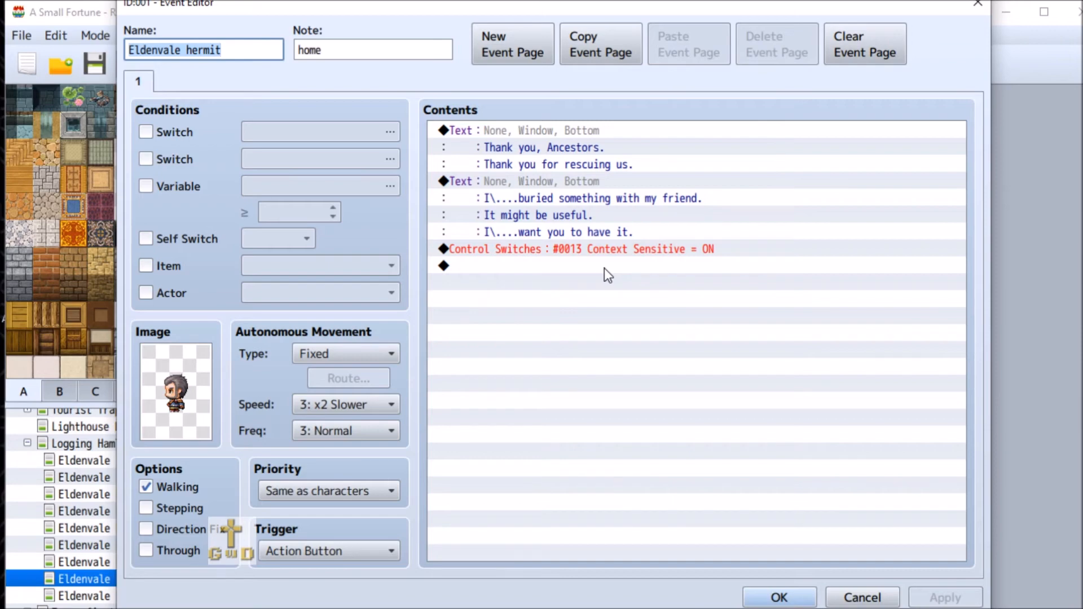
left_click(862, 596)
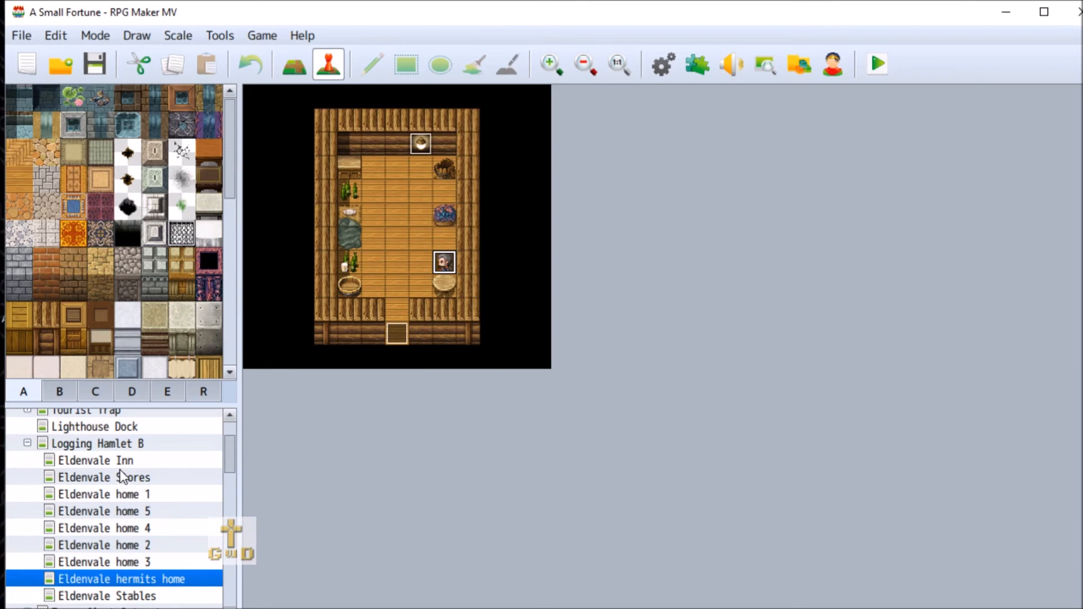
Step: Return to Logging Hamlet B, review both pages of the Outdoors event below the plaza statue, and close it without changes
left_click(120, 444)
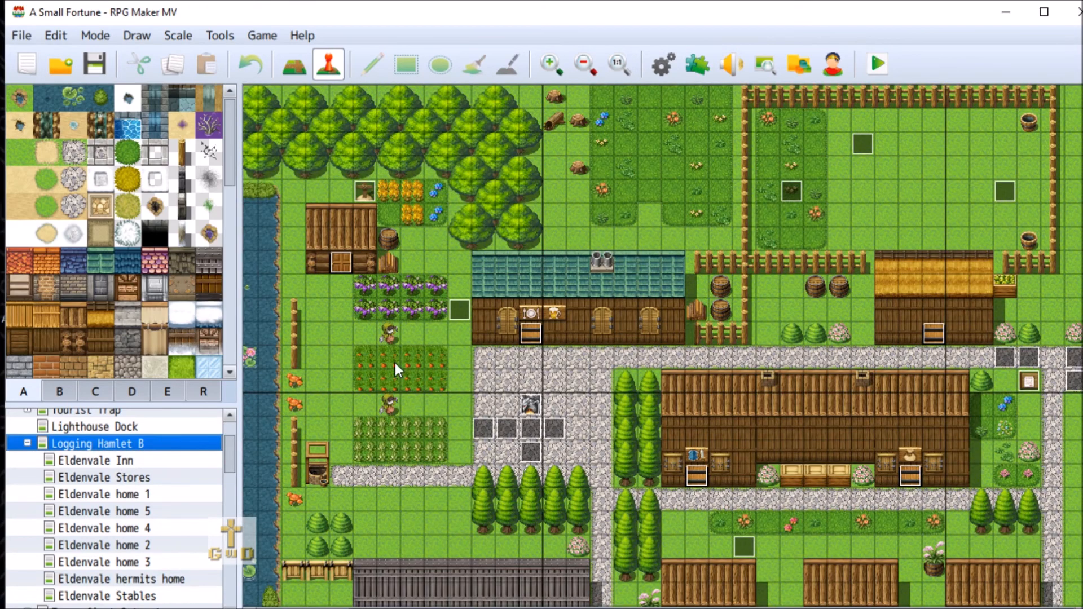
right_click(532, 422)
left_click(560, 428)
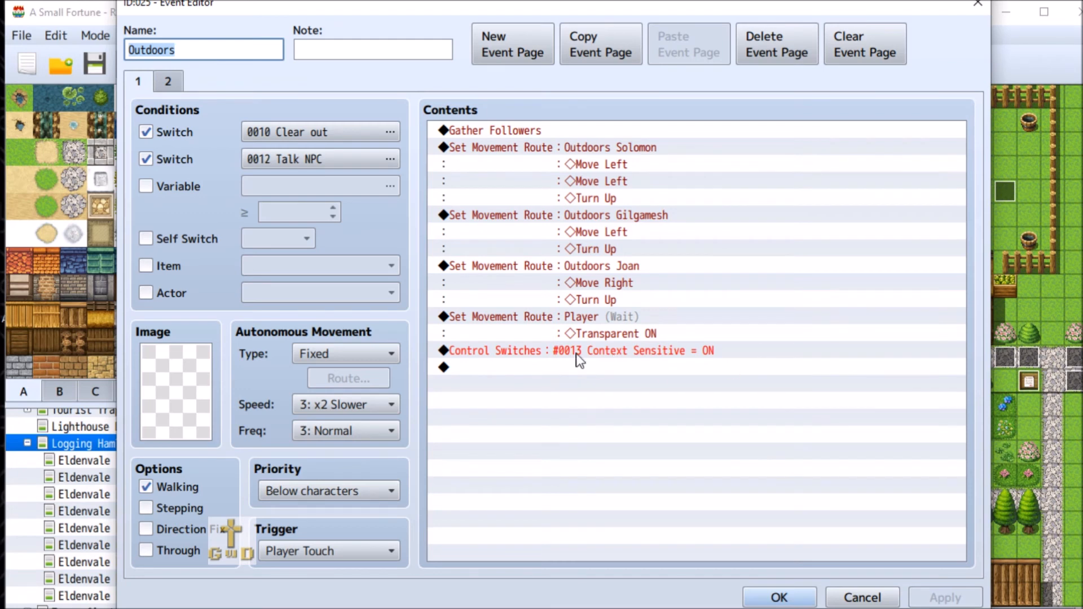
left_click(164, 82)
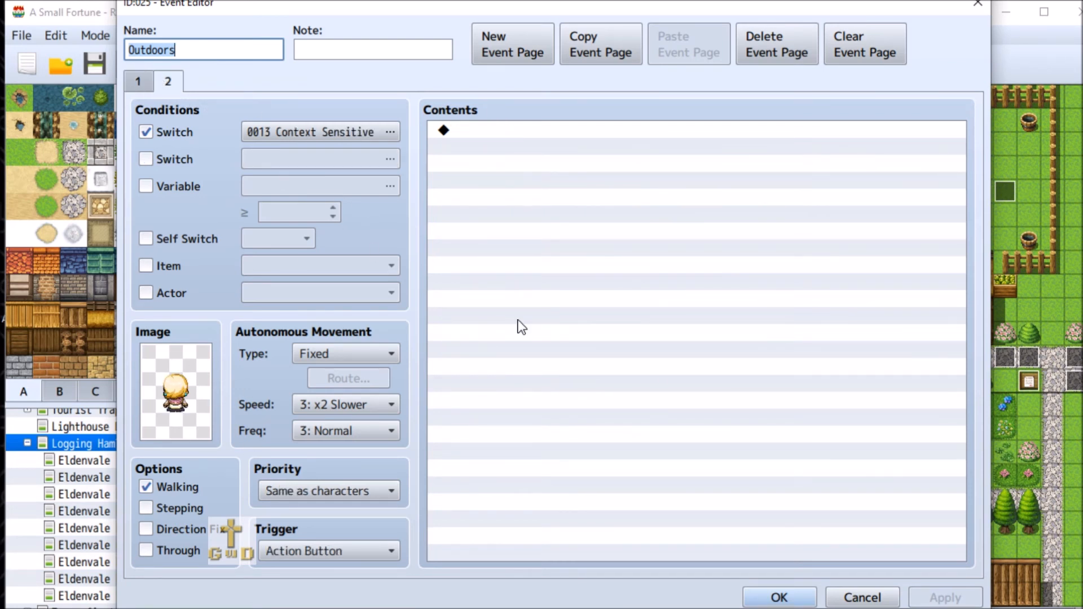
left_click(896, 599)
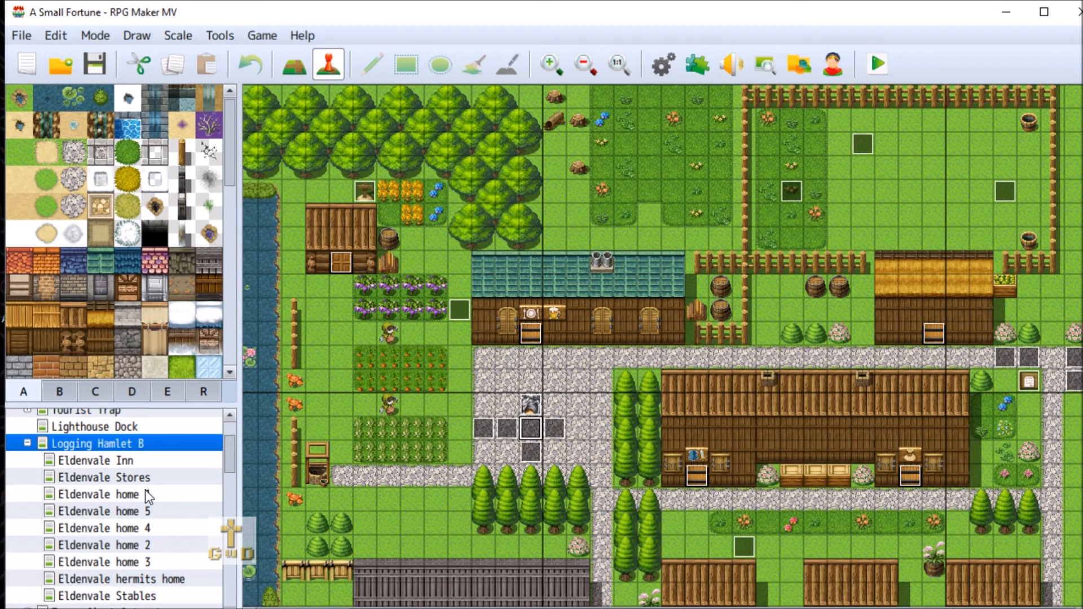
Step: In the switch command of the Eldenvale hermit event on the hermits home map, rename switch 0013 as "Statue Convo."
left_click(158, 578)
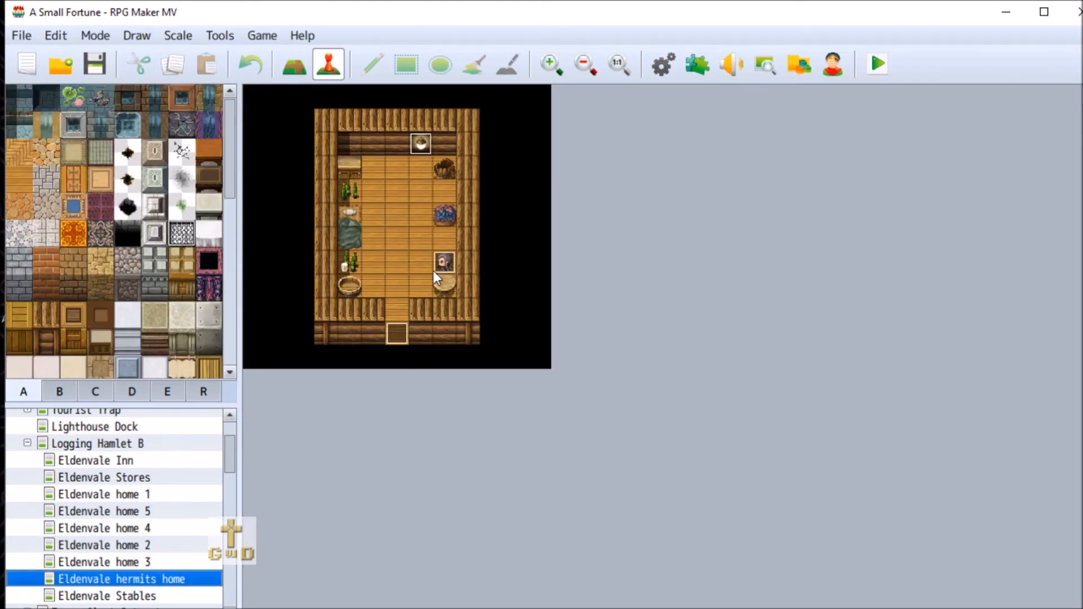
right_click(441, 259)
left_click(501, 270)
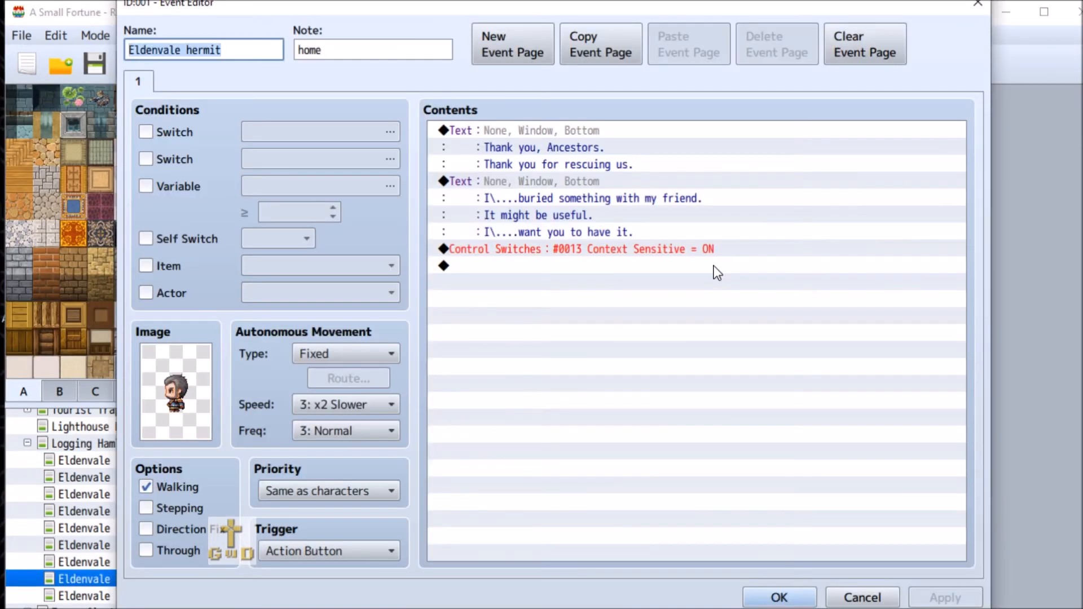
right_click(667, 251)
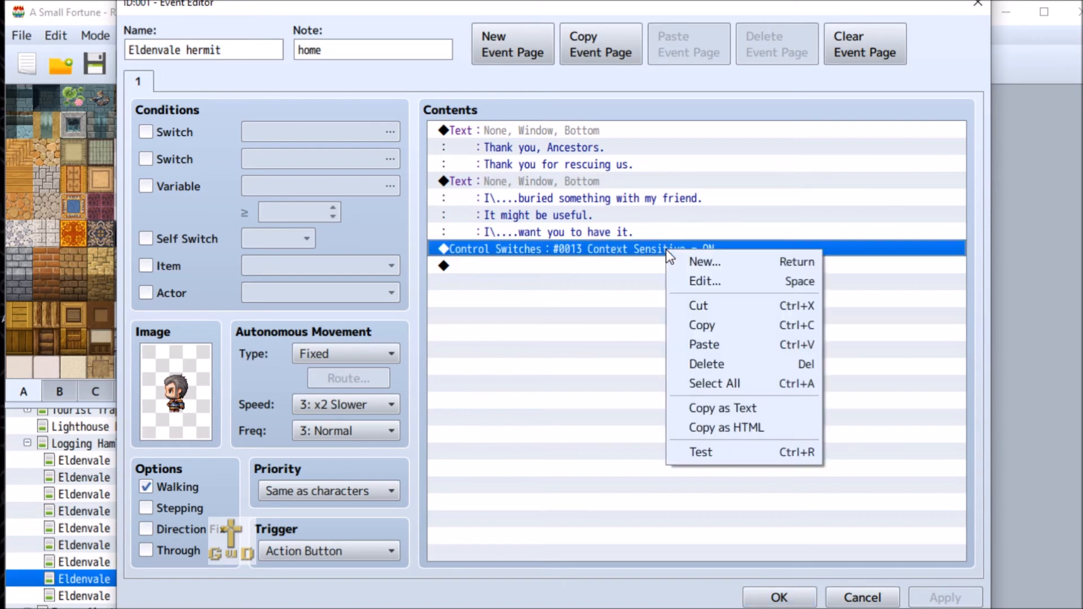
left_click(742, 282)
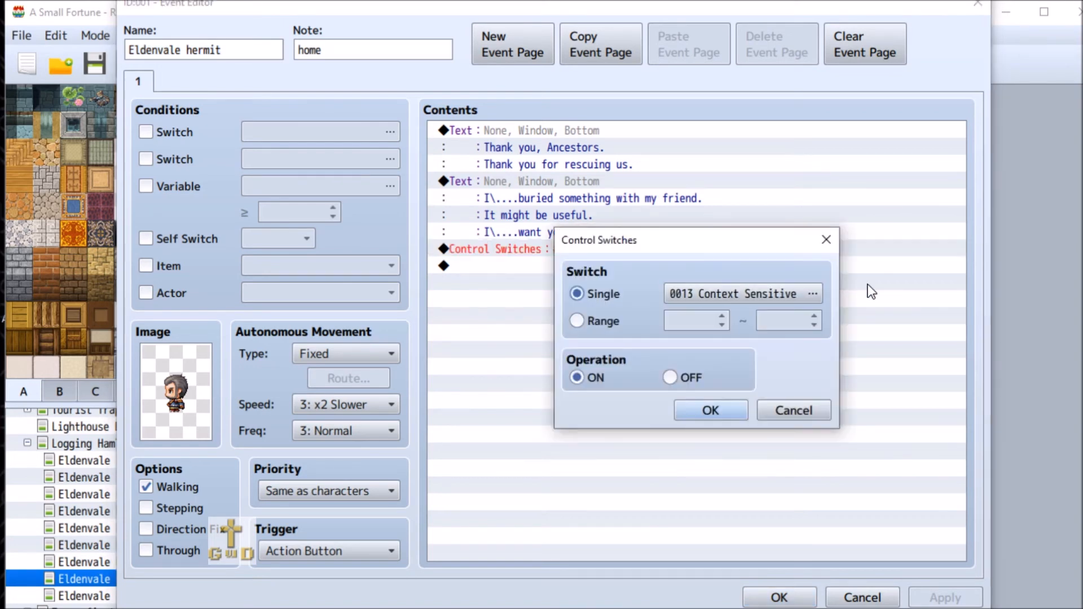
left_click(735, 288)
left_click(822, 300)
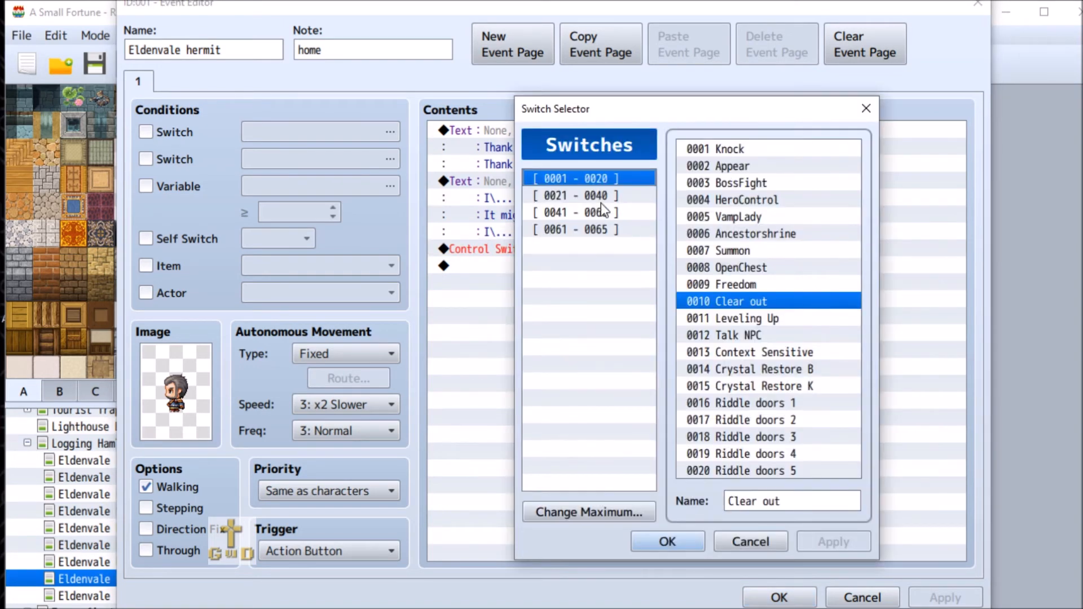
left_click(772, 351)
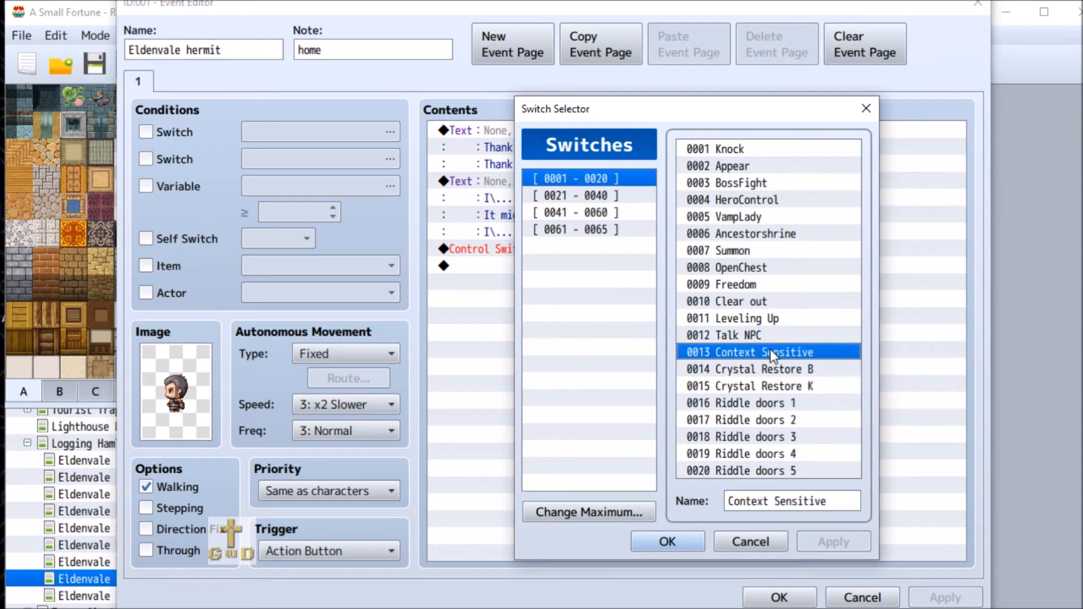
left_click(843, 499)
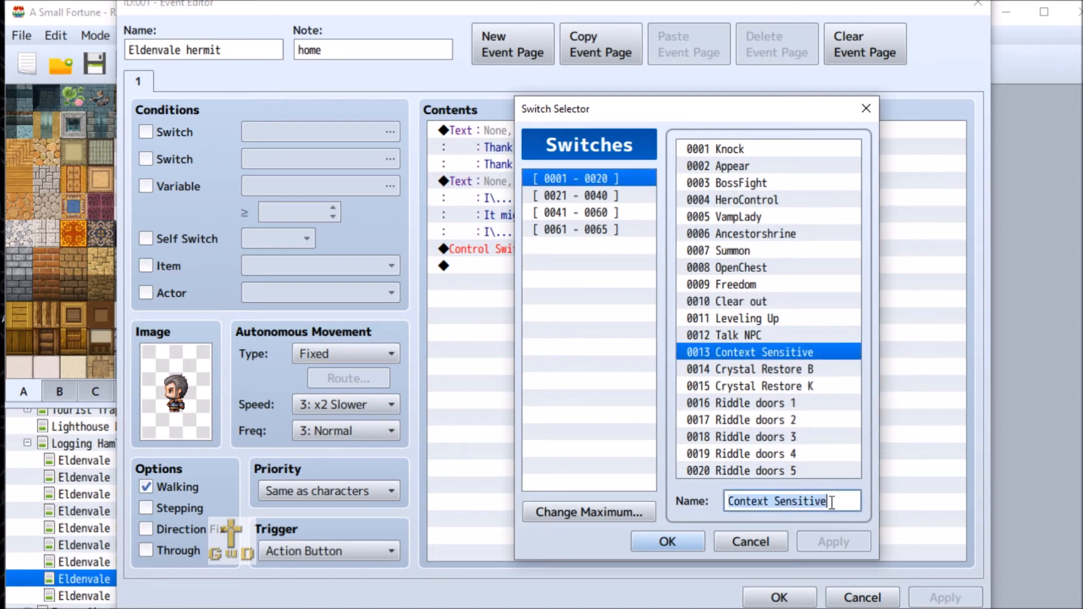
left_click_drag(846, 502, 775, 501)
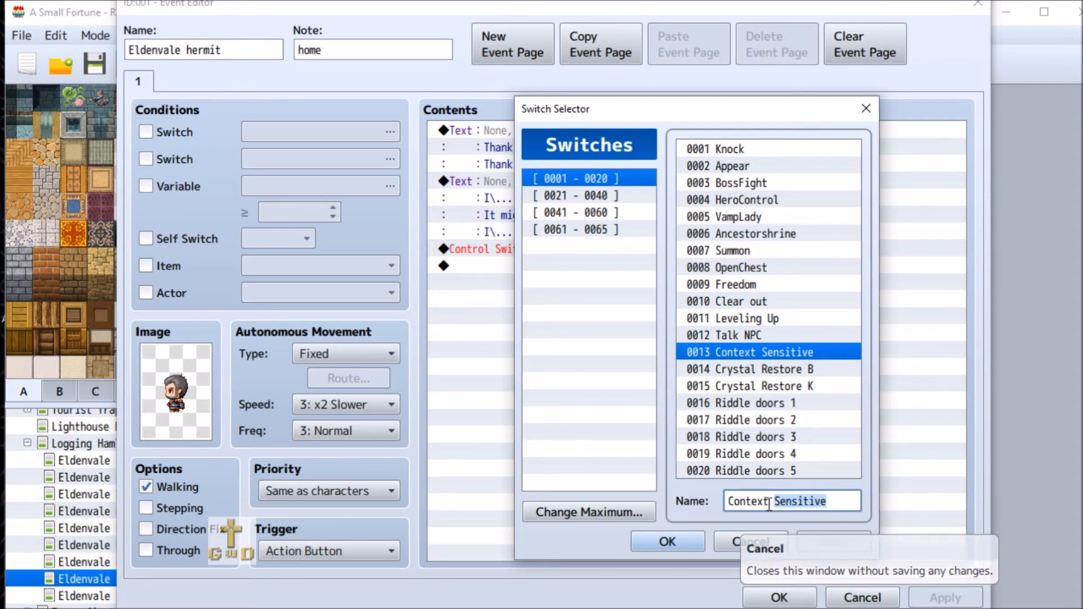
left_click_drag(850, 501, 753, 502)
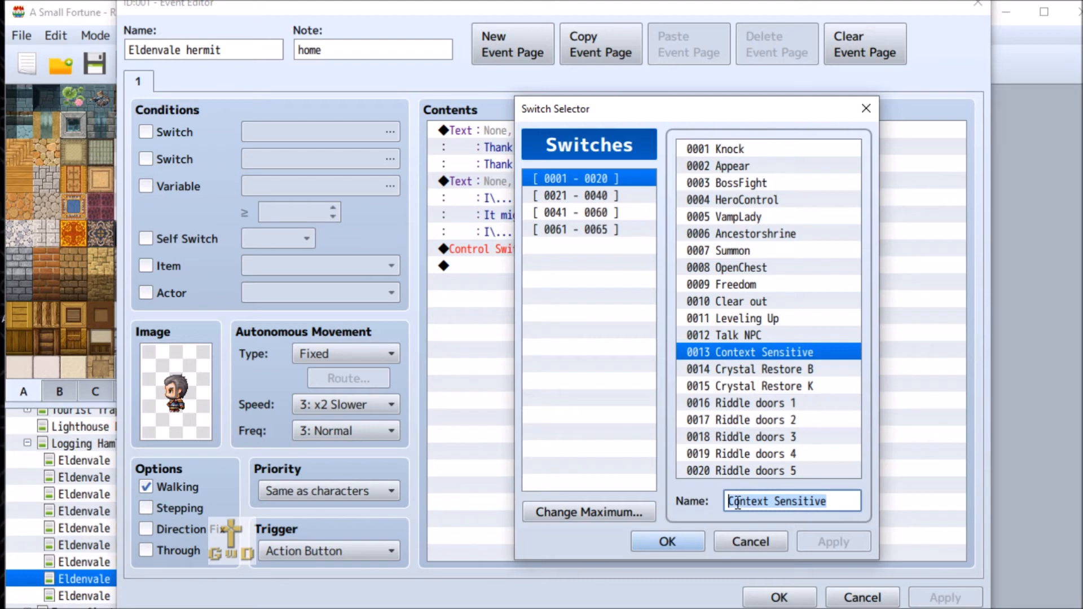
type("Statue")
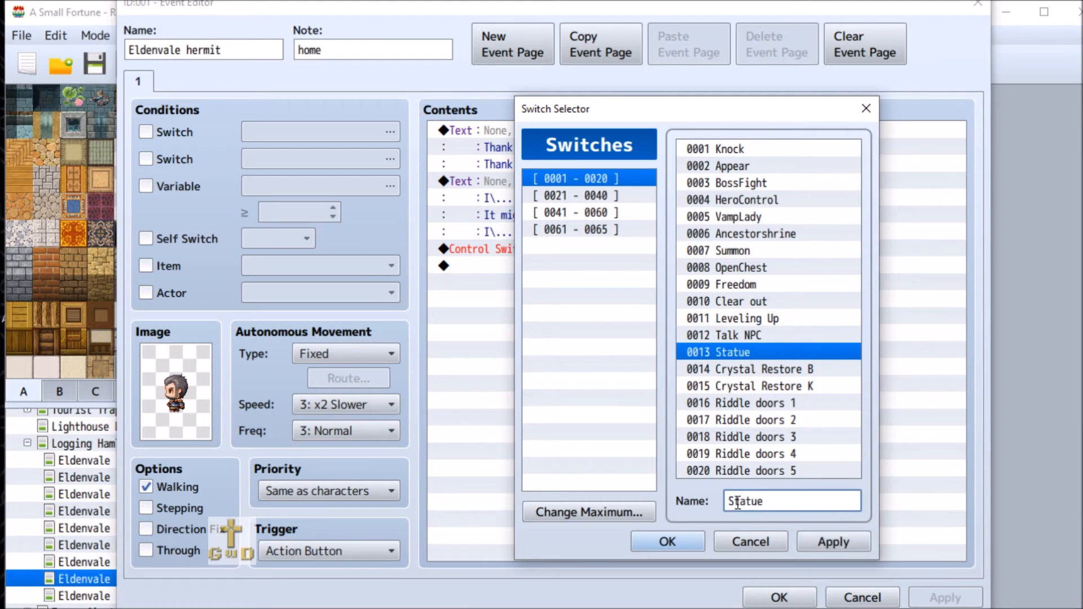
type(" Convo.")
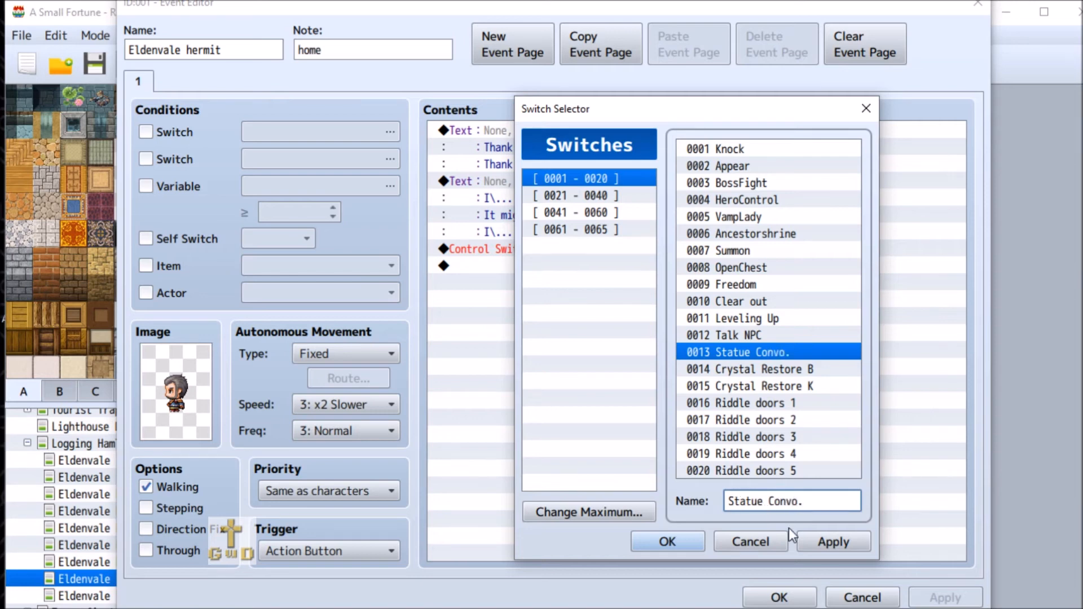
left_click(836, 544)
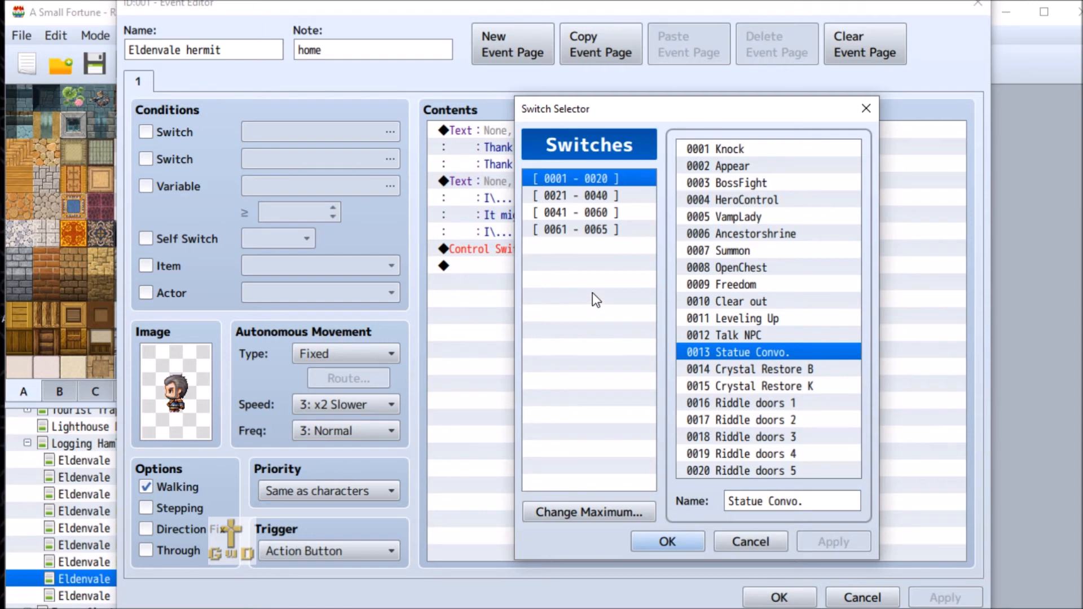
Step: Name switch 0054 "Gift Item", make the hermit's dialogue turn it ON, and save the event
left_click(595, 196)
left_click(598, 213)
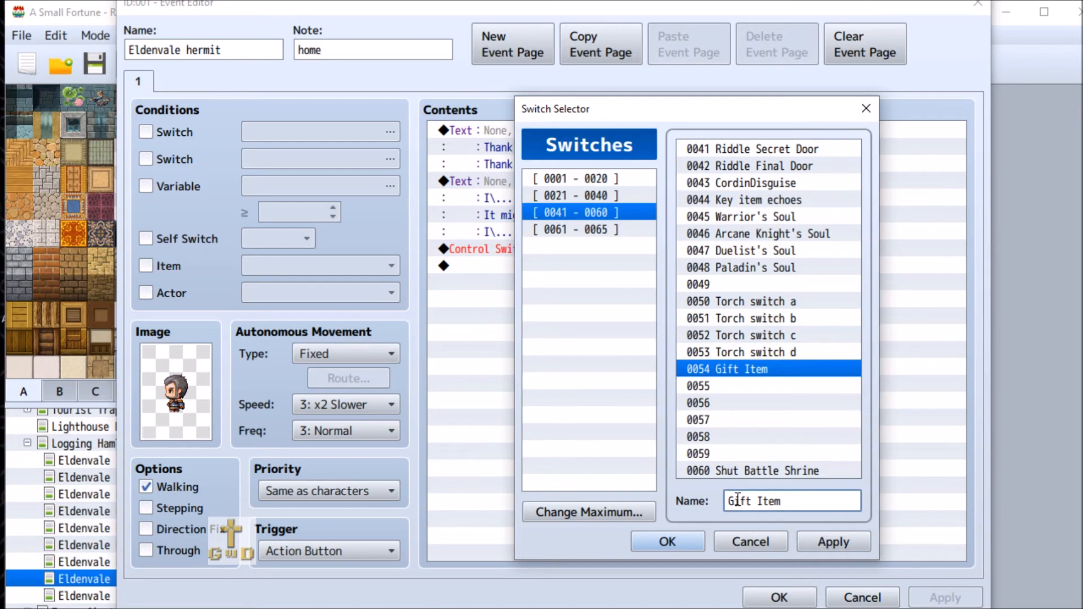
left_click(832, 543)
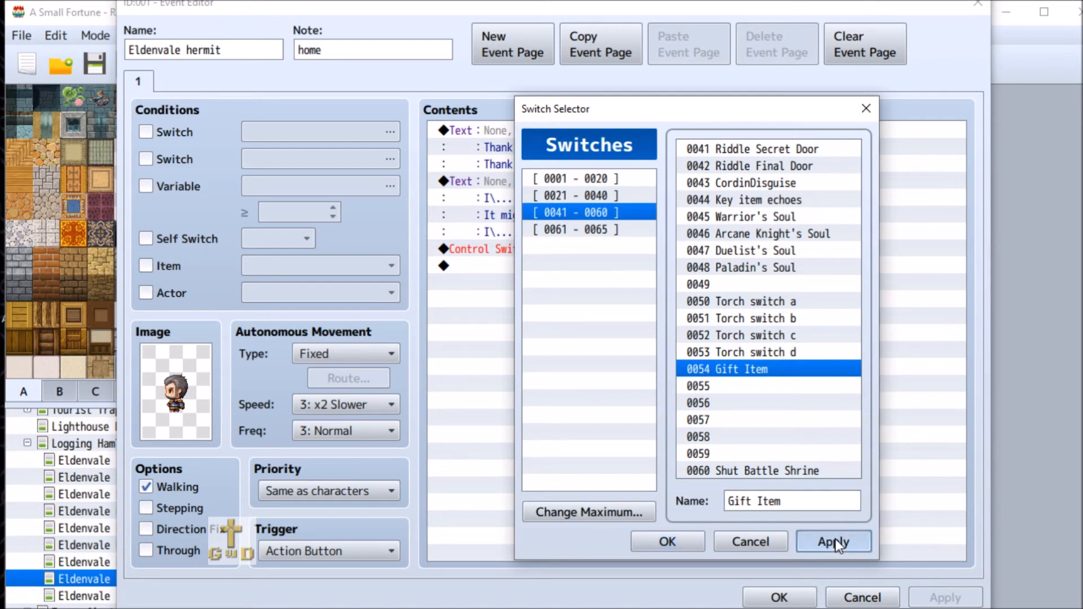
left_click(672, 542)
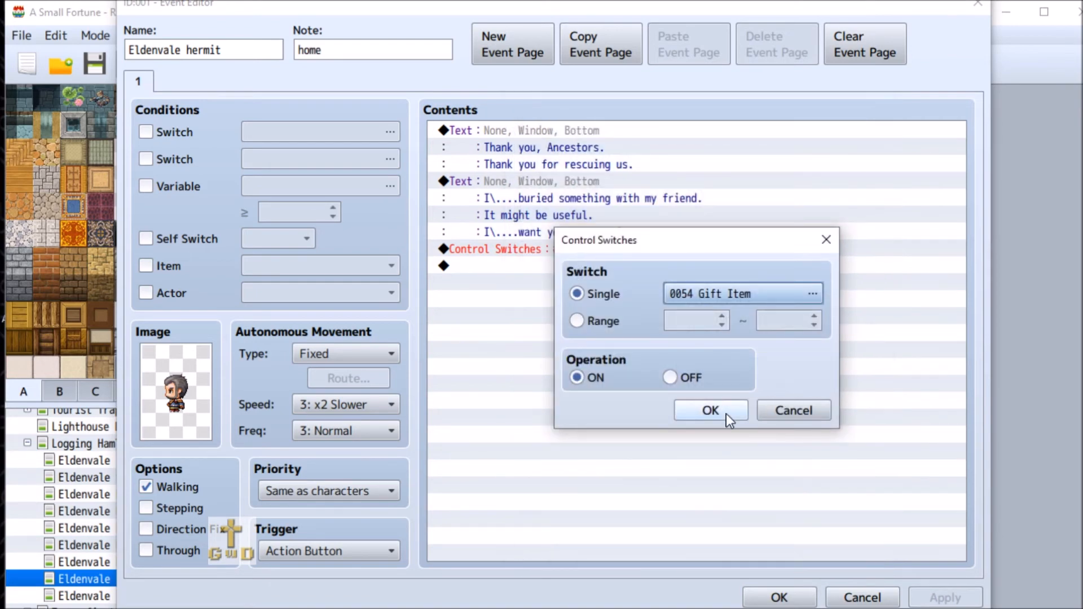
left_click(712, 411)
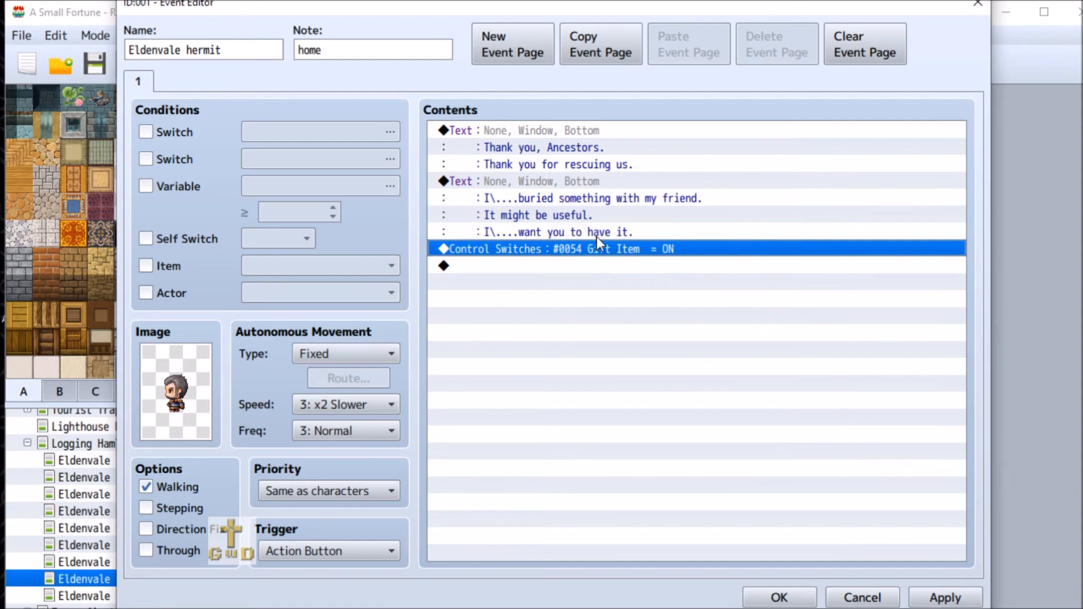
left_click(959, 596)
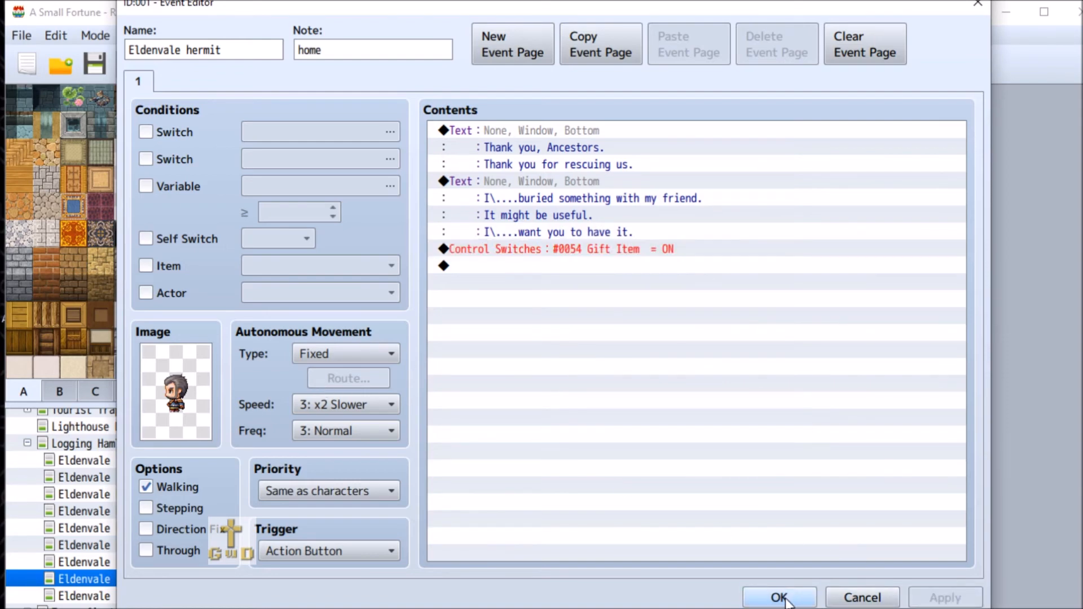
left_click(767, 596)
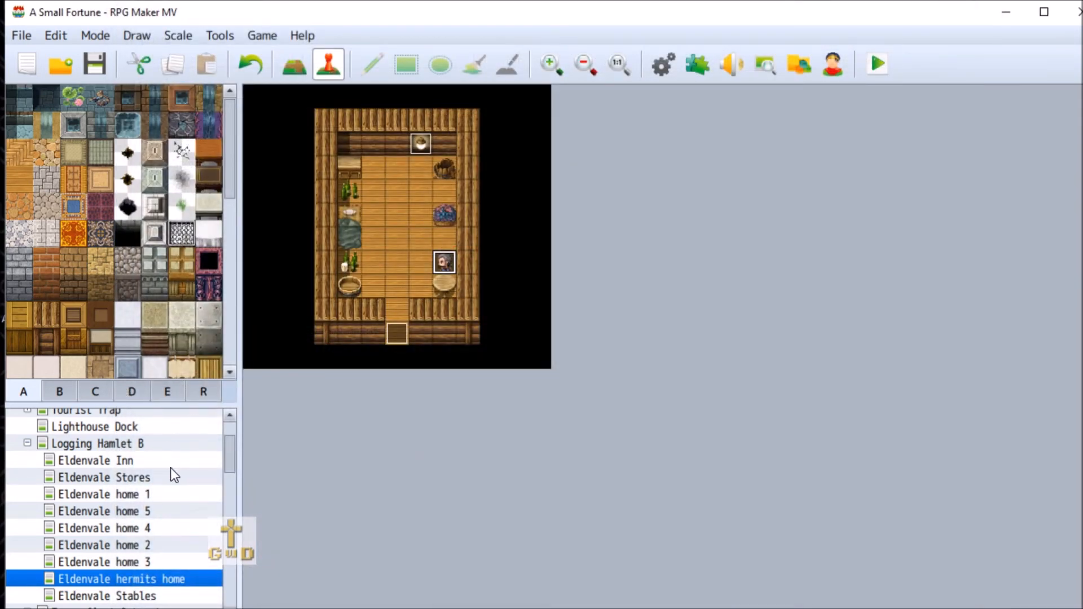
Step: On Logging Hamlet B, set the second switch condition of page 2 of the Halper's Grave event to 0054 Gift Item
left_click(70, 444)
right_click(363, 193)
left_click(390, 204)
left_click(168, 83)
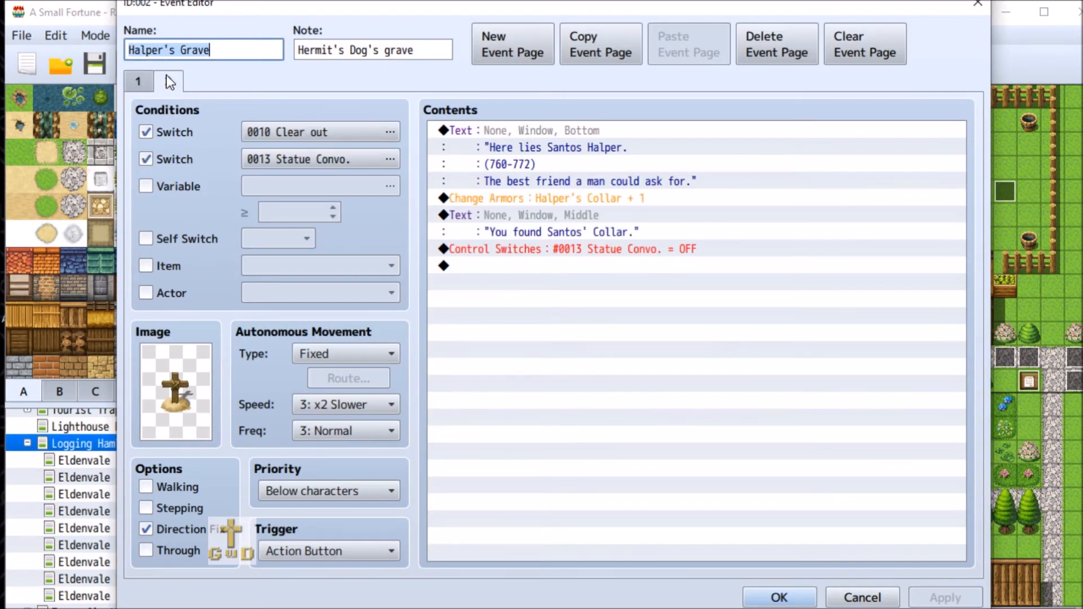
left_click(353, 161)
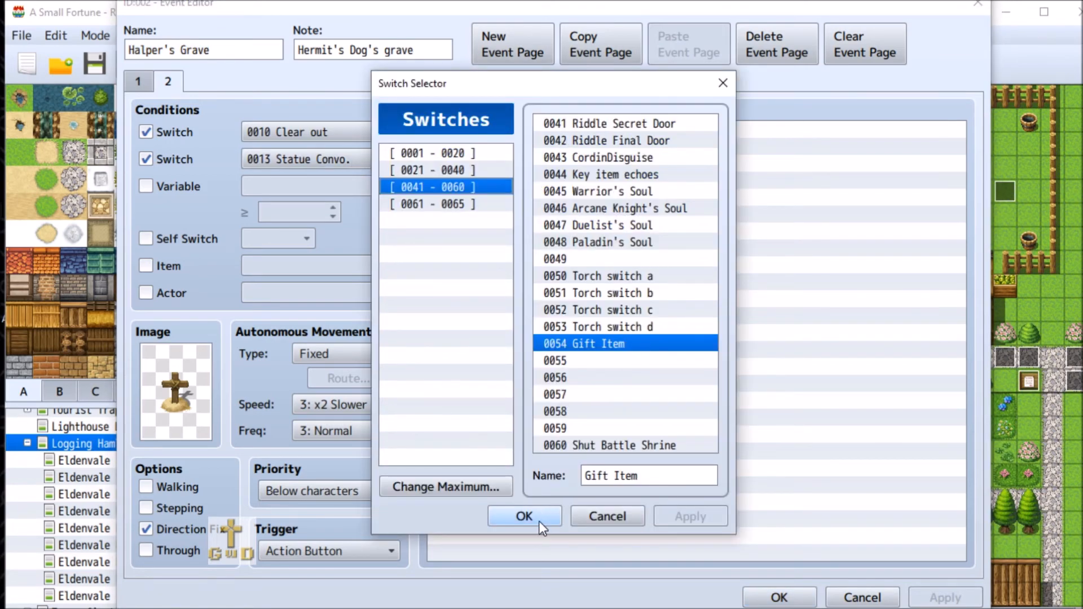
left_click(524, 516)
Step: Change the grave event's final switch command on page 2 to turn 0054 Gift Item OFF, and save the event
left_click(613, 252)
right_click(610, 251)
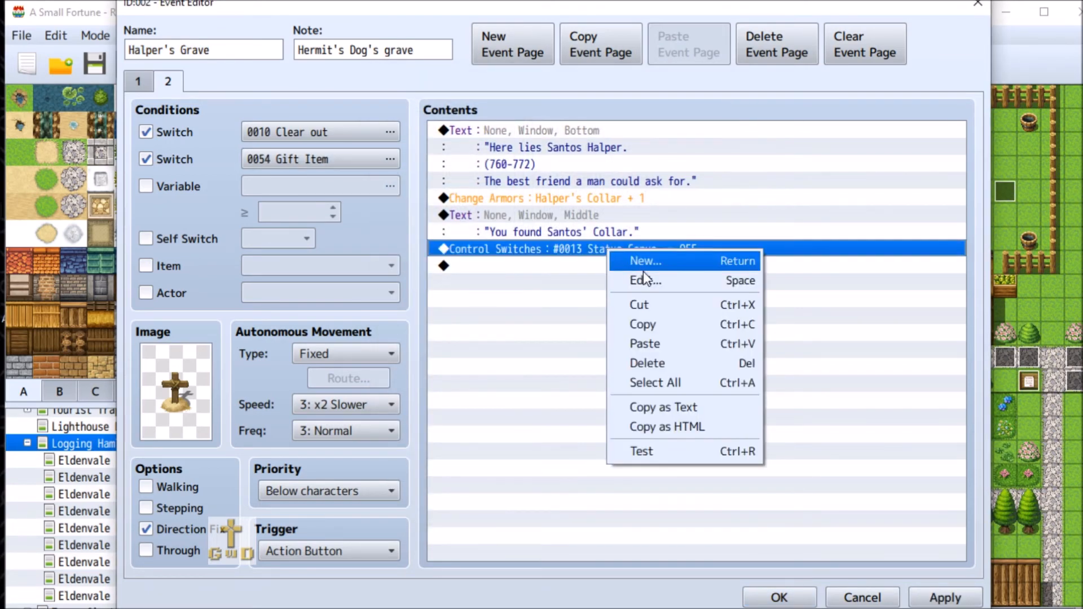
left_click(644, 273)
left_click(796, 420)
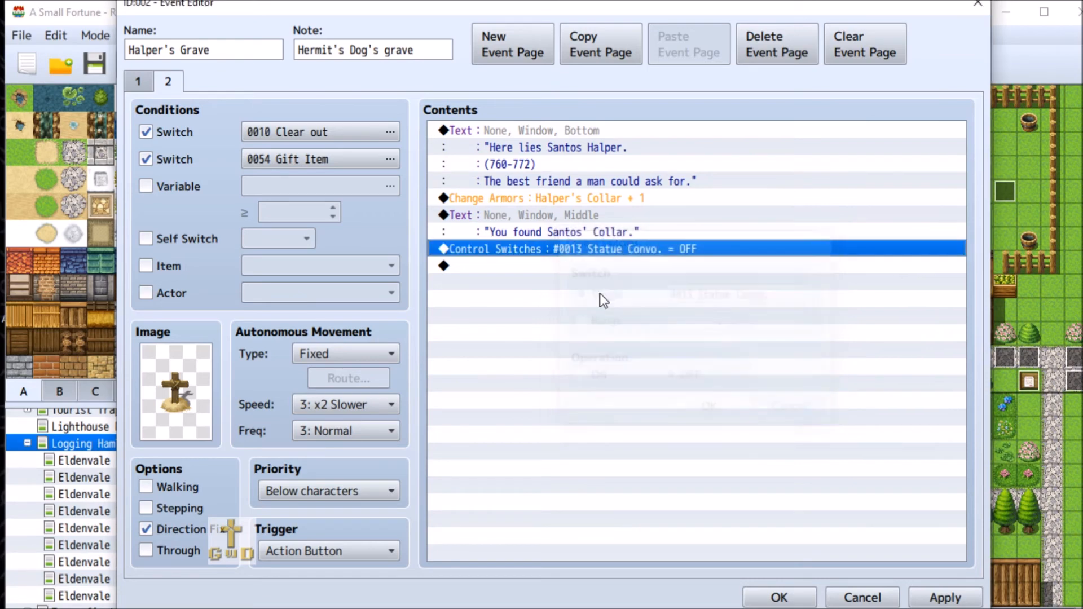
right_click(531, 252)
left_click(565, 277)
left_click(708, 296)
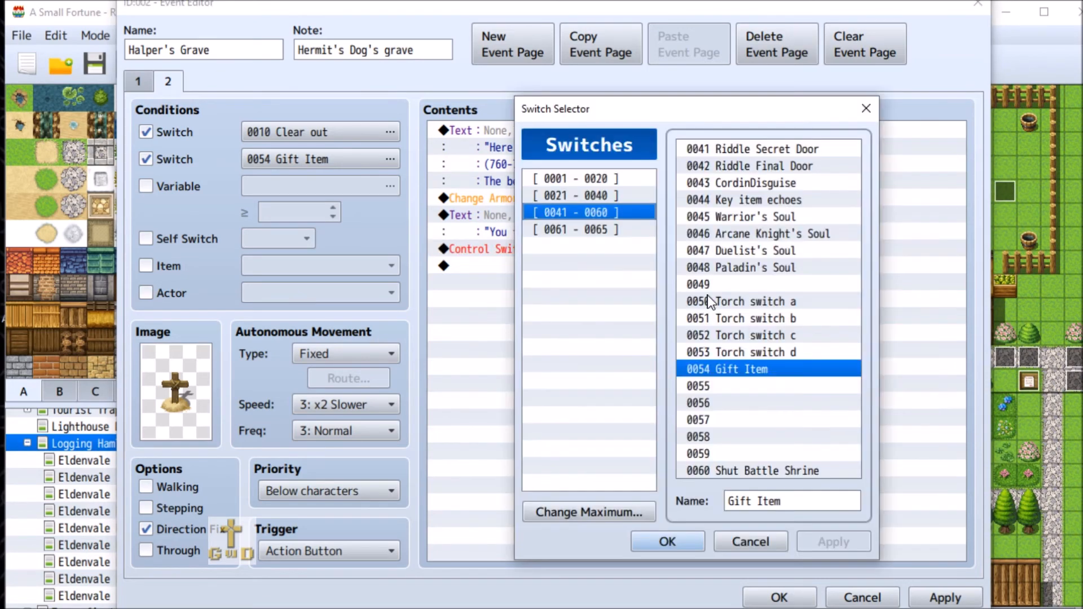
left_click(686, 545)
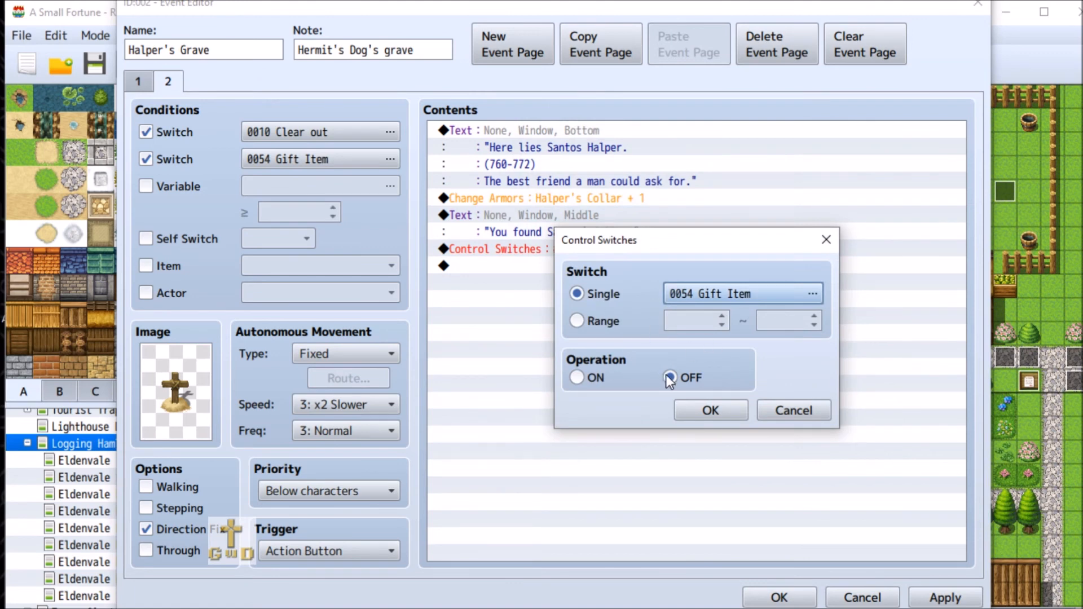
left_click(710, 411)
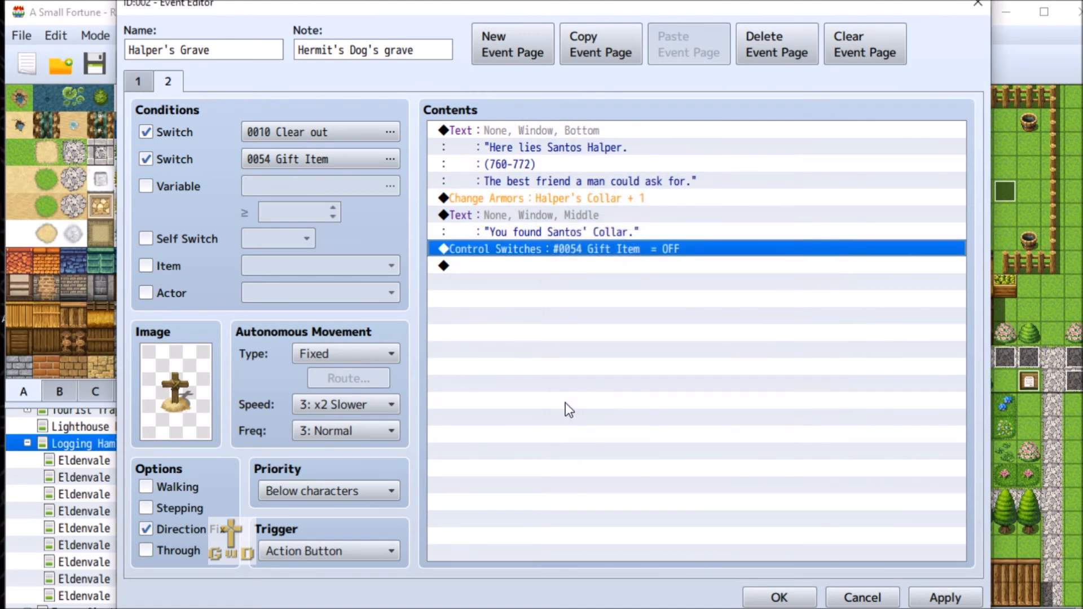
left_click(948, 597)
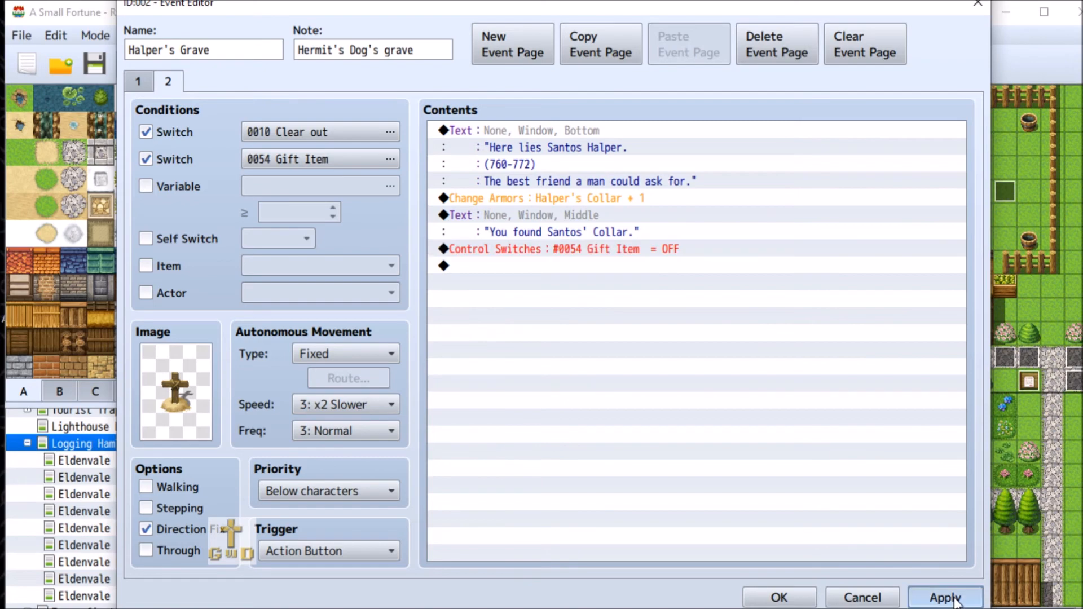
left_click(779, 598)
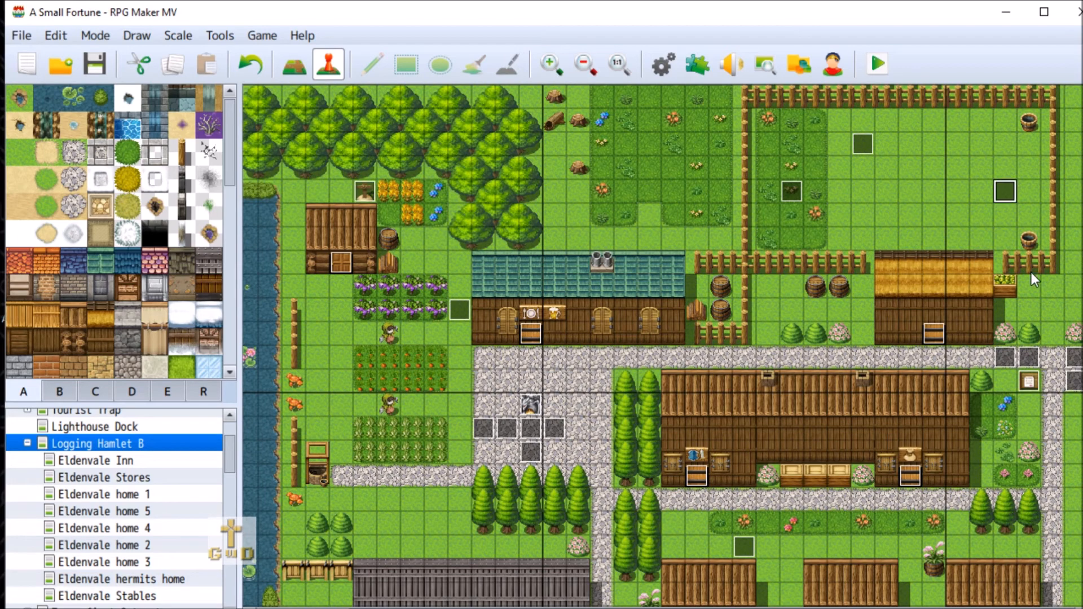
Step: Check the transfer destination of the Eldenvale exit A event at the hamlet's east edge and close it without changes
right_click(1074, 362)
left_click(1072, 373)
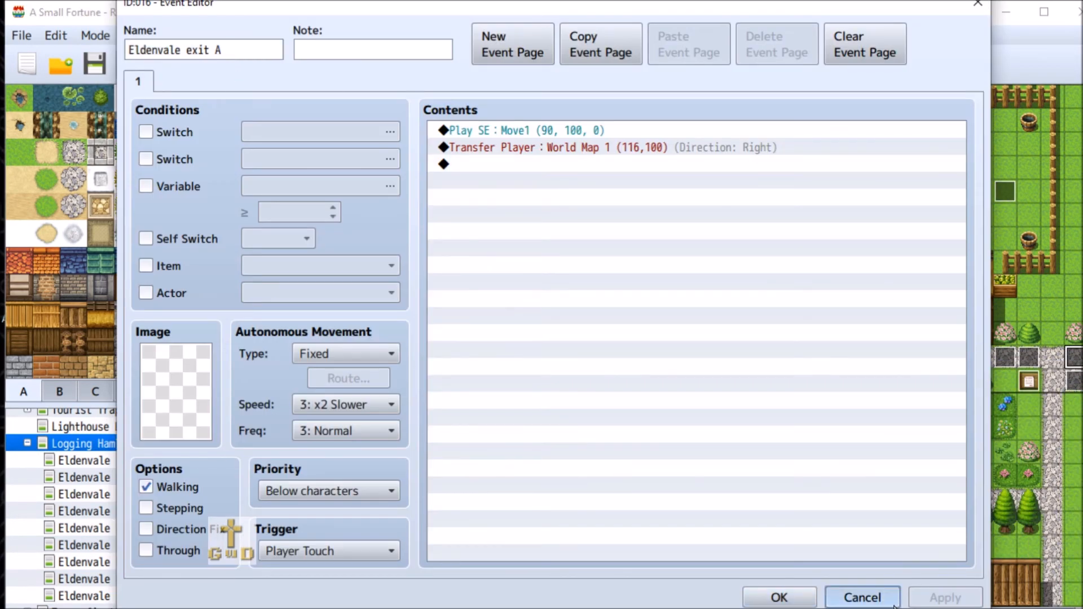
left_click(862, 597)
Step: On World Map 1, review the Eldenvale entrance event's transfer and switch commands, and close it without changes
scroll(85, 435, "up", 2)
left_click(99, 453)
right_click(646, 249)
left_click(720, 257)
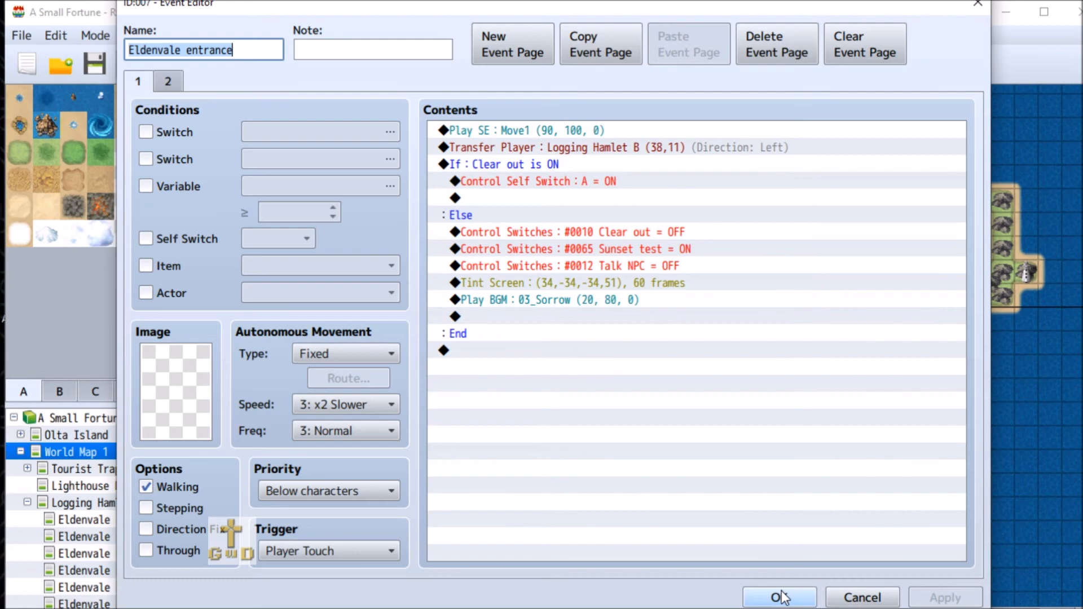
left_click(851, 599)
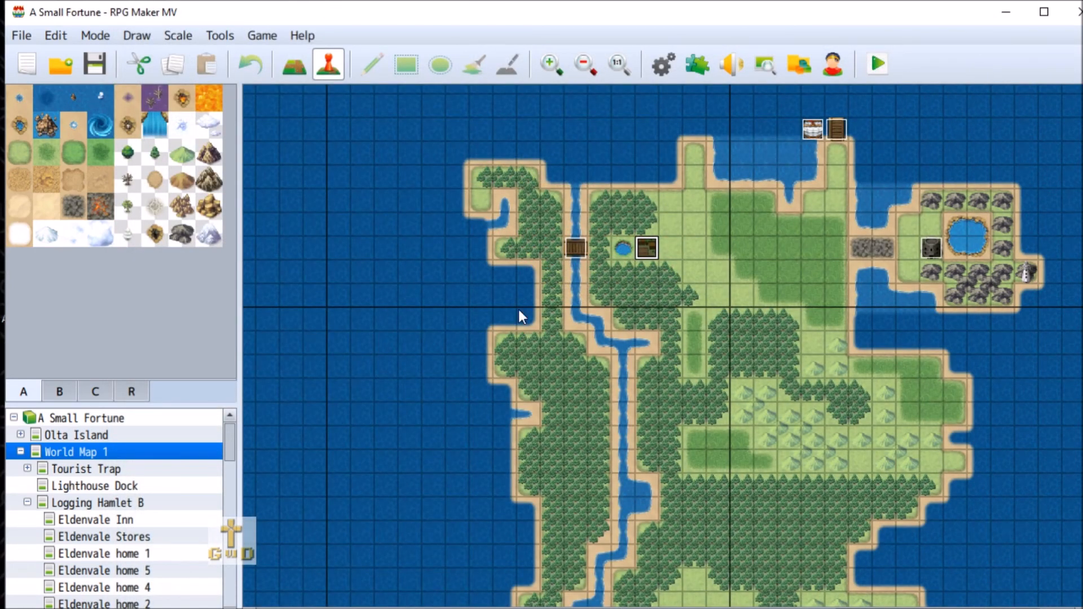
Step: Start a playtest of the game and continue from a saved file
left_click(107, 419)
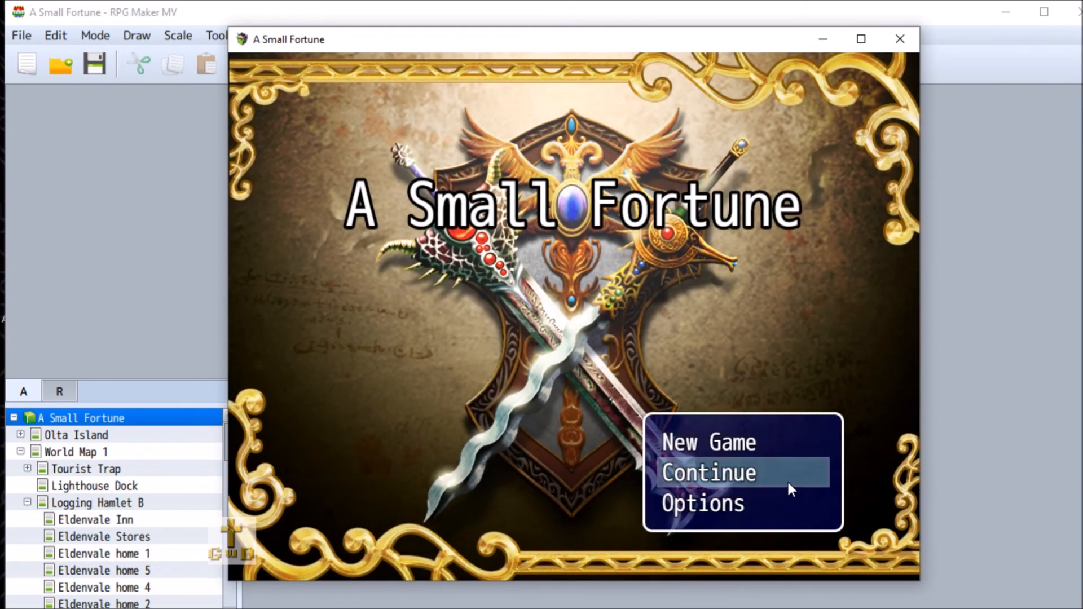
left_click(787, 478)
left_click(704, 202)
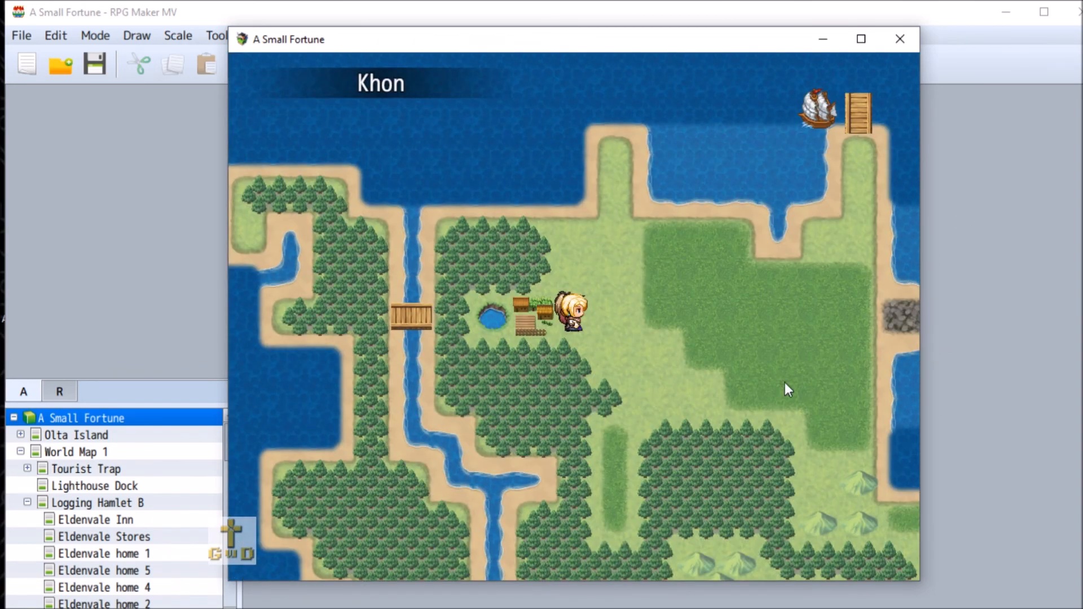
Step: Walk from the world map into Eldenvale, approach the notice board by the east path, and head south along the path
mouse_move(677, 308)
left_mouse_down()
mouse_move(723, 323)
mouse_move(513, 267)
mouse_move(523, 306)
left_mouse_up()
left_click(534, 317)
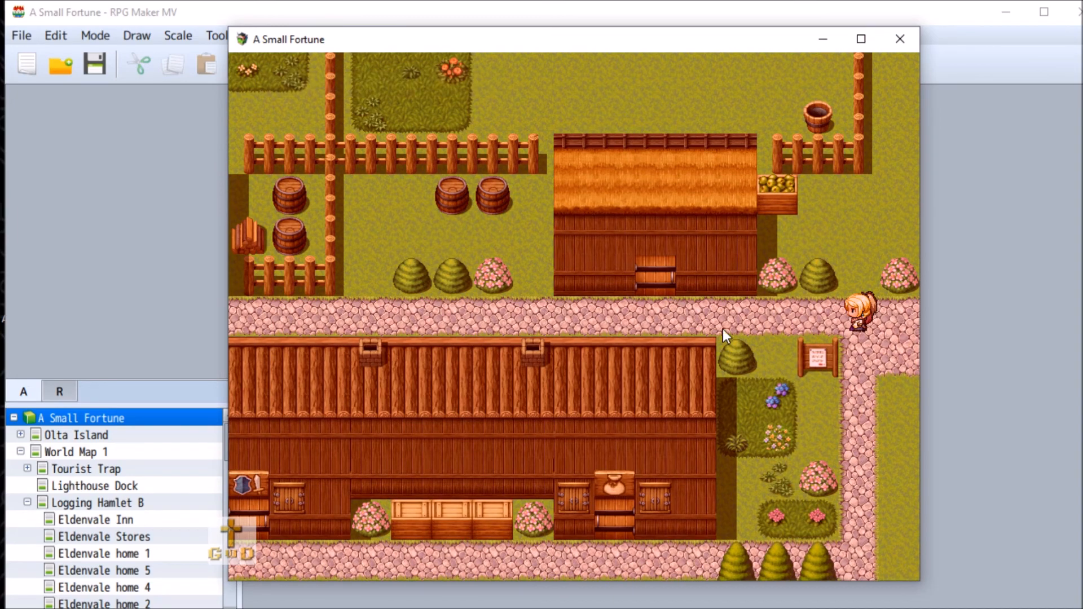
left_click(818, 373)
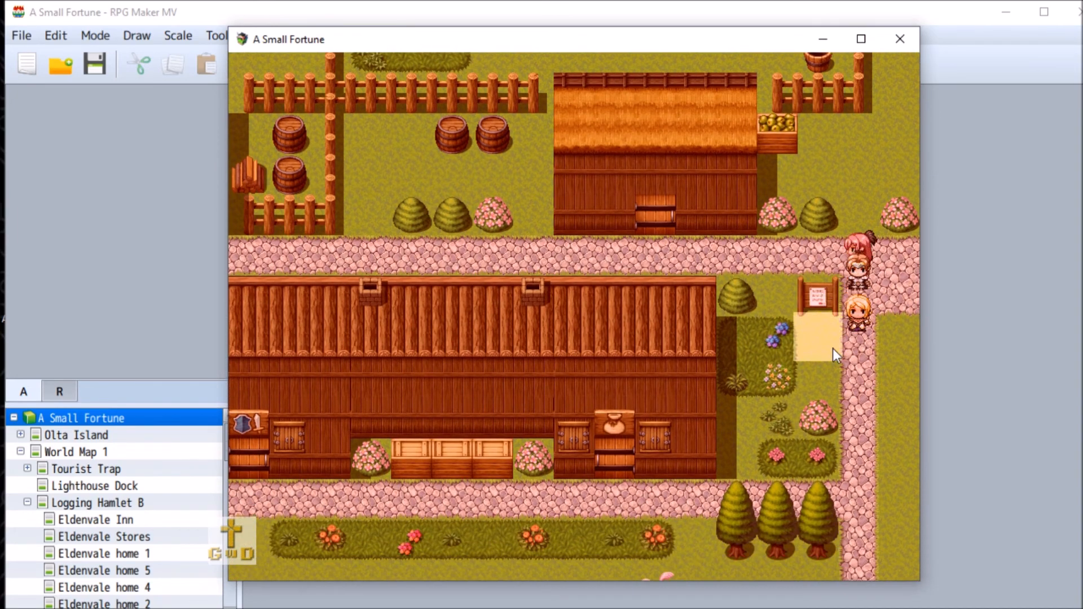
left_click(813, 290)
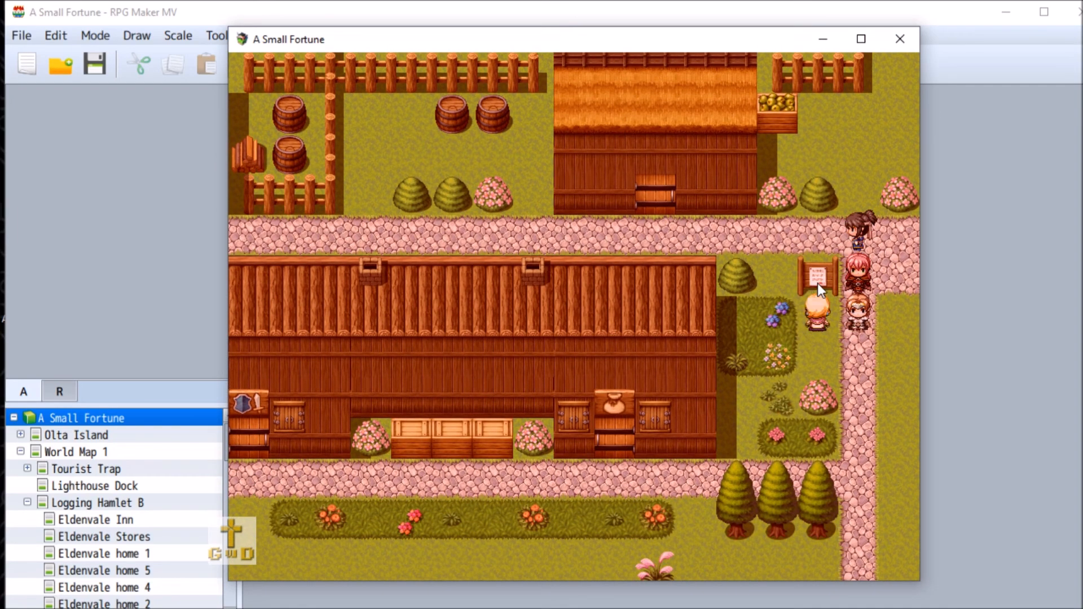
left_click(826, 362)
left_click(844, 390)
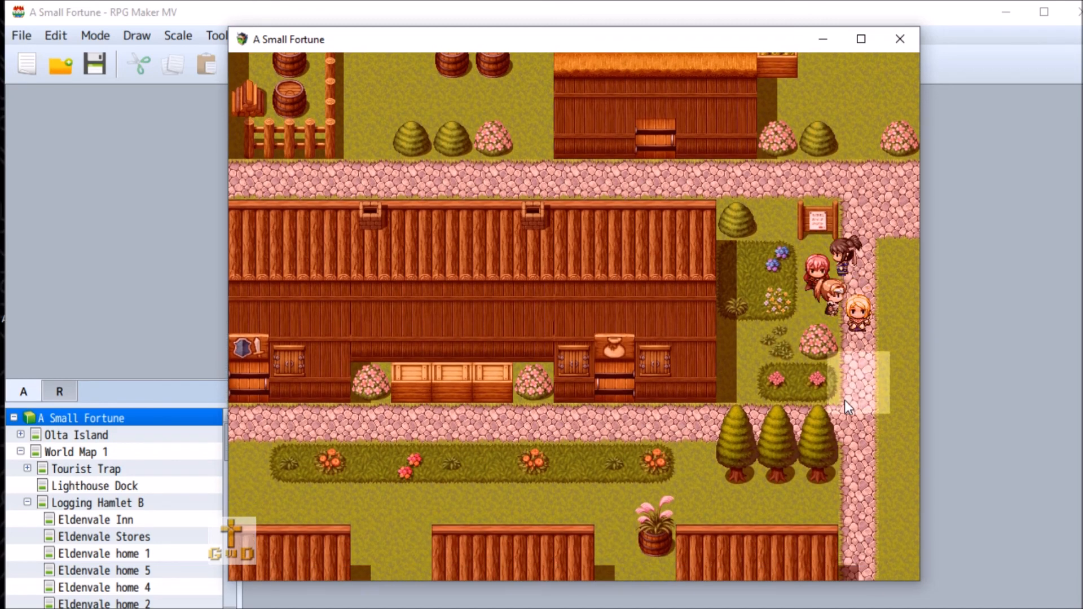
left_click(843, 404)
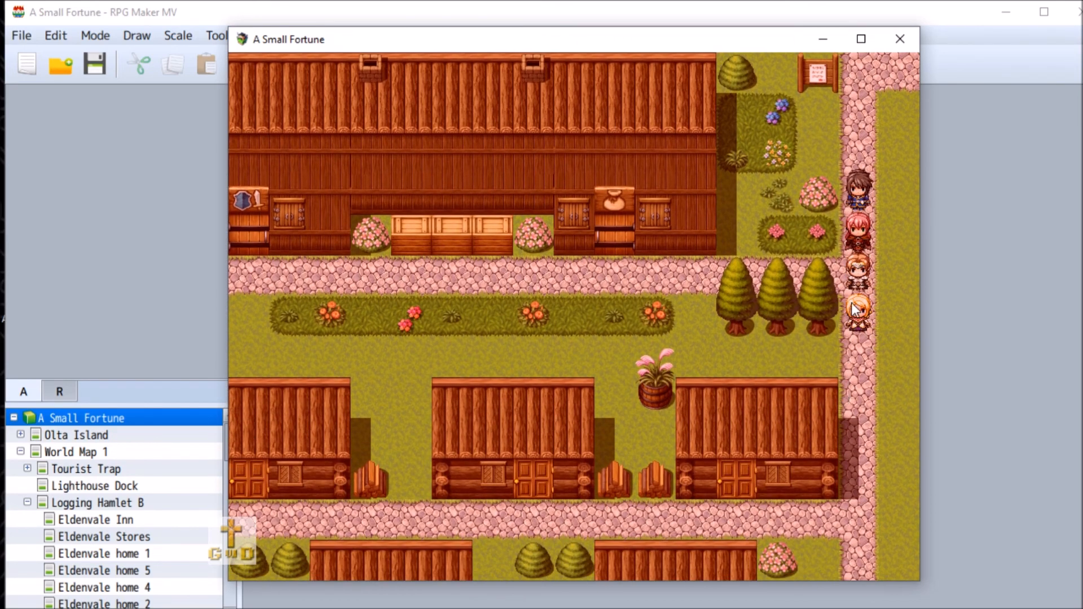
Step: Playtest the front doors of the three log homes along Eldenvale's southern street, trying each one from east to west
left_click(859, 499)
left_click(766, 304)
left_click(732, 270)
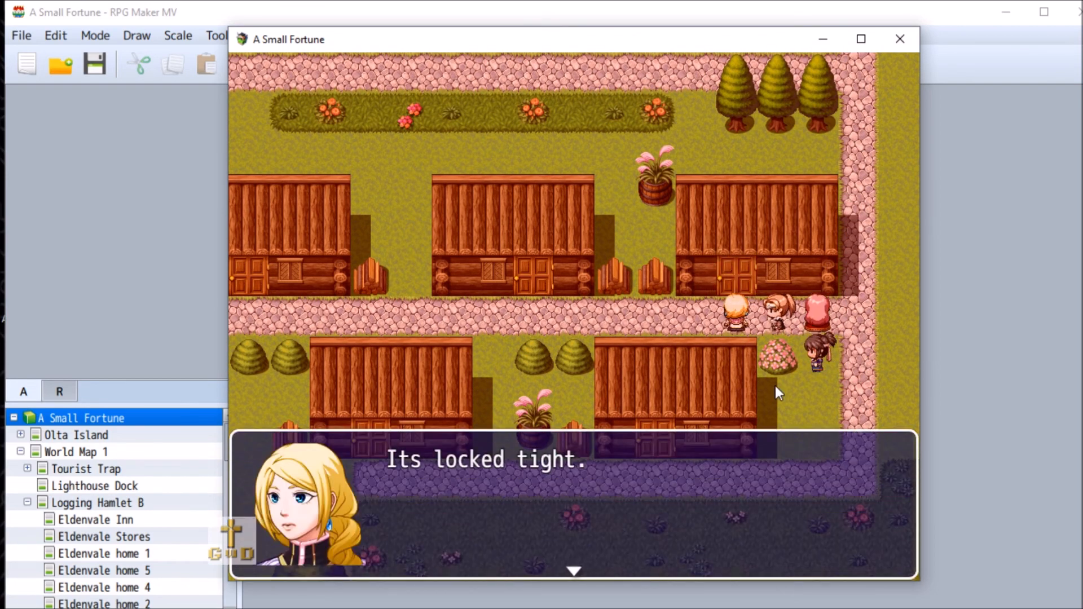
left_click(574, 385)
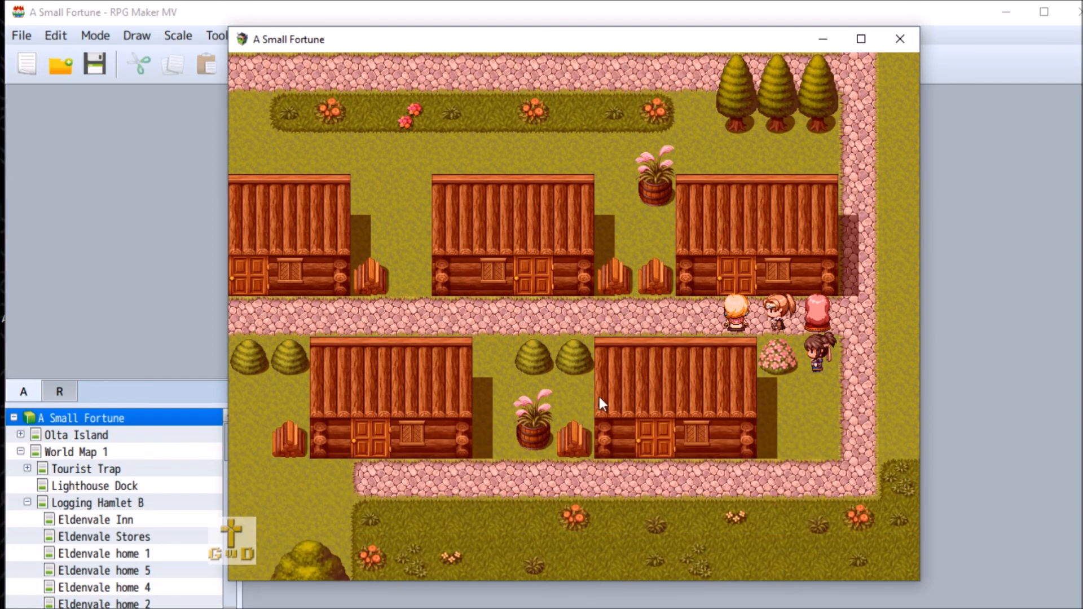
left_click(543, 308)
left_click(571, 285)
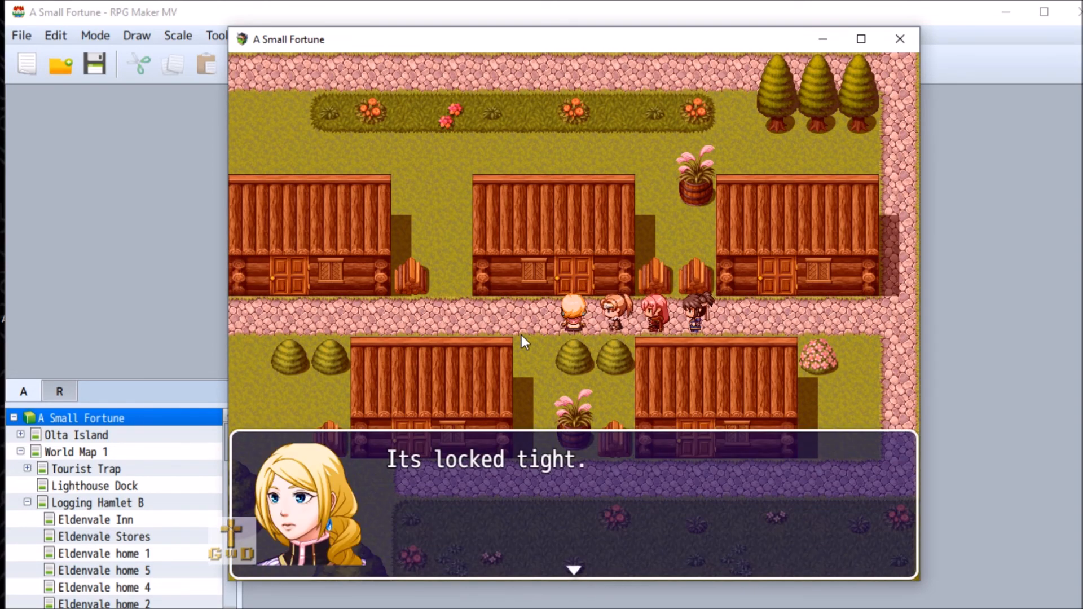
left_click(548, 355)
left_click(479, 323)
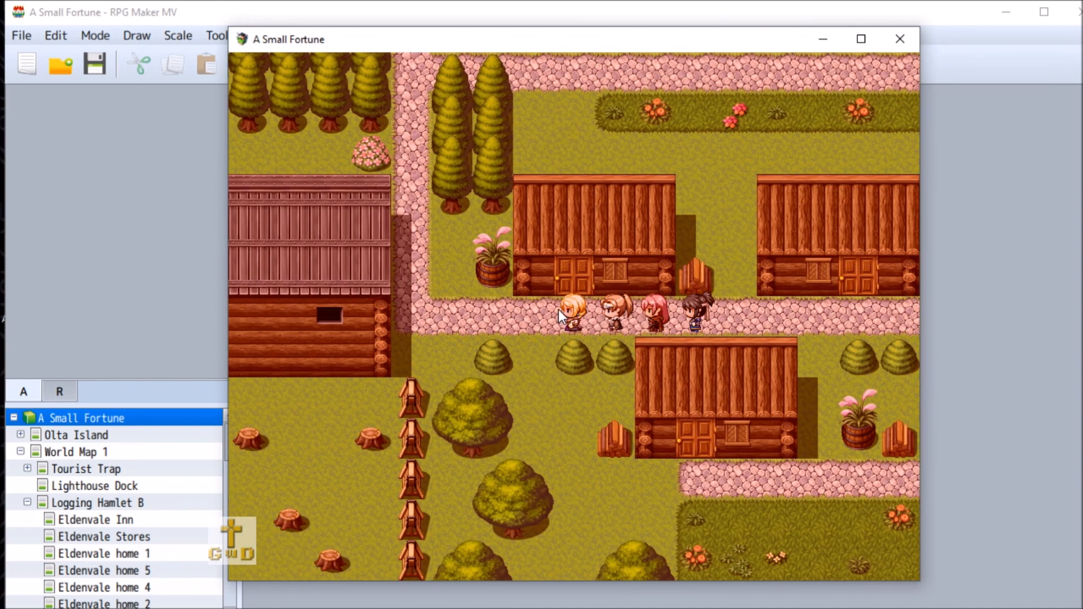
left_click(569, 280)
Step: Walk past the plaza and crop fields to the northwest cabin, try its door, and head back south
left_click(469, 323)
left_click(415, 198)
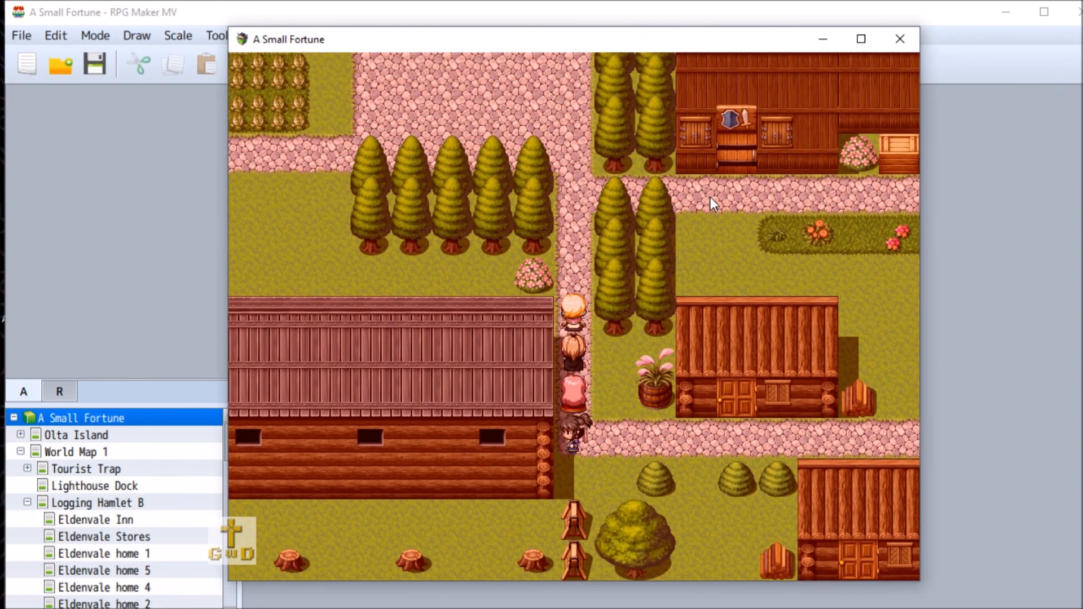
left_click(530, 148)
left_click(406, 273)
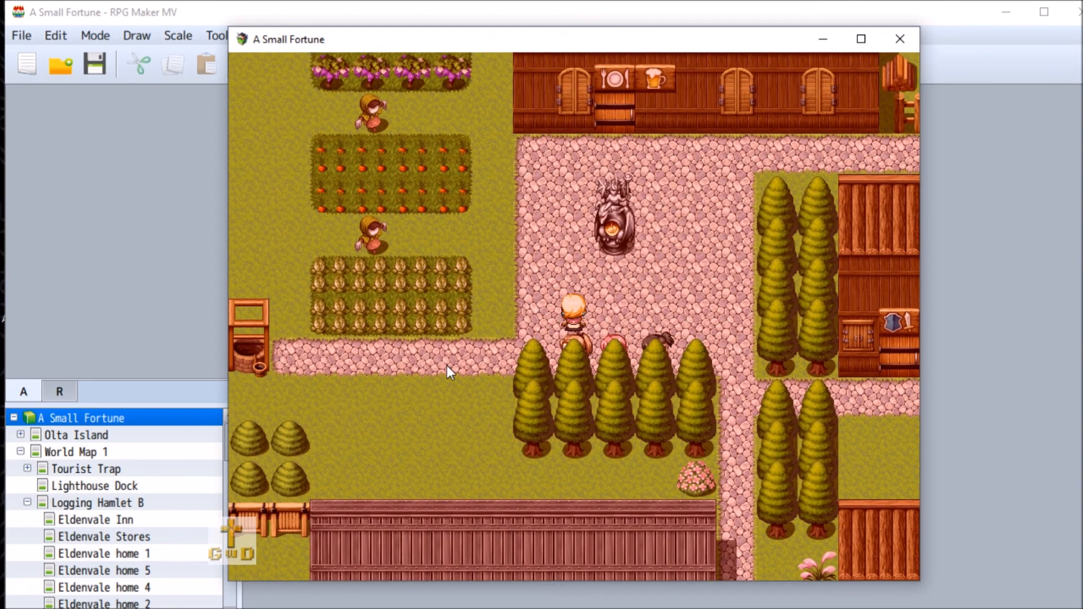
left_click(447, 367)
left_click(450, 226)
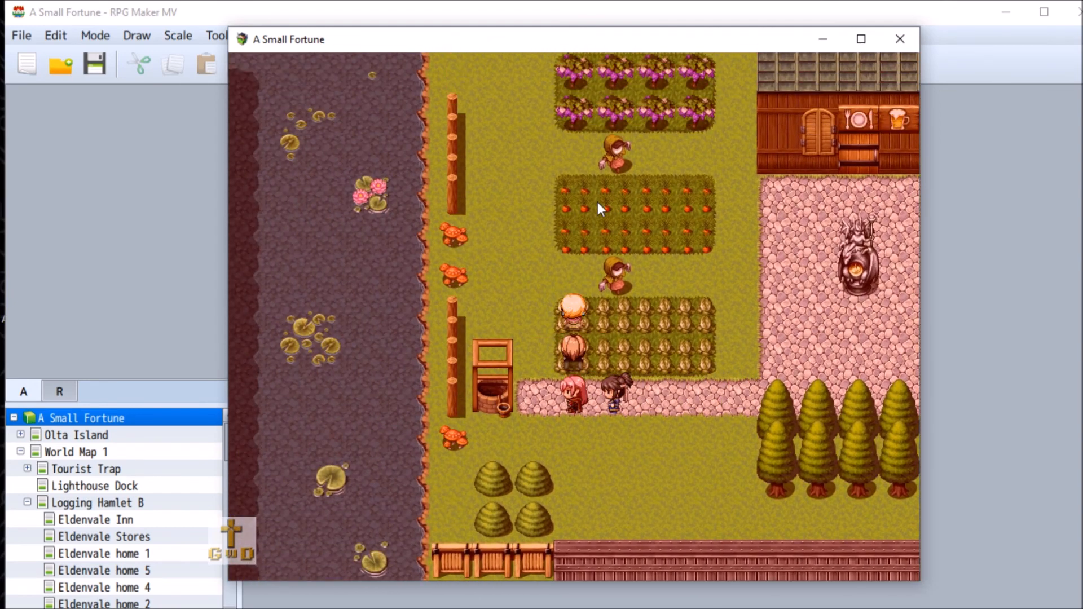
left_click(548, 185)
left_click(584, 198)
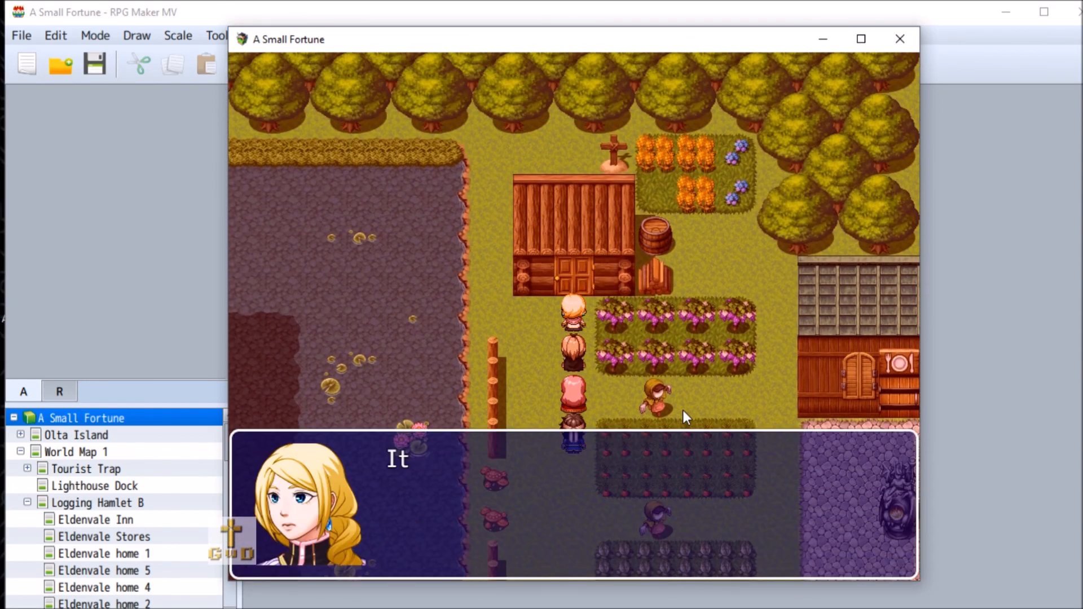
left_click(568, 431)
left_click(577, 430)
left_click(583, 489)
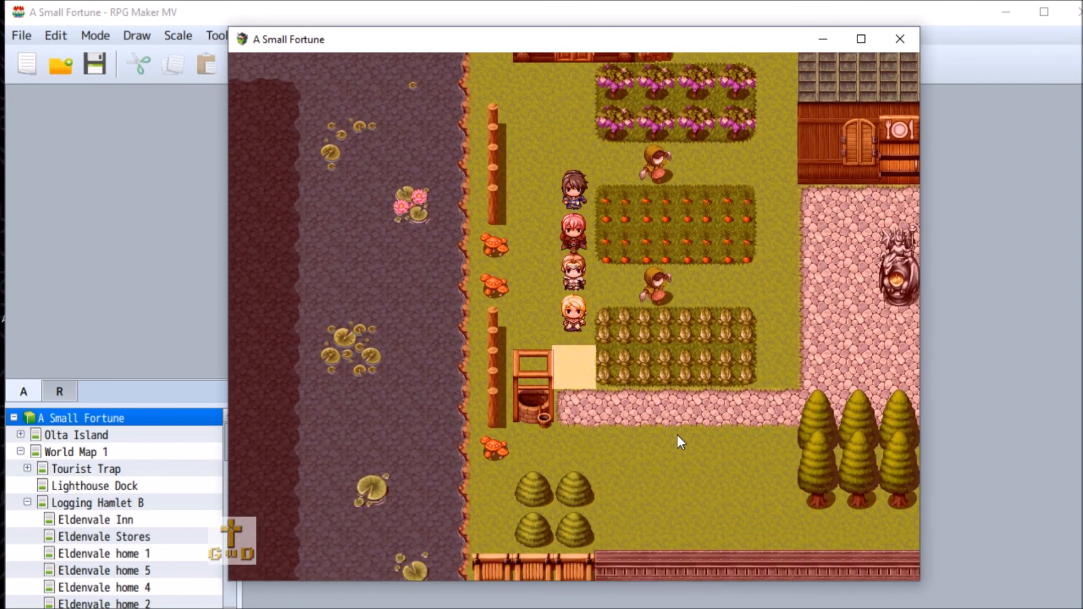
Step: Enter the Eldenvale shop with the shield-and-sword sign and leave it again to test both transfers
left_click(742, 324)
left_click(781, 329)
left_click(758, 354)
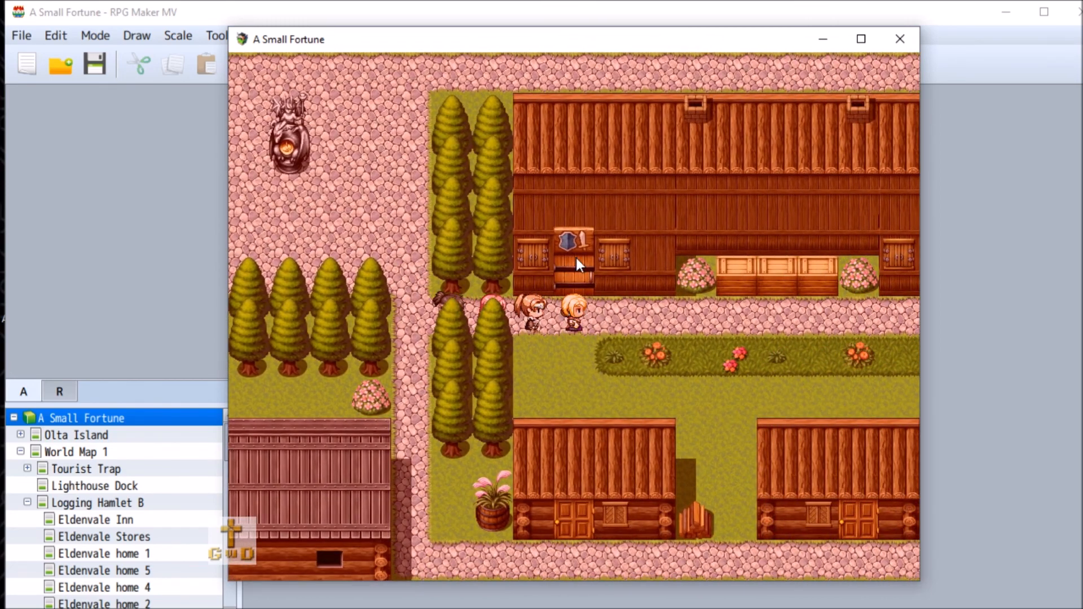
left_click(576, 258)
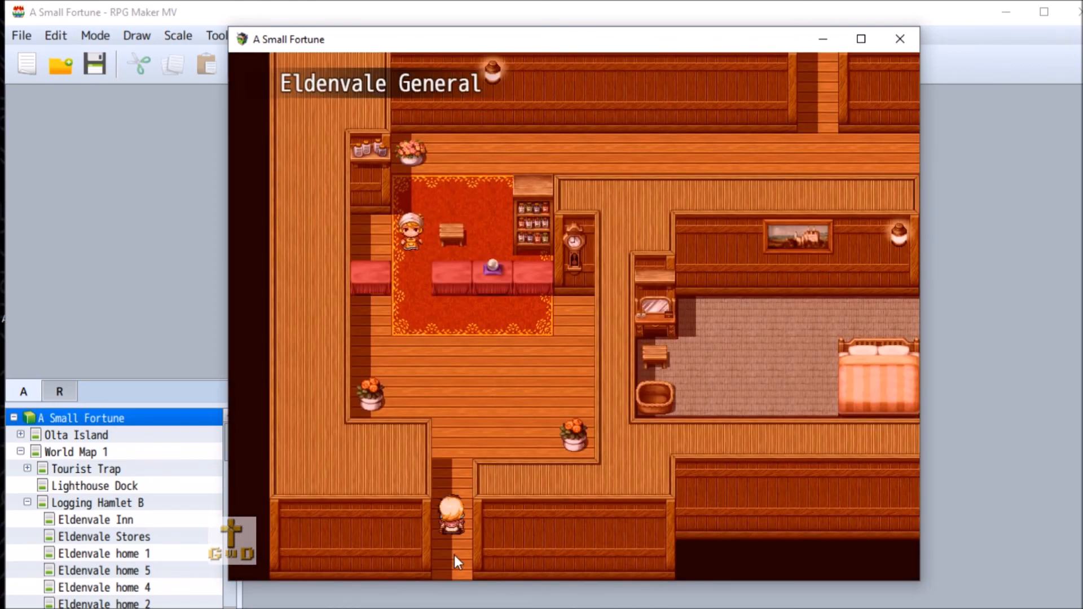
left_click(451, 563)
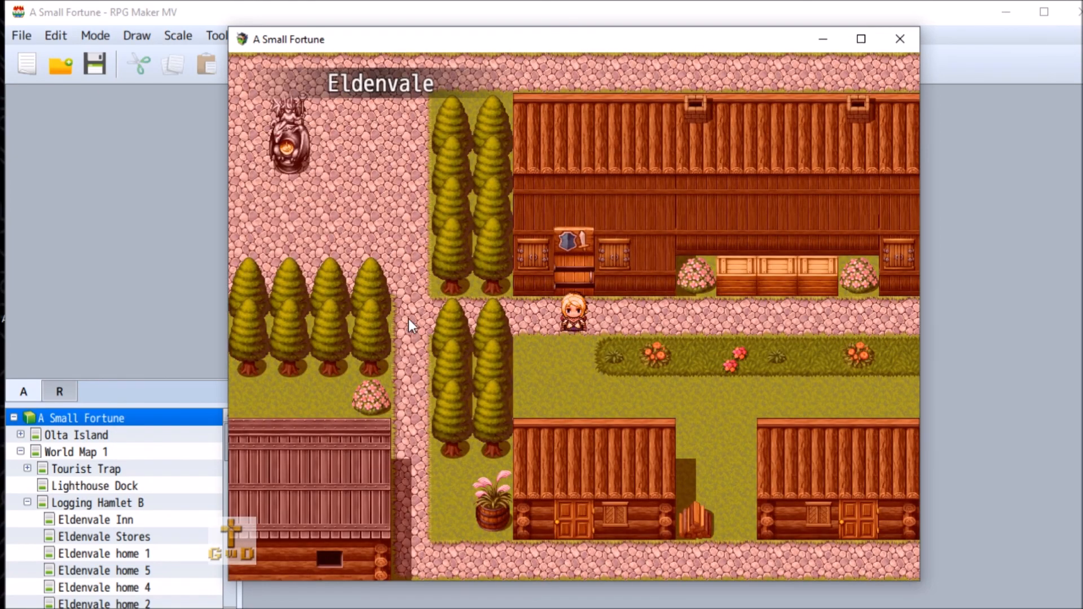
Step: Walk the party east past the shops and around to the front of the thatched-roof building
left_click(408, 319)
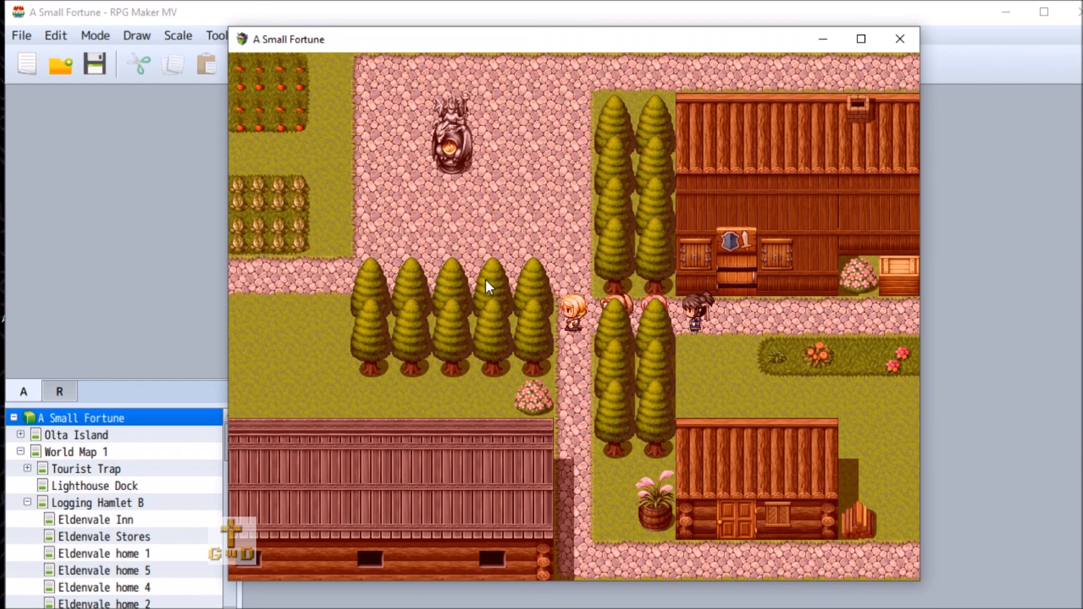
left_click(800, 331)
left_click(811, 324)
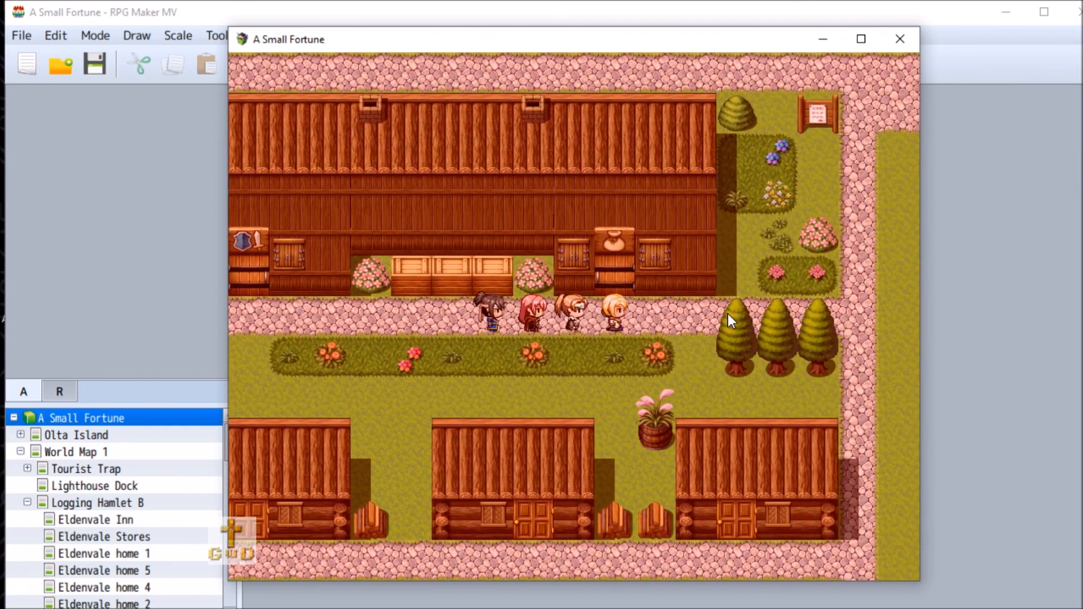
left_click(776, 196)
left_click(763, 137)
left_click(655, 313)
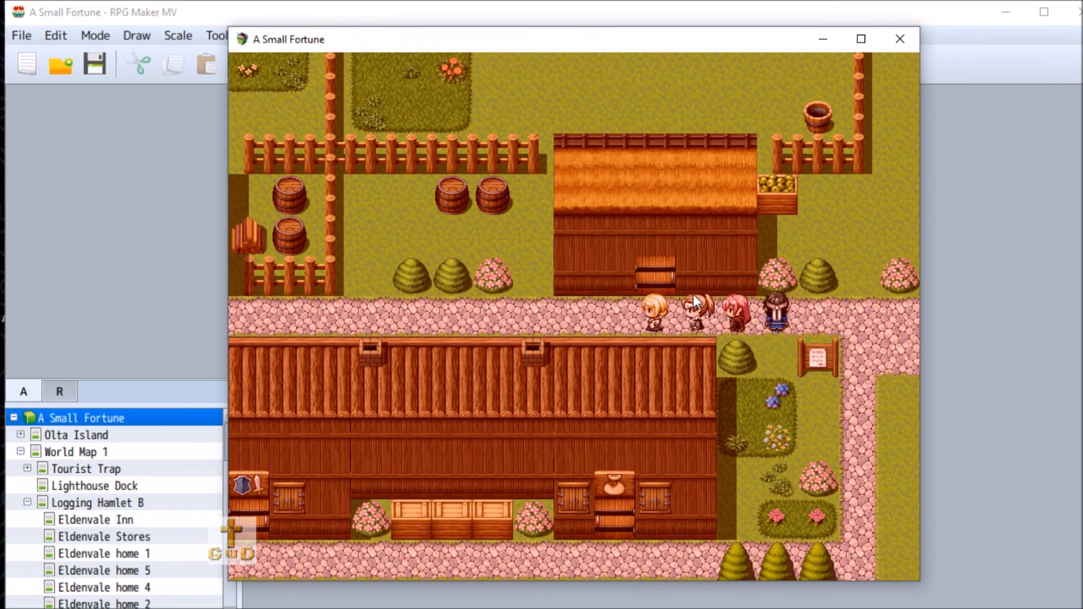
Step: Enter the Eldenvale Community Center, walk up to the innkeeper's counter, and end the playtest
left_click(336, 329)
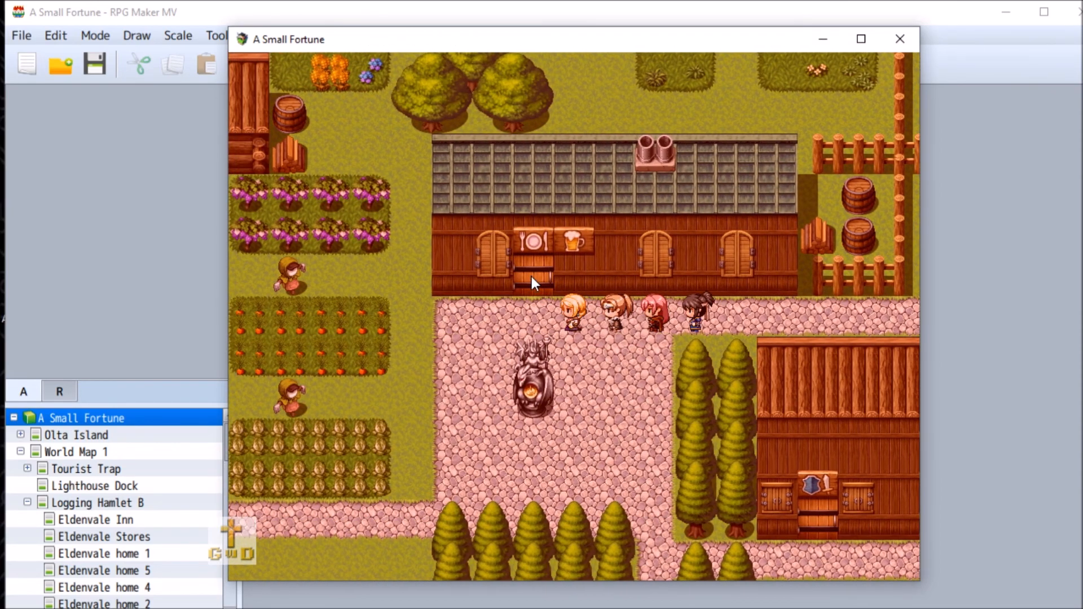
left_click(532, 276)
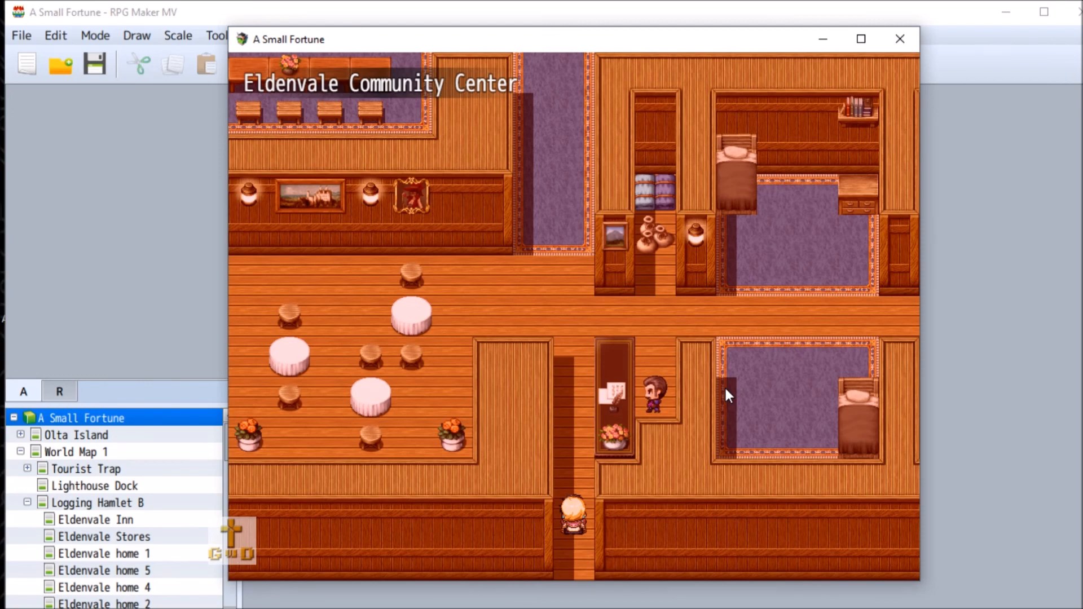
left_click(587, 407)
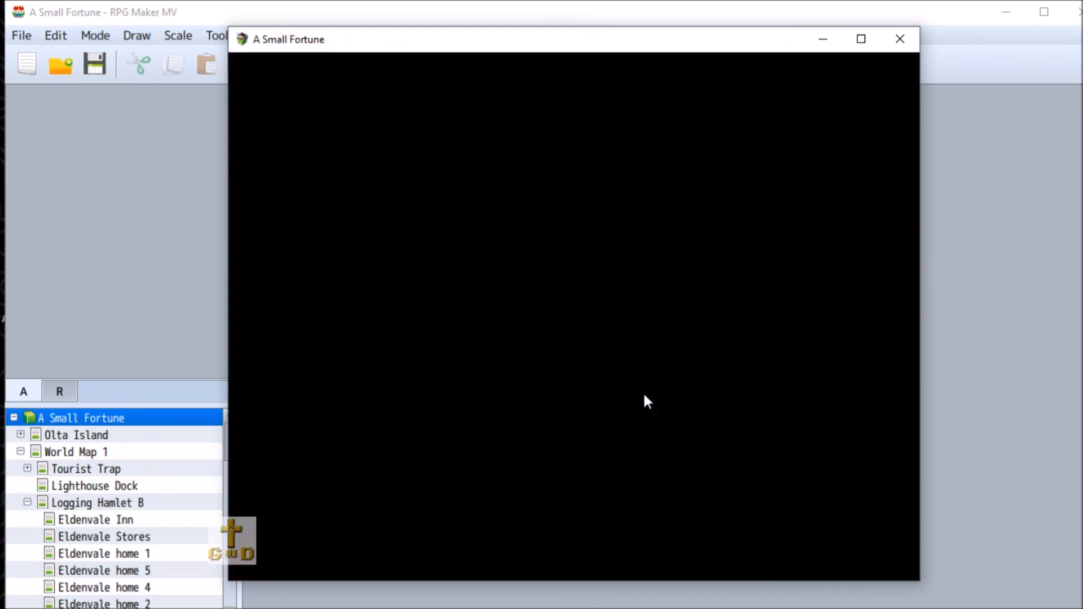
left_click(885, 37)
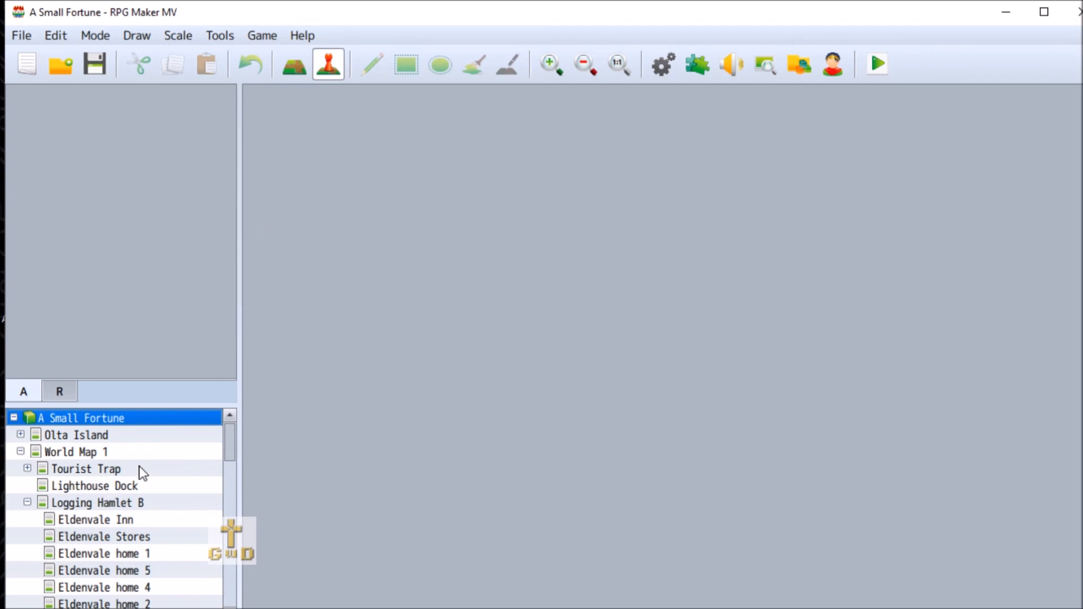
Step: On the Eldenvale Inn map, review both pages of the innkeeper 1st meeting event beside the counter
left_click(145, 503)
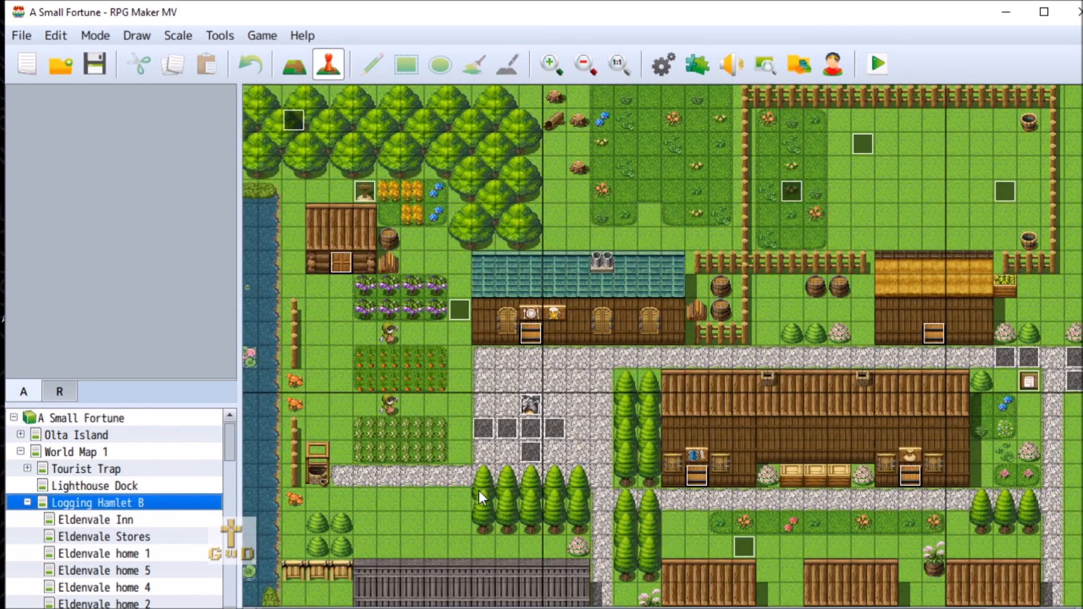
left_click(134, 519)
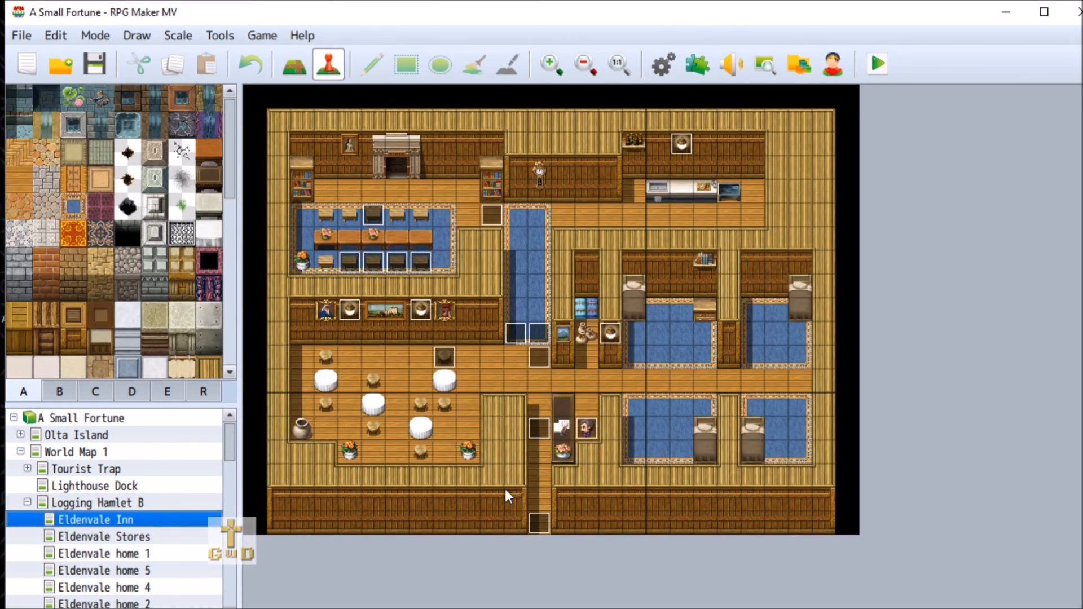
right_click(540, 426)
left_click(578, 425)
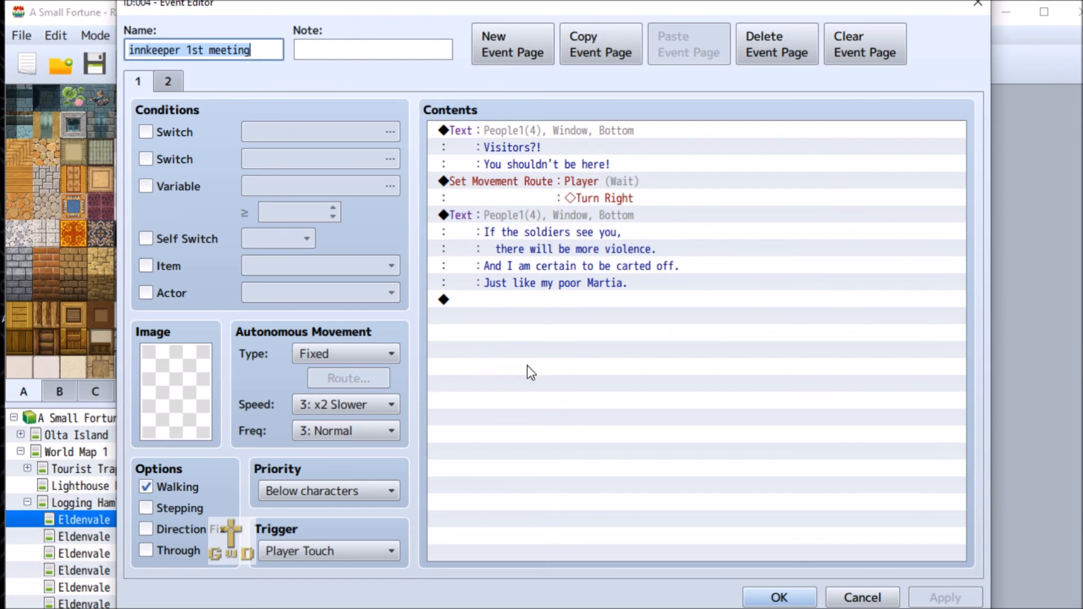
left_click(182, 85)
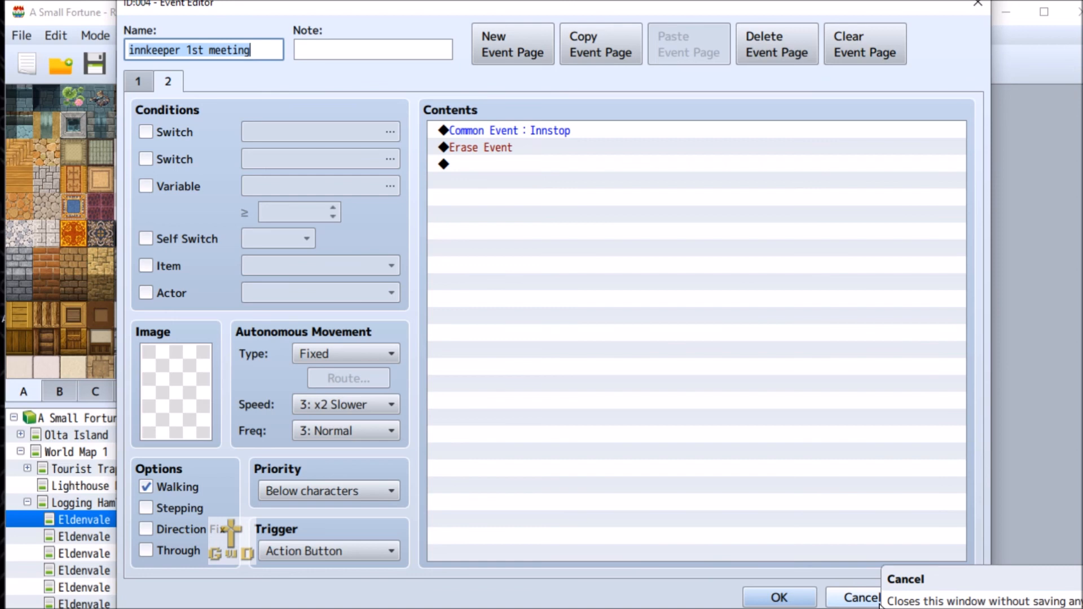
left_click(138, 81)
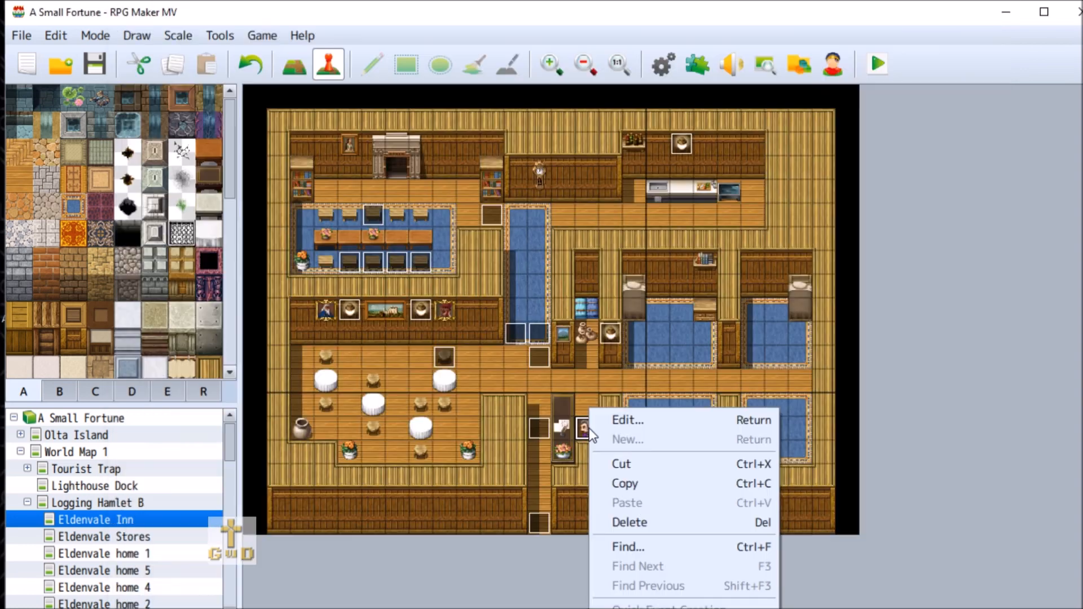
Step: Review the dialogue and commands on both pages of the Eldenvale Innkeeper event and close it
left_click(657, 416)
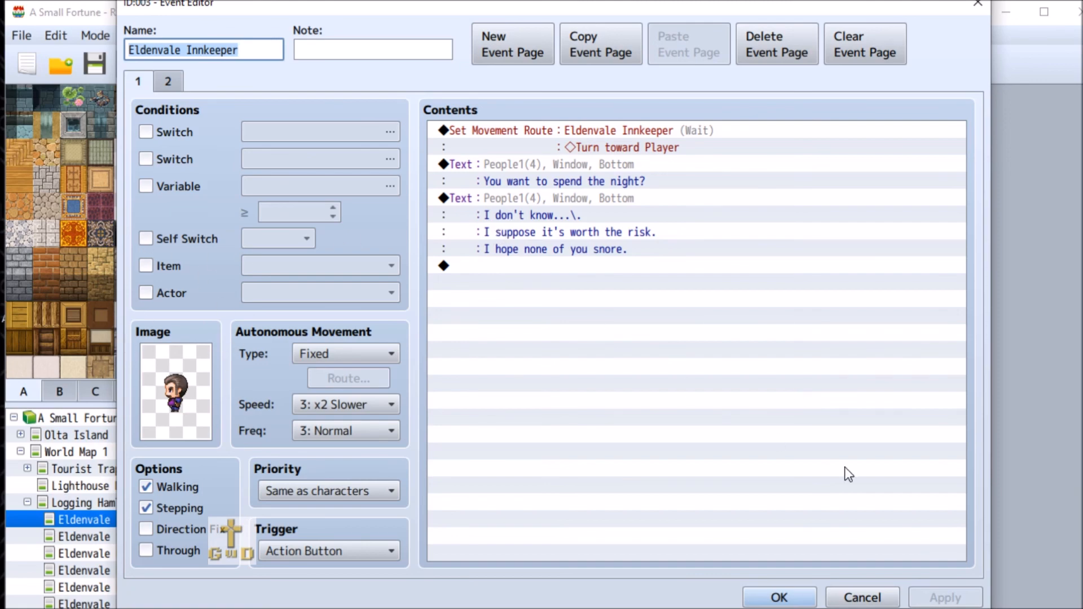
left_click(861, 598)
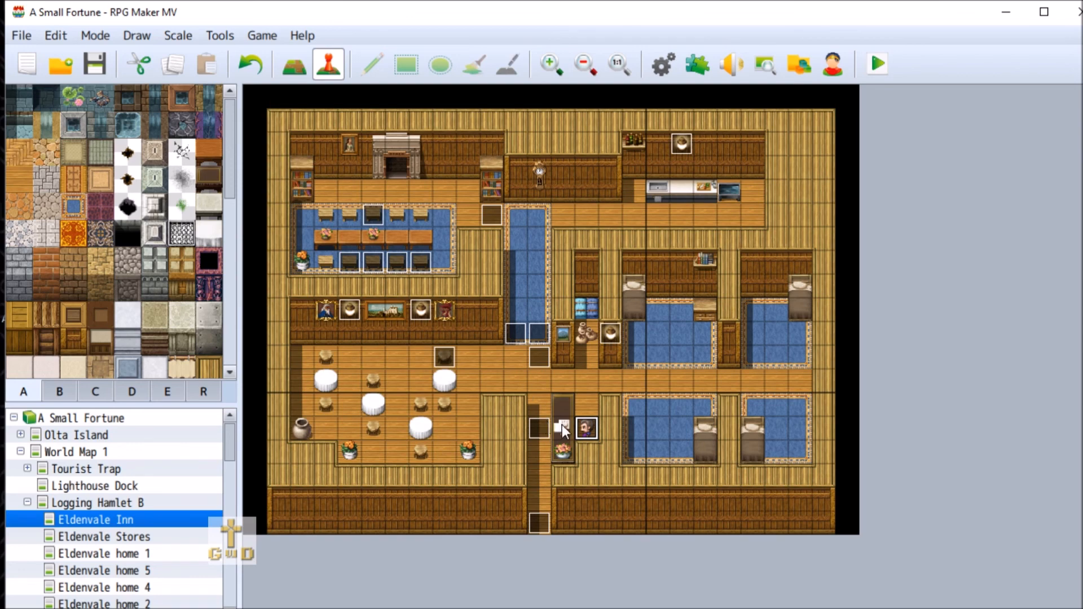
right_click(581, 429)
left_click(641, 425)
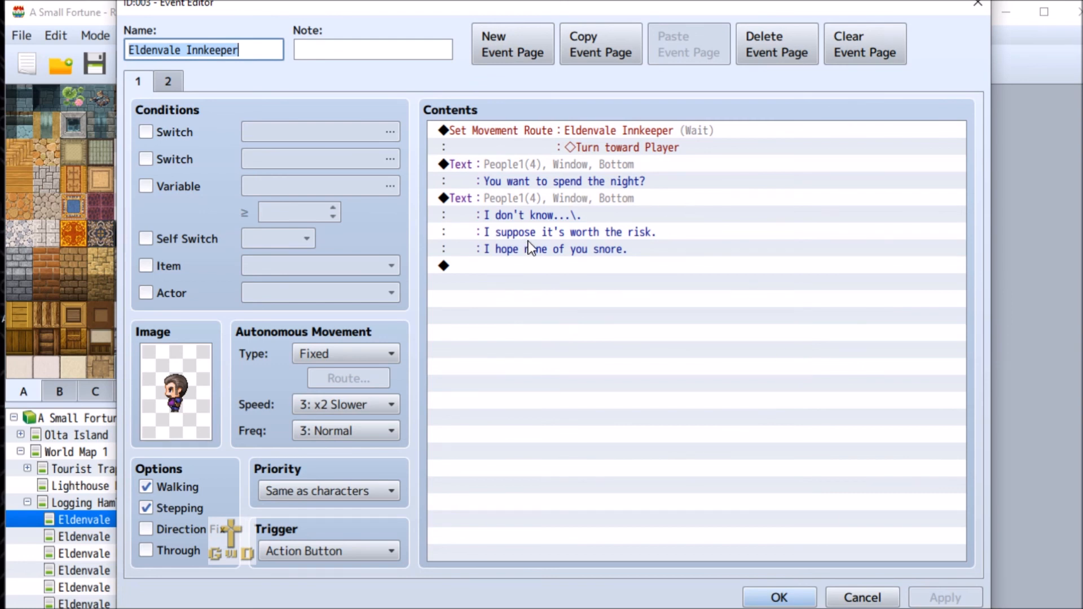
left_click(182, 79)
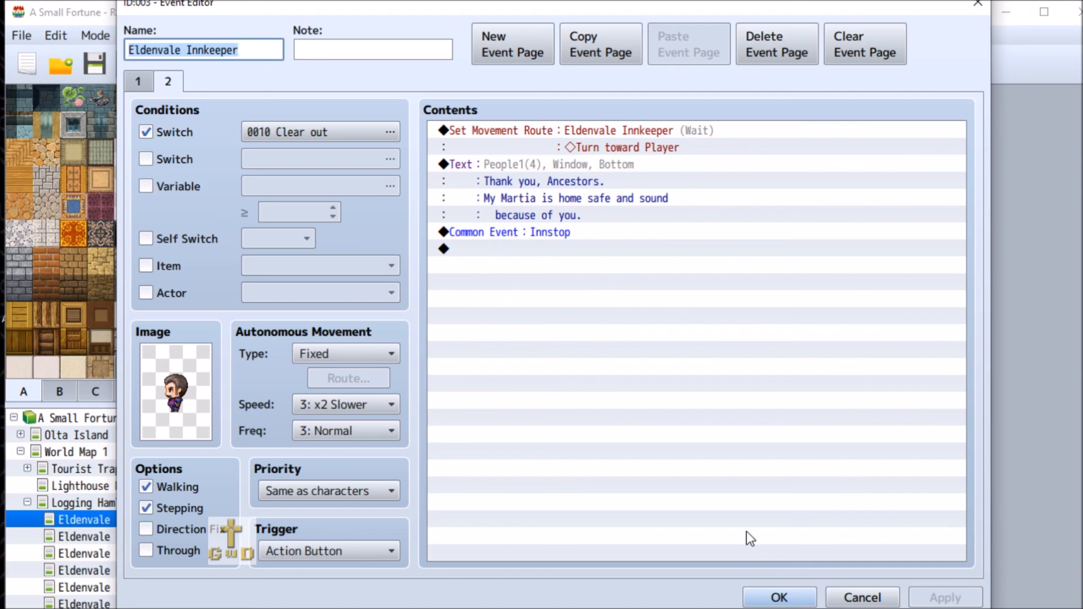
left_click(801, 593)
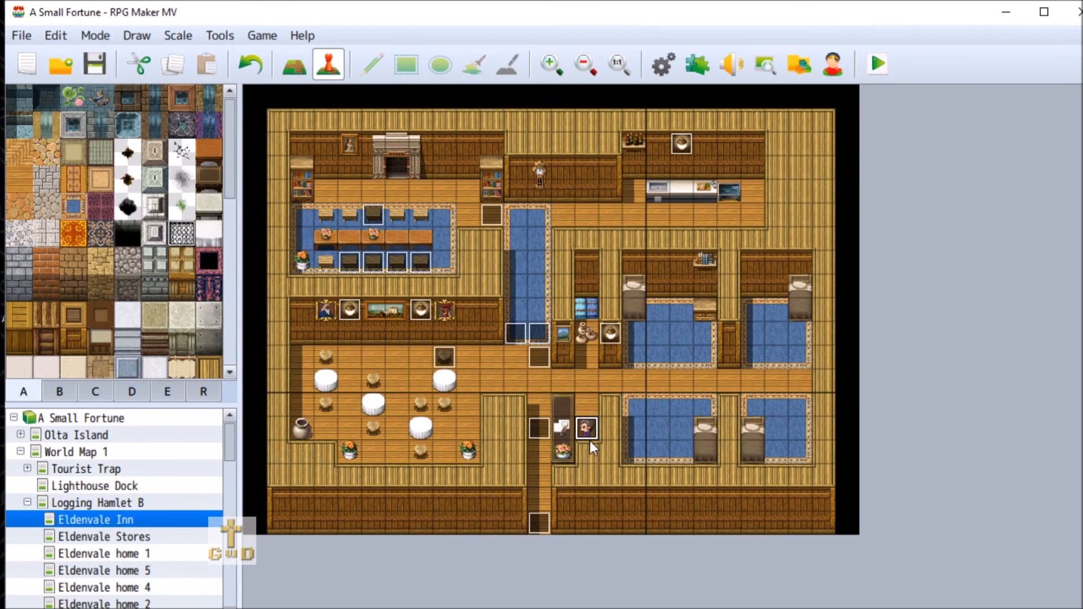
Step: Review all three pages of the Eldenvale Clown event in the inn's dining area and close it without changes
right_click(441, 353)
left_click(482, 366)
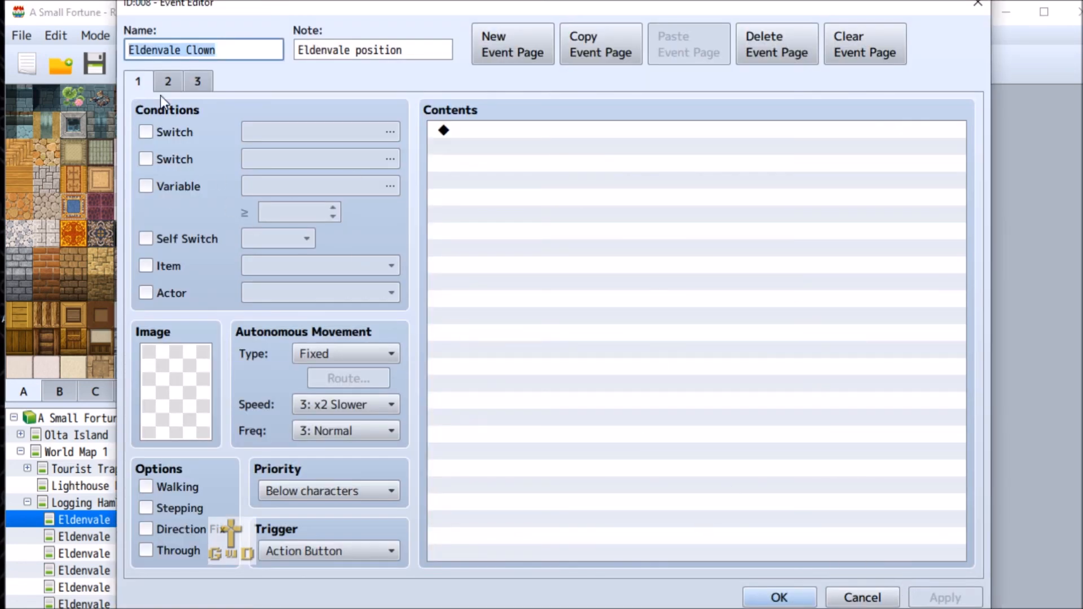
left_click(167, 82)
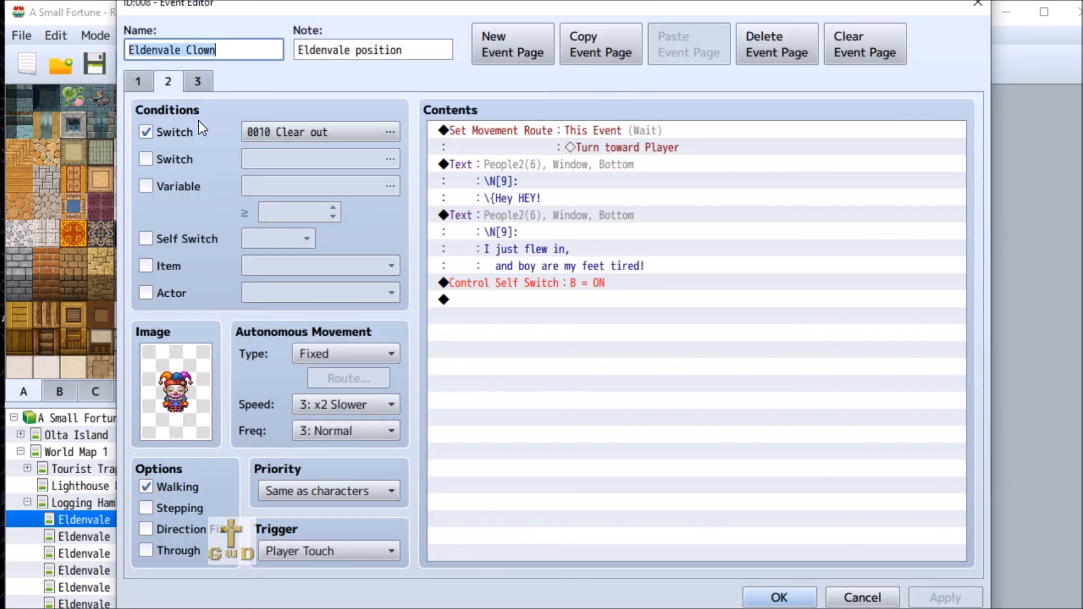
left_click(198, 79)
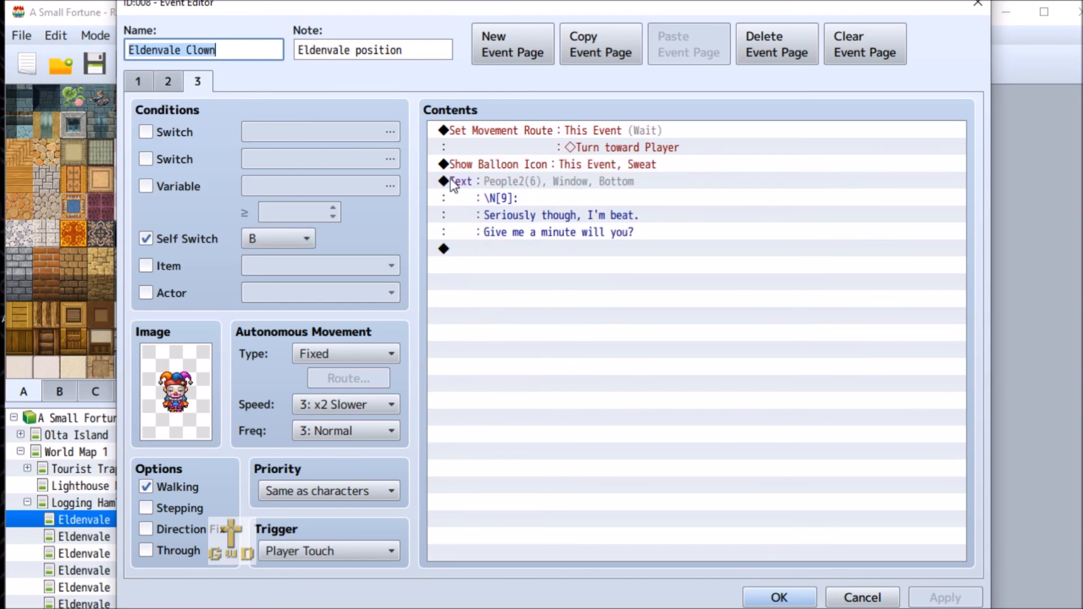
left_click(861, 597)
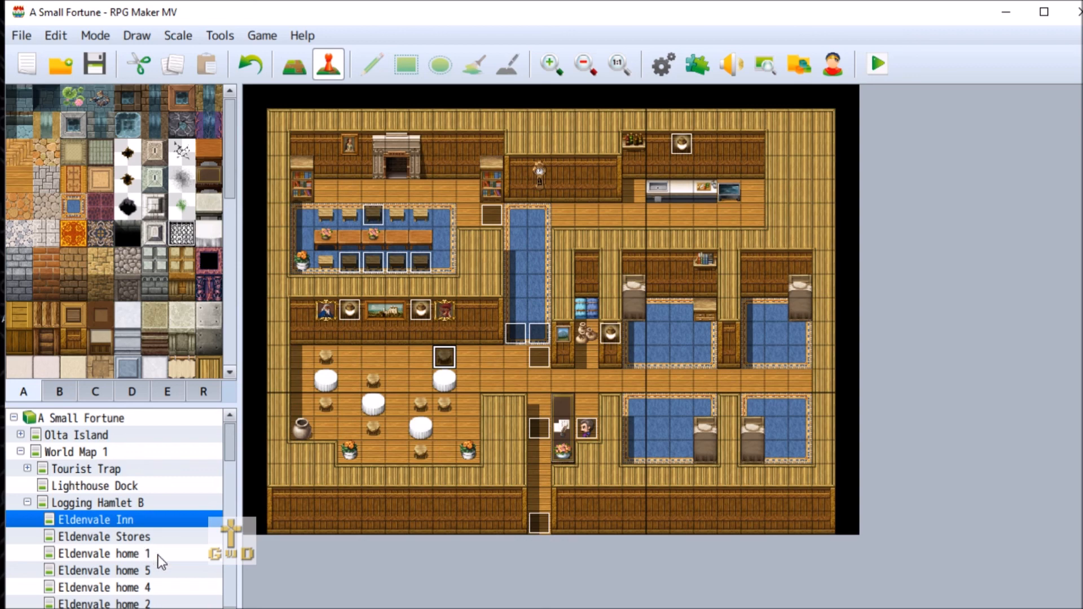
Step: Look through the Eldenvale Stables, Stores, home and Inn maps, ending on the Logging Hamlet B map
scroll(161, 559, "down", 2)
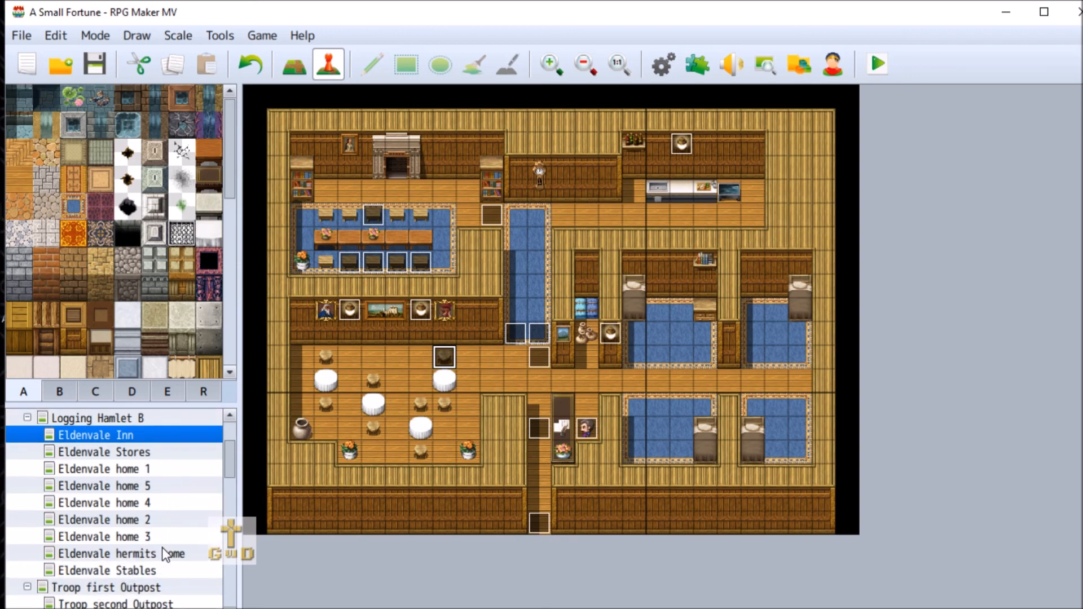
left_click(164, 571)
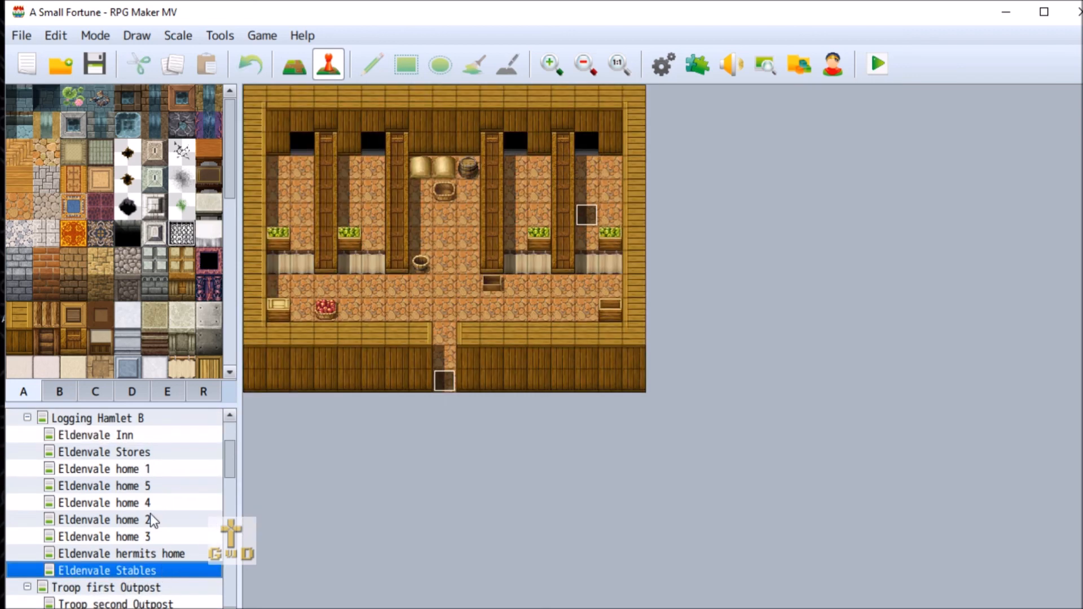
left_click(158, 453)
left_click(158, 471)
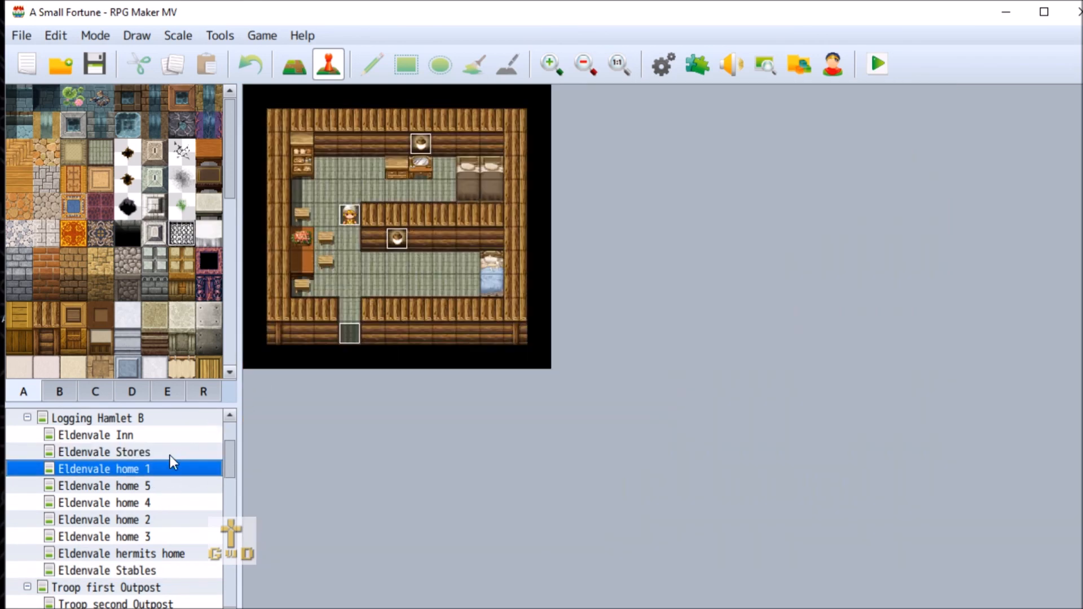
left_click(169, 487)
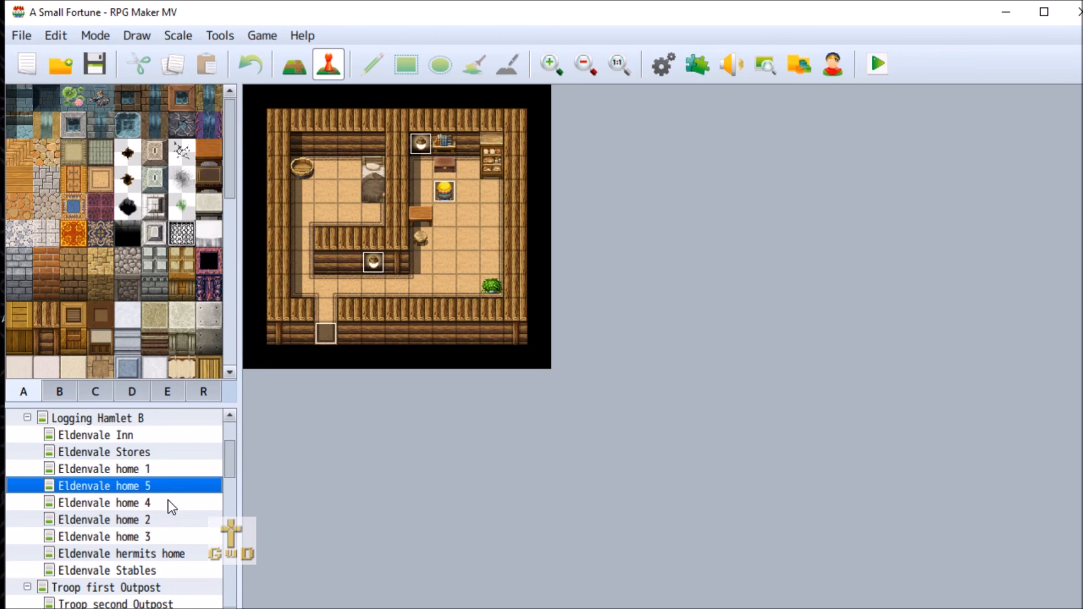
left_click(172, 503)
left_click(171, 520)
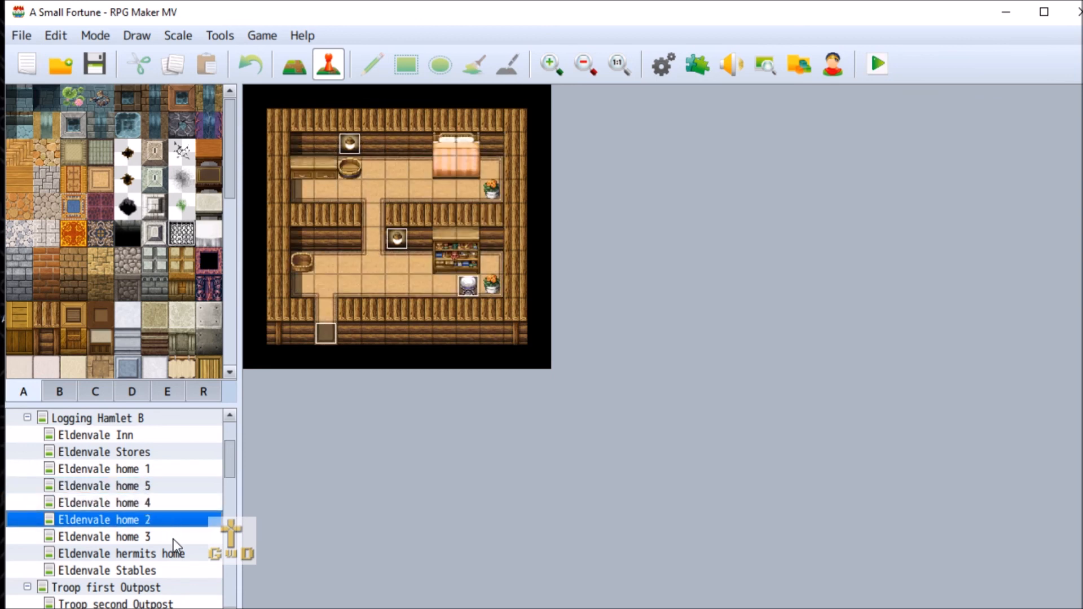
left_click(169, 536)
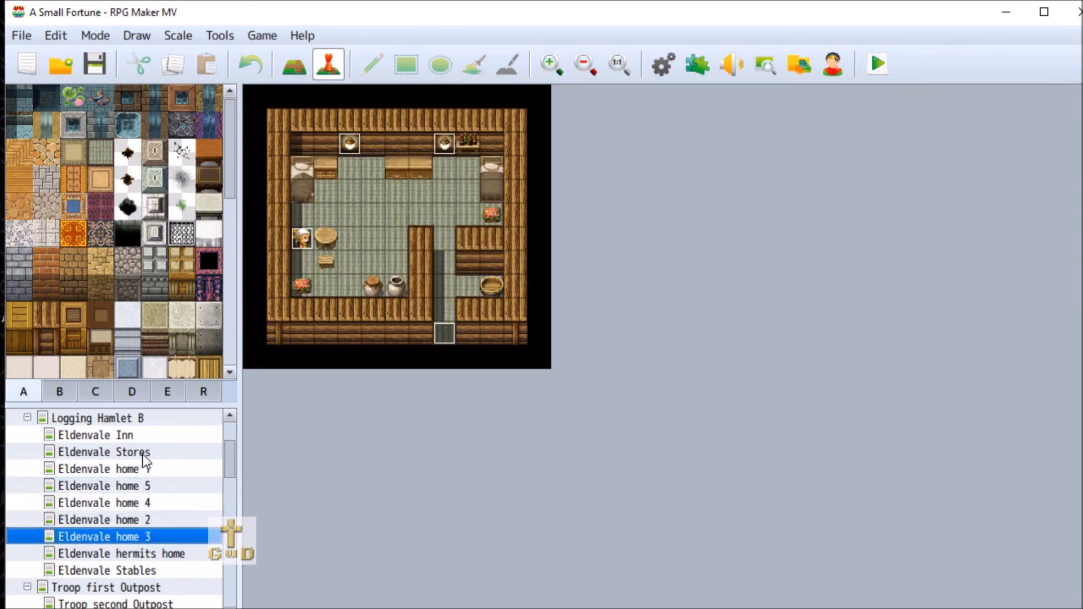
left_click(144, 436)
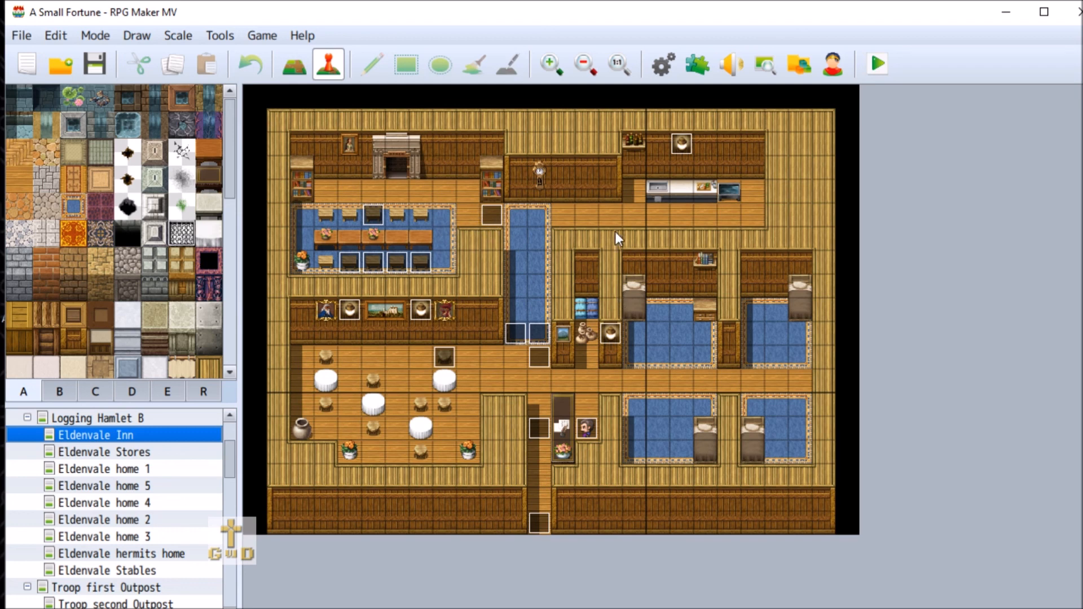
left_click(99, 419)
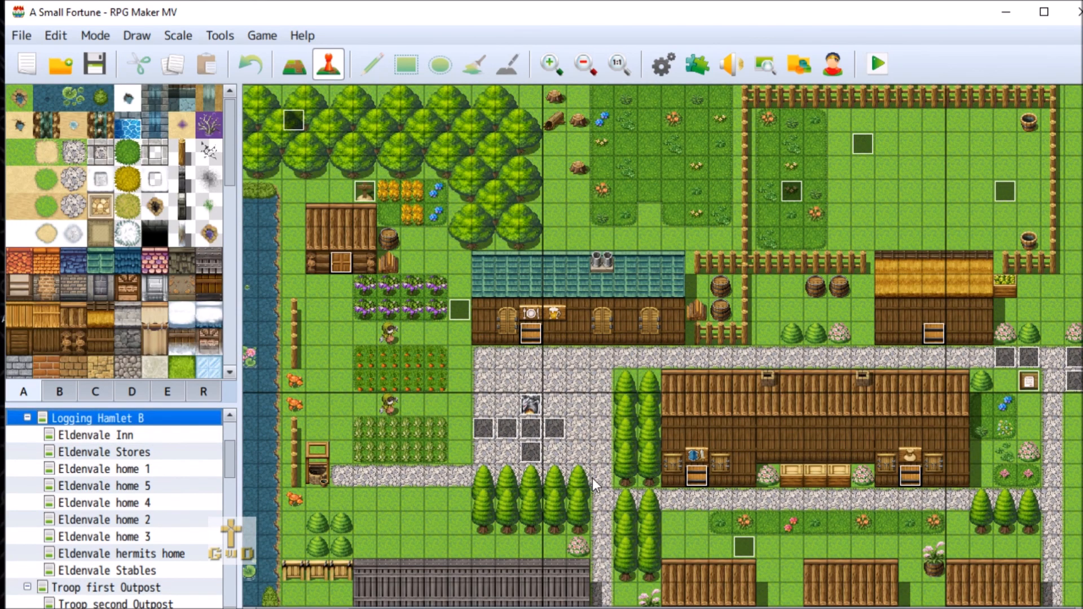